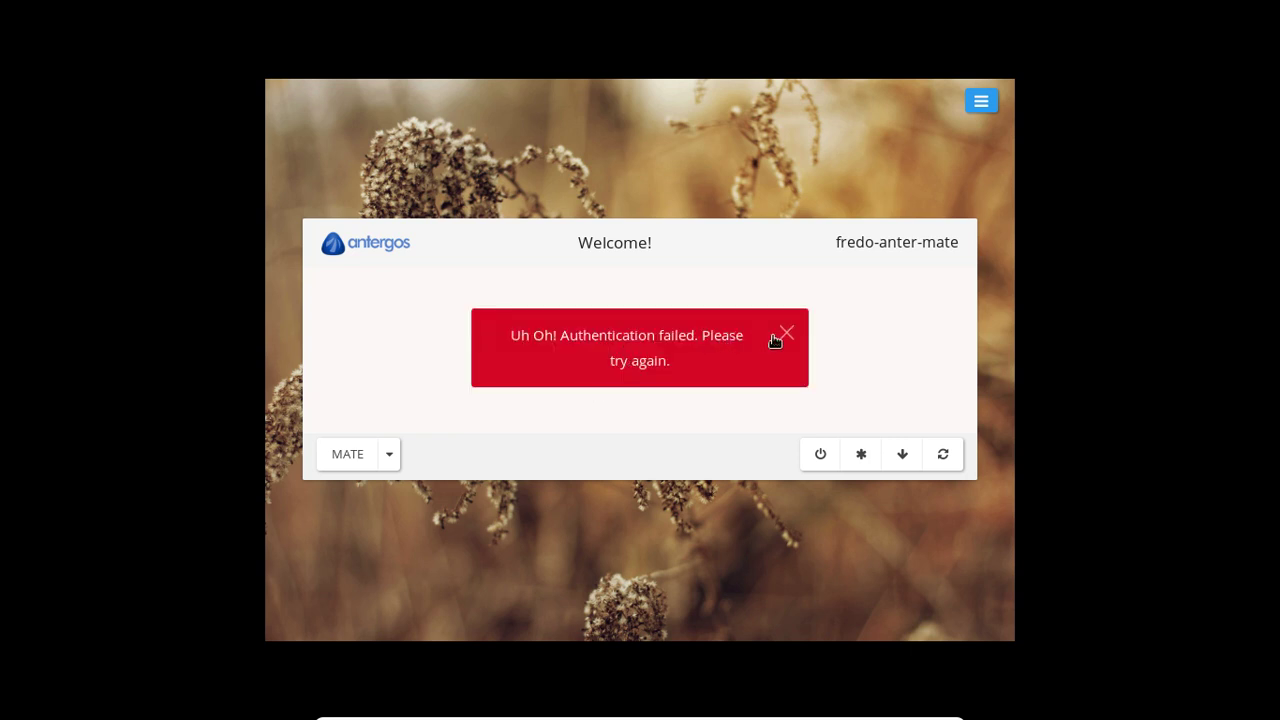
# - Dismiss the authentication error and log back in with the account password
pyautogui.click(789, 333)
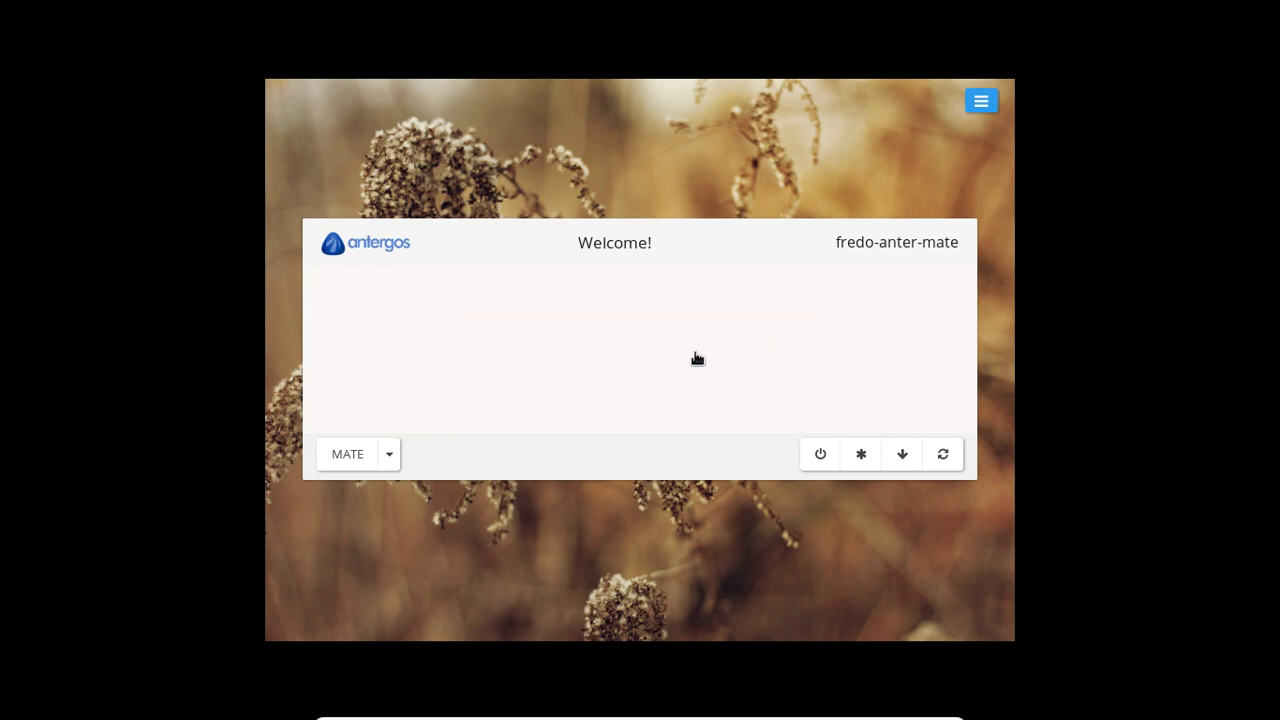
pyautogui.write('•••••••••')
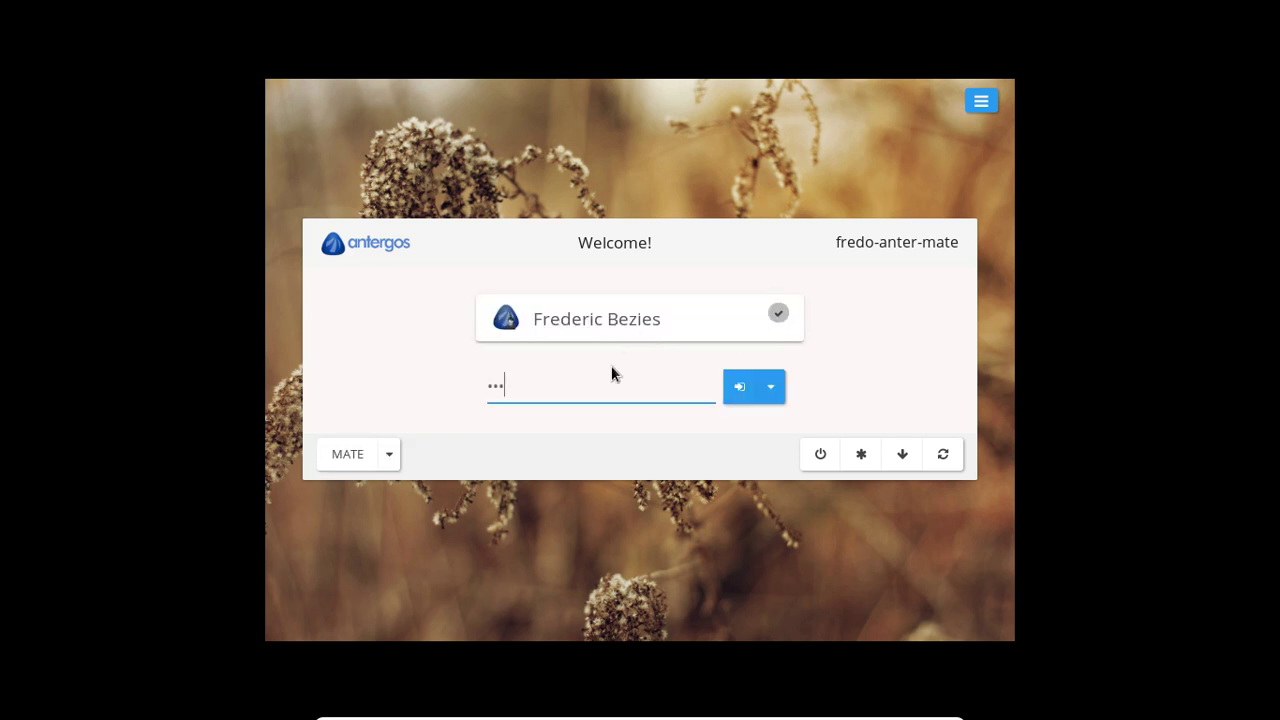
pyautogui.write('••')
pyautogui.press('Return')
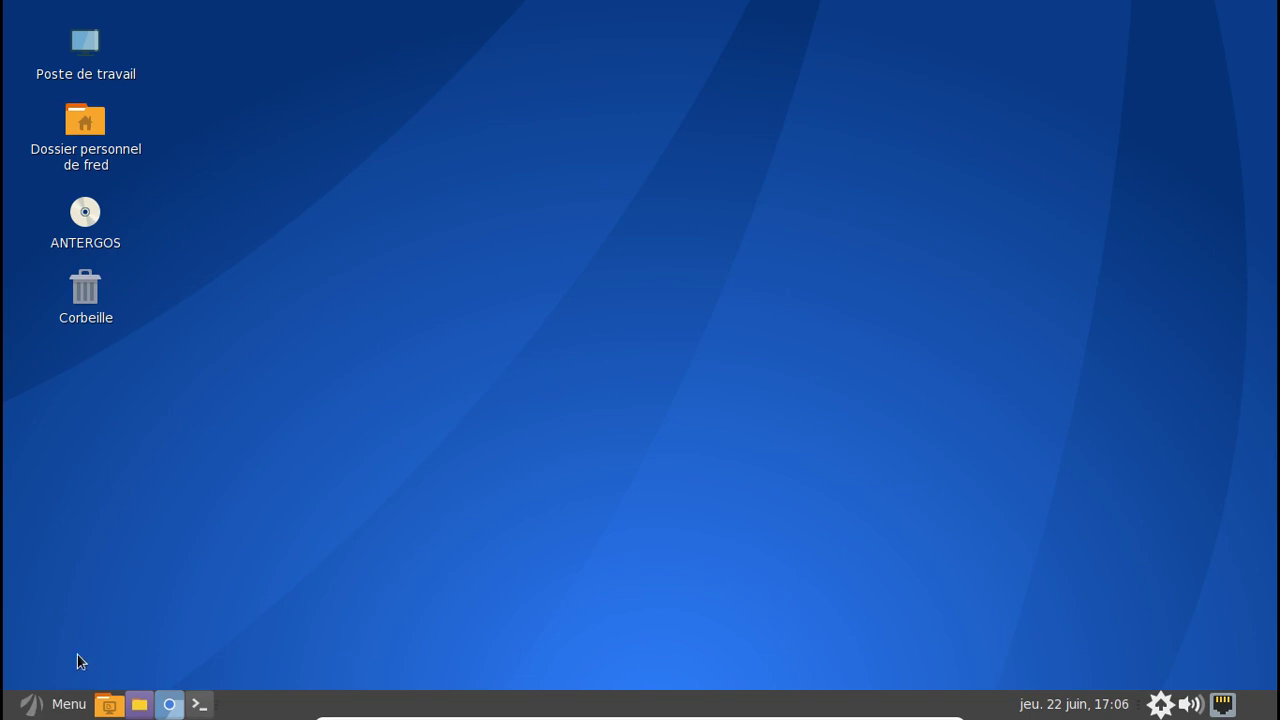
pyautogui.click(66, 705)
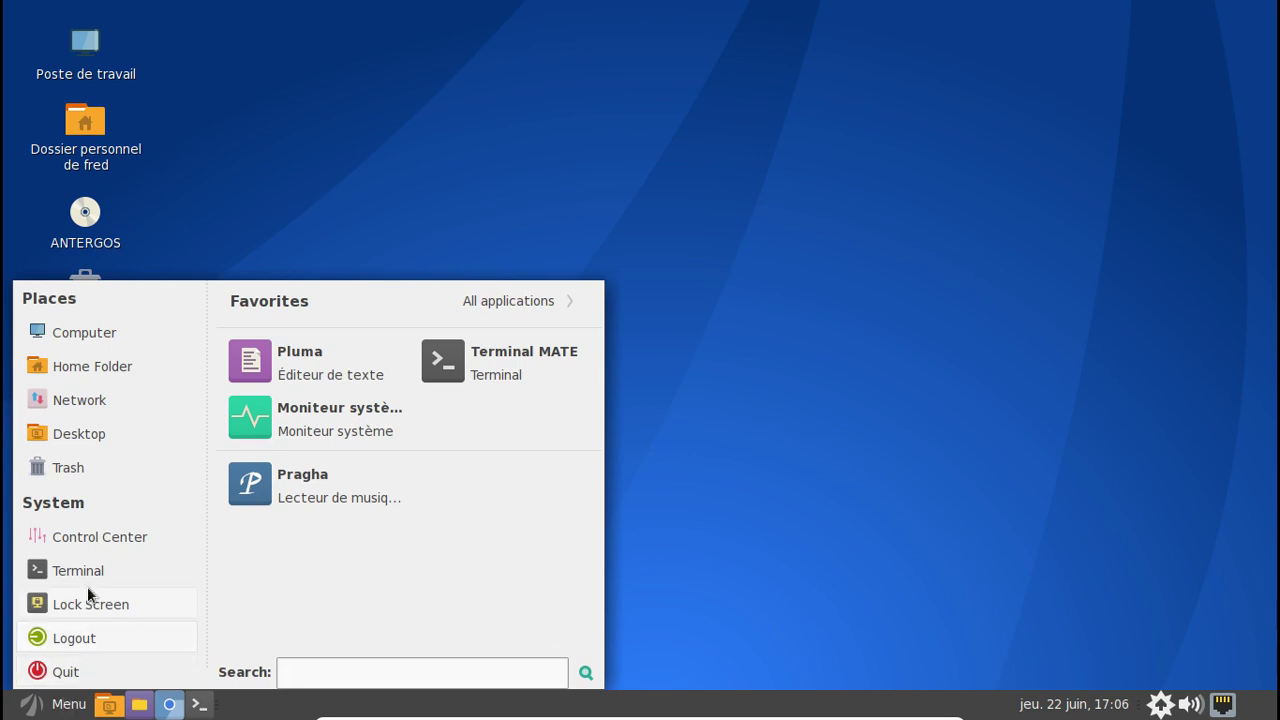
pyautogui.rightClick(55, 705)
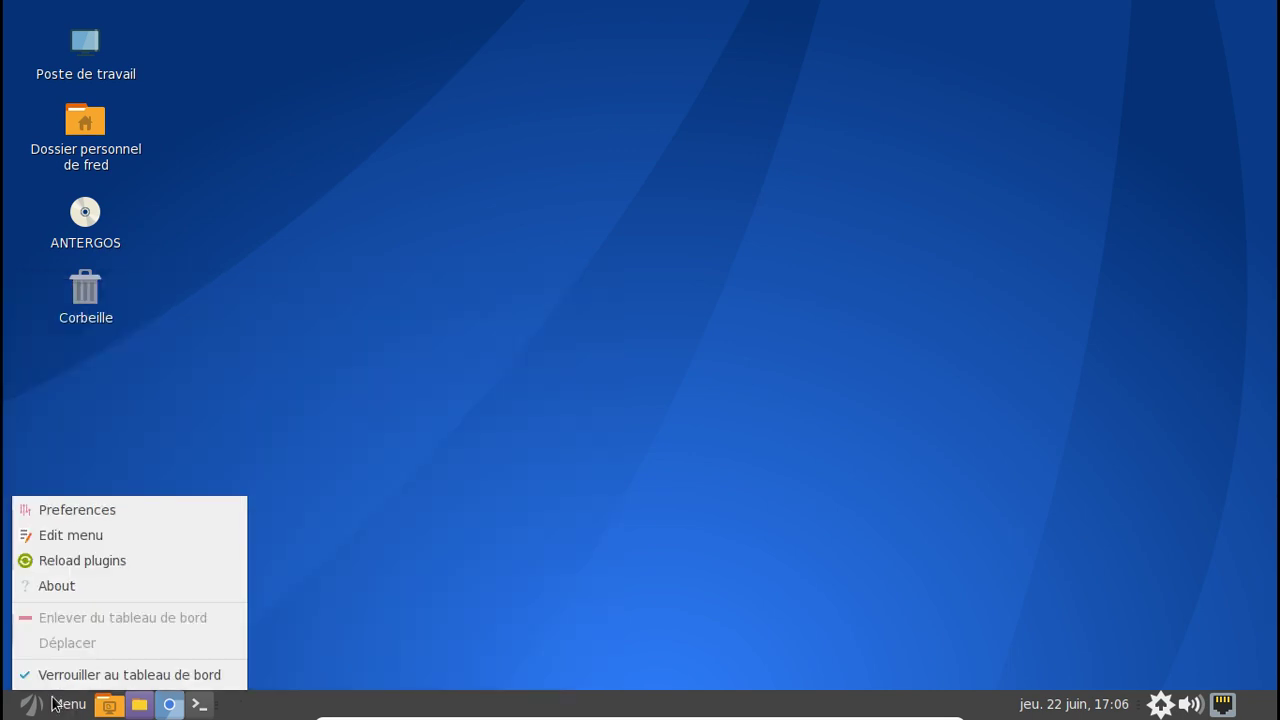
pyautogui.click(82, 534)
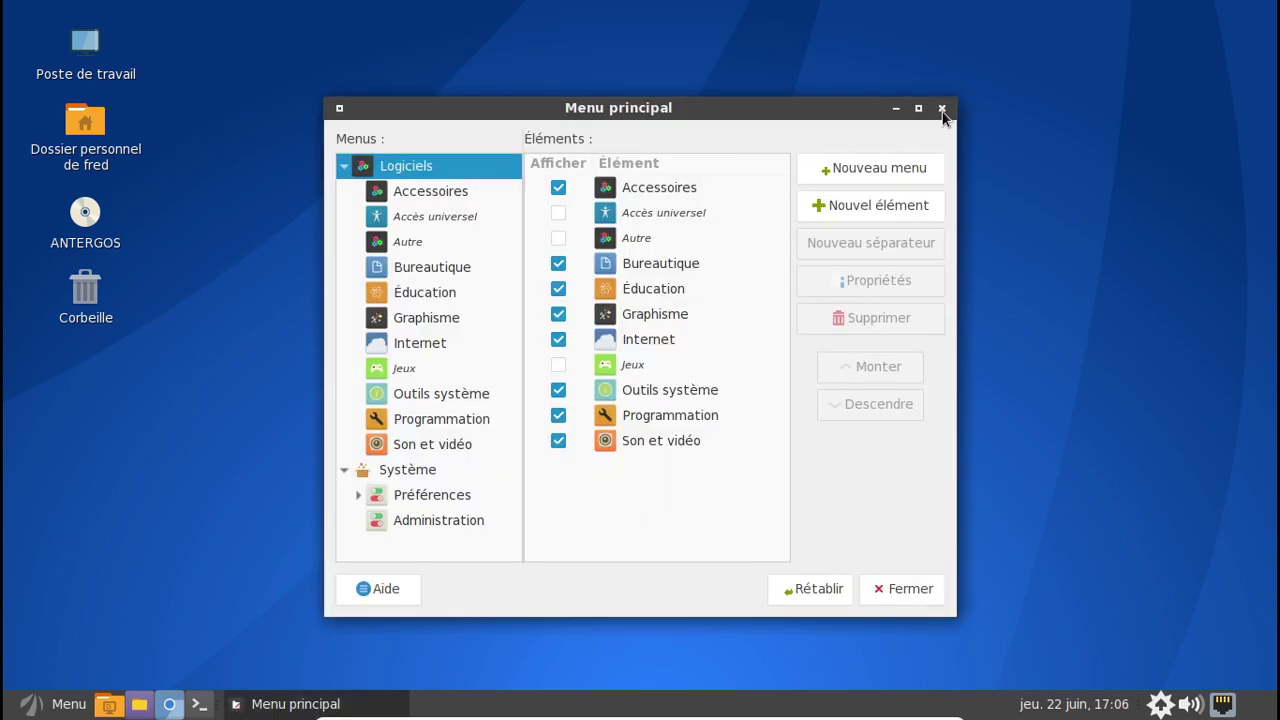
pyautogui.click(941, 108)
pyautogui.rightClick(52, 700)
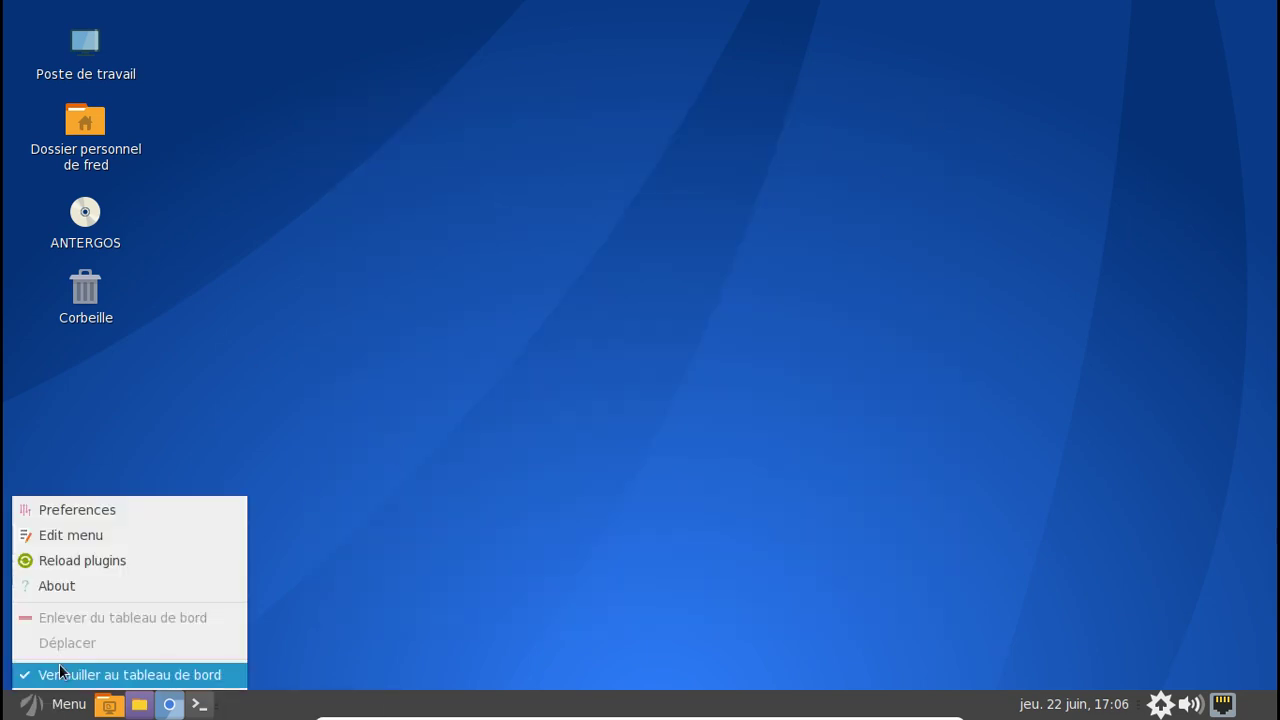
pyautogui.click(86, 520)
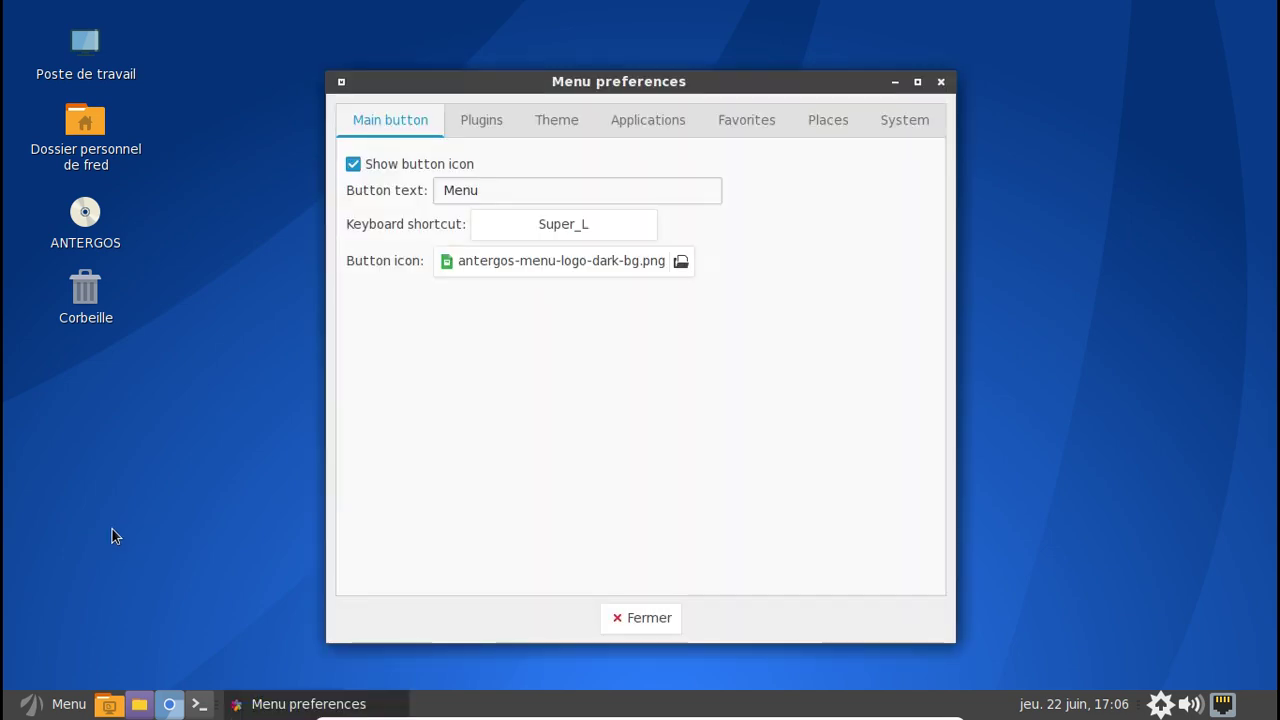
pyautogui.click(468, 123)
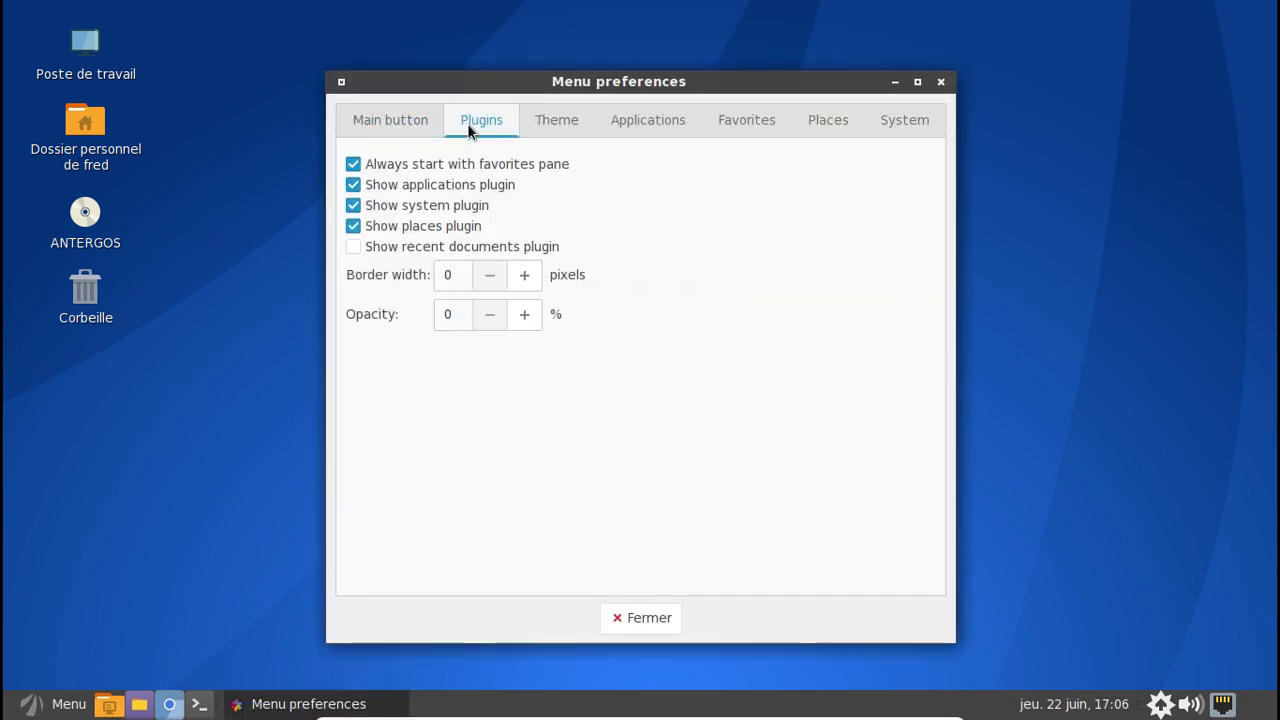
pyautogui.click(572, 121)
pyautogui.click(641, 126)
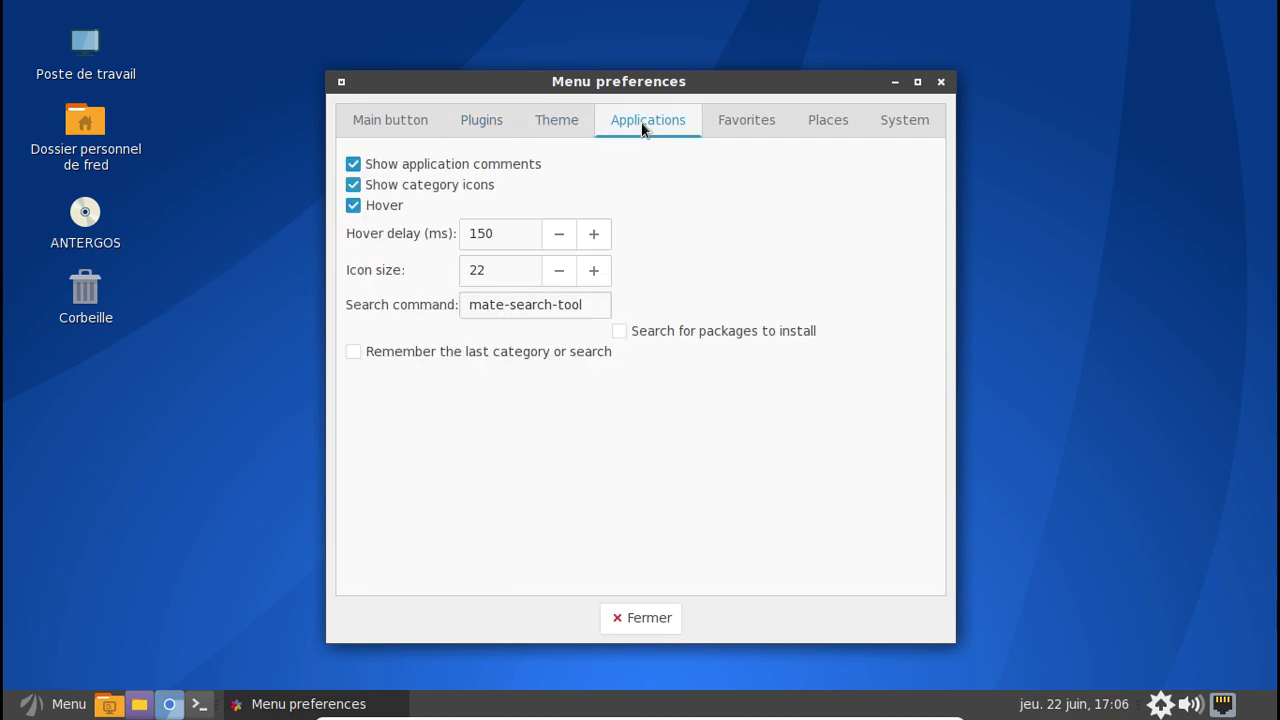
pyautogui.click(728, 121)
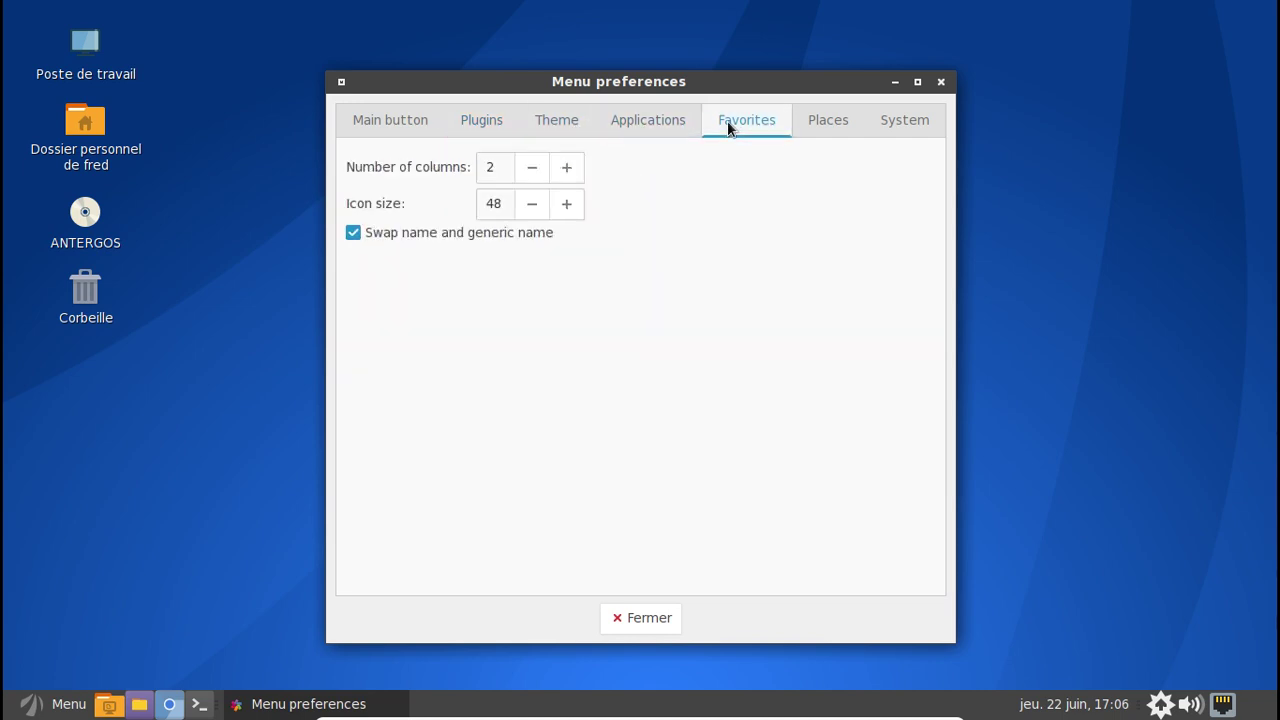
pyautogui.click(824, 121)
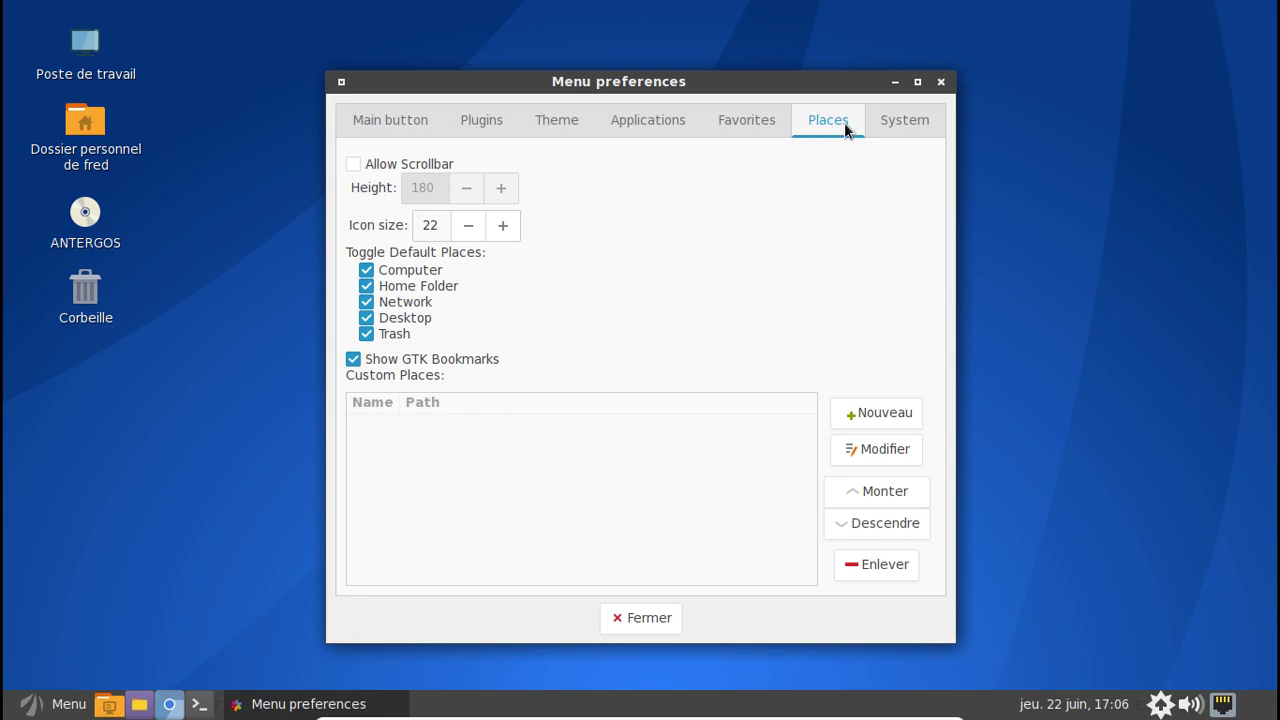
pyautogui.click(899, 128)
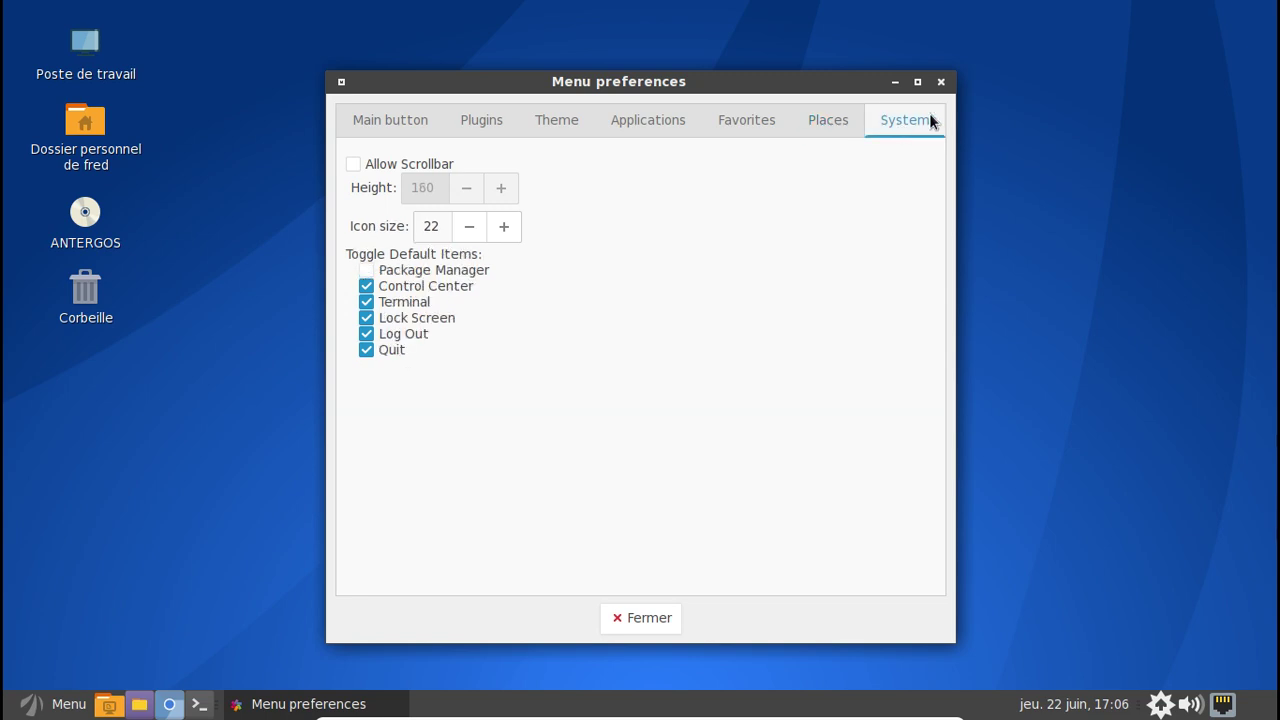
pyautogui.click(940, 82)
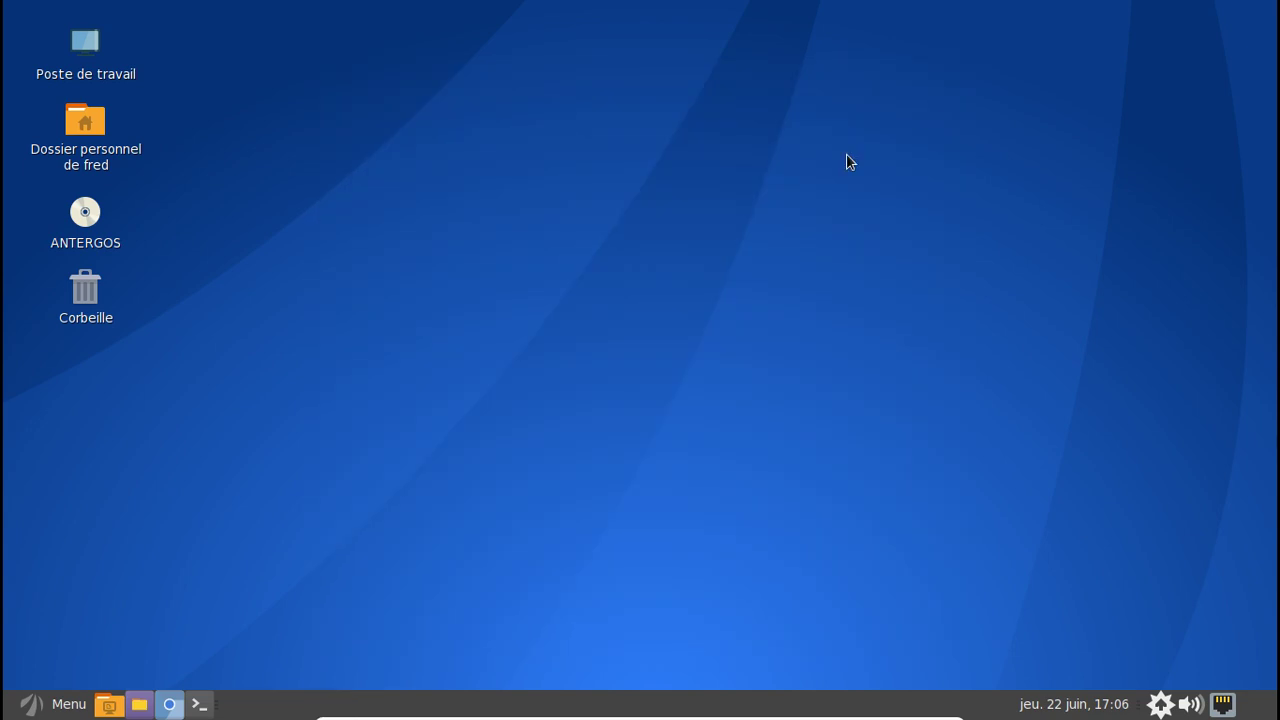
# - Unlock the old menu applet and remove it from the panel
pyautogui.rightClick(30, 704)
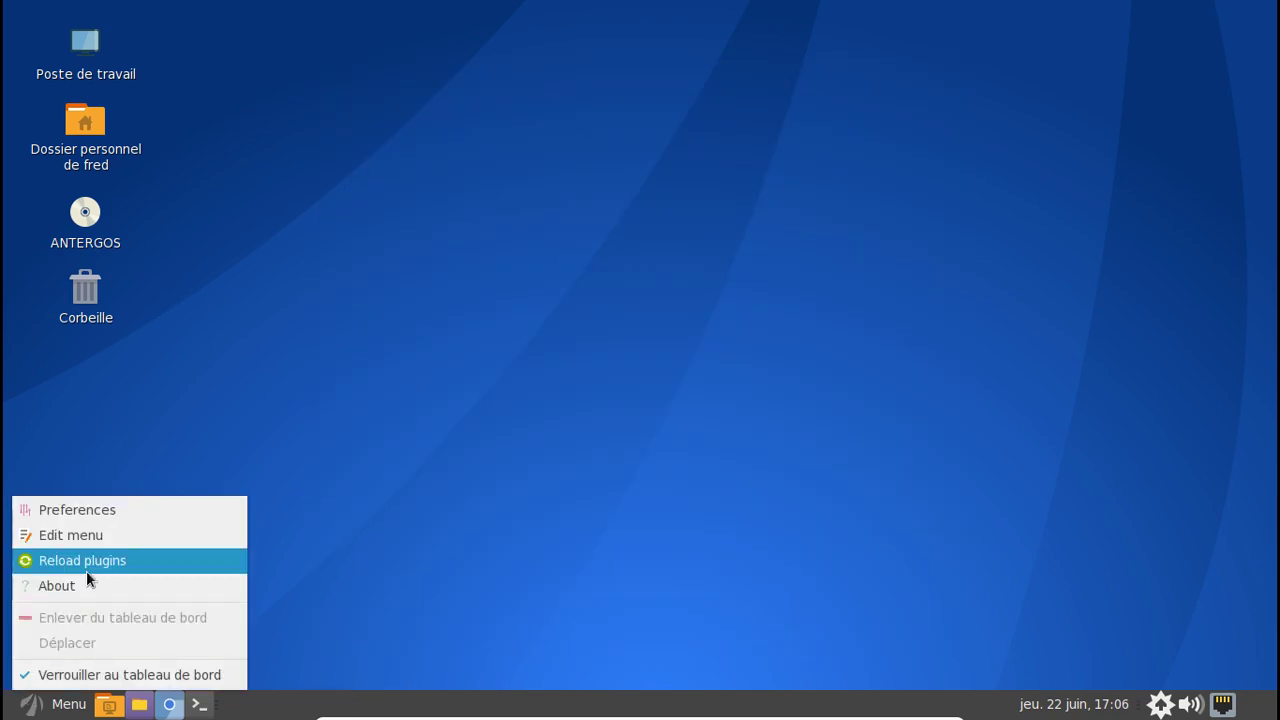
pyautogui.click(30, 680)
pyautogui.rightClick(40, 704)
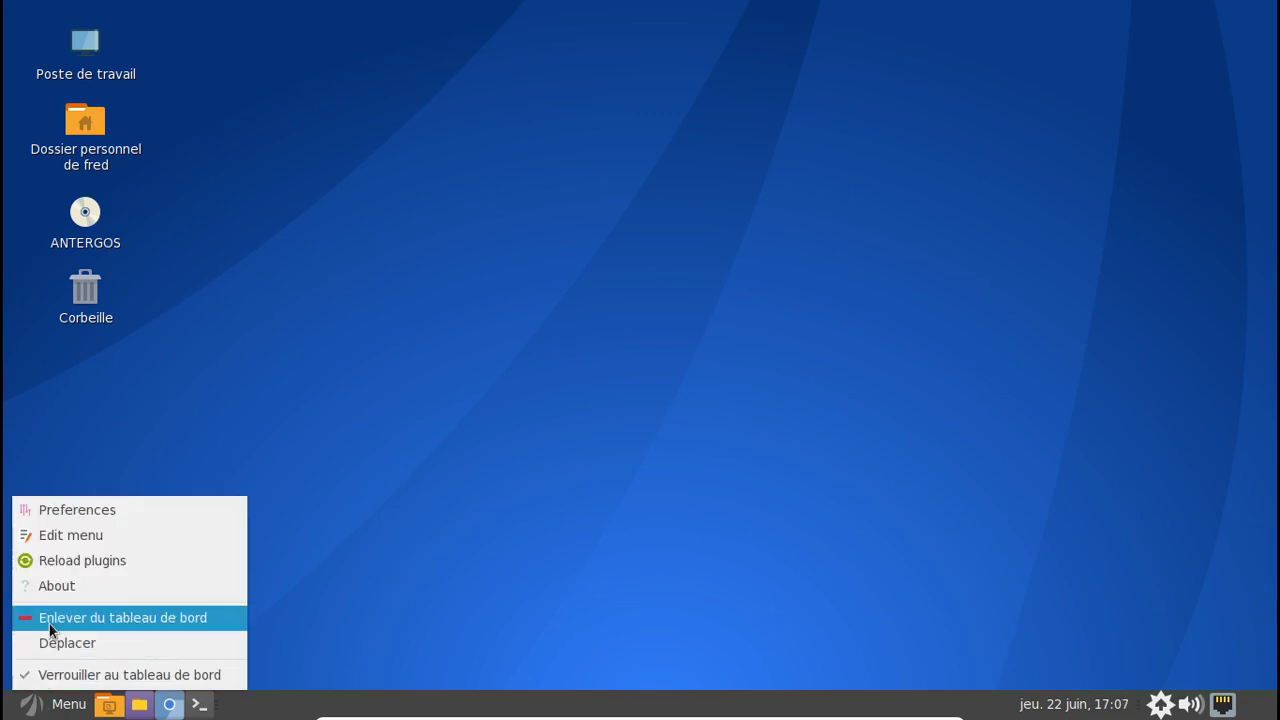
pyautogui.click(48, 618)
# - Add the Brisk Menu applet to the panel
pyautogui.rightClick(33, 711)
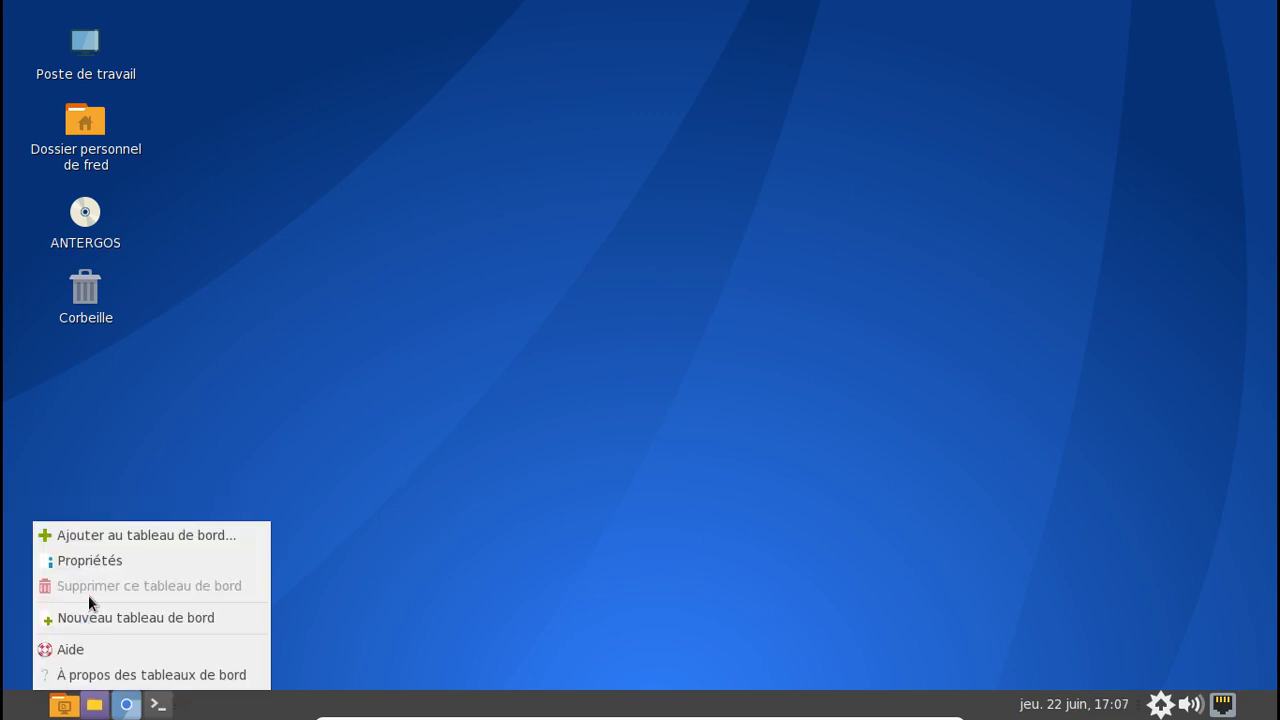
pyautogui.click(84, 543)
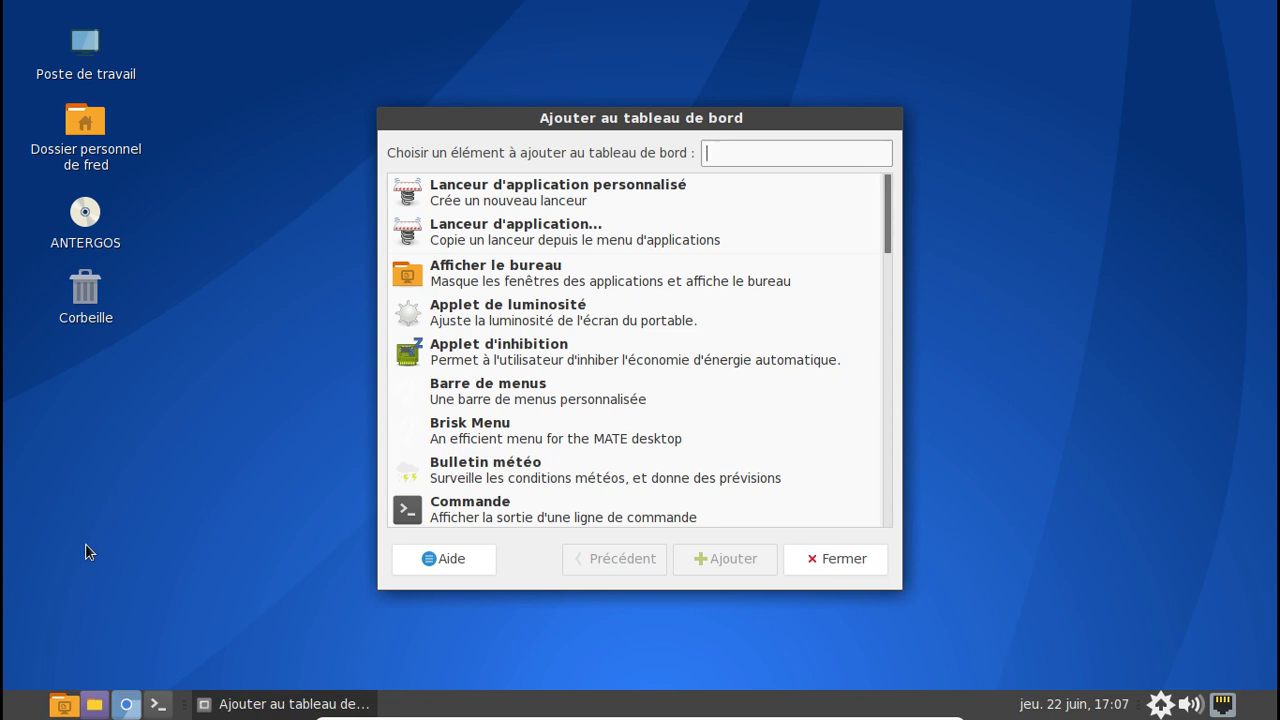
pyautogui.click(562, 425)
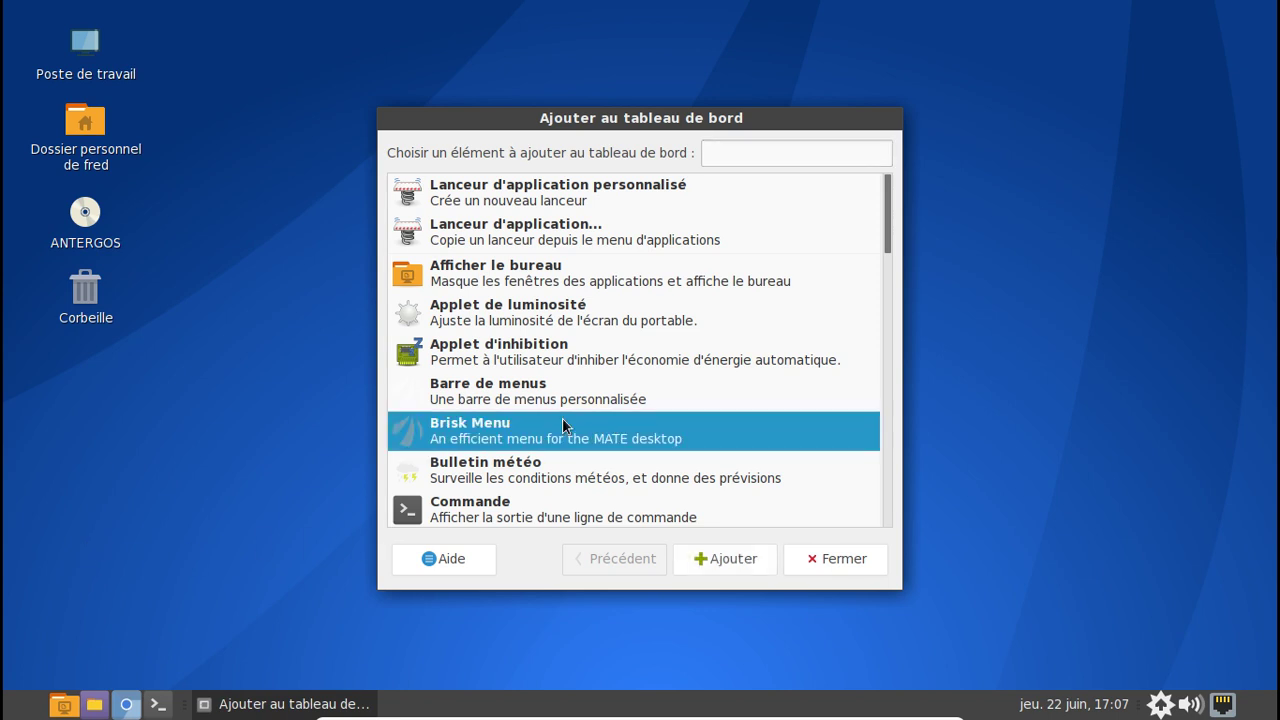
pyautogui.click(727, 560)
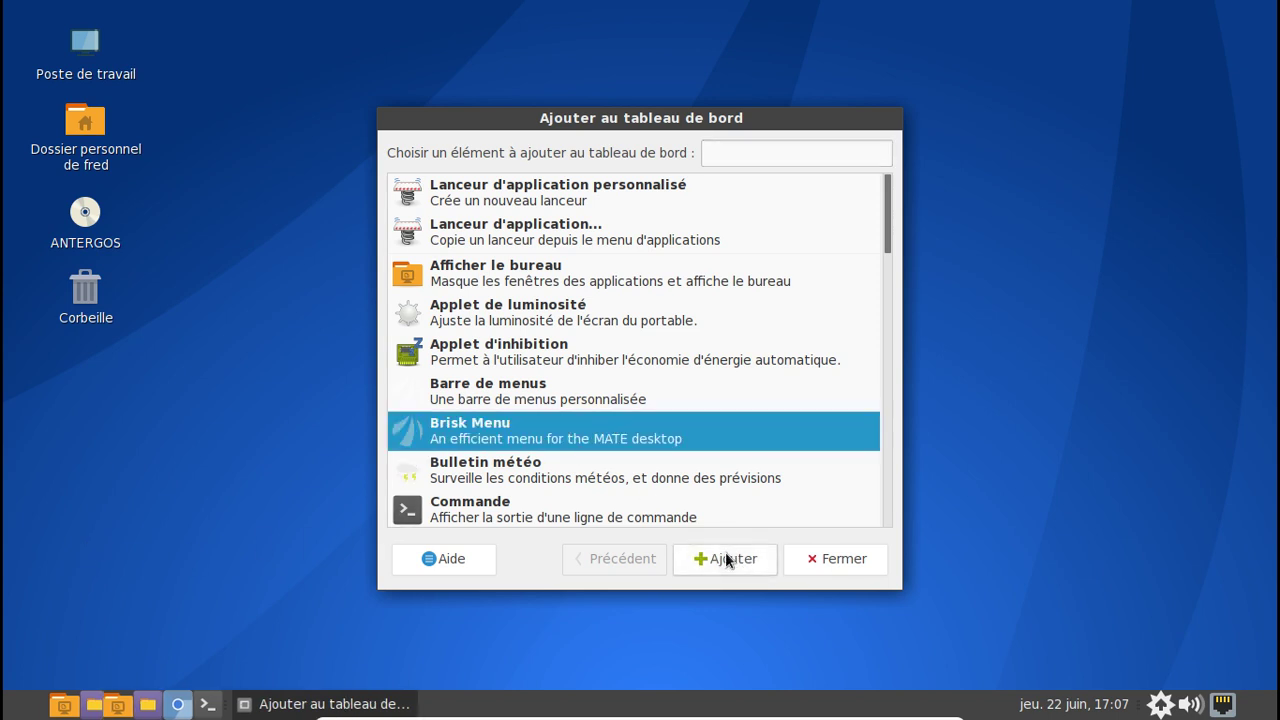
pyautogui.click(820, 558)
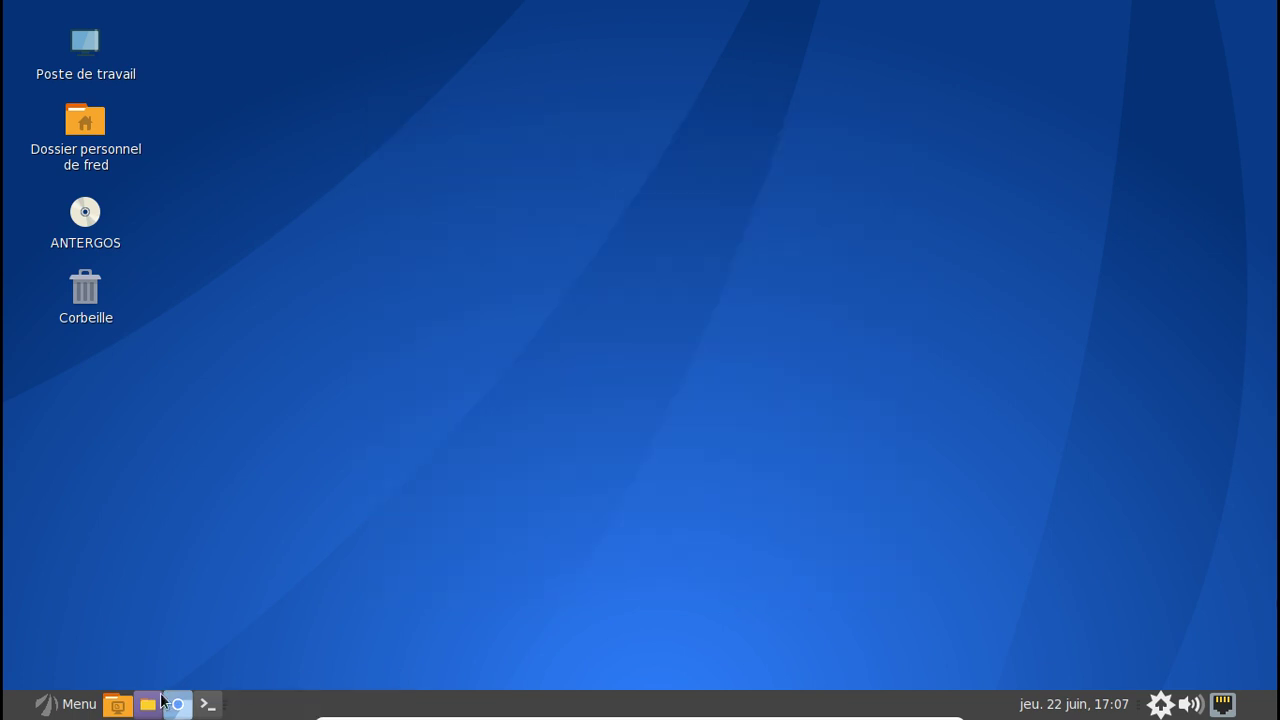
# - Launch Centre de contrôle from the new Brisk Menu, then close it
pyautogui.click(97, 704)
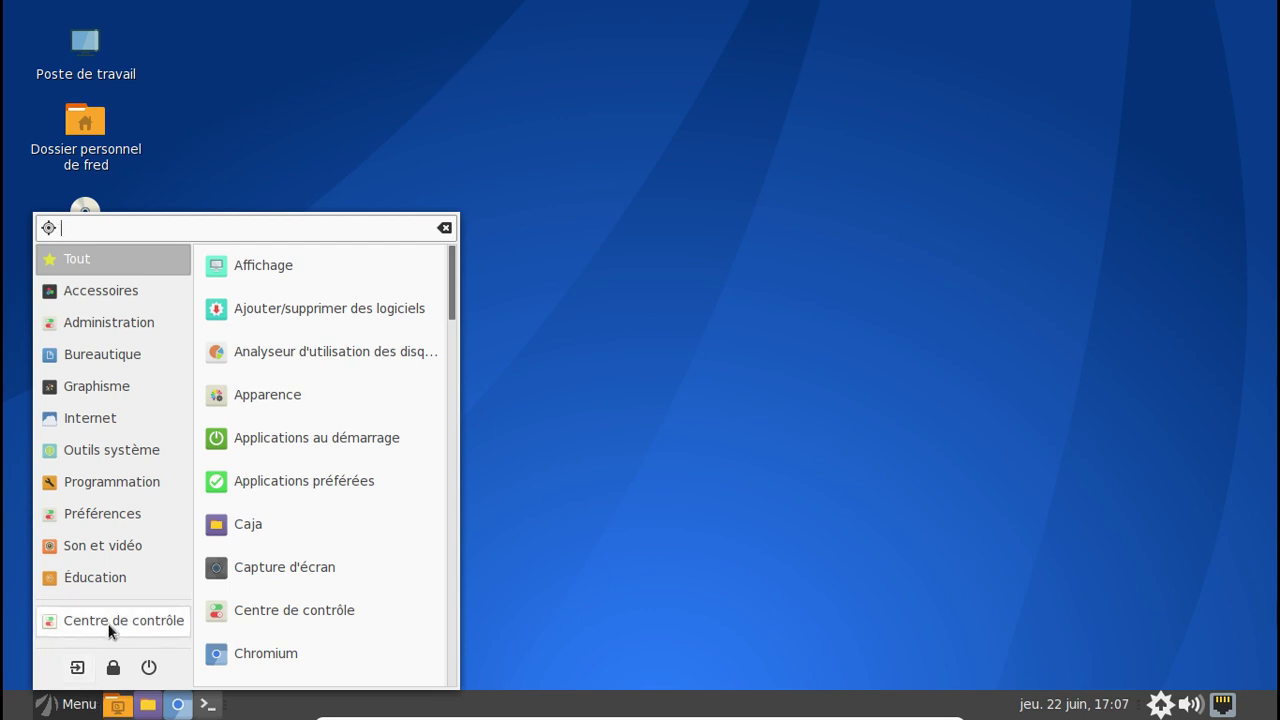
pyautogui.click(109, 622)
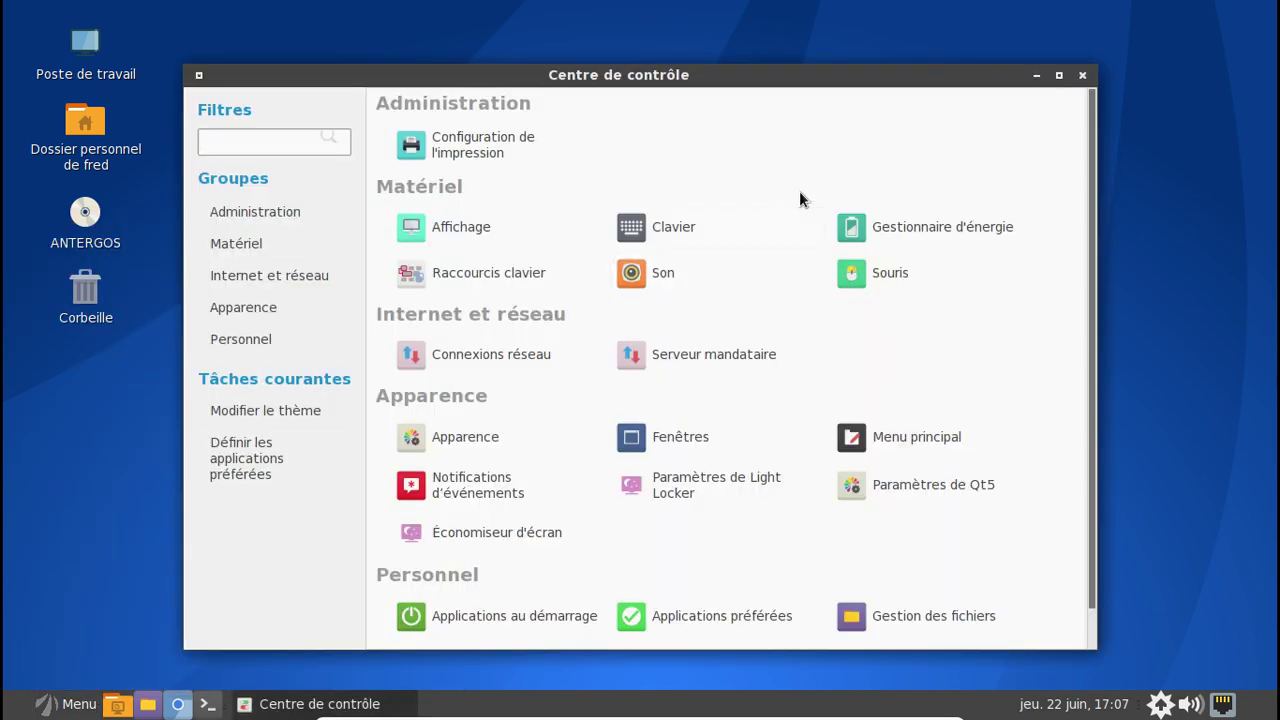
pyautogui.scroll(-1, 799, 197)
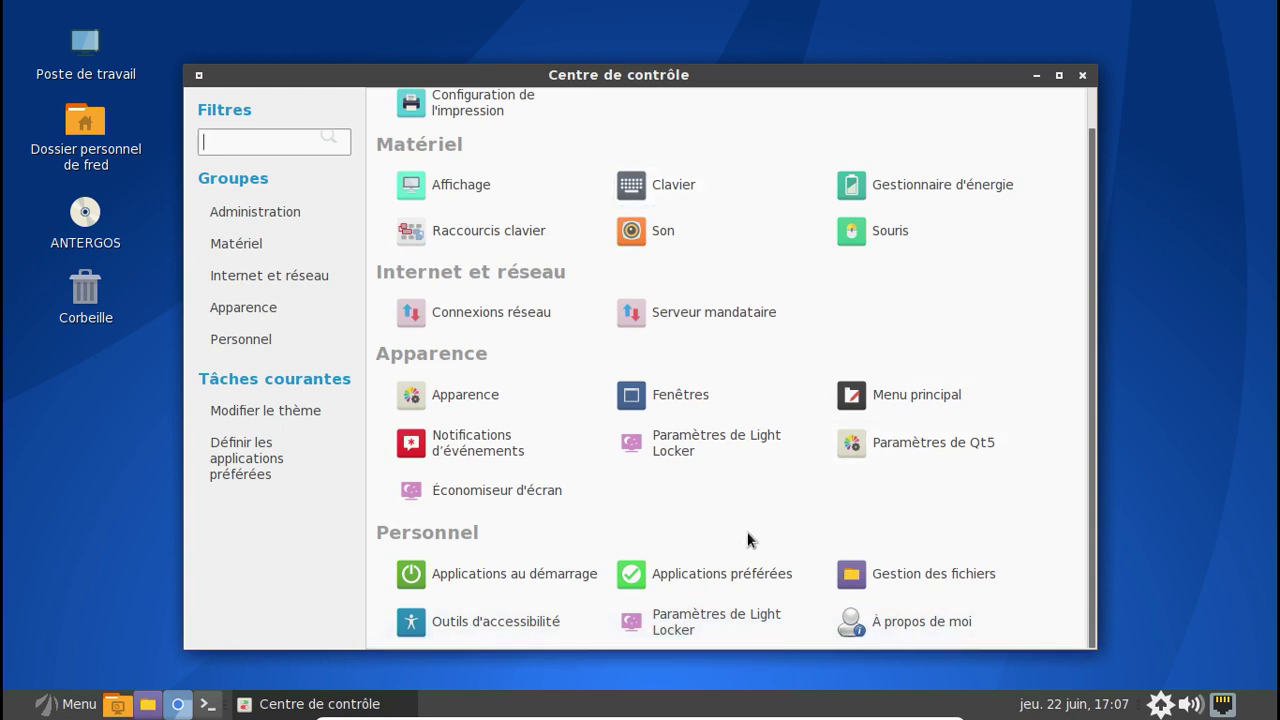
pyautogui.click(1083, 77)
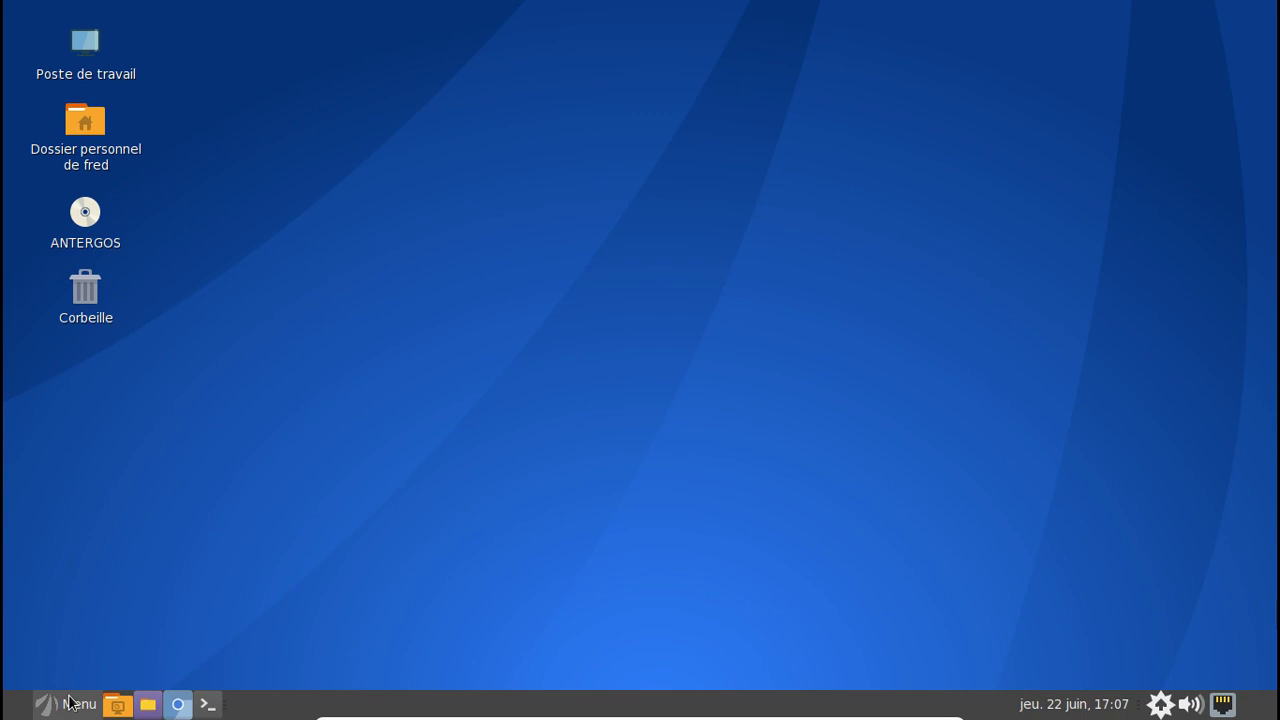
# - Check Brisk Menu's About box showing version 0.4.5, then open the menu again
pyautogui.click(70, 702)
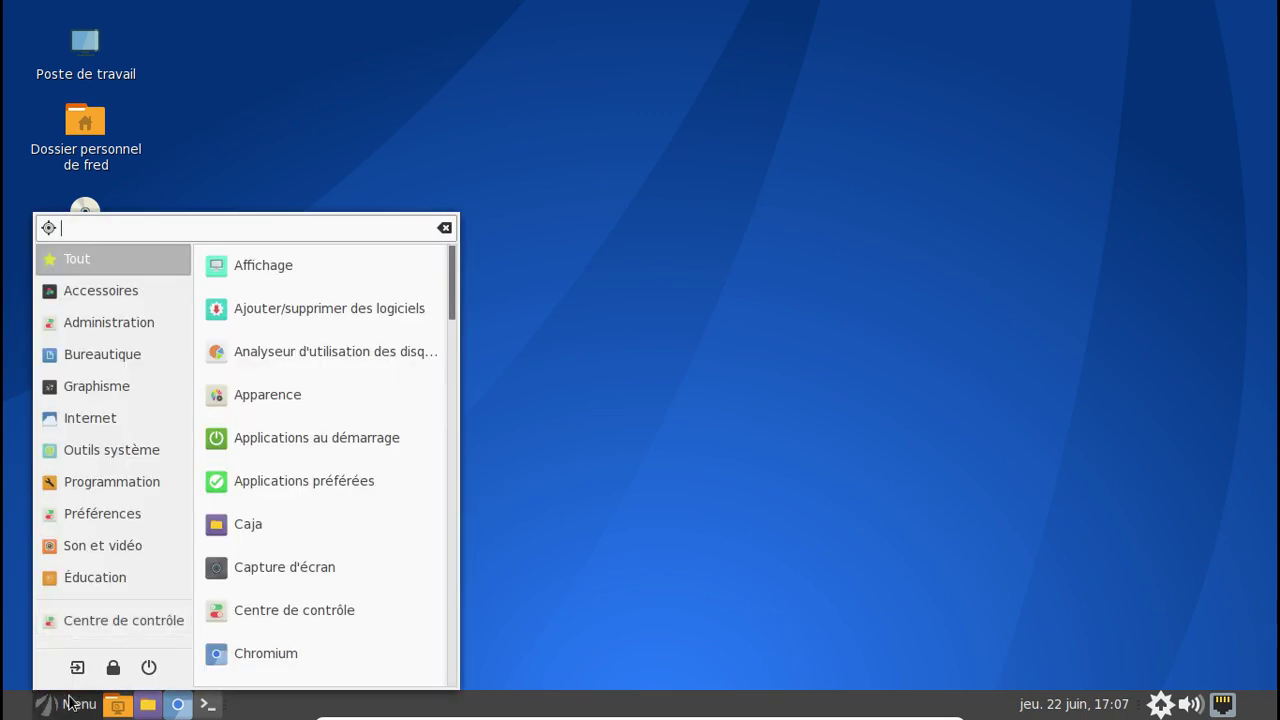
pyautogui.click(70, 702)
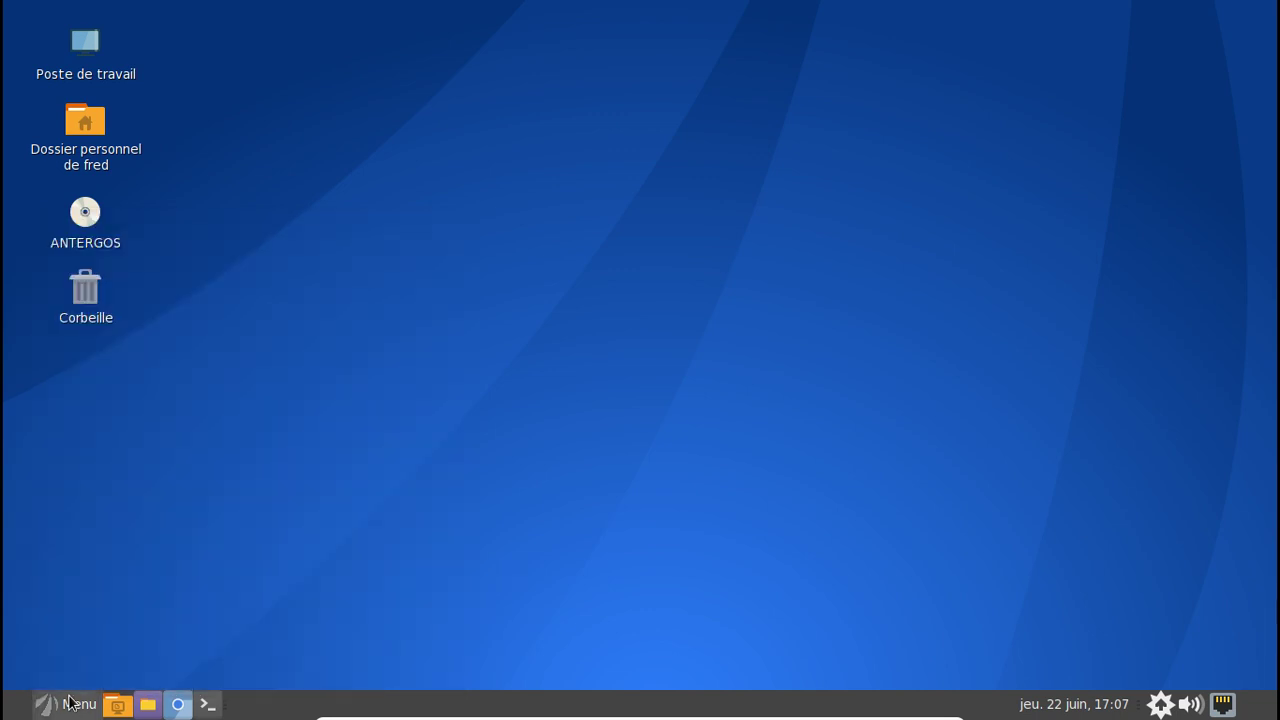
pyautogui.rightClick(68, 702)
pyautogui.click(91, 587)
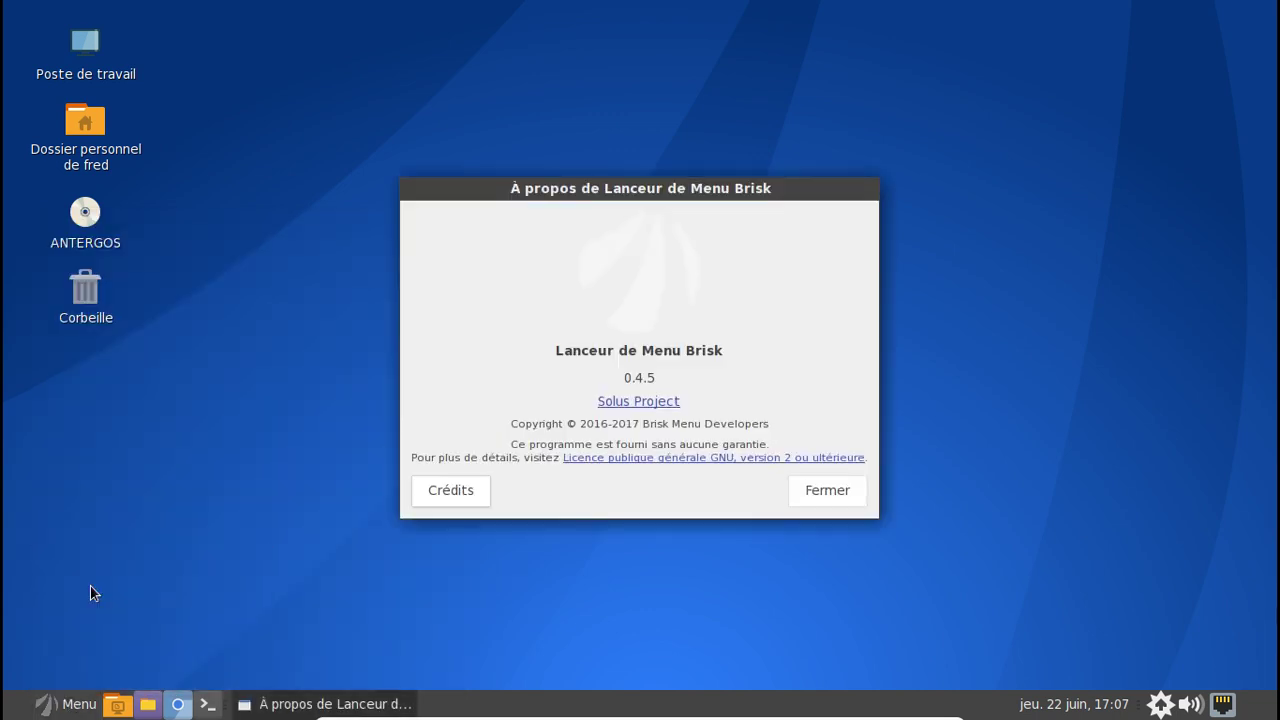
pyautogui.click(815, 495)
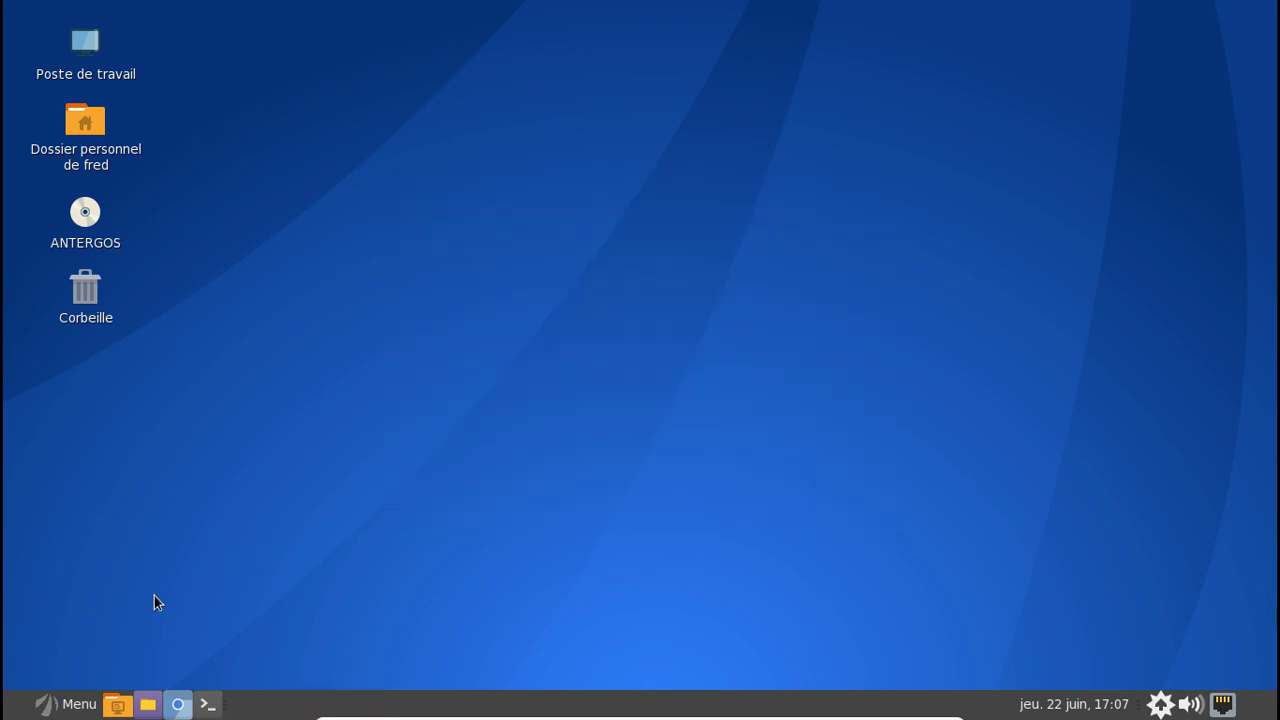
pyautogui.click(68, 704)
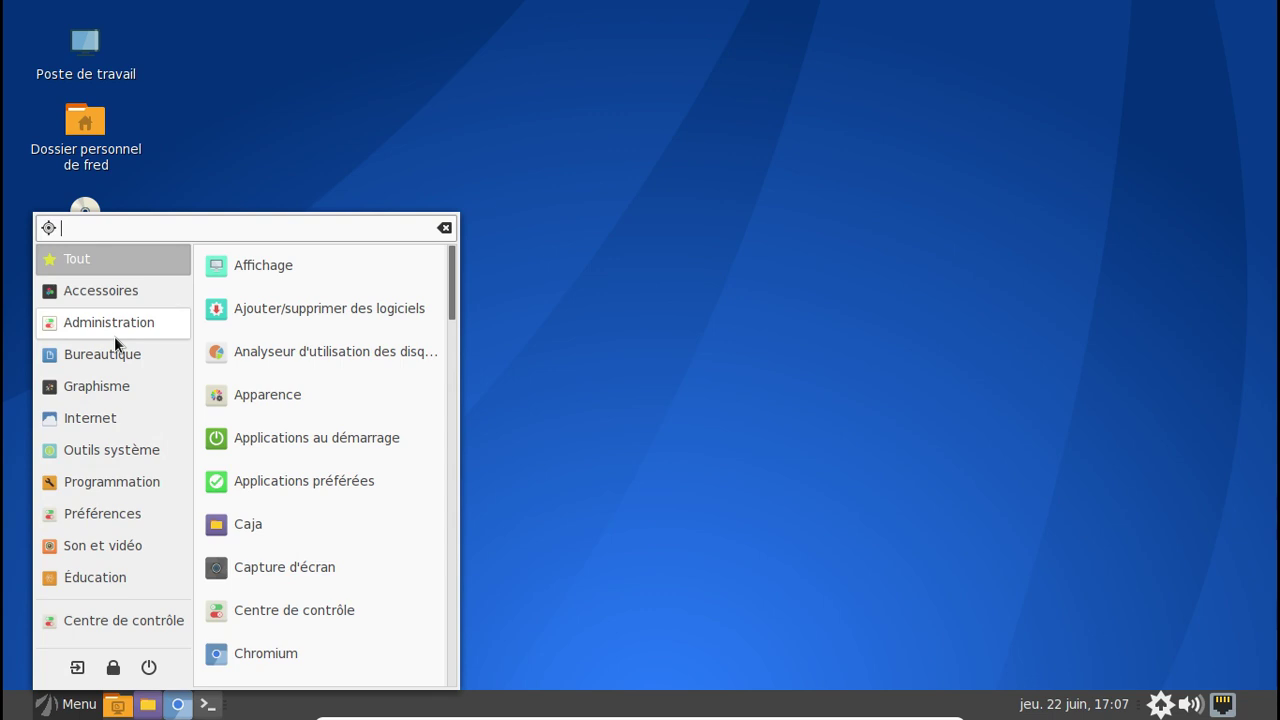
# - Open and close the home folder, then show the Brisk Menu's Bureautique category
pyautogui.click(147, 147)
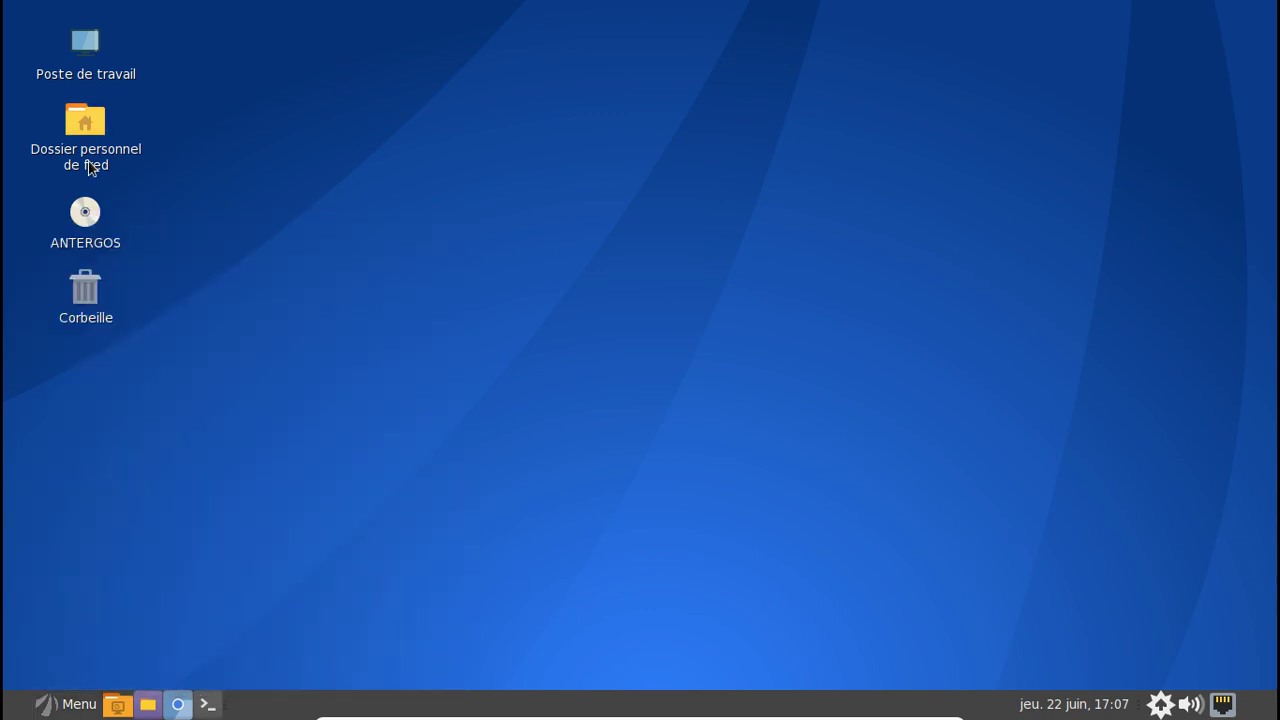
pyautogui.click(89, 165)
pyautogui.doubleClick(89, 165)
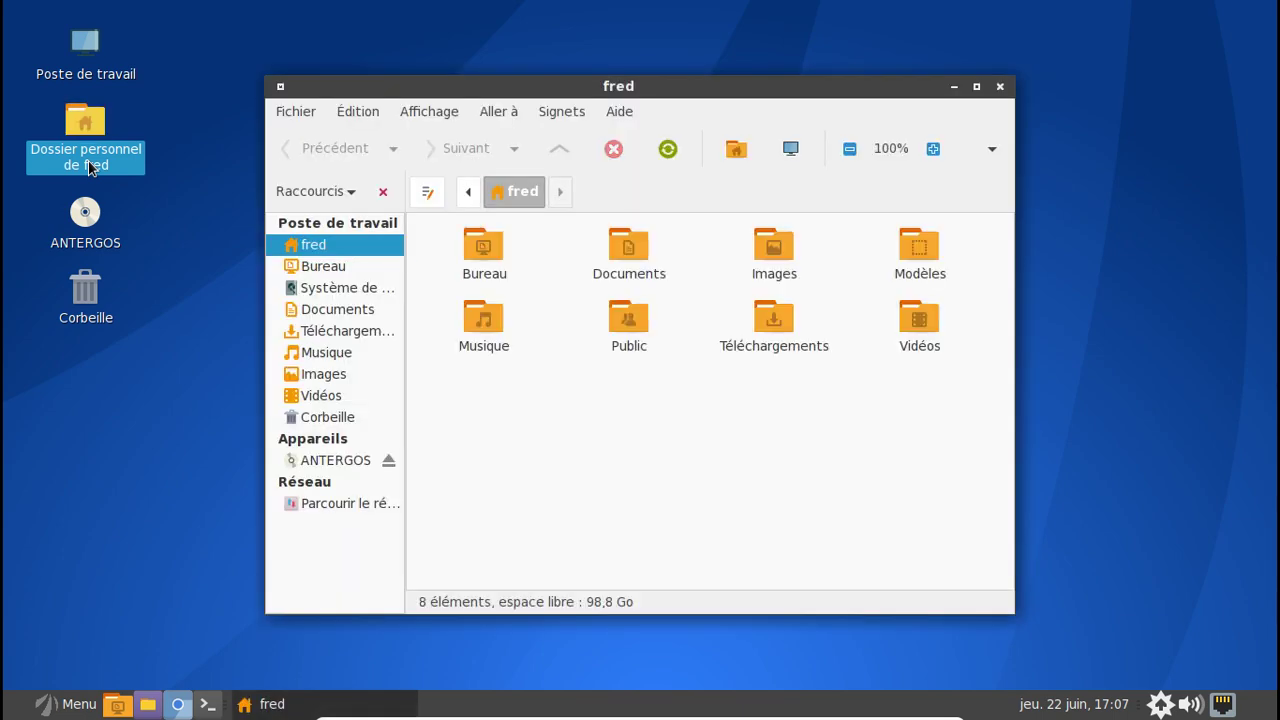
pyautogui.click(1000, 87)
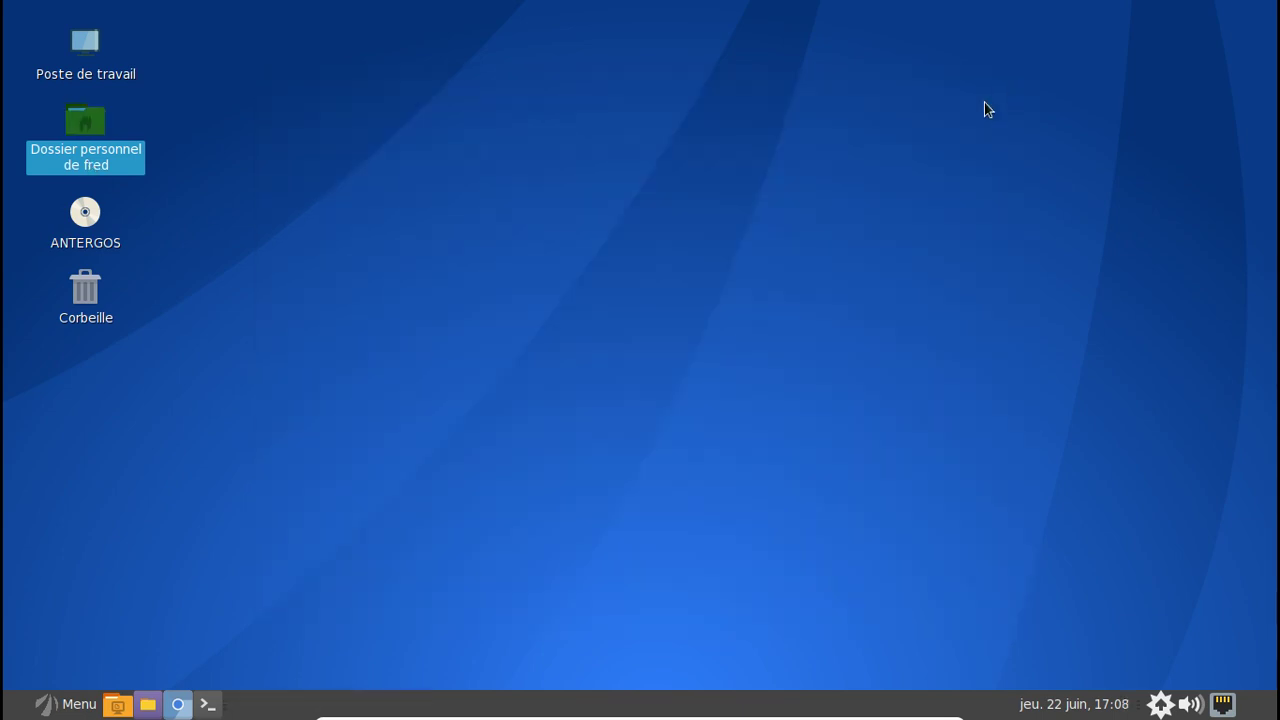
pyautogui.click(70, 703)
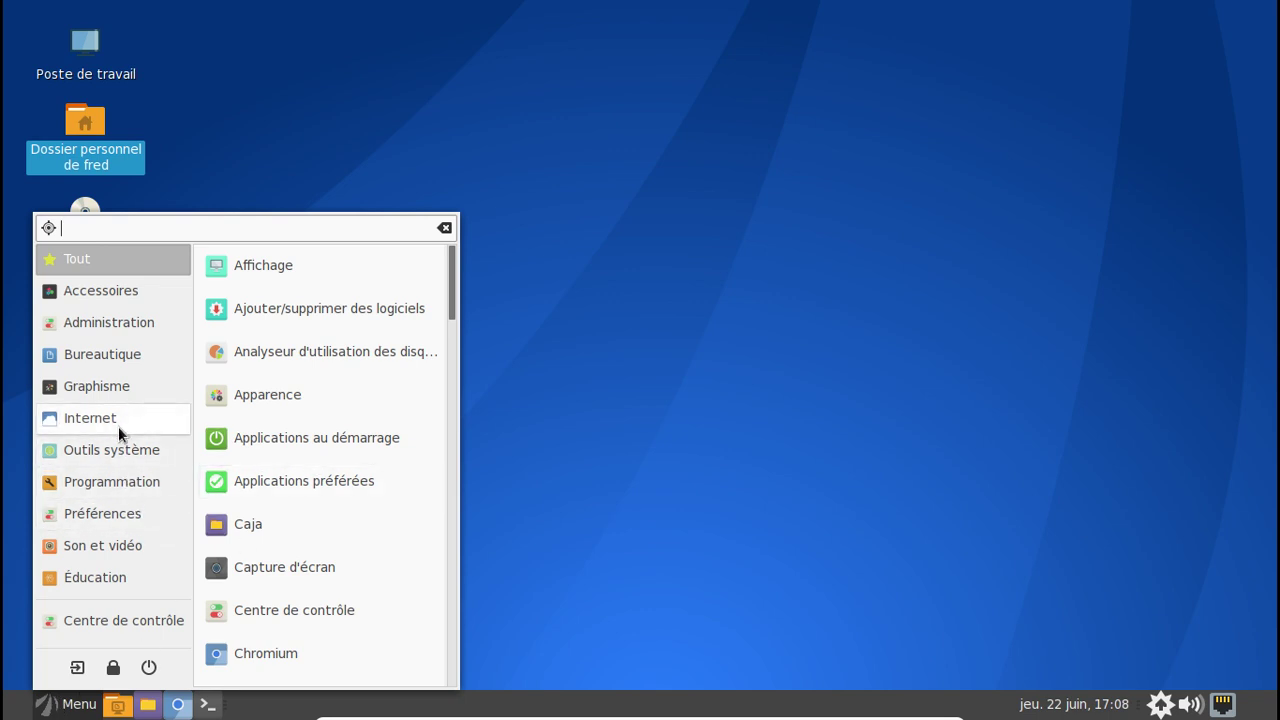
pyautogui.click(137, 357)
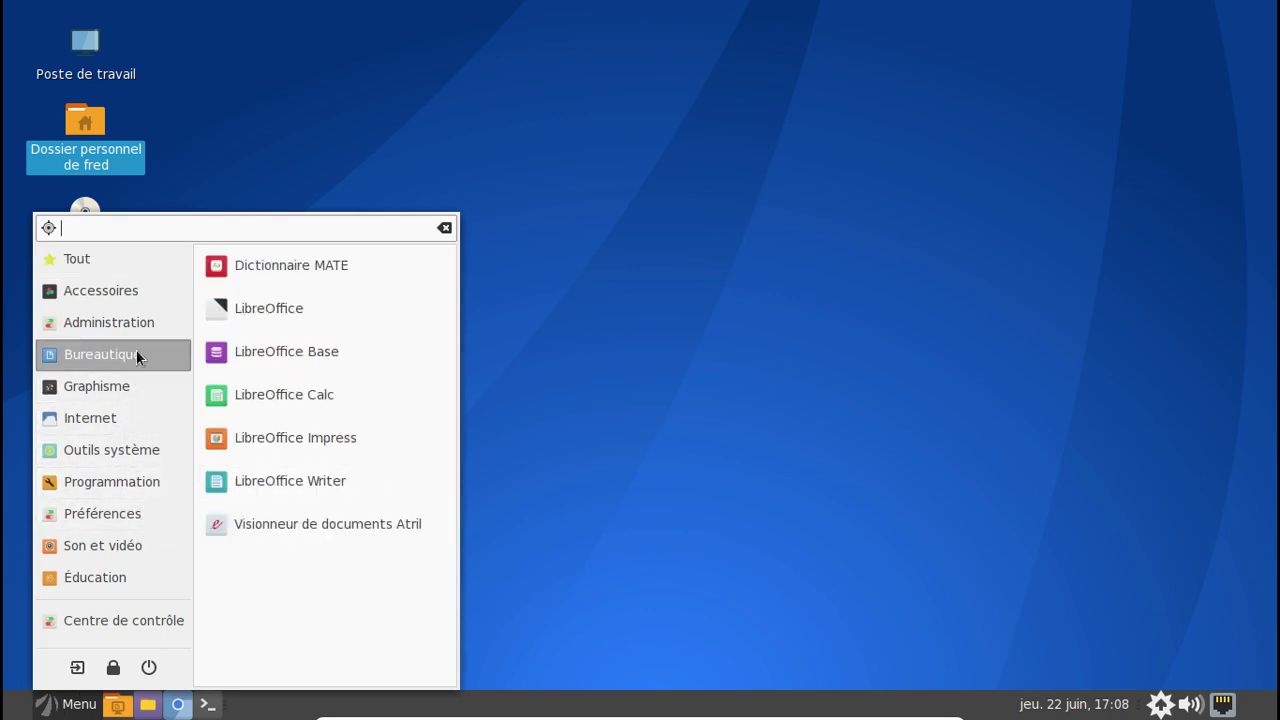
# - Launch LibreOffice Writer with blank document Sans nom 1, then close it
pyautogui.click(319, 479)
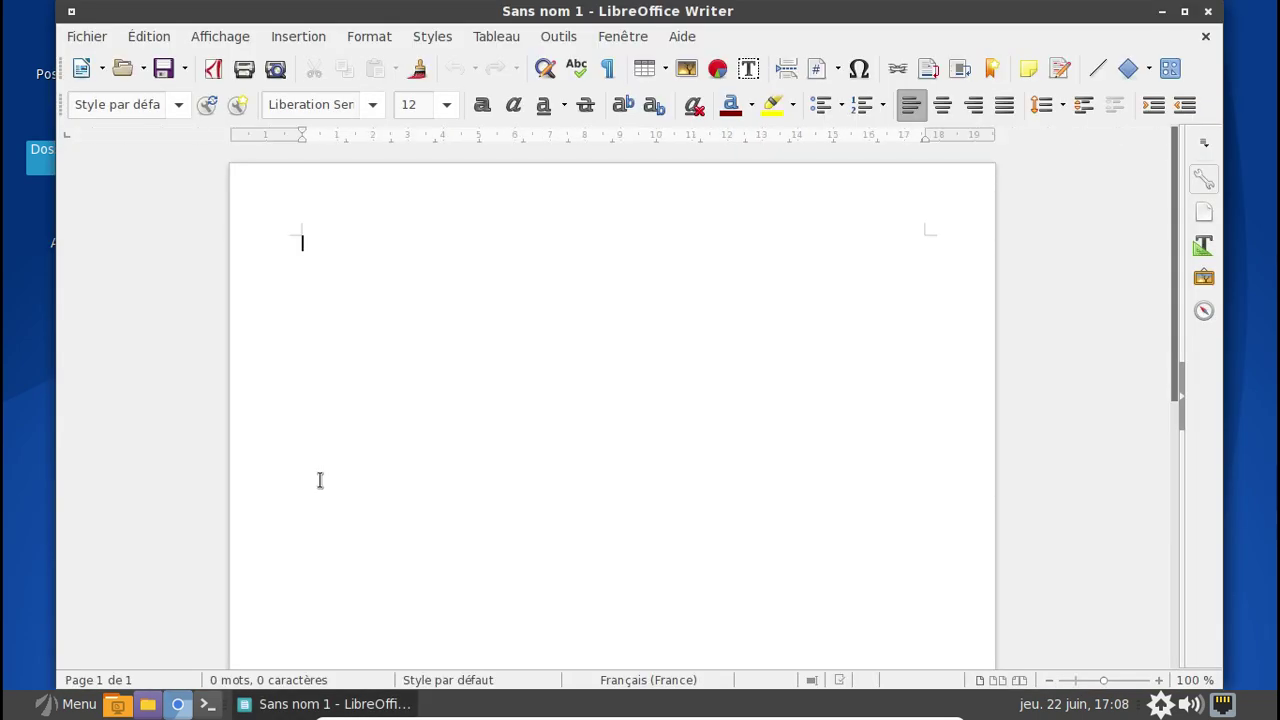
pyautogui.click(1208, 12)
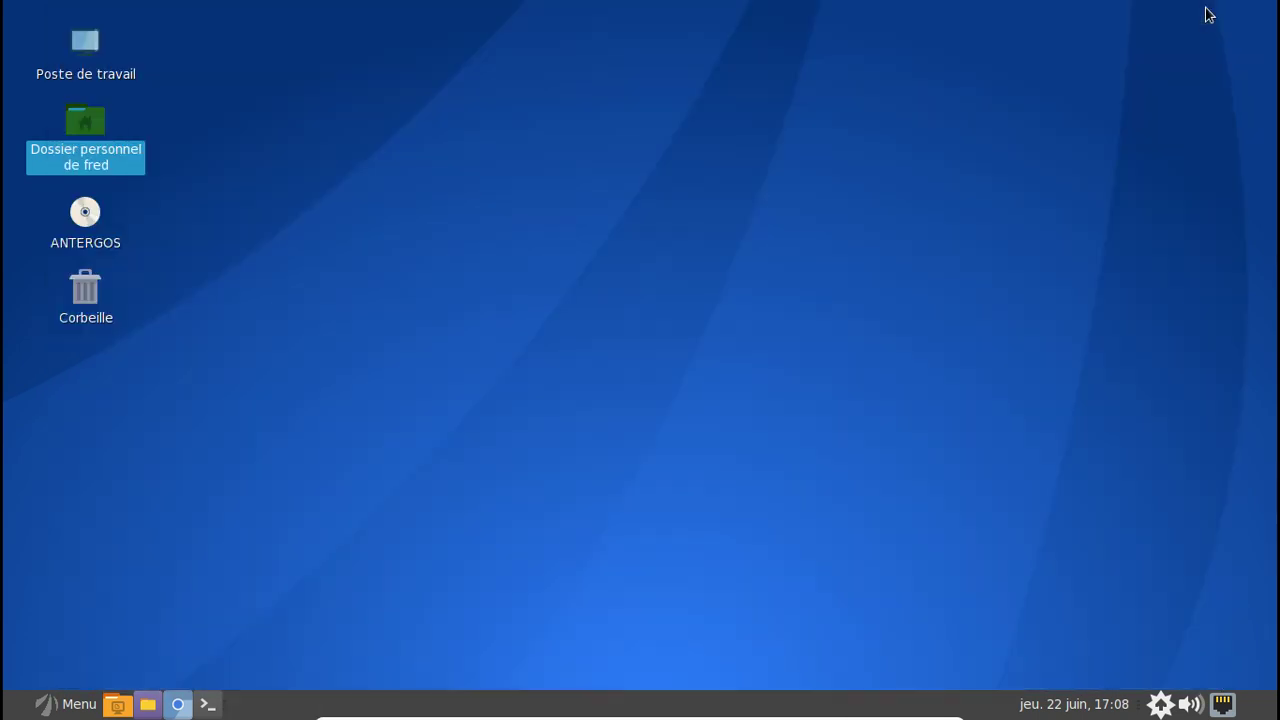
# - Open a terminal with enlarged text and run sudo nano /etc/pacman.conf, entering the password
pyautogui.click(208, 704)
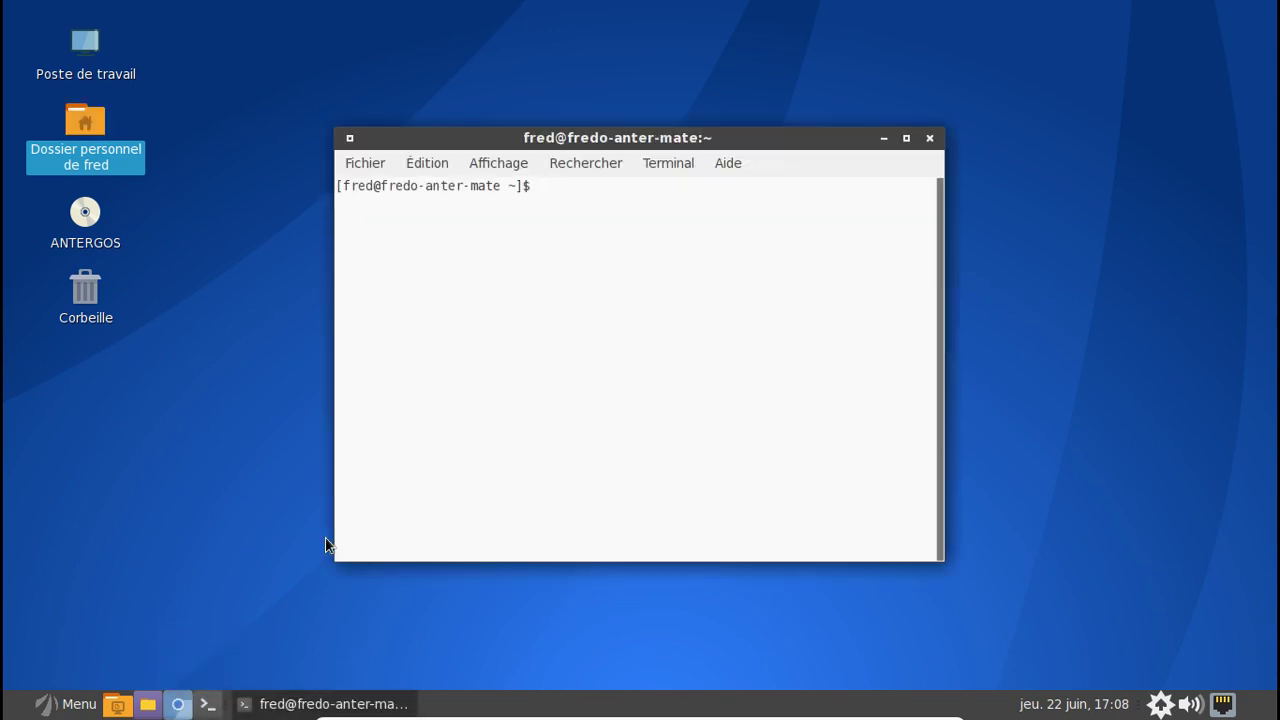
pyautogui.hotkey('ctrl', '+')
pyautogui.hotkey('ctrl', '+')
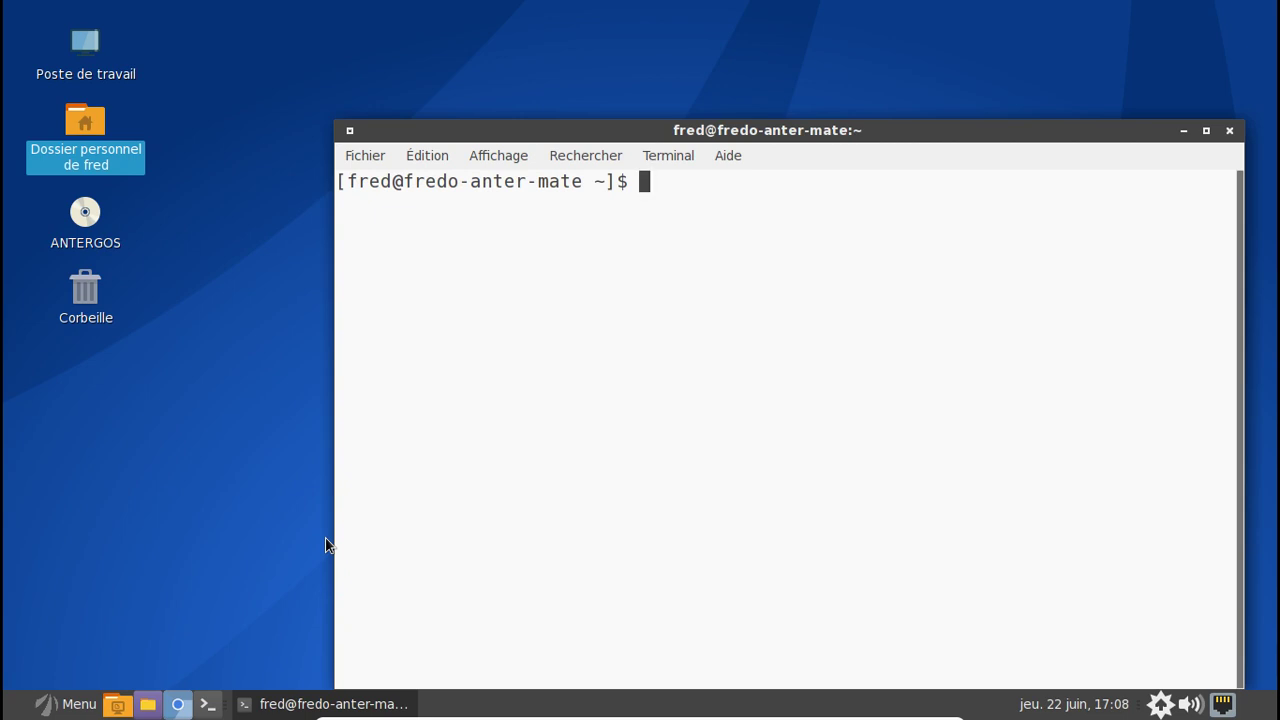
pyautogui.moveTo(693, 130); pyautogui.dragTo(620, 70)
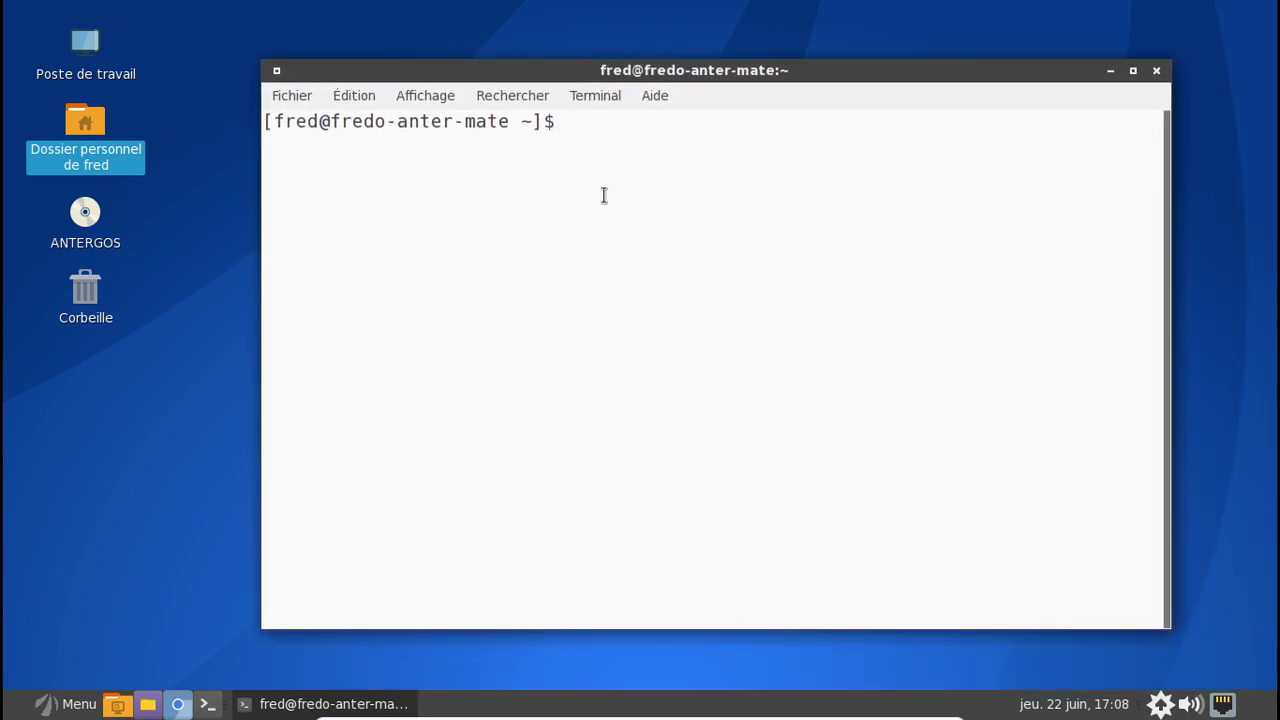
pyautogui.write('sudo nano /etc/pacman.c')
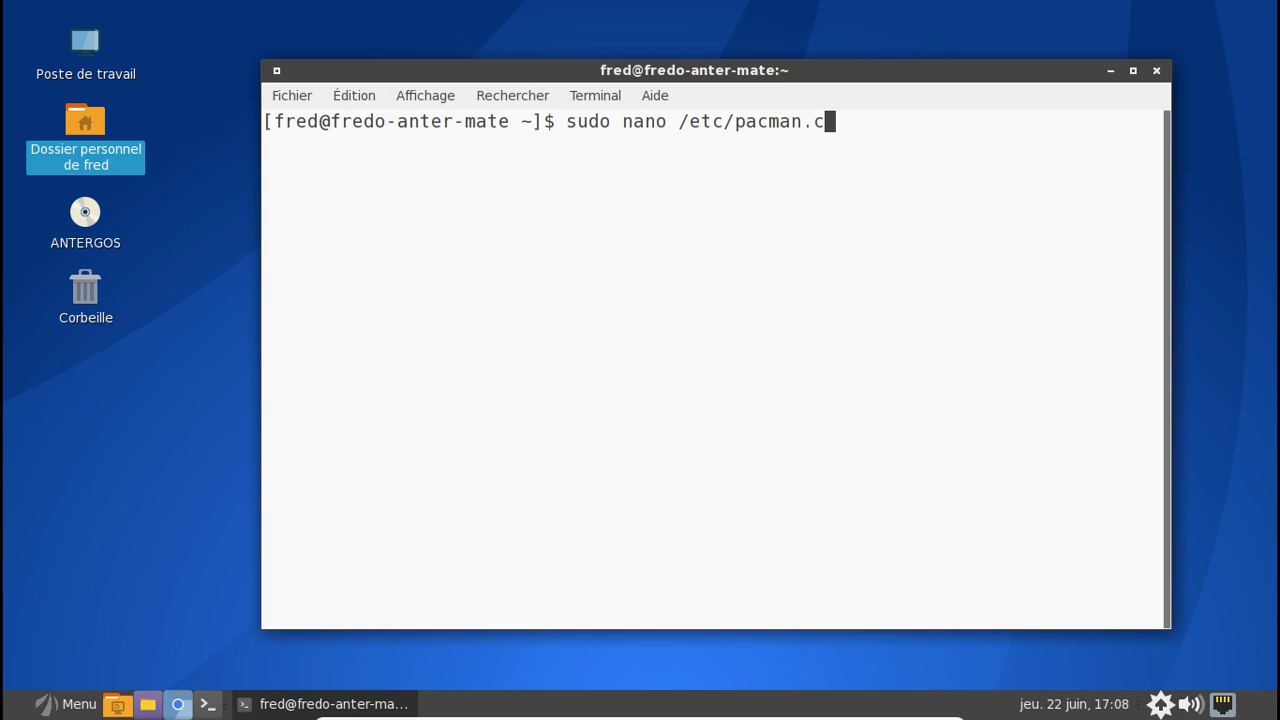
pyautogui.press('Tab')
pyautogui.press('Return')
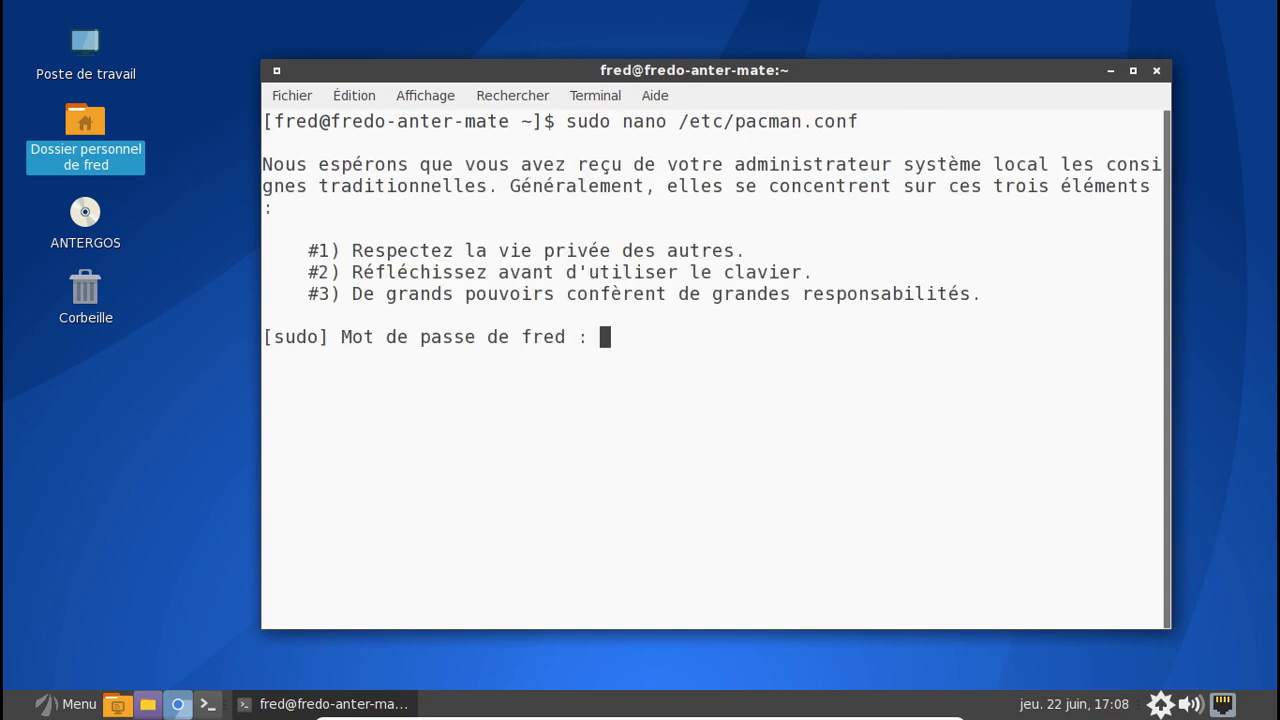
pyautogui.press('Return')
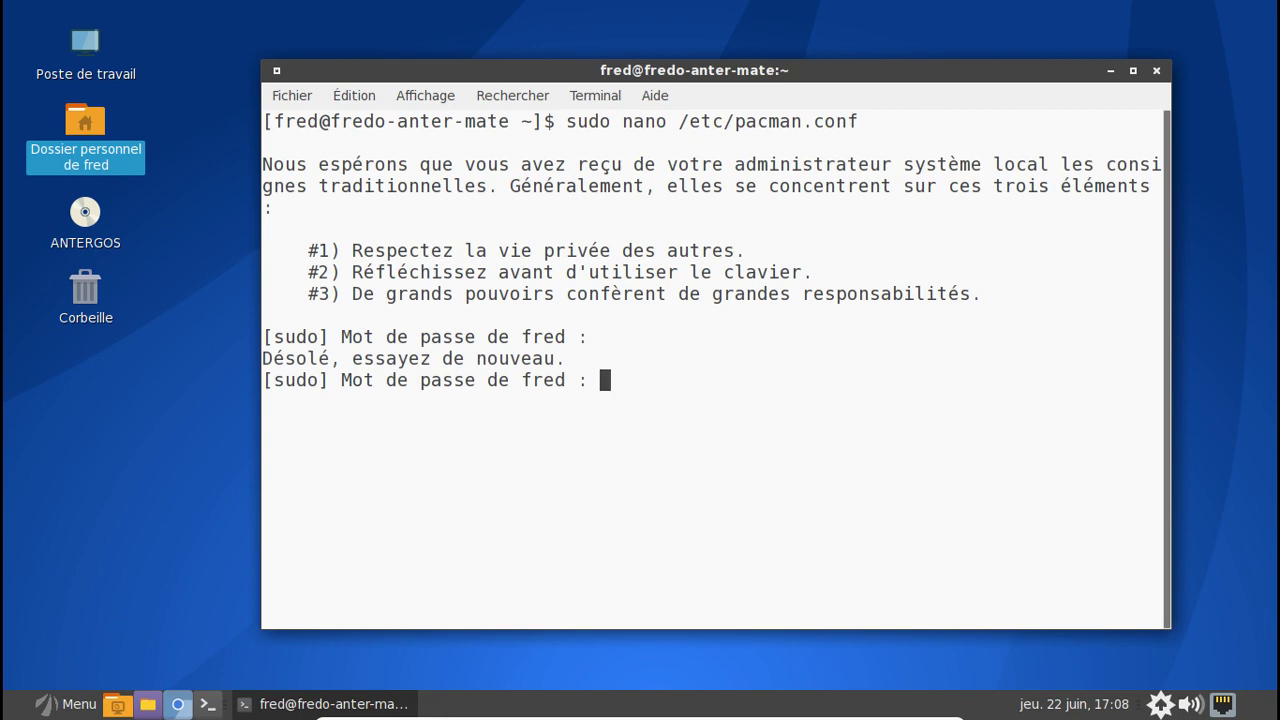
# - Resubmit the sudo password and read pacman.conf down to the commented-out [testing] section
pyautogui.press('Return')
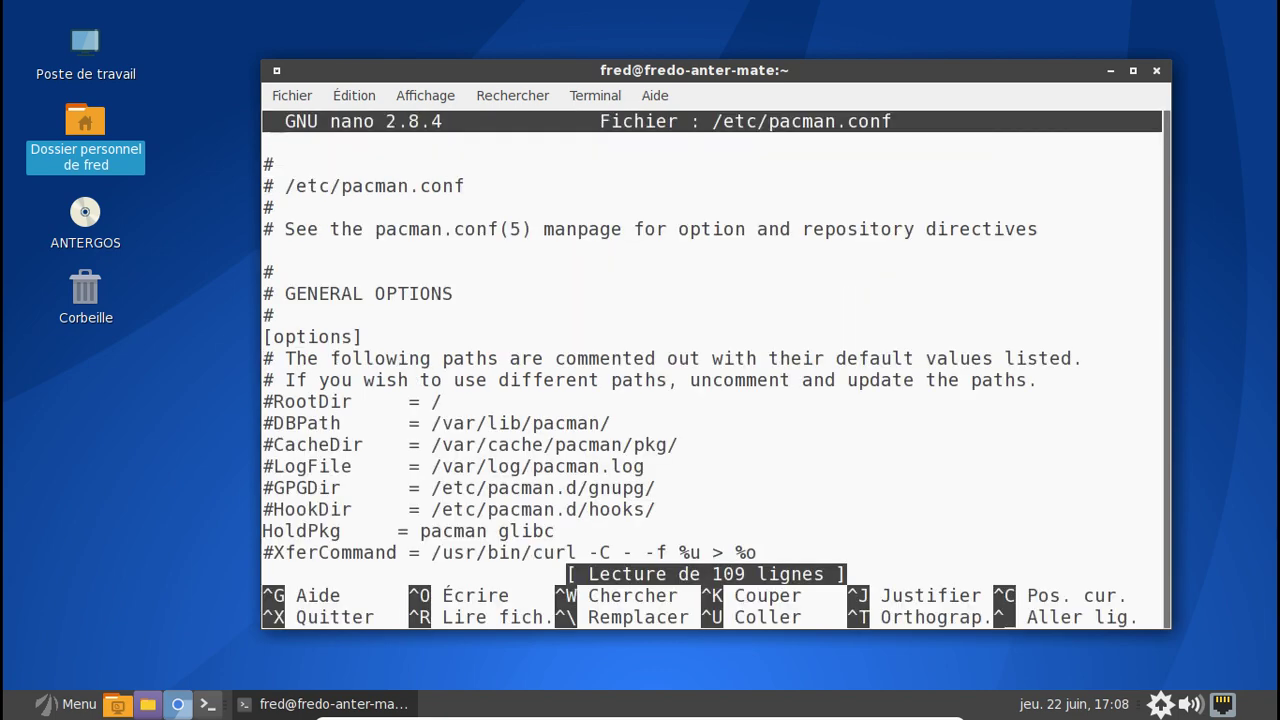
pyautogui.press('Down')
pyautogui.press('Down')
pyautogui.press('Down')
pyautogui.press('Down')
pyautogui.press('Down')
pyautogui.press('Down')
pyautogui.press('Down')
pyautogui.press('Down')
pyautogui.press('Down')
pyautogui.press('Down')
pyautogui.press('Down')
pyautogui.press('Down')
pyautogui.press('Down')
pyautogui.press('Down')
pyautogui.press('Down')
pyautogui.press('Down')
pyautogui.press('Down')
pyautogui.press('Down')
pyautogui.press('Down')
pyautogui.press('Down')
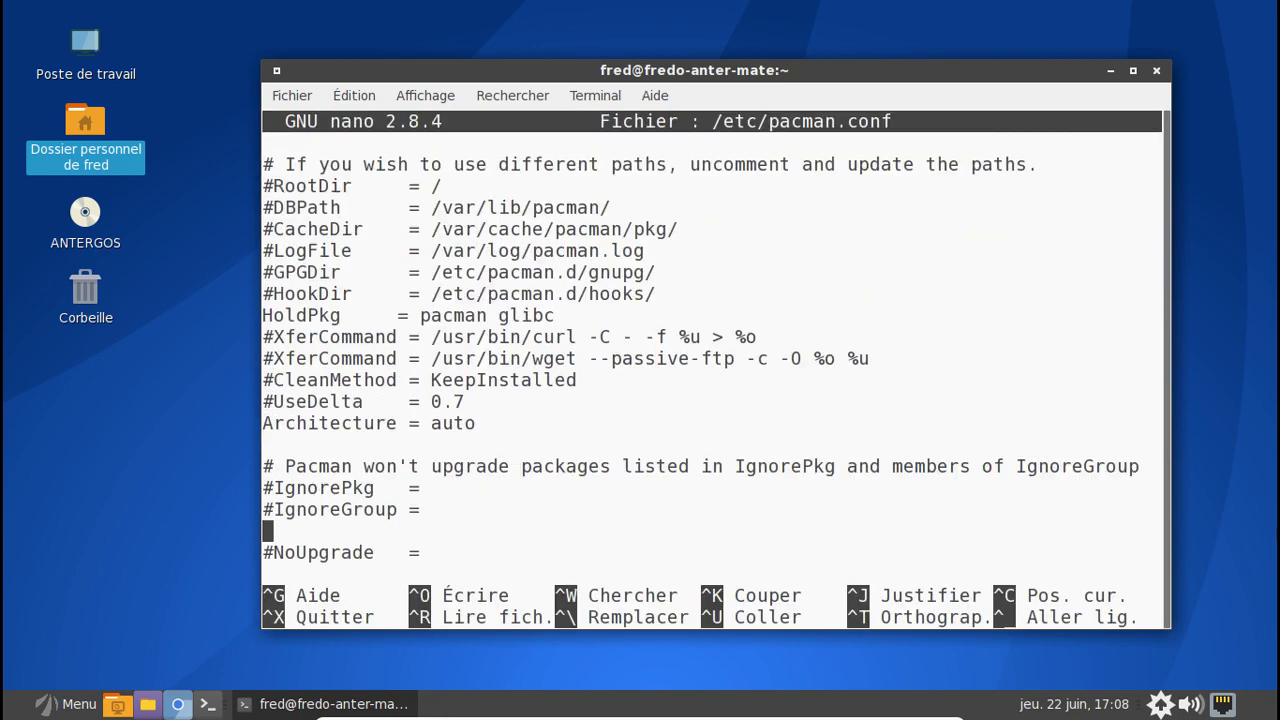
pyautogui.press('Down')
pyautogui.press('Down')
pyautogui.press('Down')
pyautogui.press('Down')
pyautogui.press('Down')
pyautogui.press('Down')
pyautogui.press('Down')
pyautogui.press('Down')
pyautogui.press('Down')
pyautogui.press('Down')
pyautogui.press('Down')
pyautogui.press('Down')
pyautogui.press('Down')
pyautogui.press('Down')
pyautogui.press('Down')
pyautogui.press('Down')
pyautogui.press('Down')
pyautogui.press('Down')
pyautogui.press('Down')
pyautogui.press('Down')
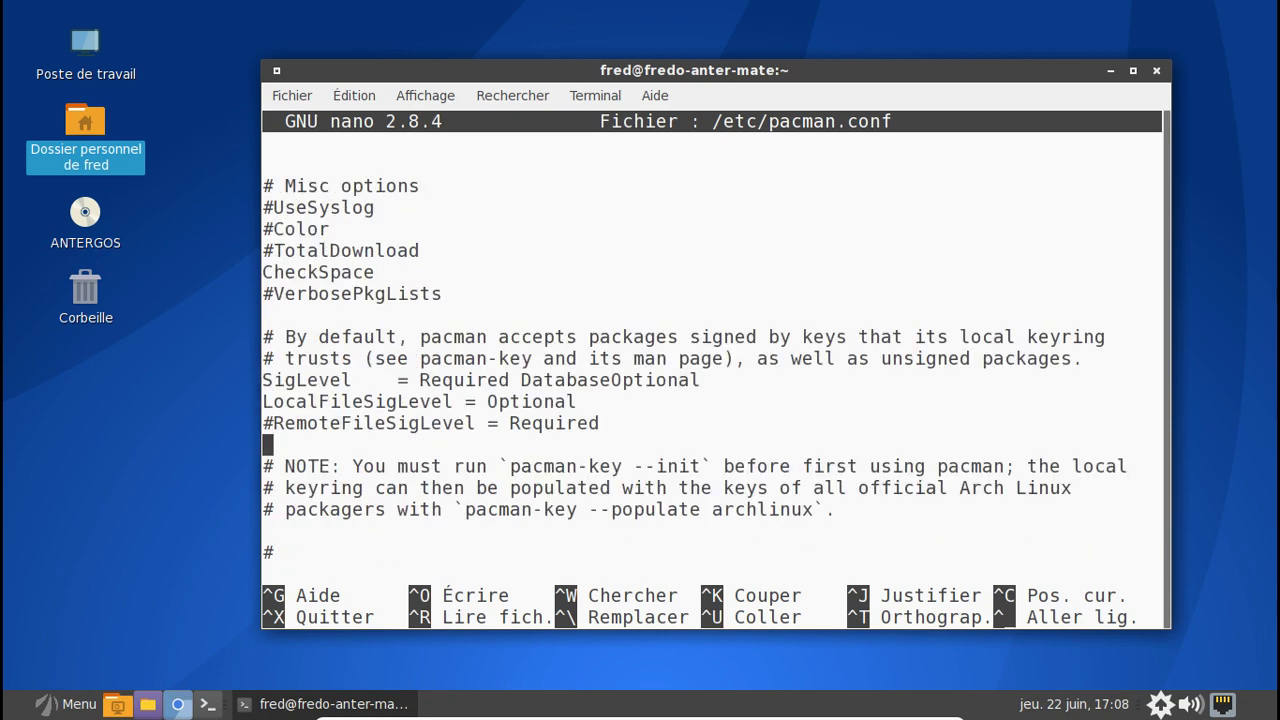
pyautogui.press('Down')
pyautogui.press('Down')
pyautogui.press('Down')
pyautogui.press('Down')
pyautogui.press('Down')
pyautogui.press('Down')
pyautogui.press('Down')
pyautogui.press('Down')
pyautogui.press('Down')
pyautogui.press('Down')
pyautogui.press('Down')
pyautogui.press('Down')
pyautogui.press('Down')
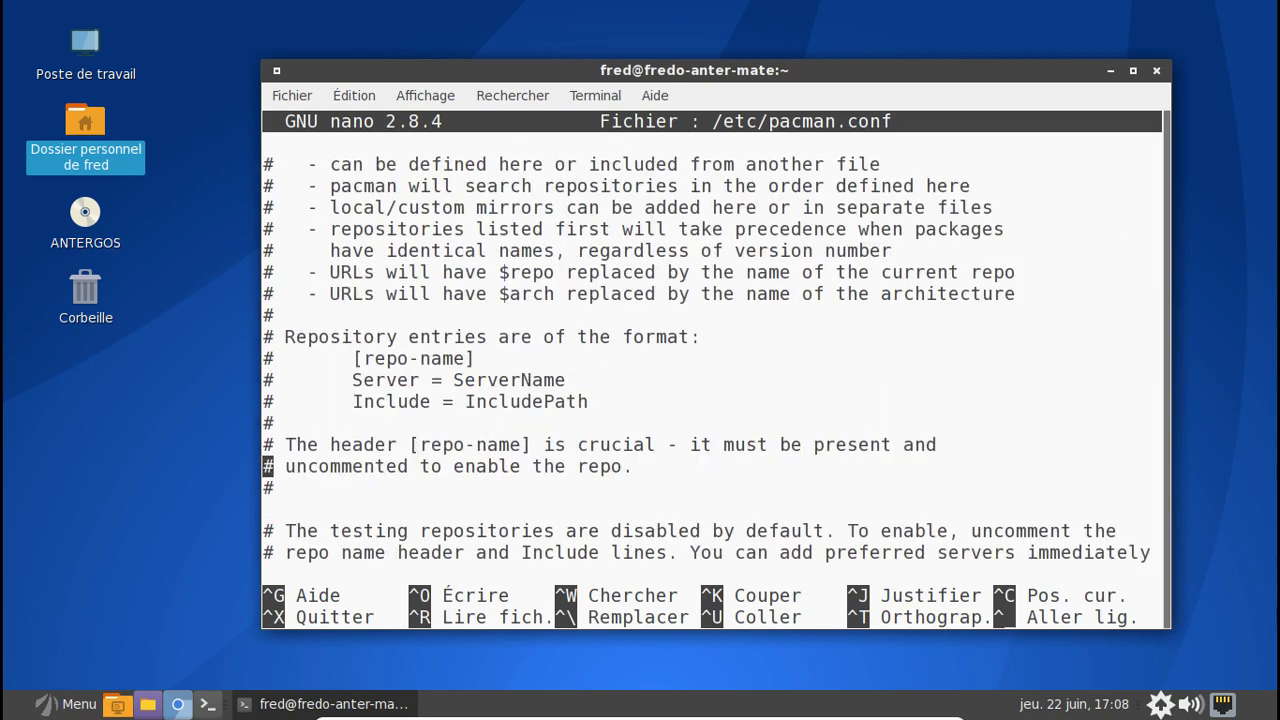
pyautogui.press('Down')
pyautogui.press('Down')
pyautogui.press('Down')
pyautogui.press('Down')
pyautogui.press('Down')
pyautogui.press('Down')
pyautogui.press('Down')
pyautogui.press('Down')
pyautogui.press('Down')
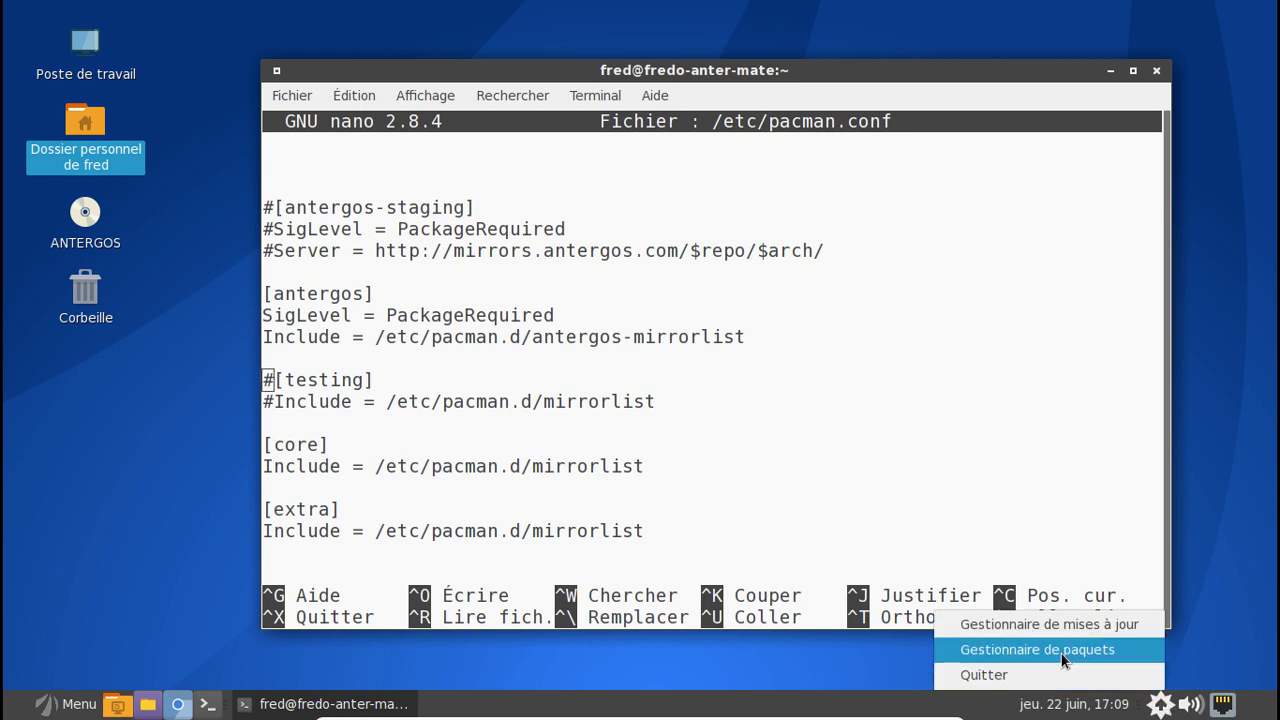
# - Open the Pamac package manager on its repositories view
pyautogui.click(1063, 650)
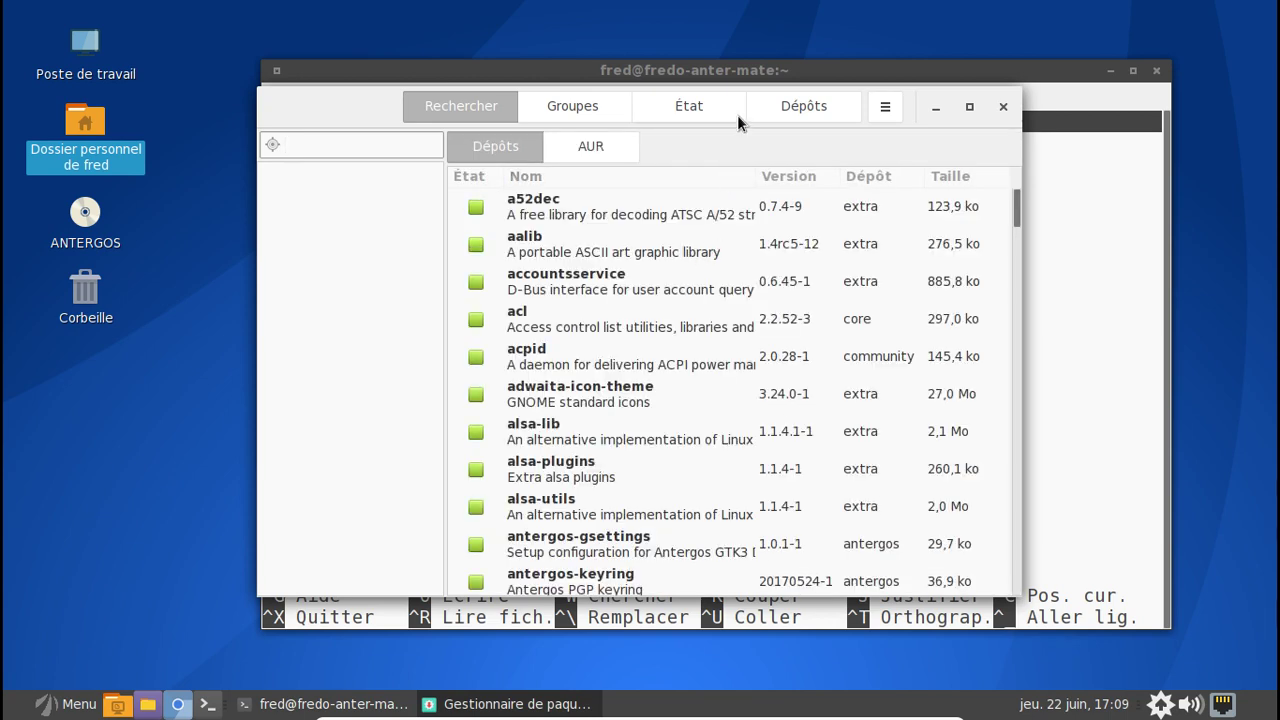
pyautogui.click(700, 105)
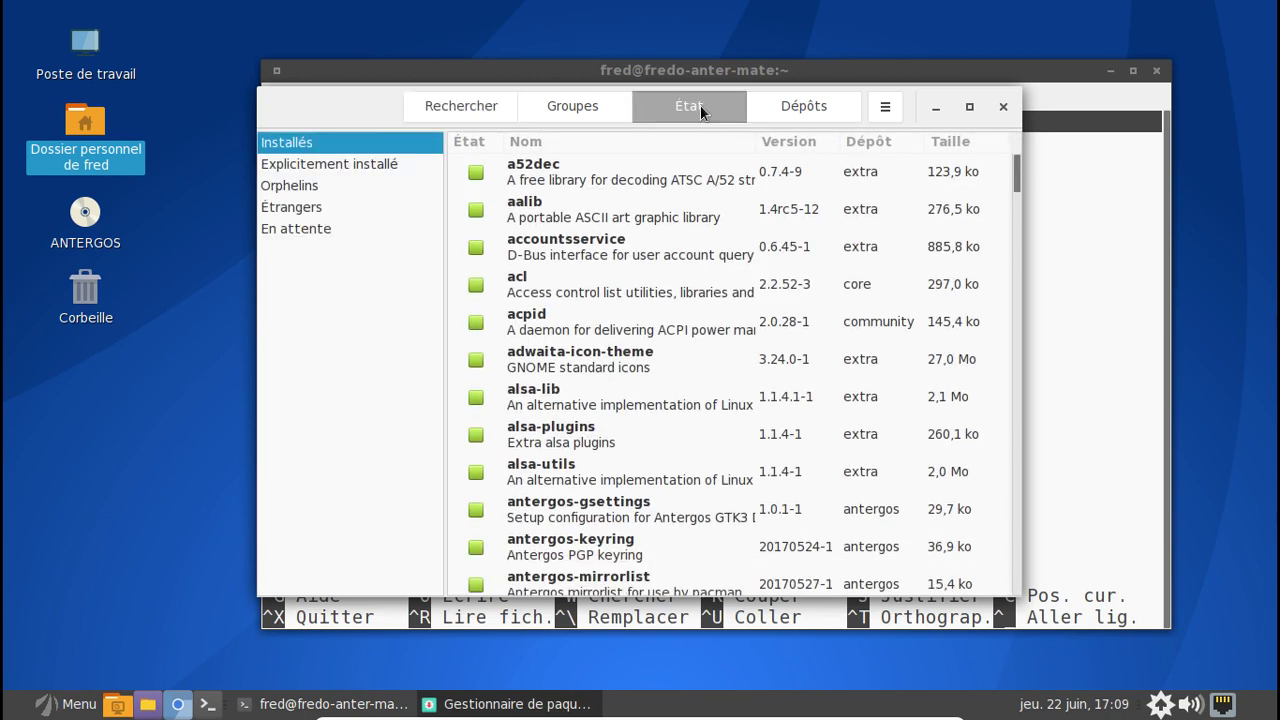
pyautogui.click(785, 110)
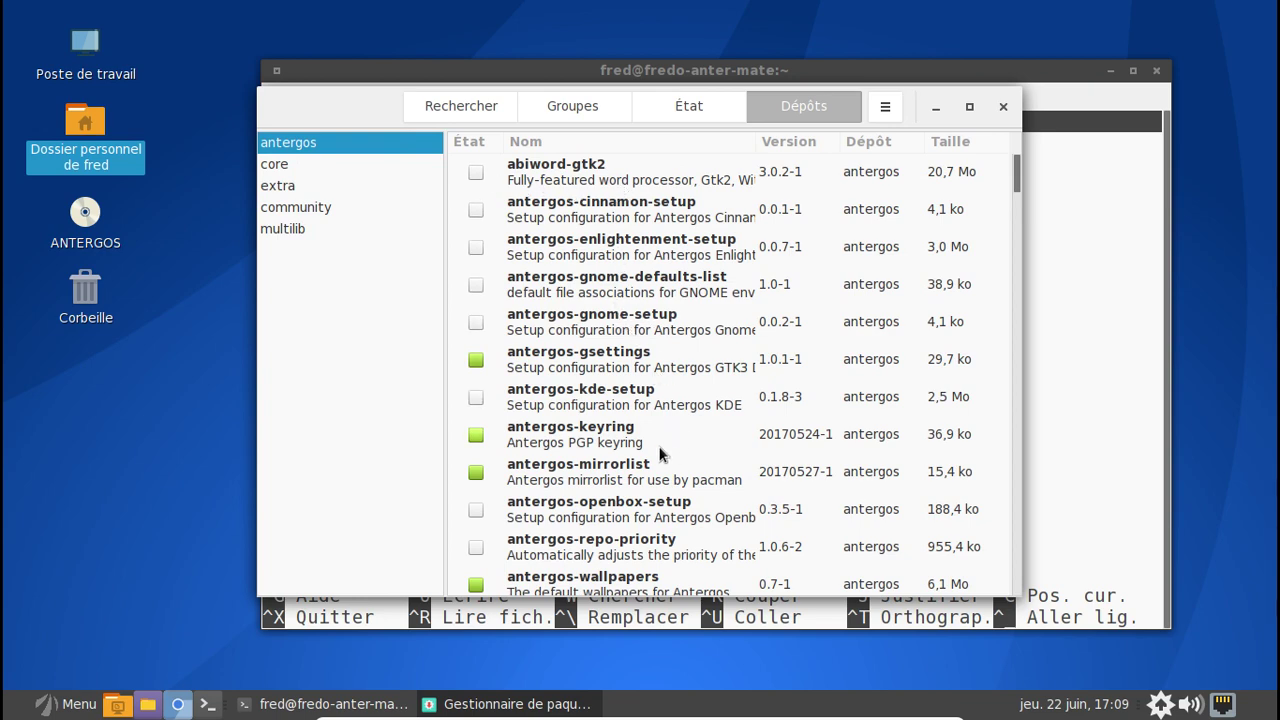
# - Scroll through the antergos repository packages, then launch the Chromium web browser
pyautogui.scroll(-5, 697, 452)
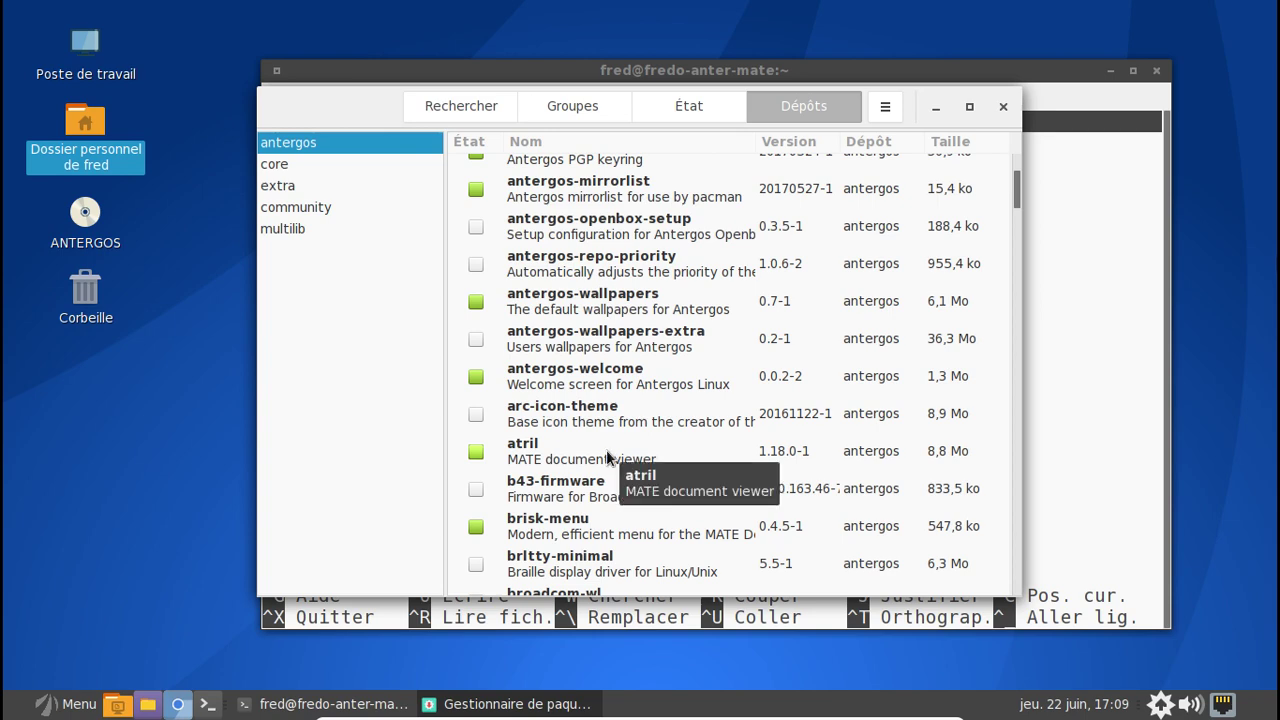
pyautogui.scroll(-2, 607, 457)
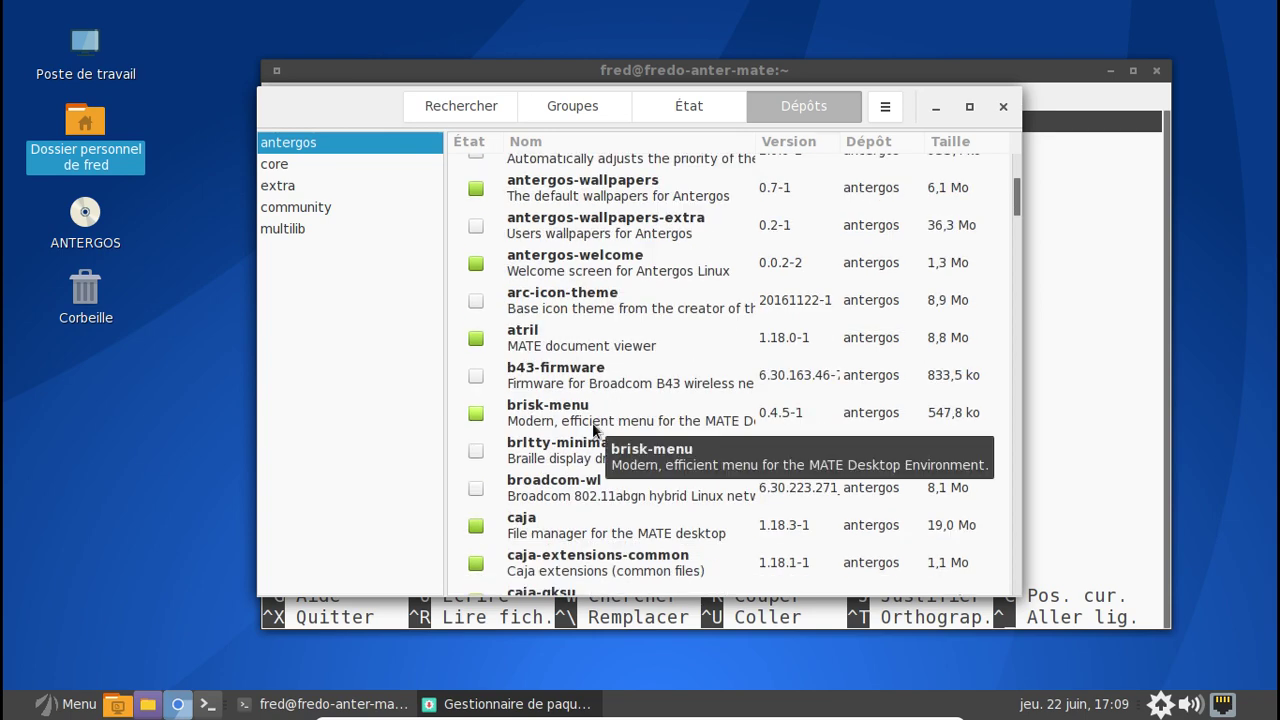
pyautogui.scroll(-1, 590, 478)
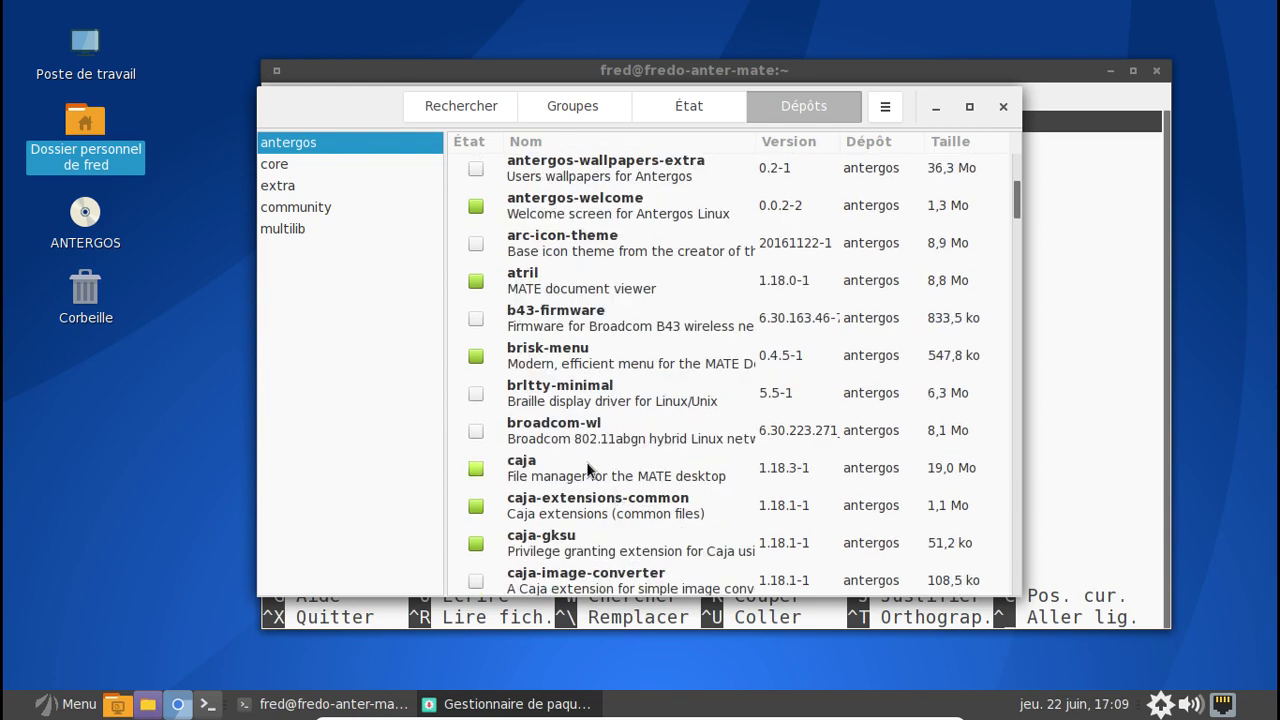
pyautogui.scroll(-1, 590, 480)
pyautogui.scroll(-5, 590, 480)
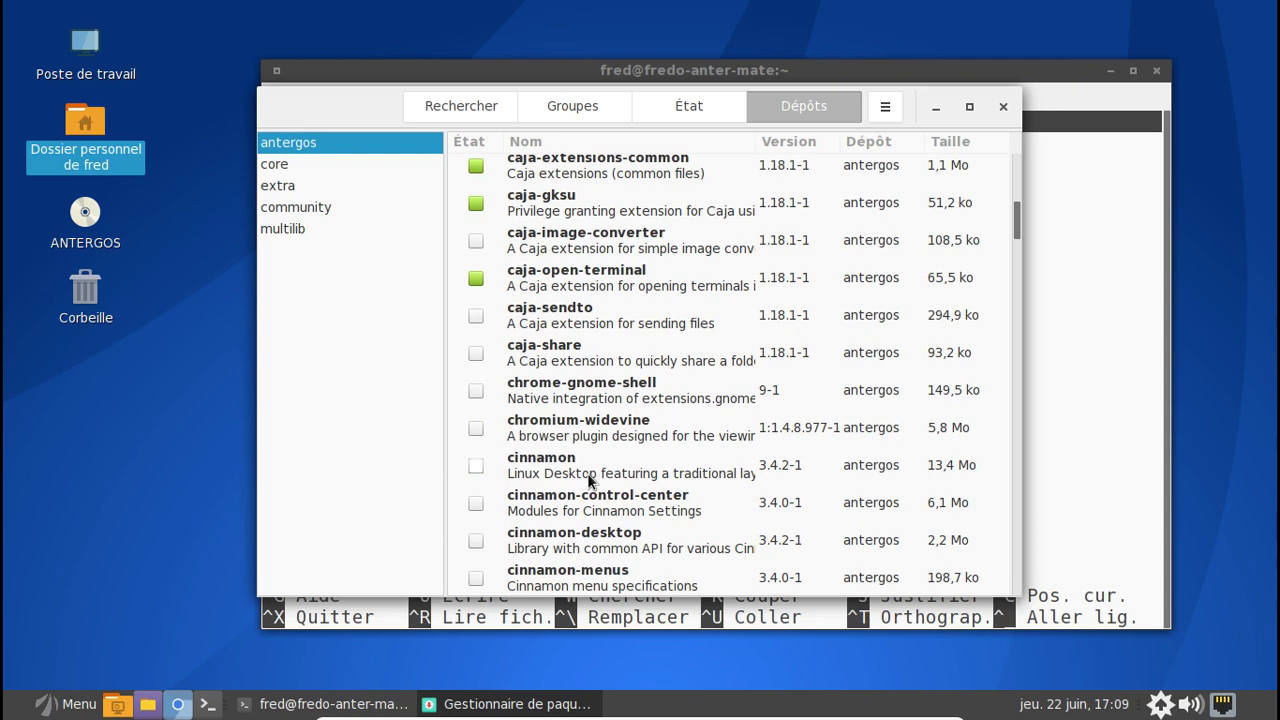
pyautogui.scroll(-2, 588, 480)
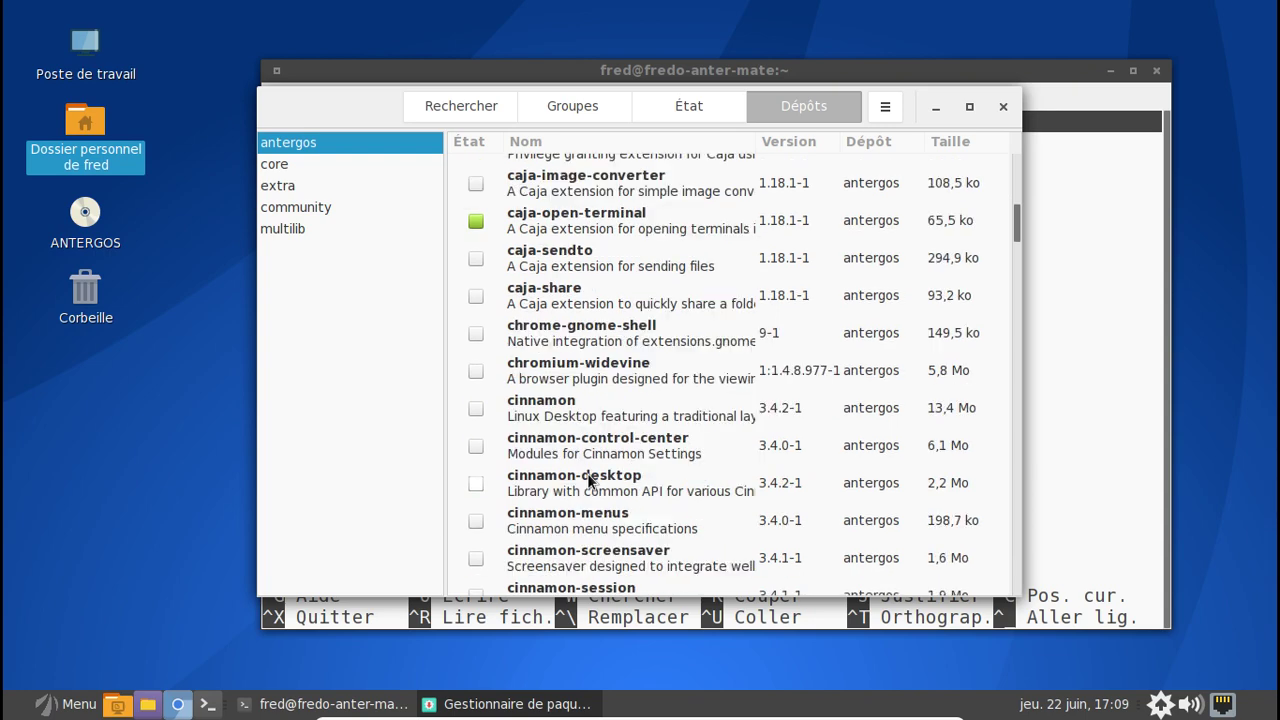
pyautogui.scroll(-8, 588, 480)
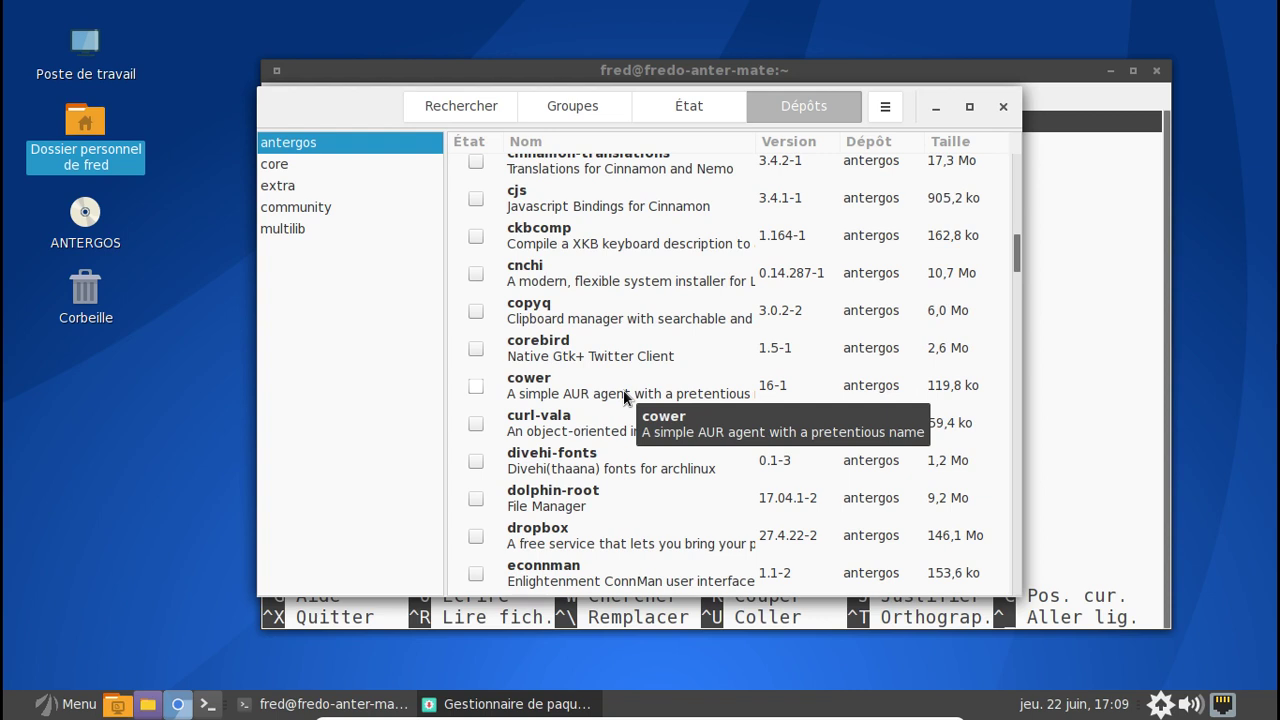
pyautogui.click(178, 704)
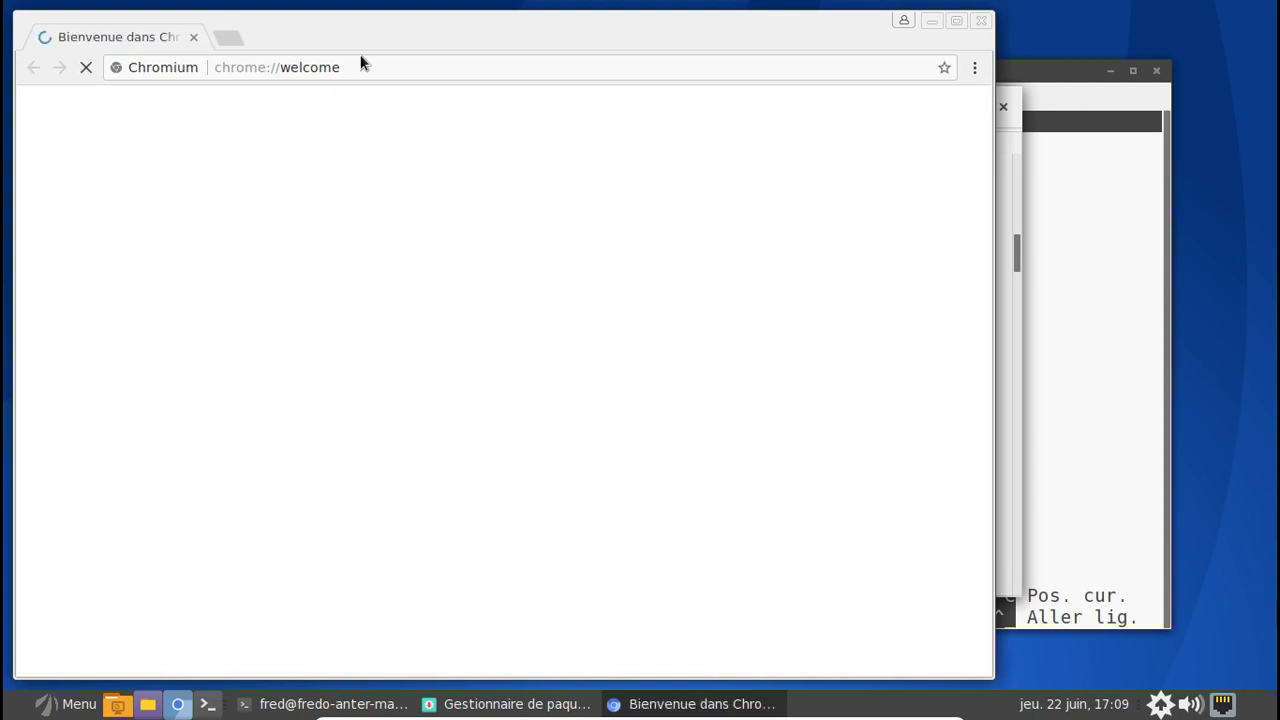
# - Go to aur.archlinux.org in the browser
pyautogui.click(361, 66)
pyautogui.write('aur')
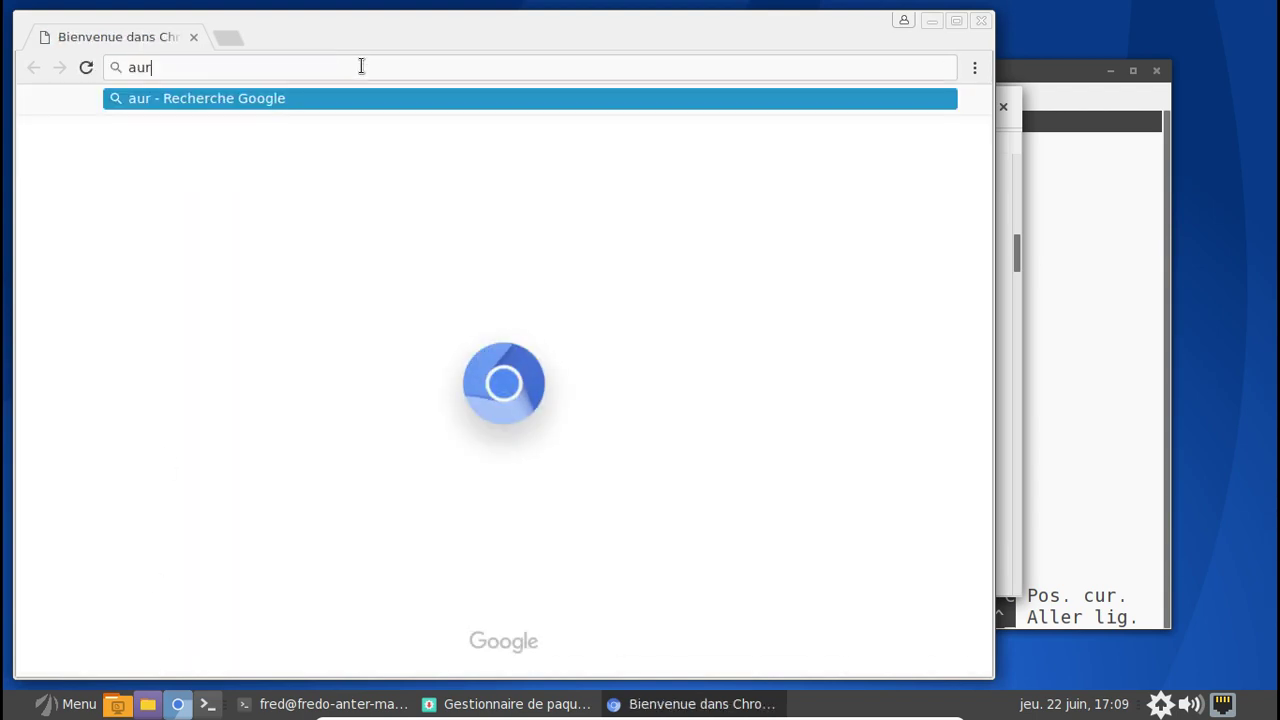
pyautogui.write('.archlinux.org')
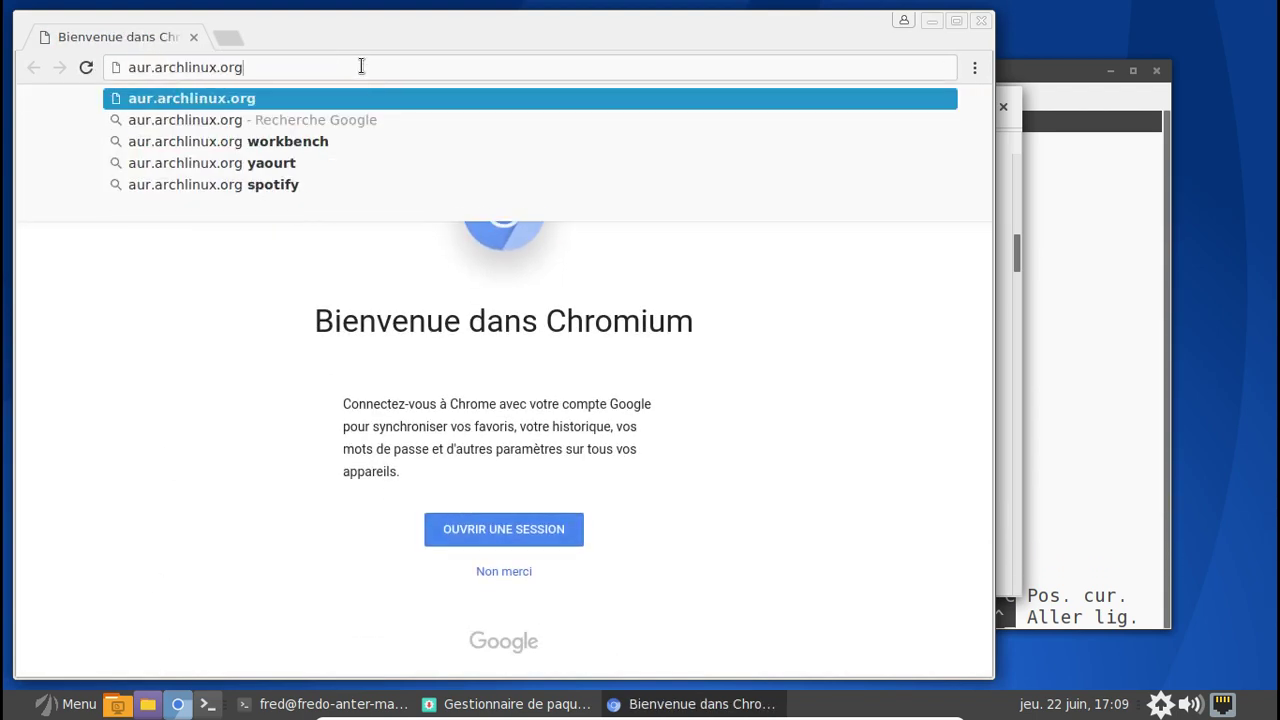
pyautogui.press('Return')
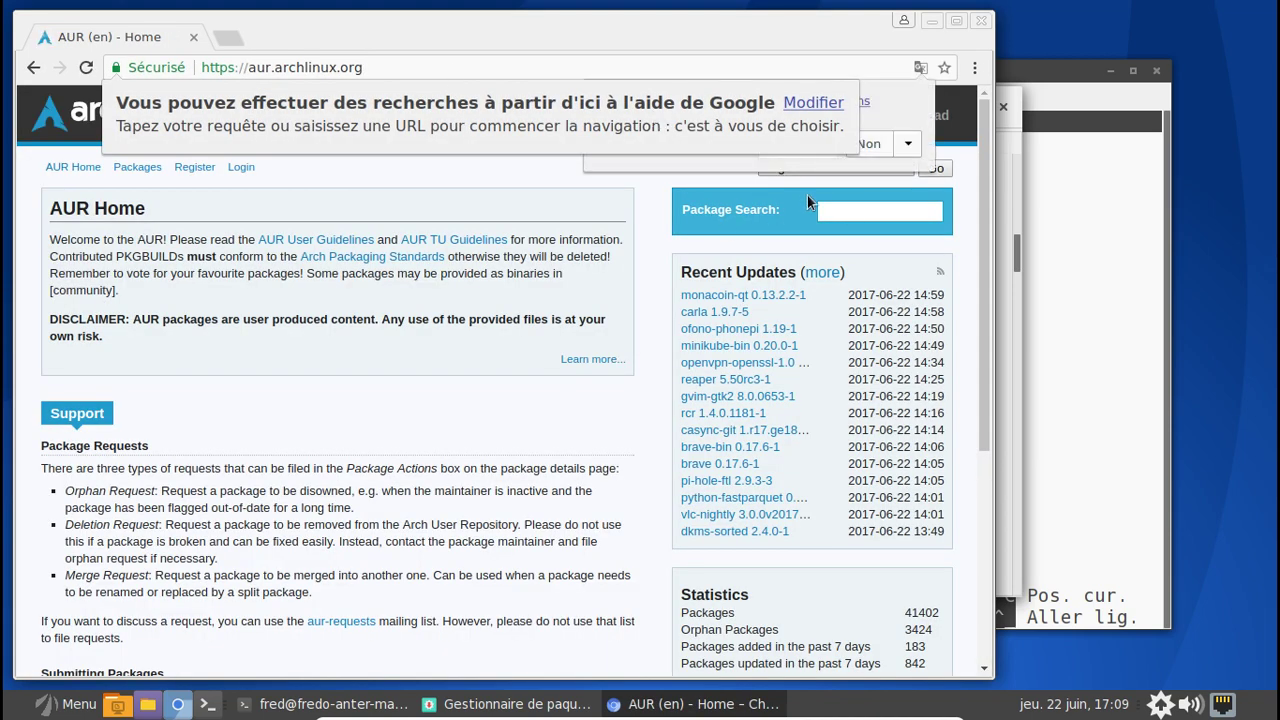
# - Search the AUR for 'cower', open its 17-2 details page zoomed in, then return to Pamac
pyautogui.click(855, 213)
pyautogui.write('cower')
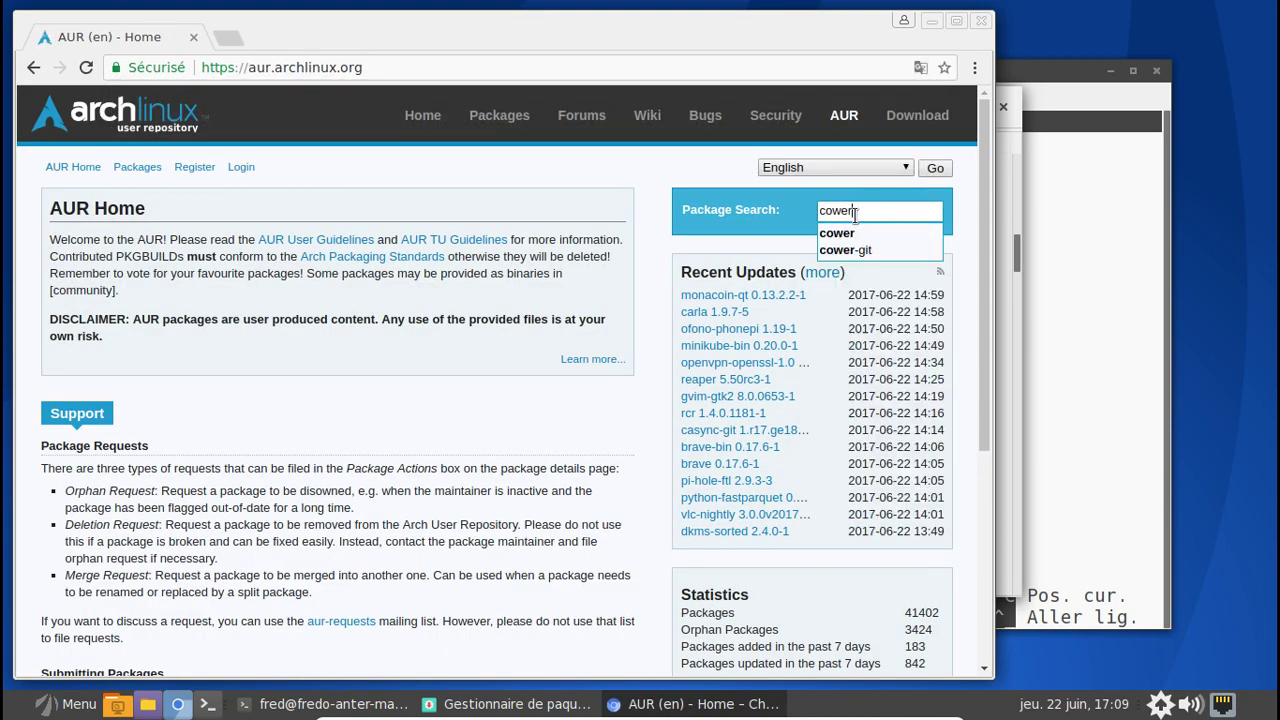
pyautogui.press('Return')
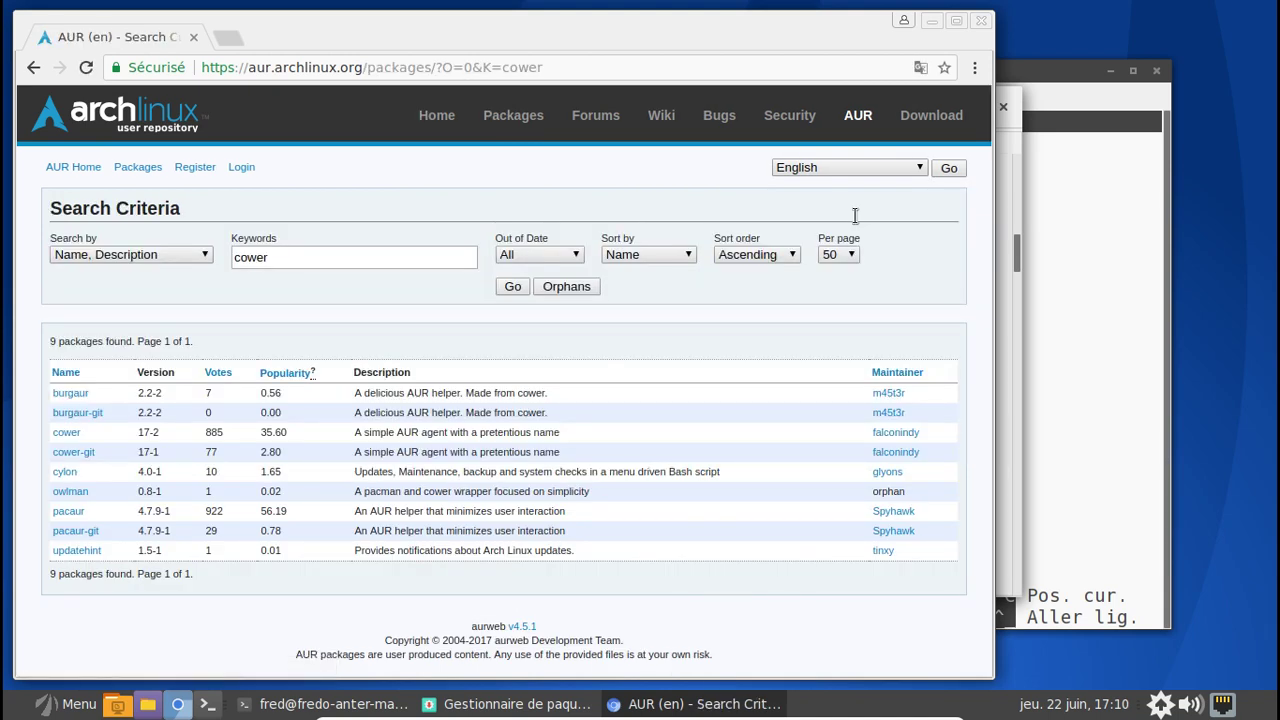
pyautogui.click(68, 440)
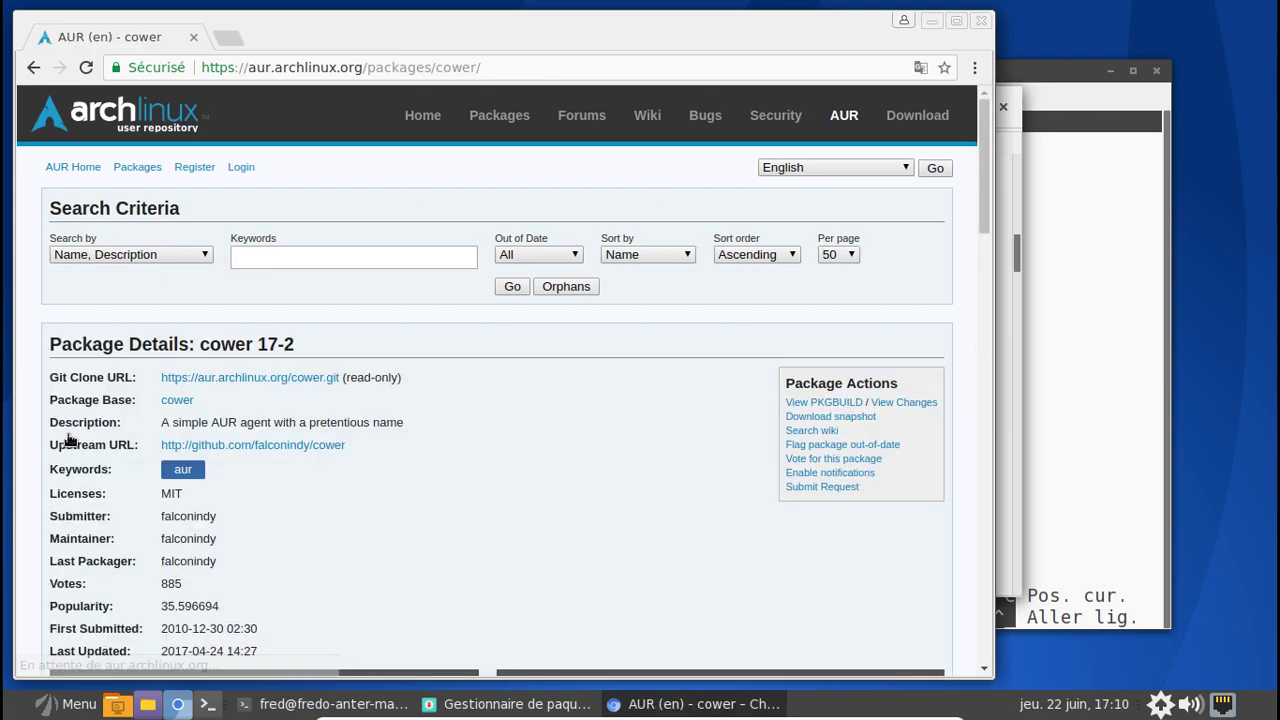
pyautogui.hotkey('ctrl', '+')
pyautogui.hotkey('ctrl', '+')
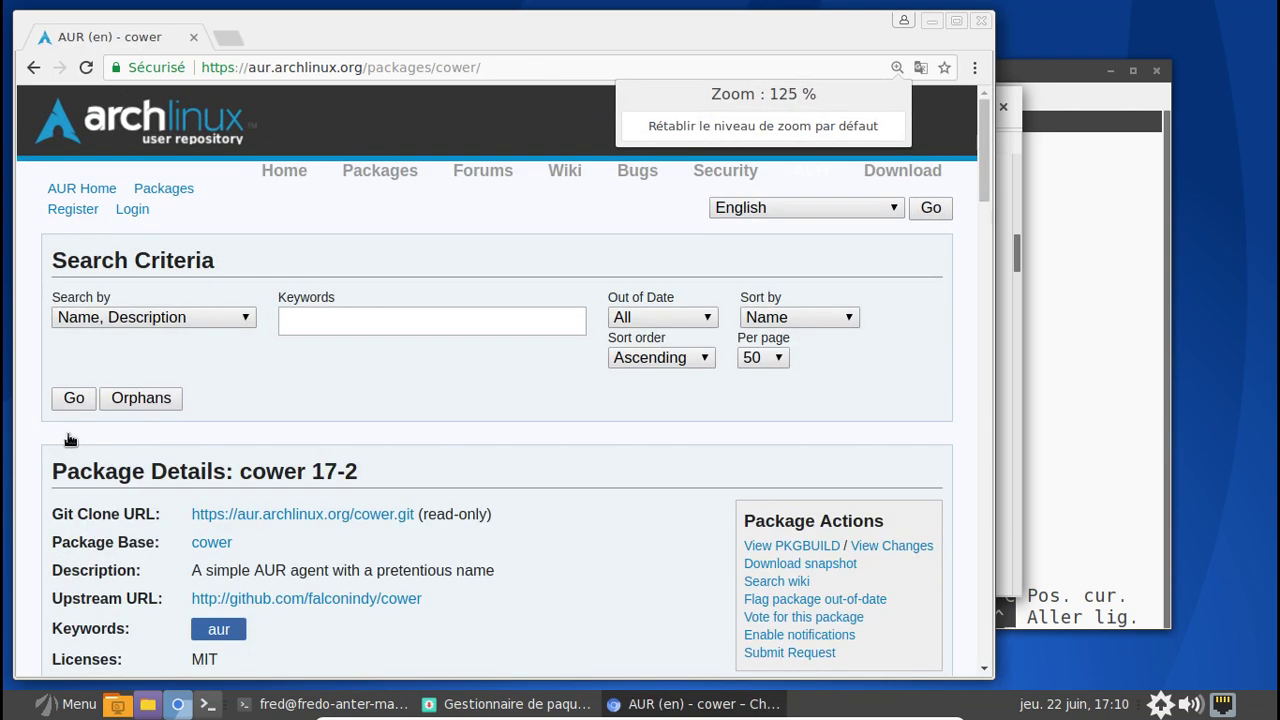
pyautogui.hotkey('alt', 'Tab')
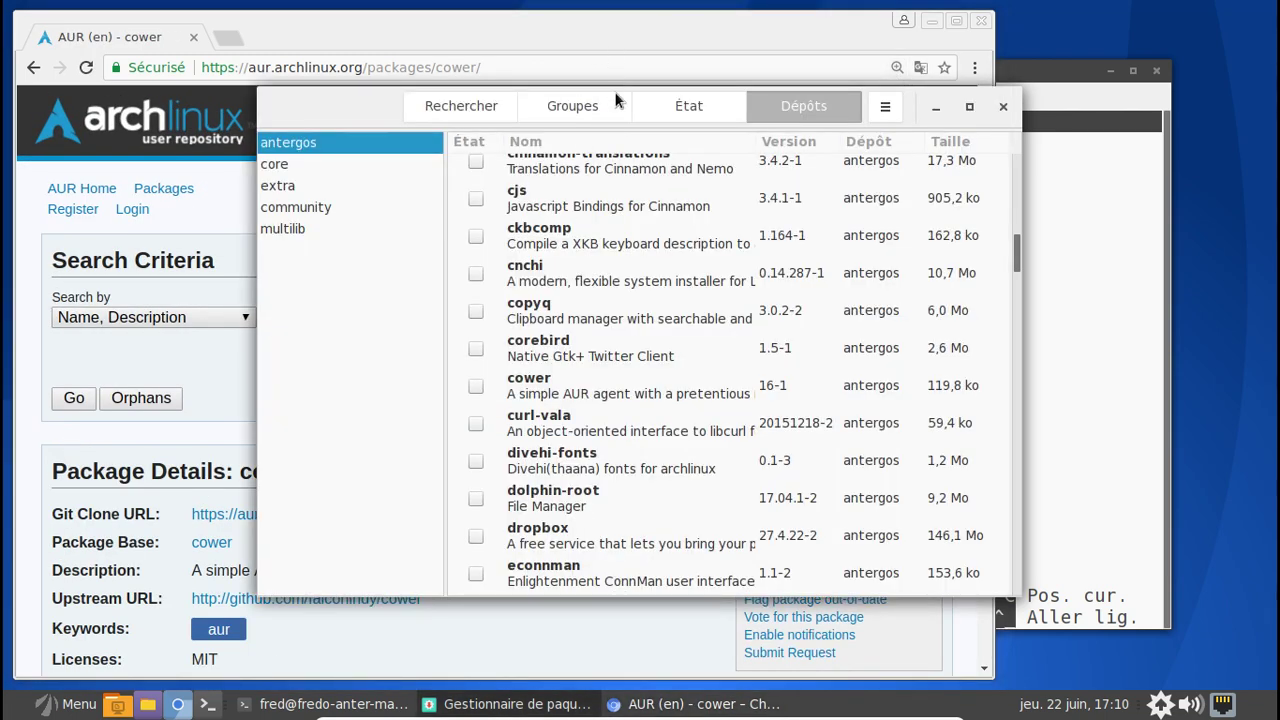
# - Mark mate-mint-menu 5.7.0alpha2 from the antergos list for removal (Désinstaller)
pyautogui.moveTo(366, 110); pyautogui.dragTo(527, 134)
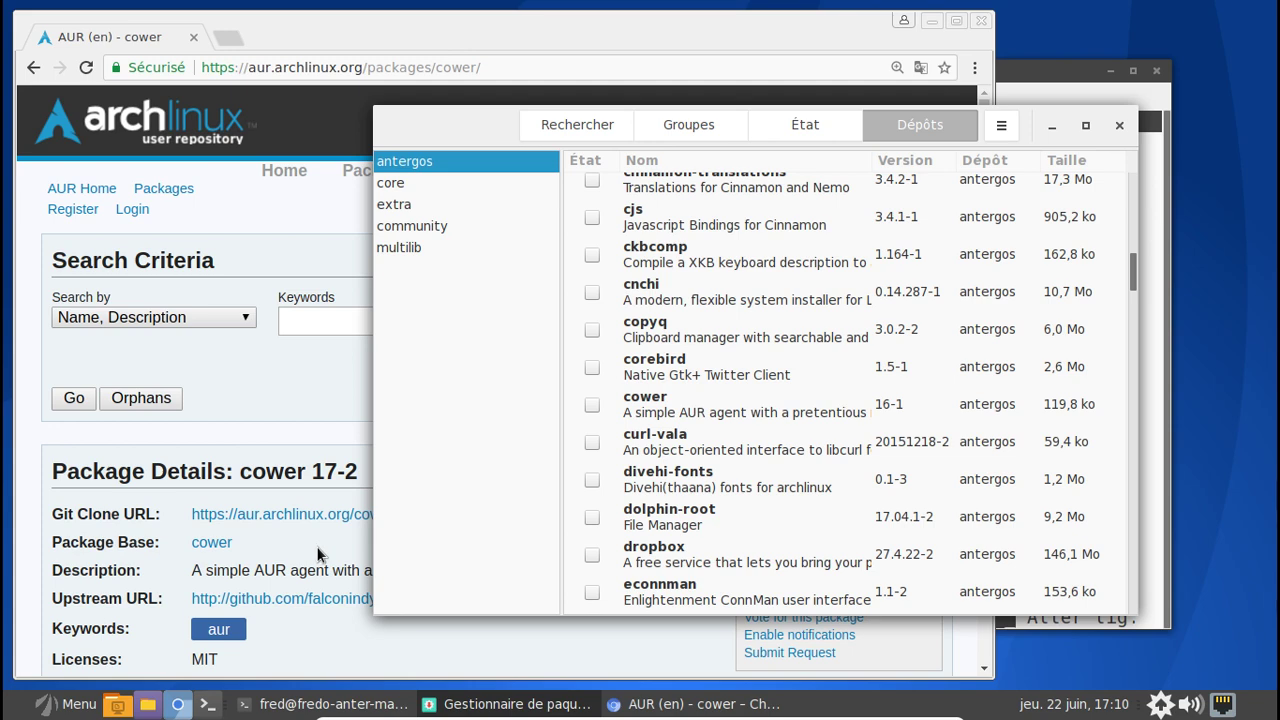
pyautogui.scroll(-10, 833, 305)
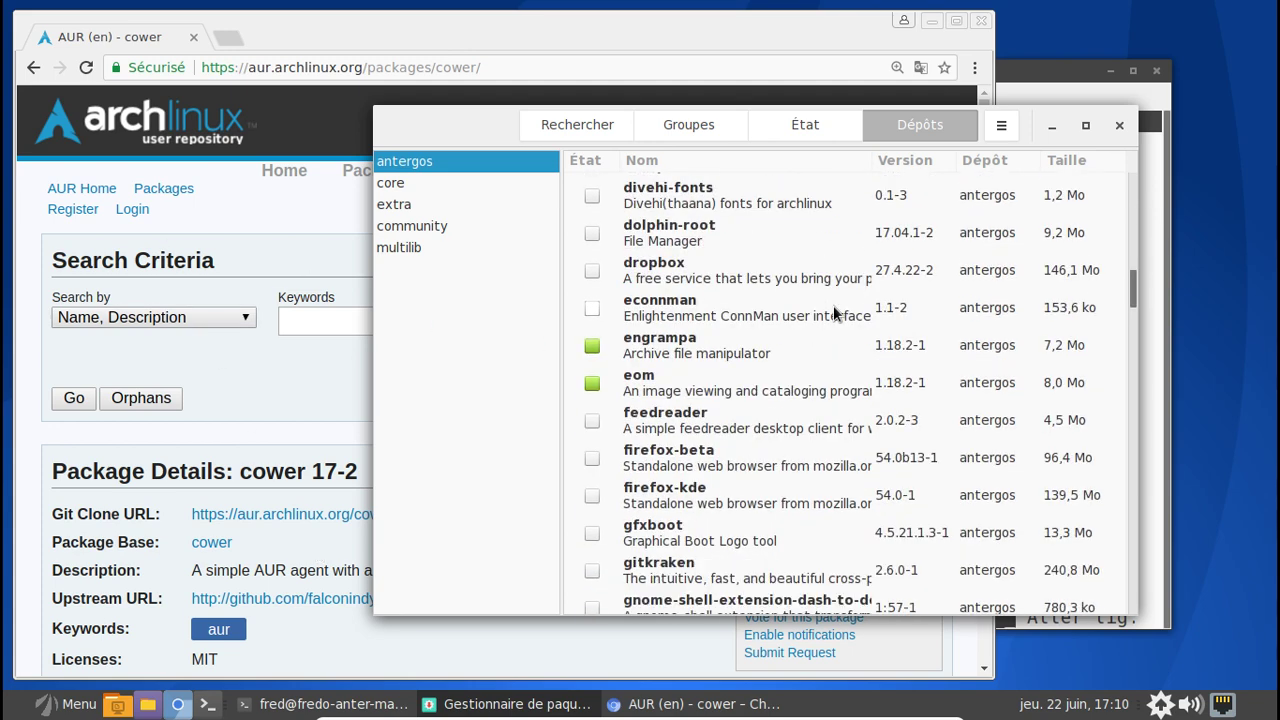
pyautogui.scroll(-8, 834, 311)
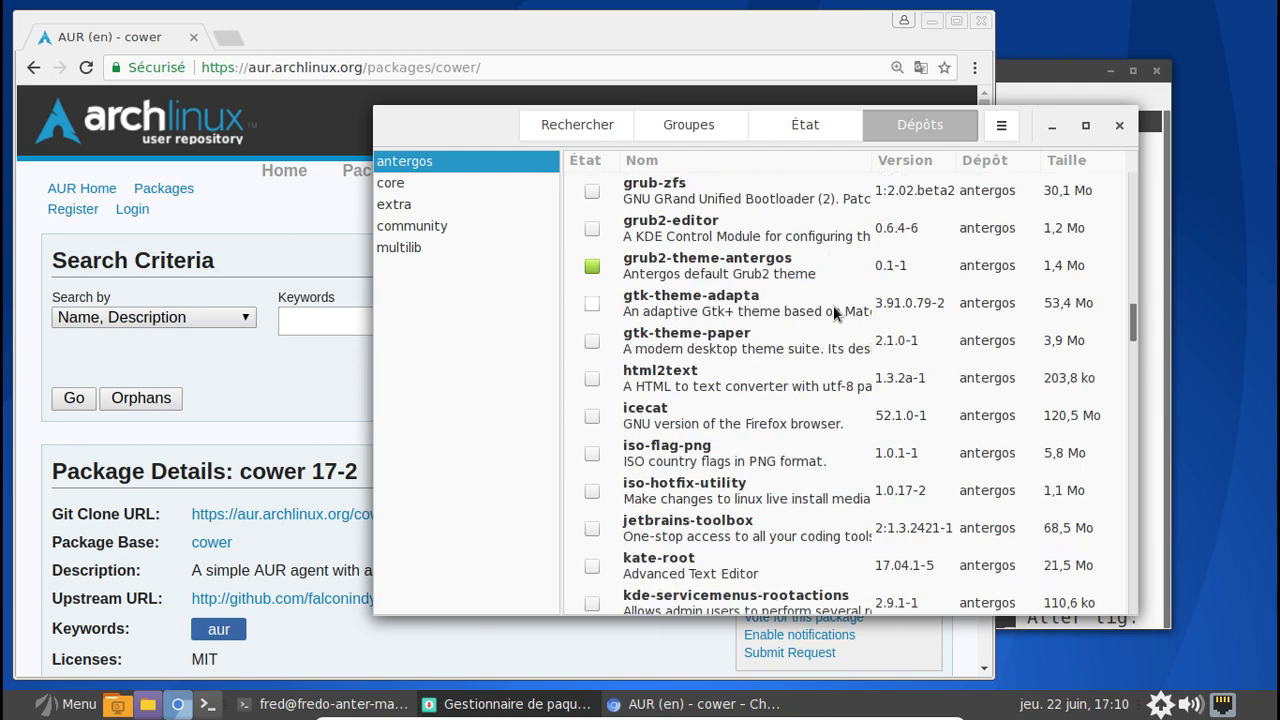
pyautogui.scroll(-8, 835, 313)
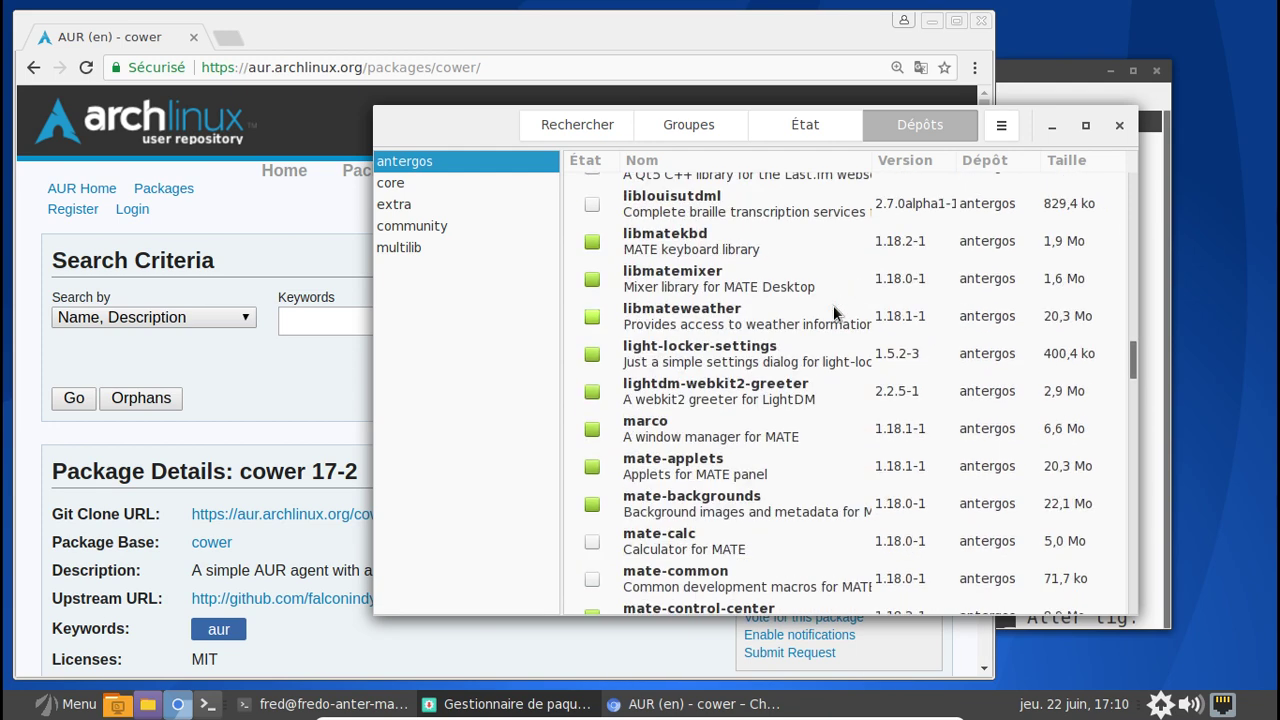
pyautogui.scroll(-2, 833, 305)
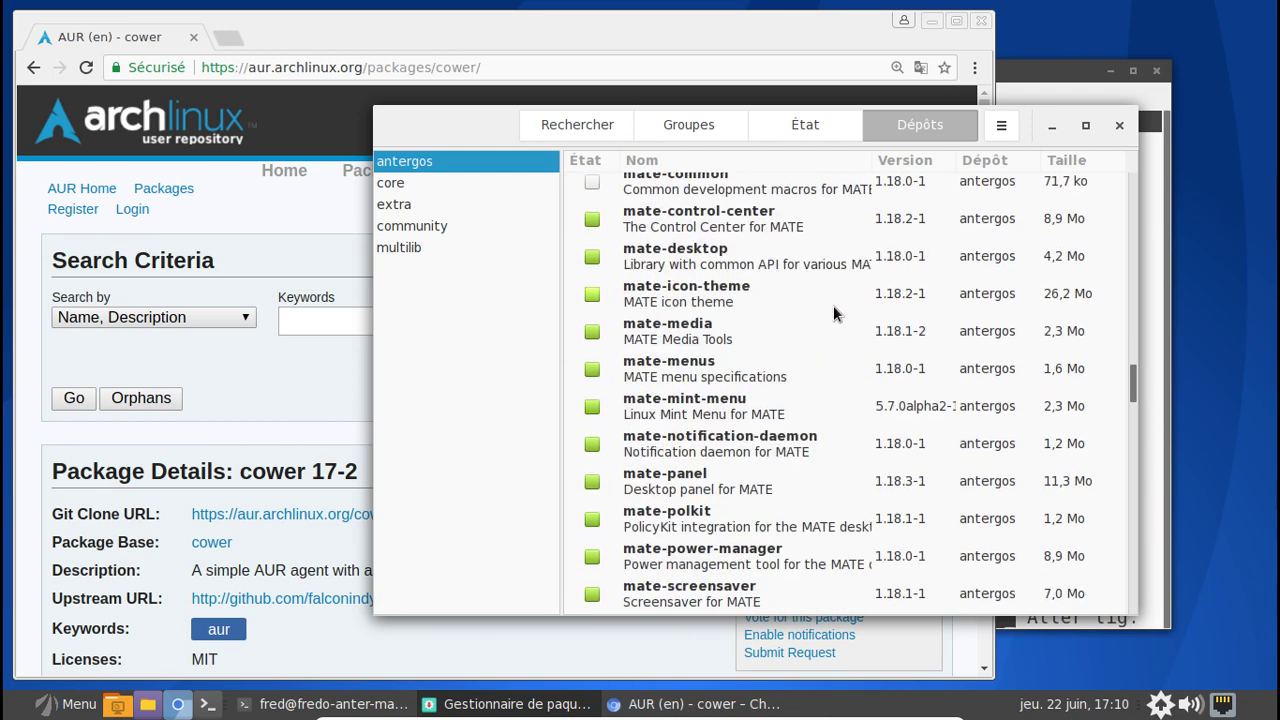
pyautogui.click(741, 405)
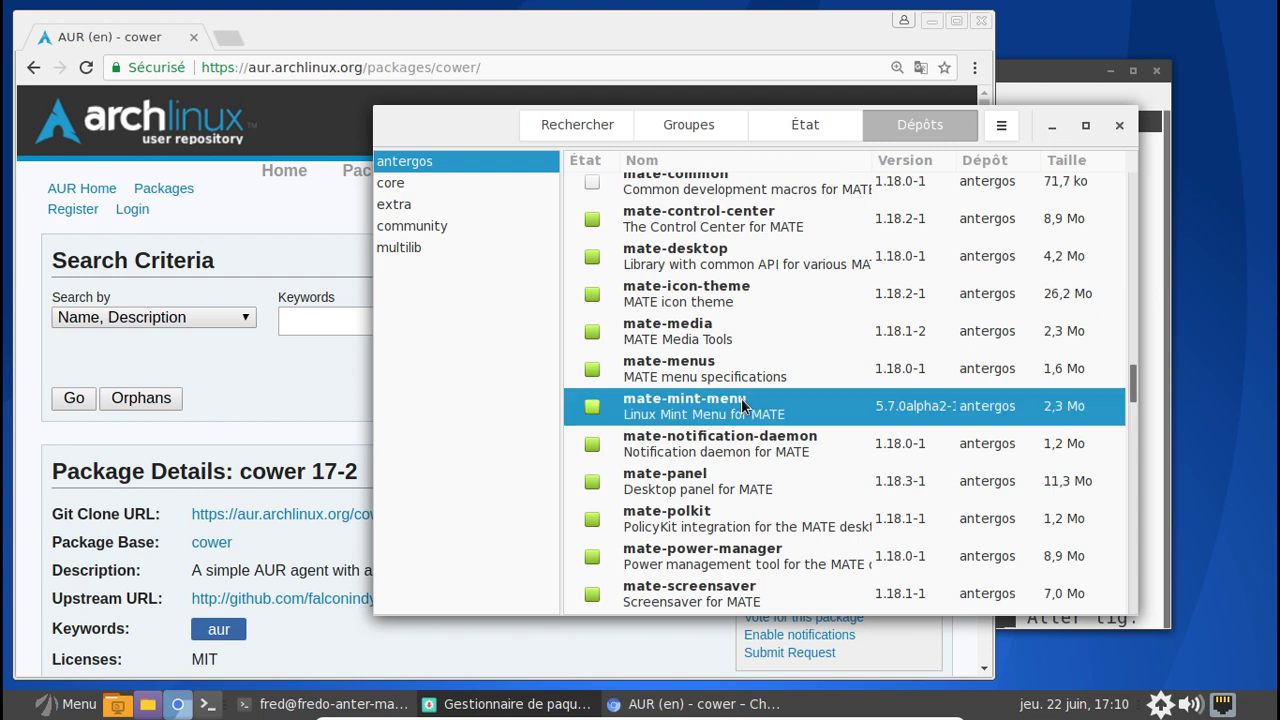
pyautogui.rightClick(741, 405)
pyautogui.click(820, 458)
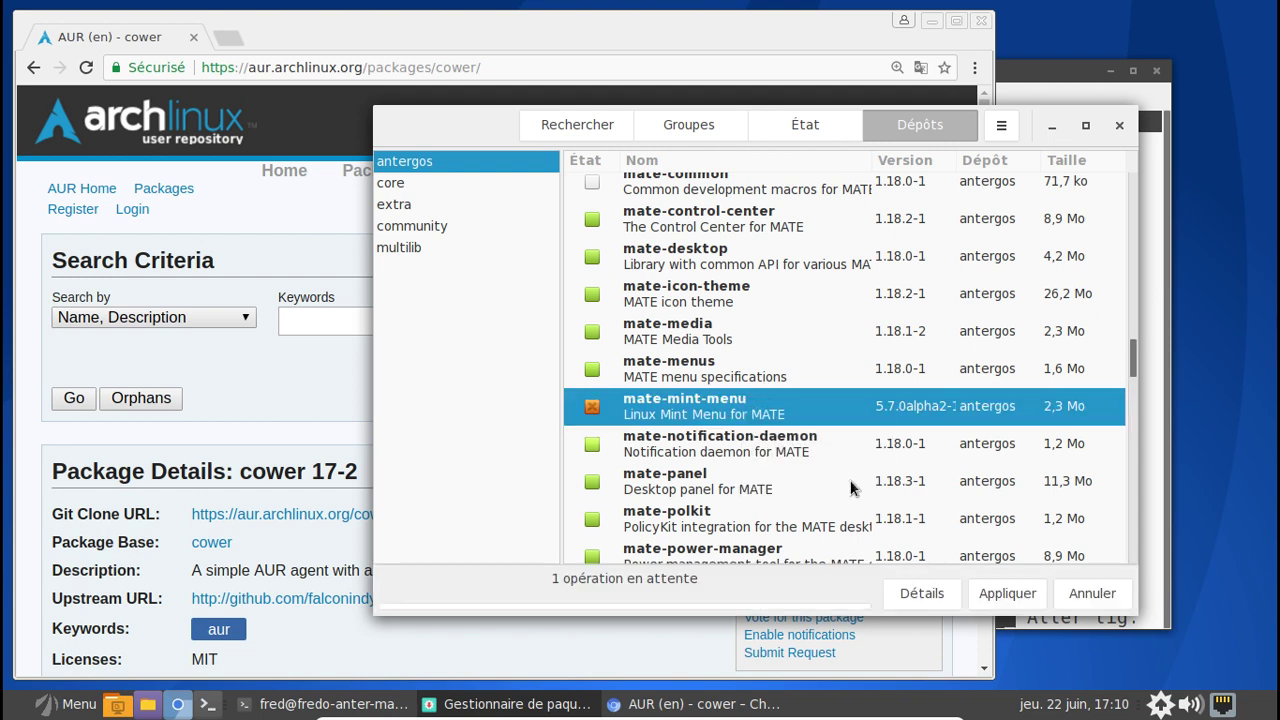
# - Apply and confirm the mate-mint-menu removal, authenticating with the account password
pyautogui.click(1003, 592)
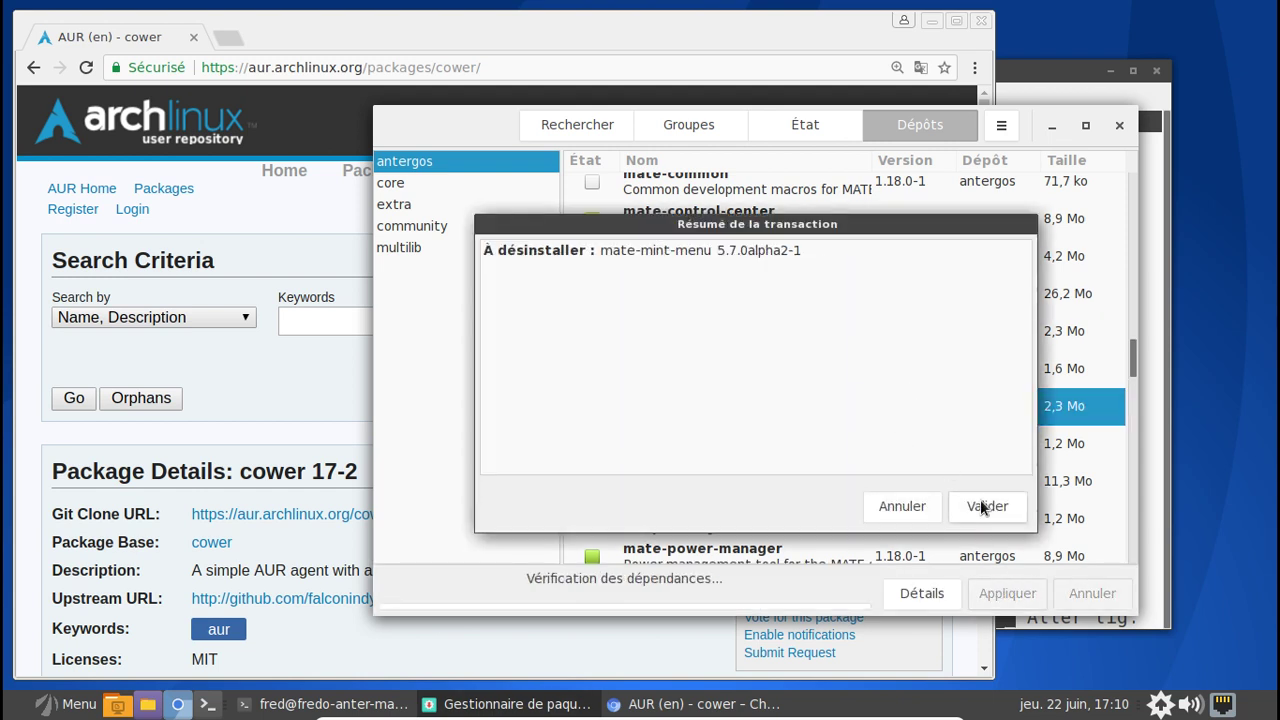
pyautogui.click(984, 506)
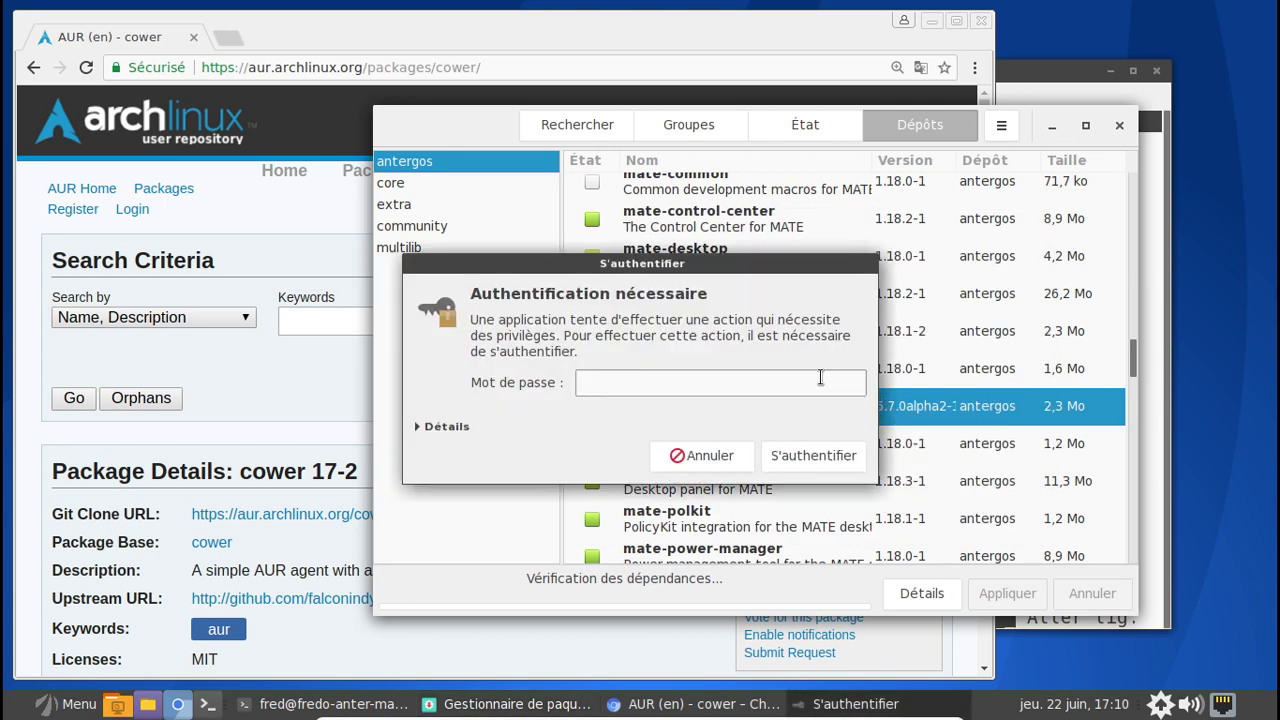
pyautogui.write('***********')
pyautogui.press('Return')
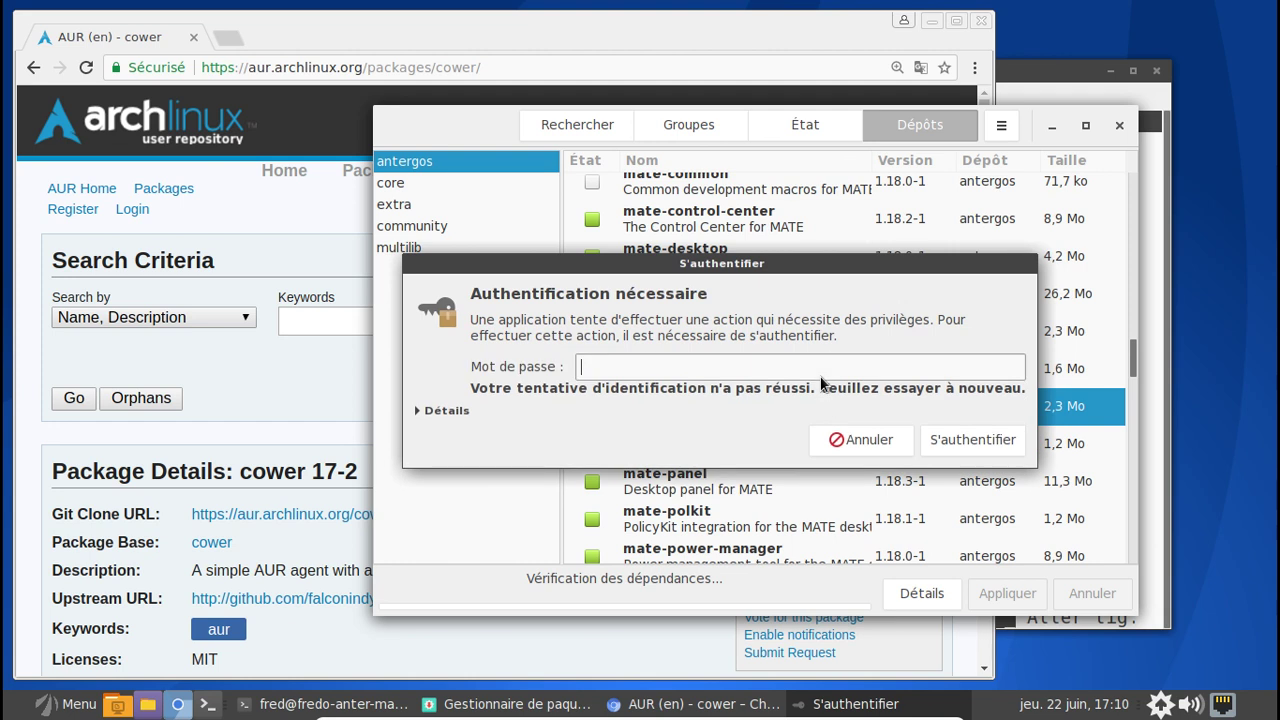
pyautogui.write('***********')
pyautogui.press('Return')
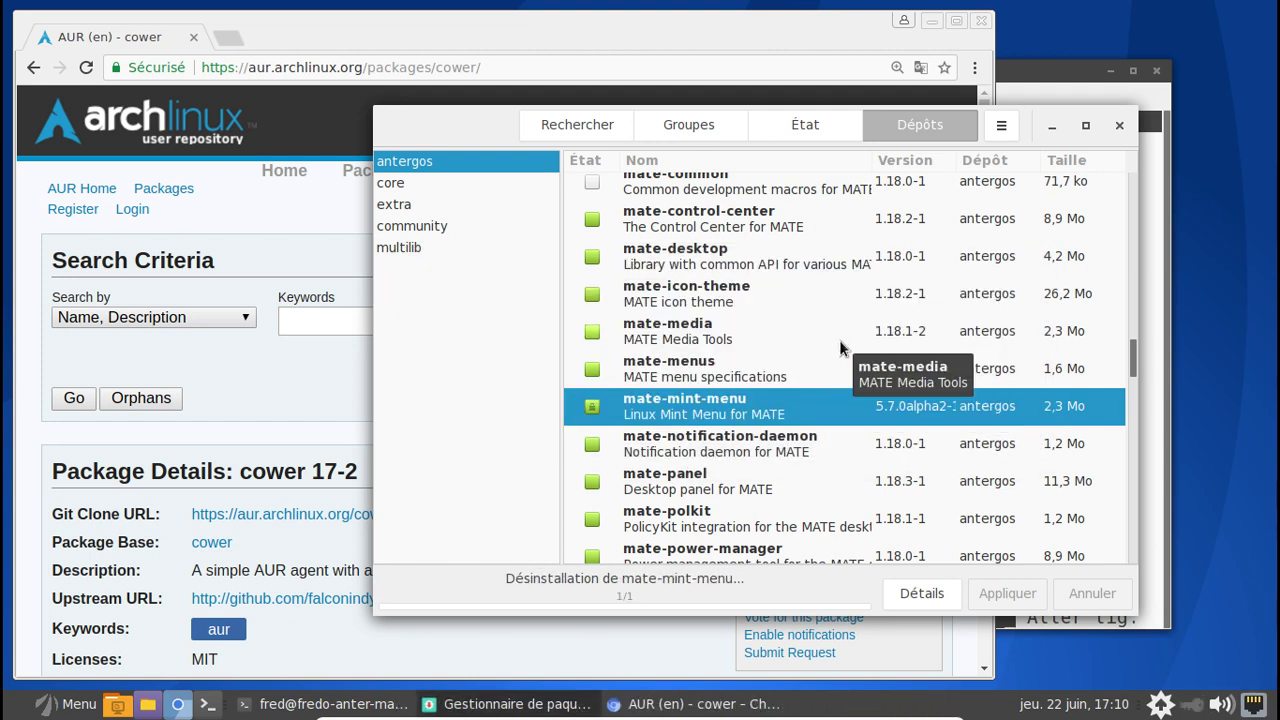
pyautogui.scroll(-5, 839, 347)
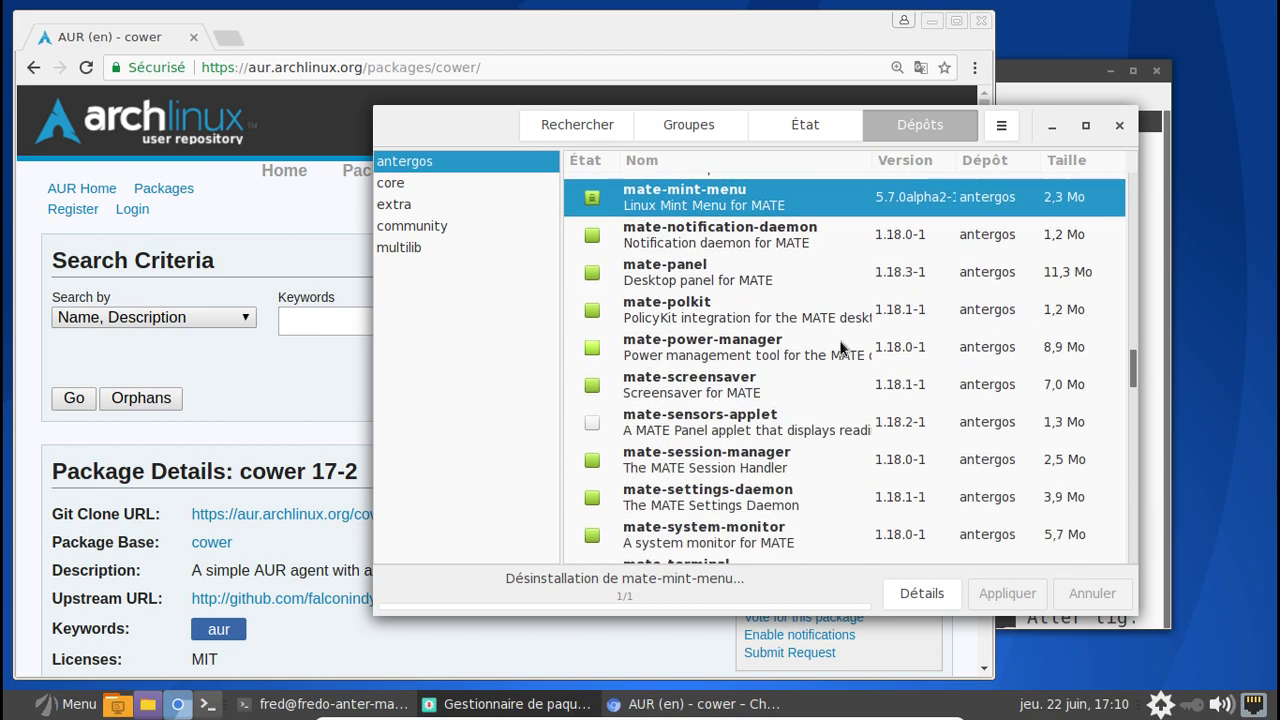
pyautogui.scroll(-10, 839, 347)
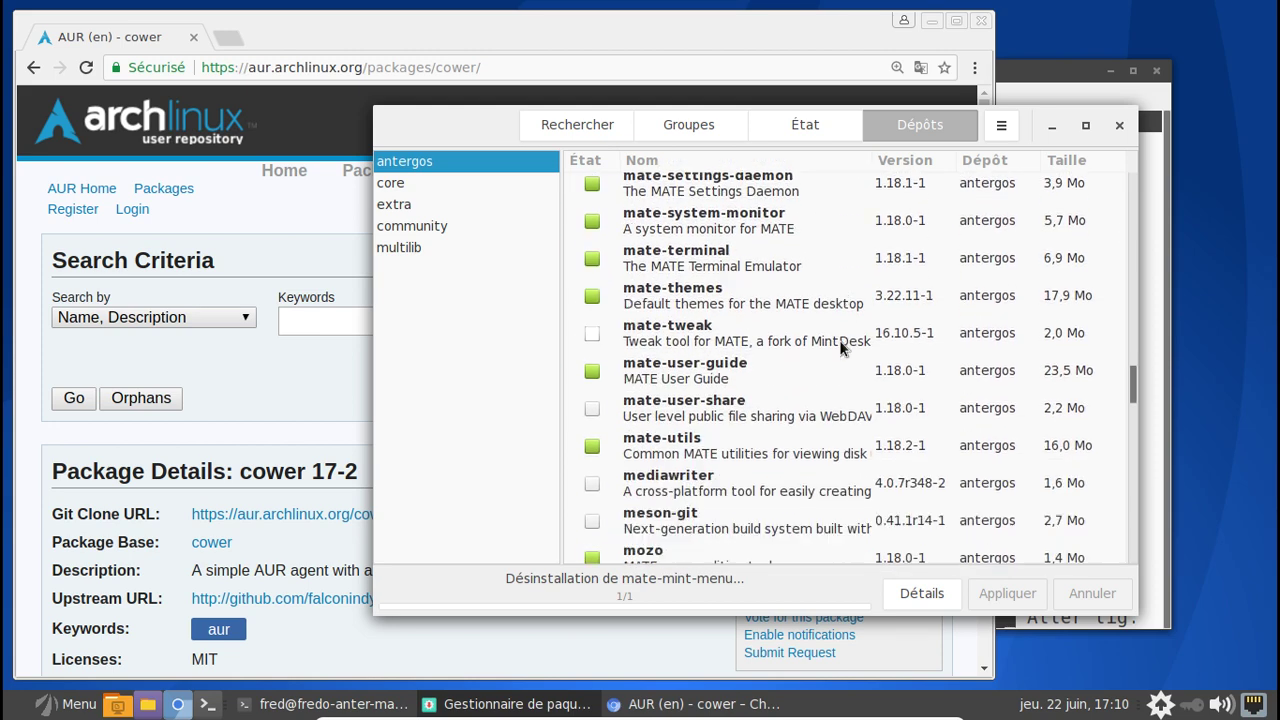
pyautogui.scroll(-10, 840, 347)
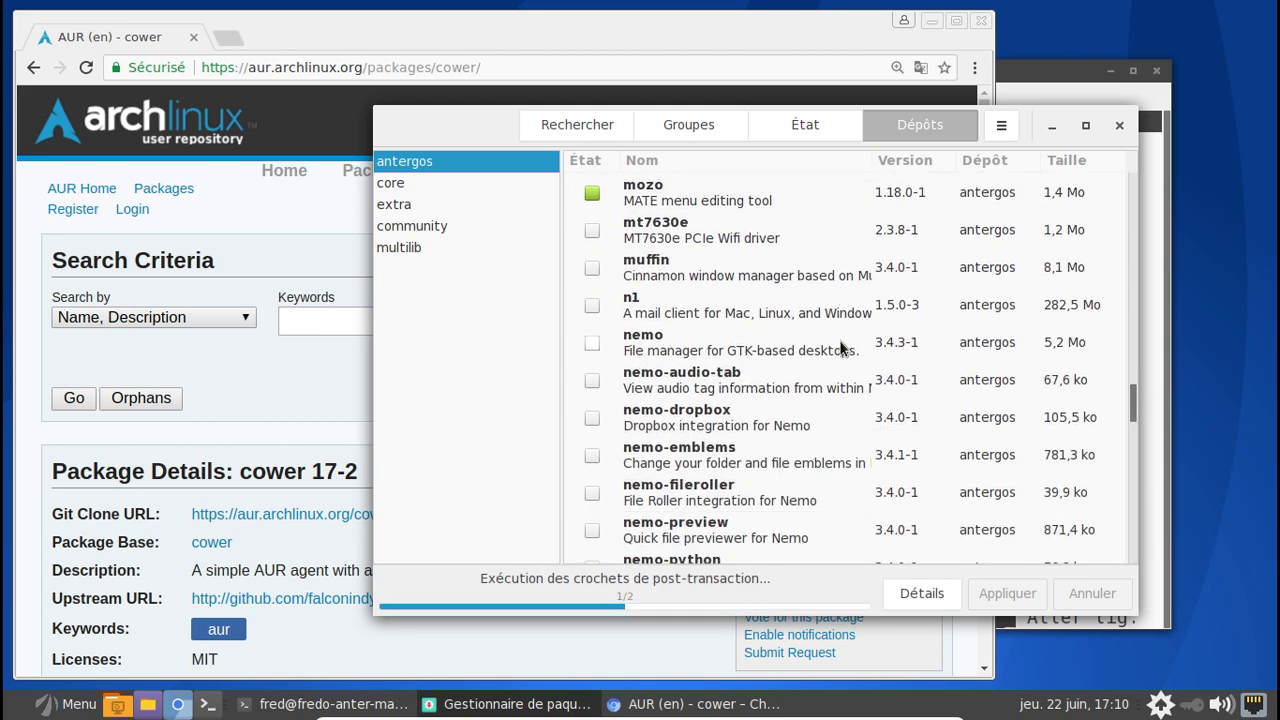
pyautogui.scroll(-3, 840, 347)
# - Scroll Pamac's package list and select the slimjet package
pyautogui.scroll(-3, 840, 347)
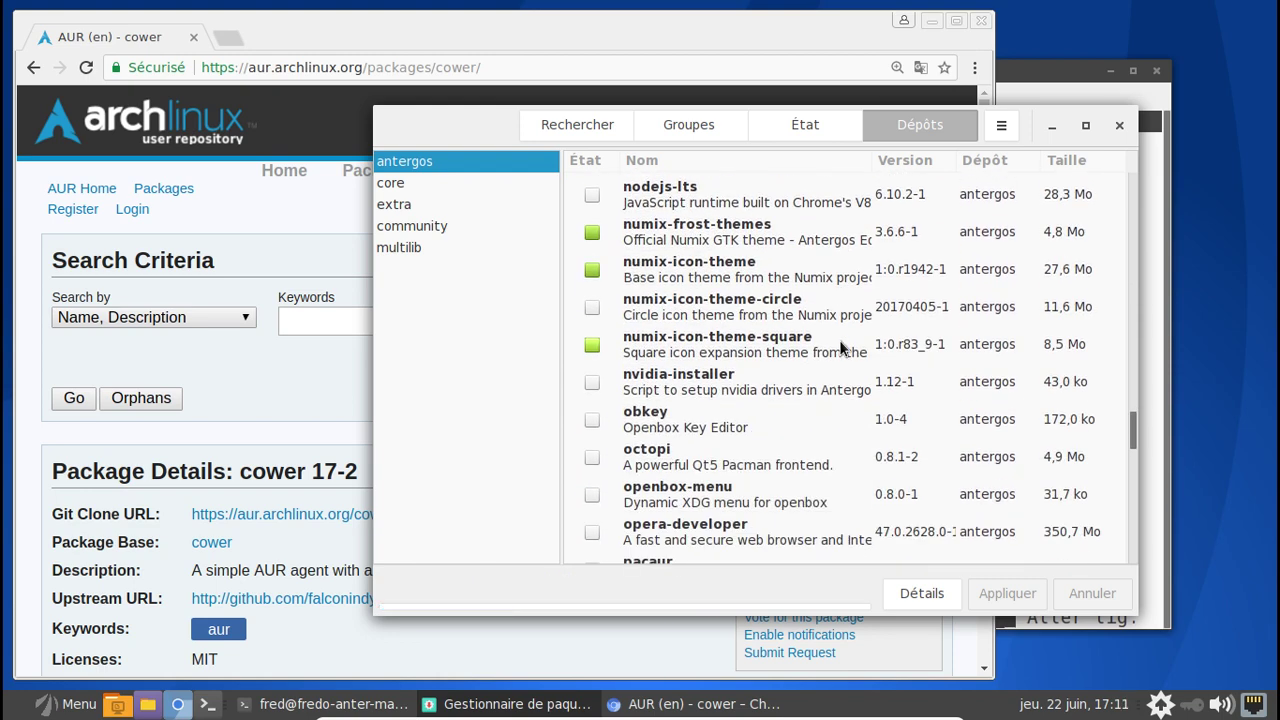
pyautogui.scroll(-3, 840, 347)
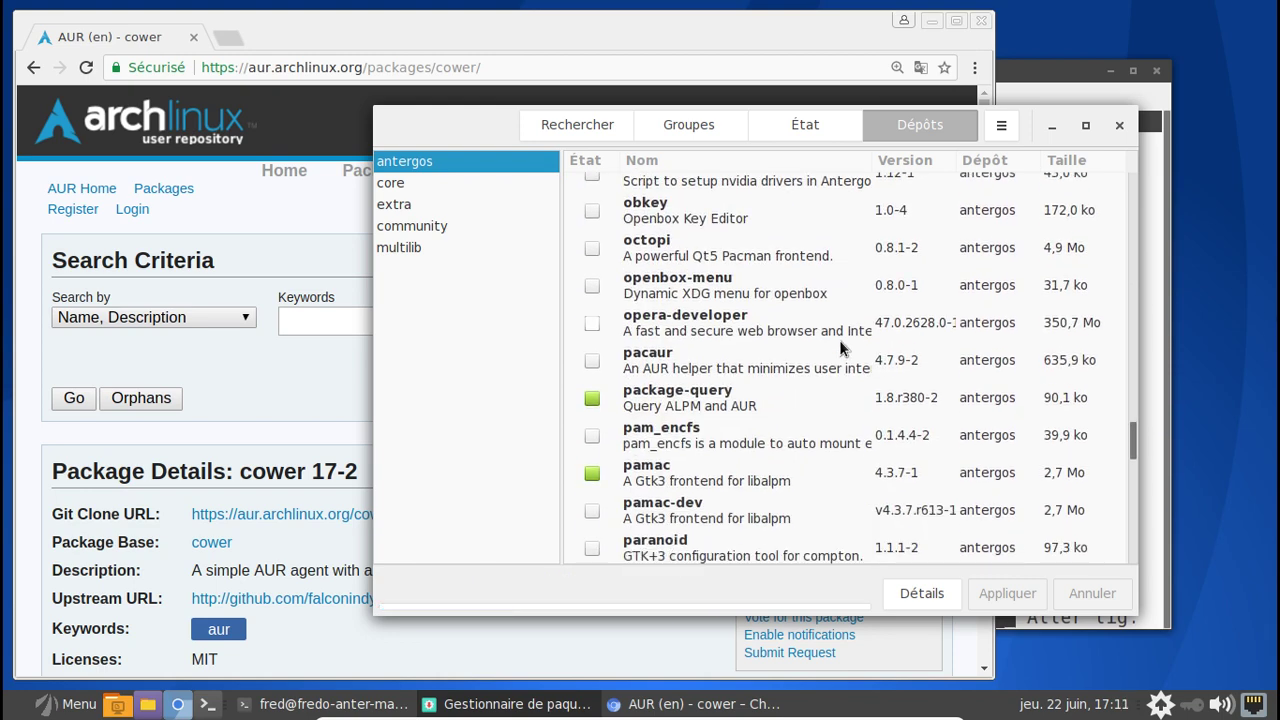
pyautogui.scroll(-1, 840, 347)
pyautogui.scroll(-10, 840, 347)
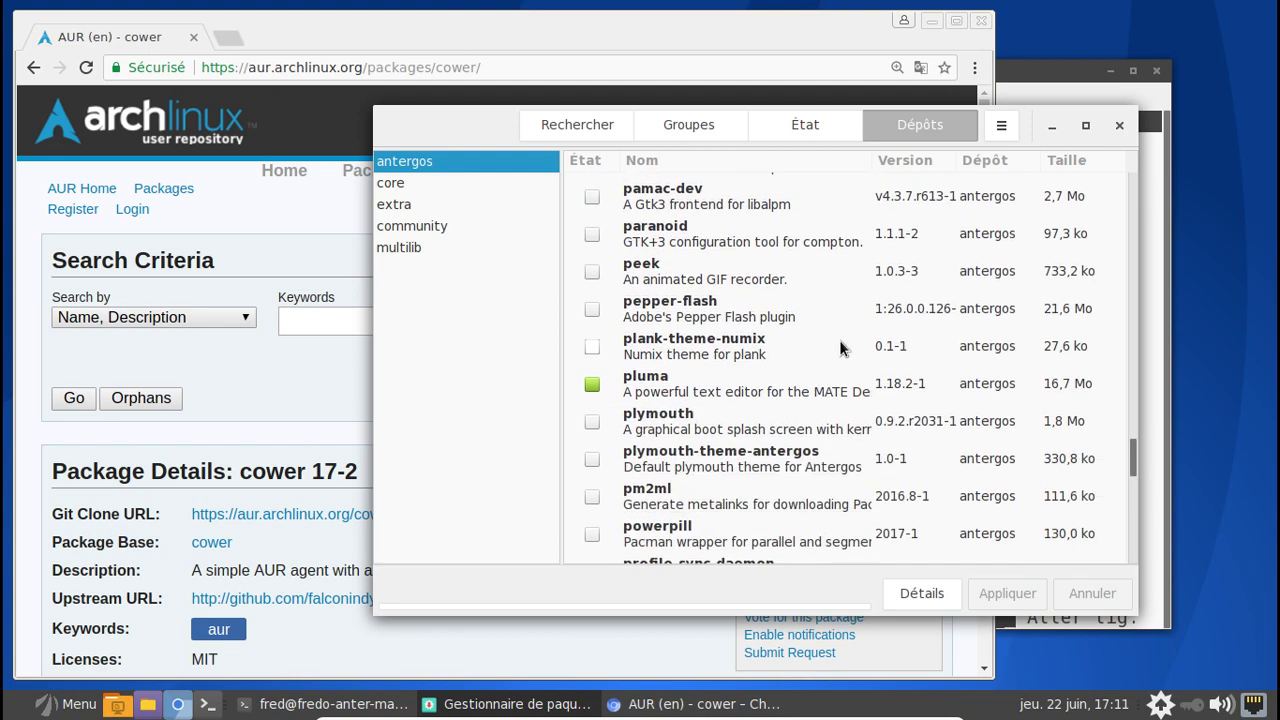
pyautogui.scroll(-4, 840, 347)
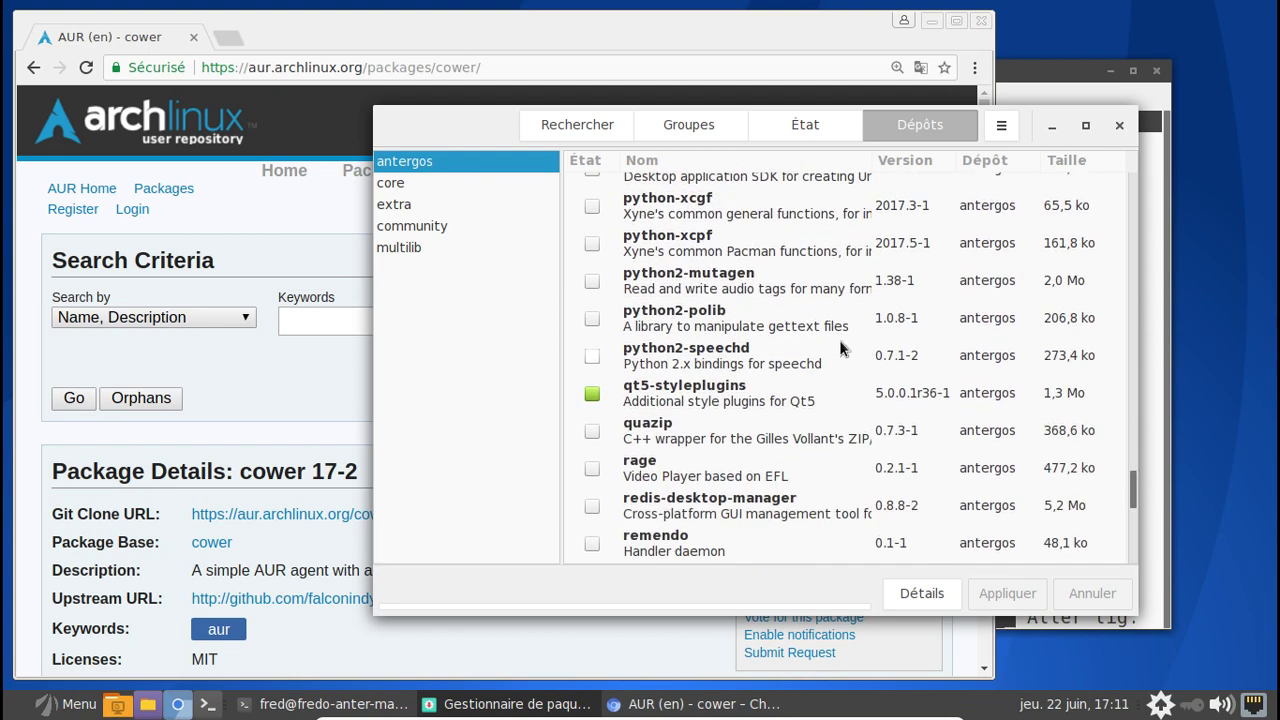
pyautogui.scroll(-9, 840, 347)
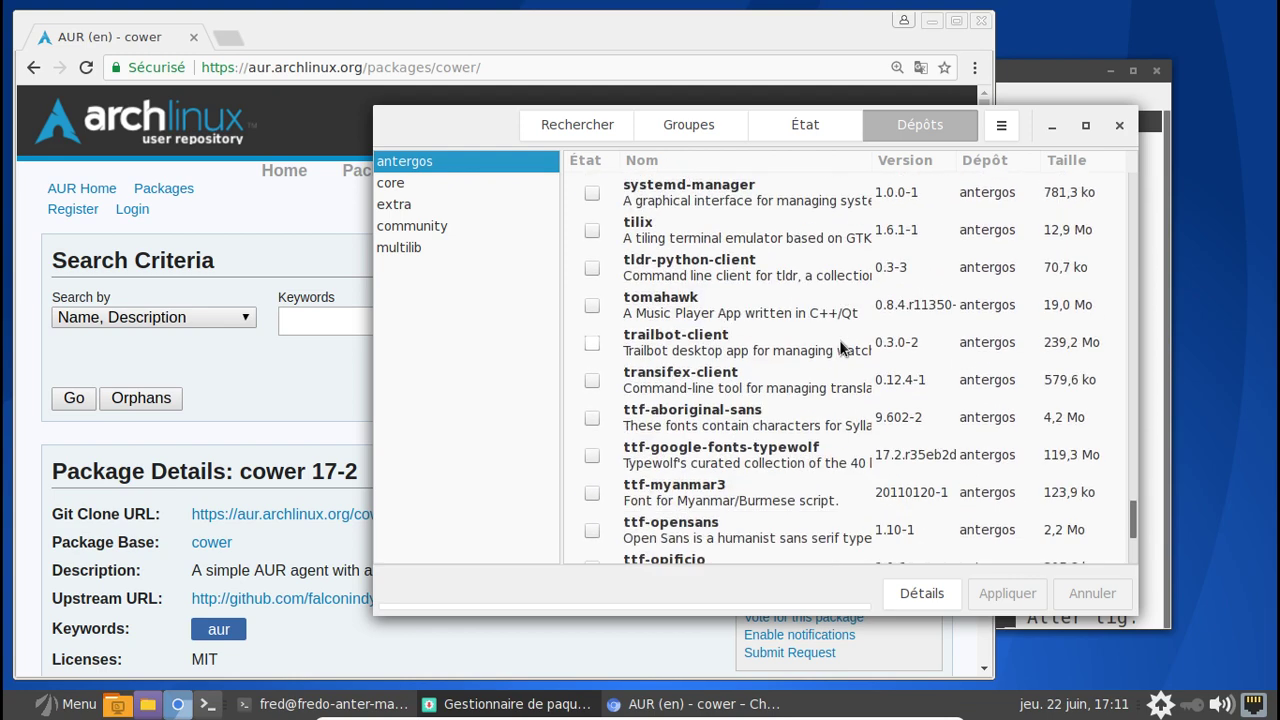
pyautogui.scroll(5, 840, 347)
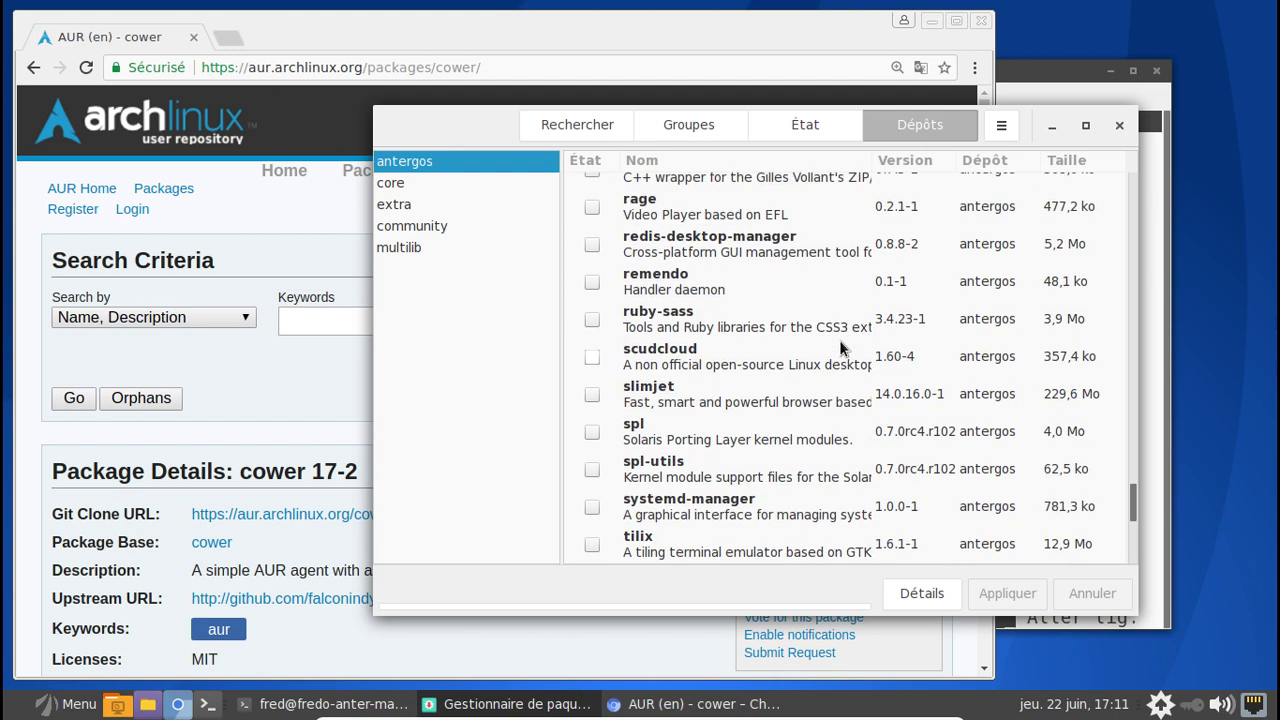
pyautogui.click(812, 399)
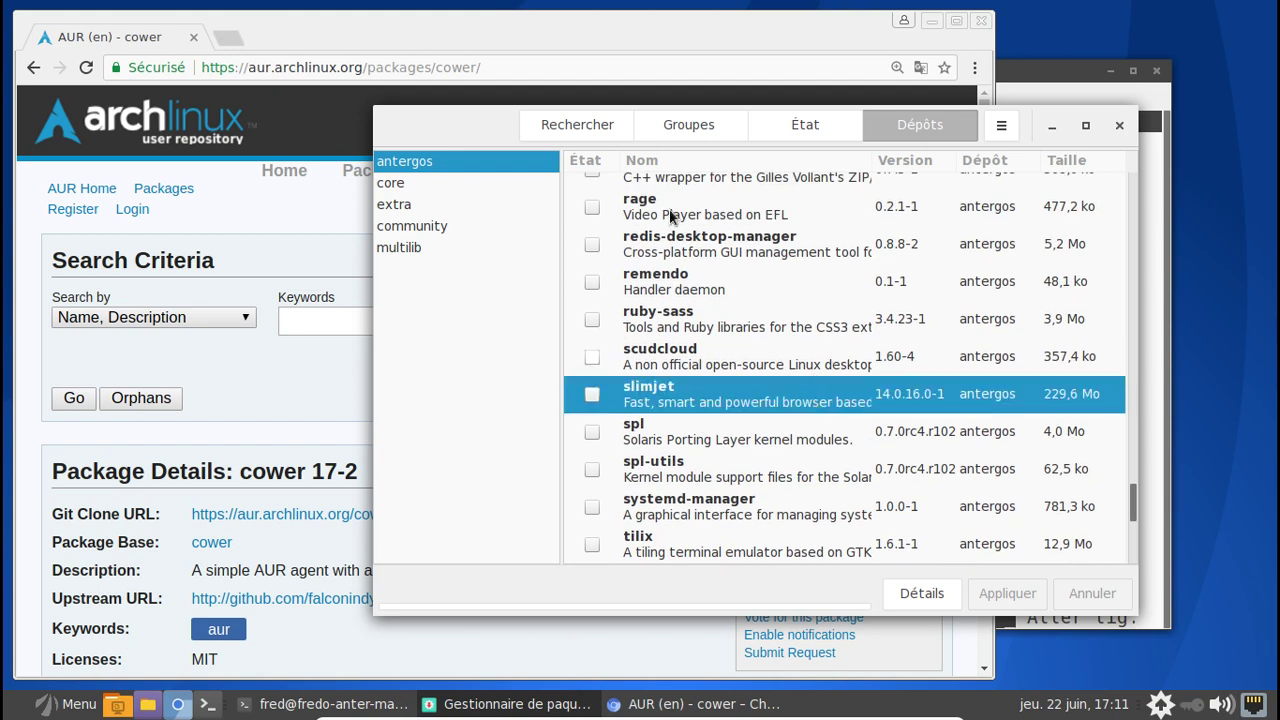
# - Search the AUR website by keyword for slimjet, showing its single package 14.0.16.0-1
pyautogui.click(560, 55)
pyautogui.click(403, 322)
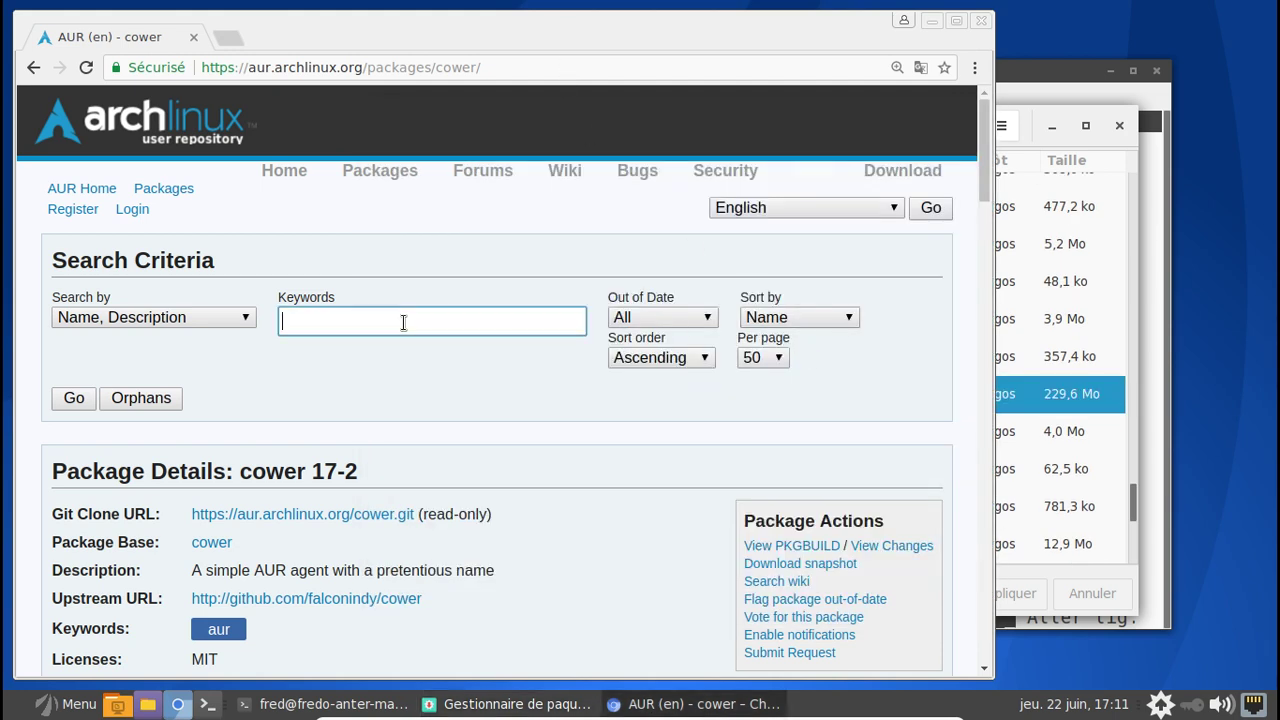
pyautogui.write('slimk')
pyautogui.write('et')
pyautogui.press('Return')
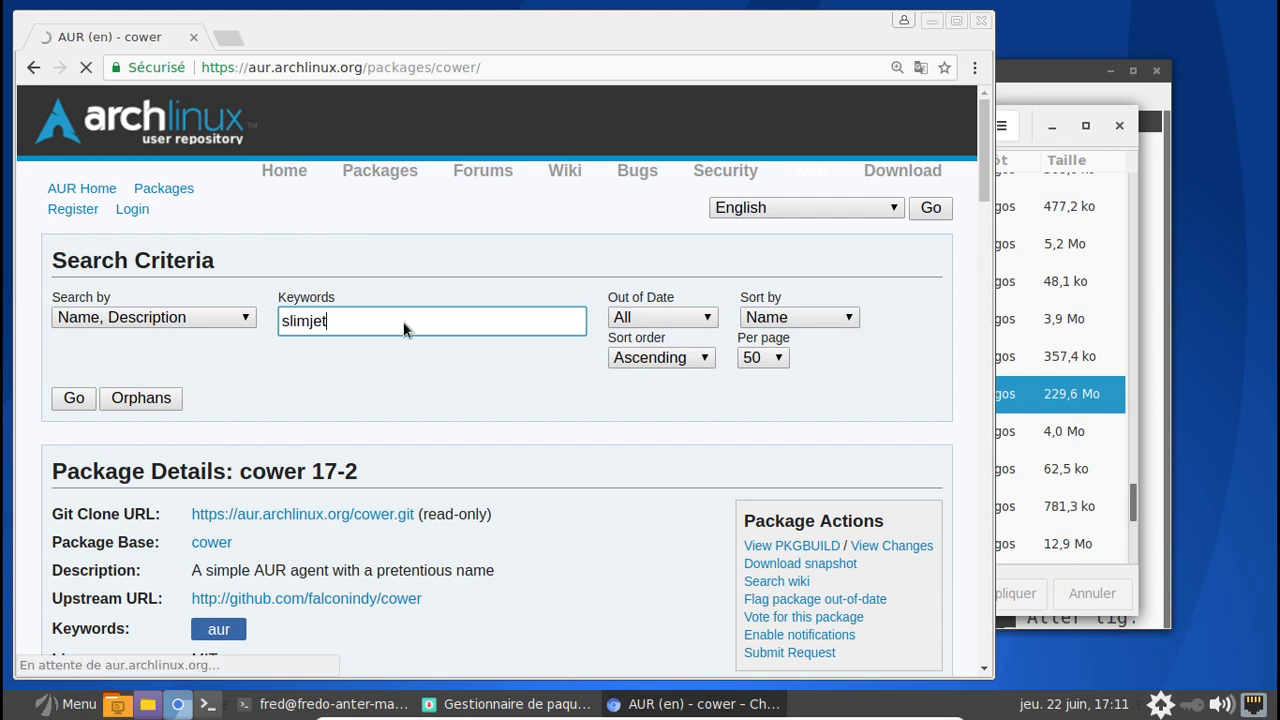
pyautogui.scroll(-1, 403, 322)
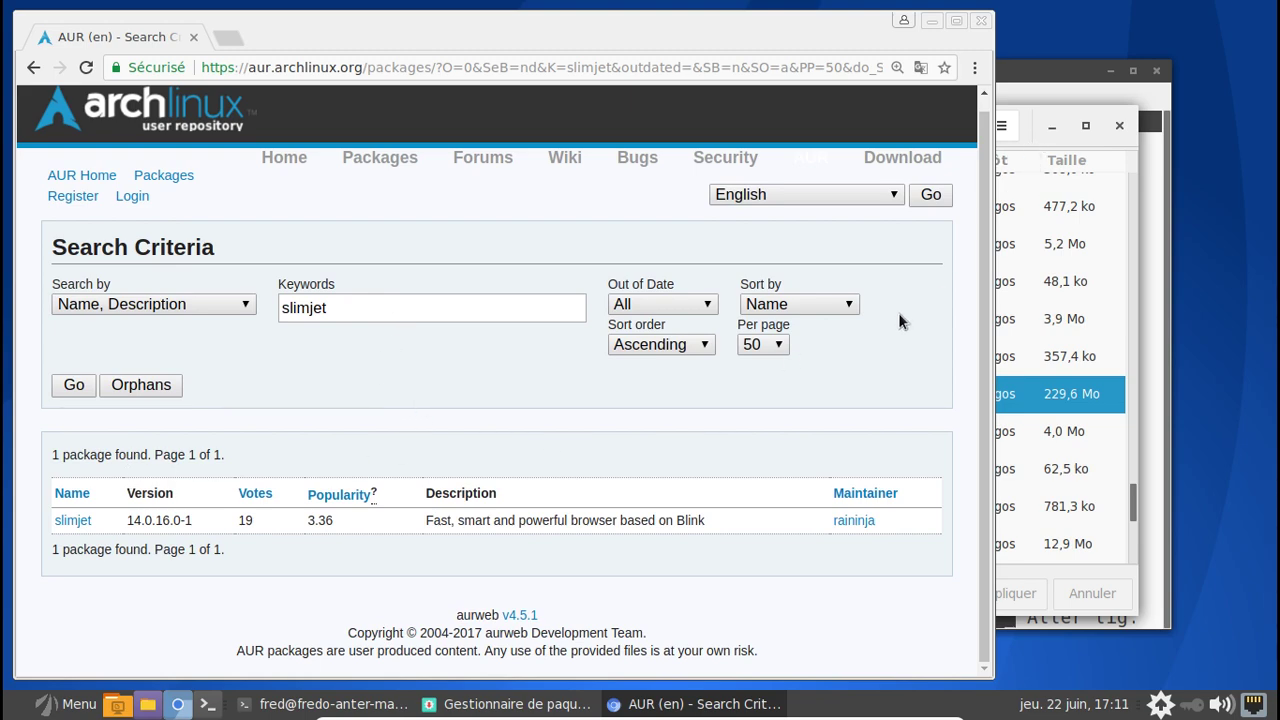
pyautogui.hotkey('alt', 'Tab')
# - Enable 'Désinstaller les dépendances inutiles' in Pamac's preferences
pyautogui.scroll(-3, 833, 366)
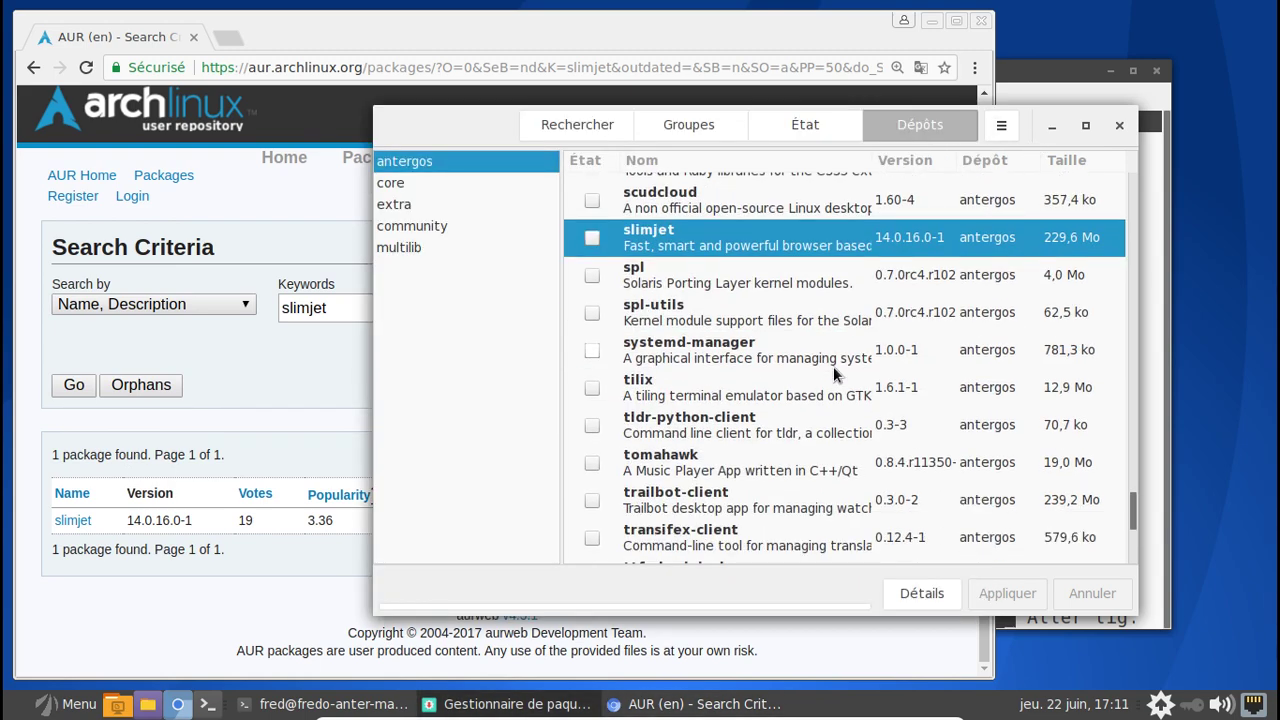
pyautogui.scroll(-7, 833, 366)
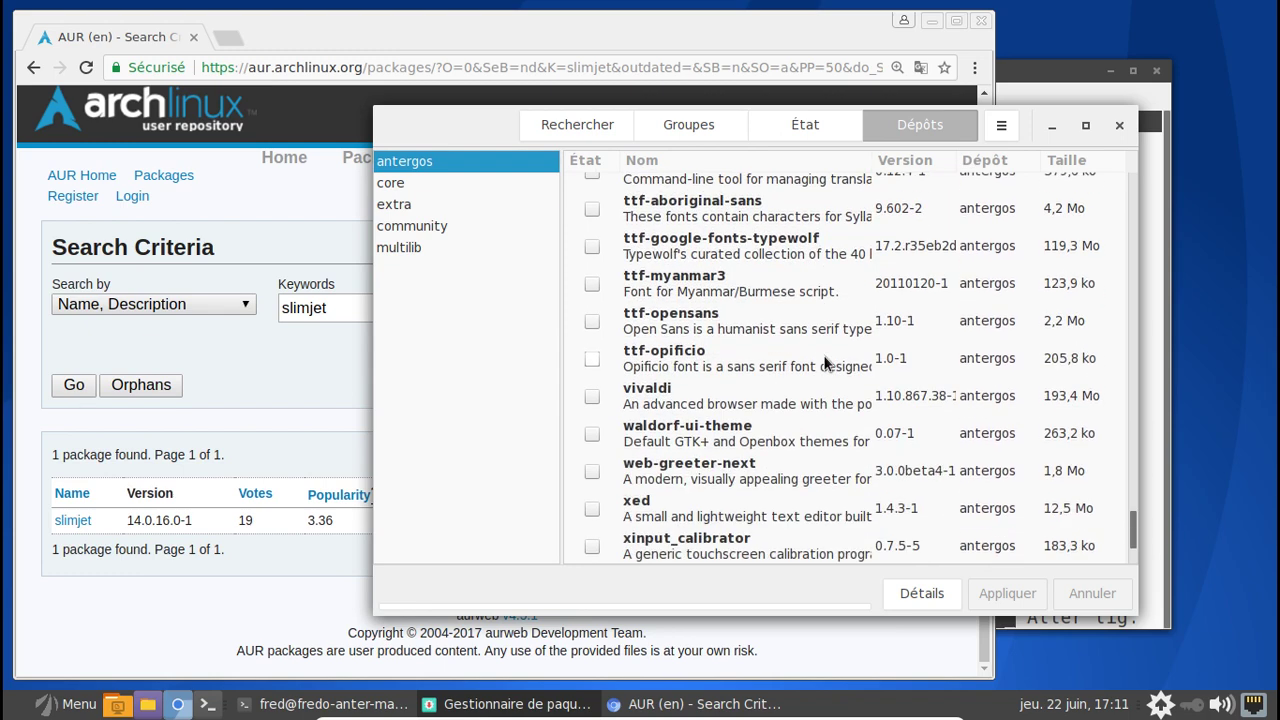
pyautogui.scroll(-5, 826, 362)
pyautogui.scroll(-1, 826, 362)
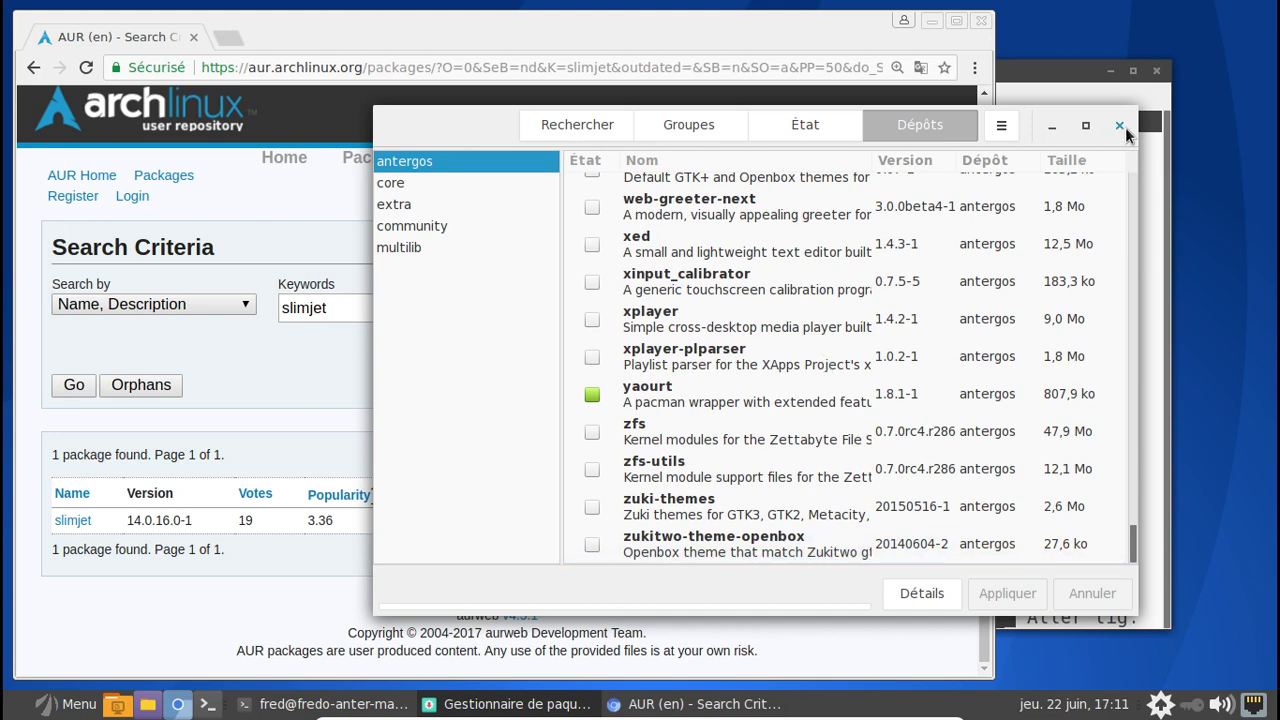
pyautogui.click(1001, 126)
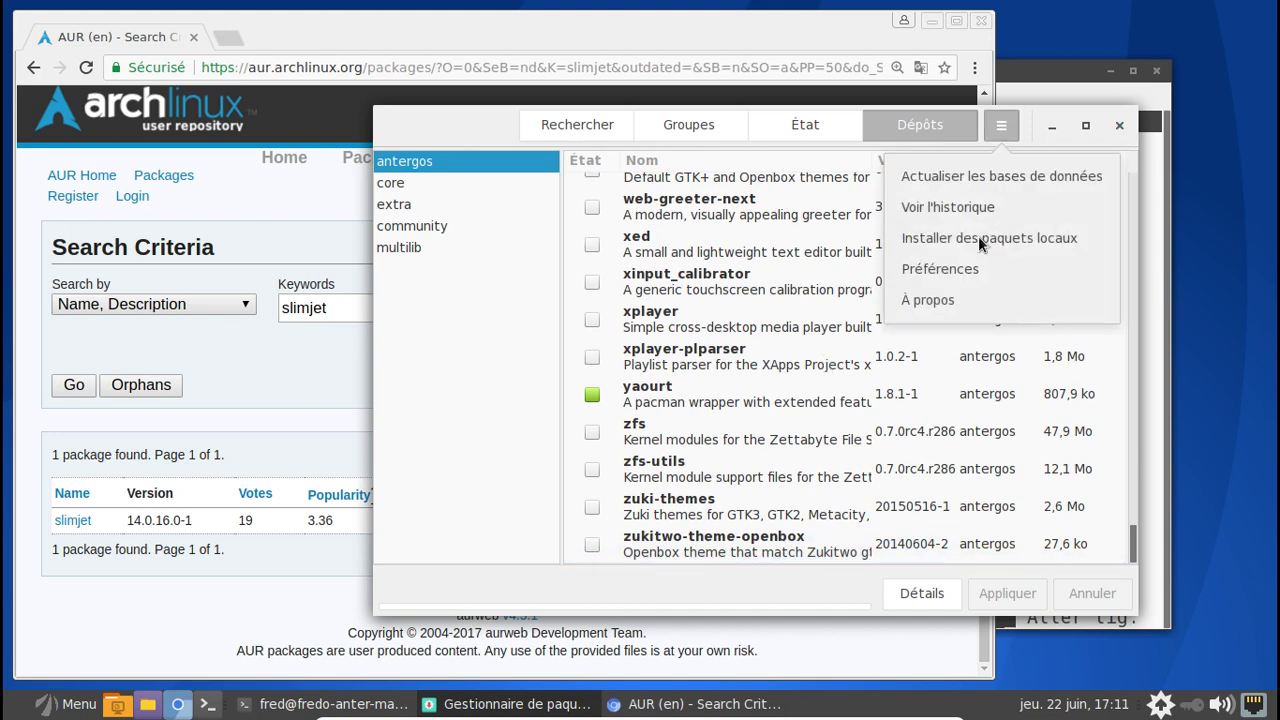
pyautogui.click(970, 270)
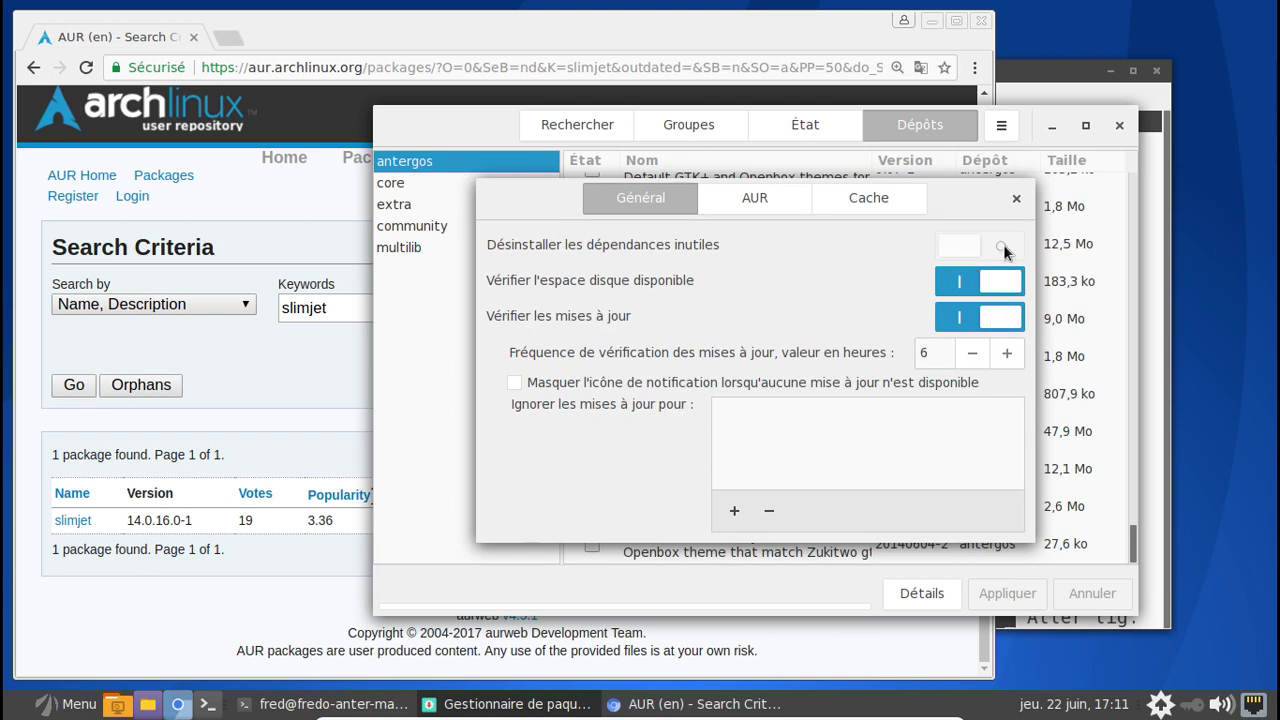
pyautogui.click(997, 255)
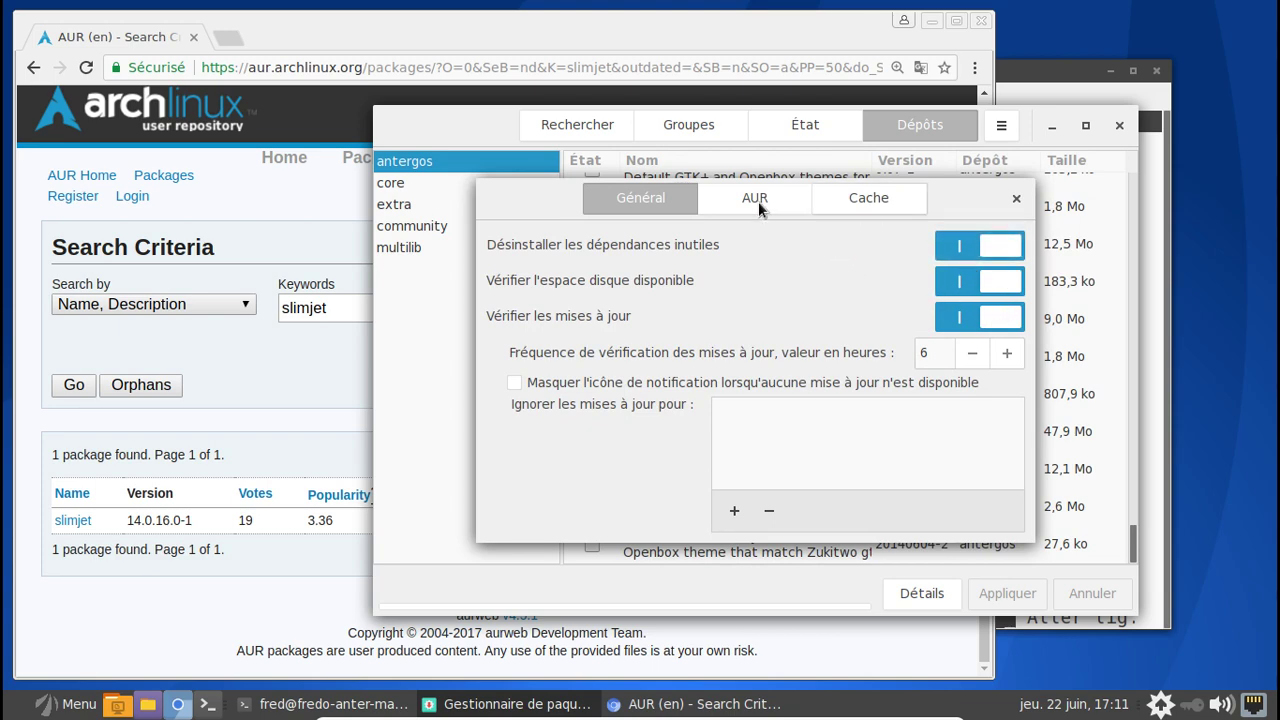
# - Review the AUR and Cache preference tabs, then close the dialog and Pamac
pyautogui.click(755, 200)
pyautogui.click(835, 207)
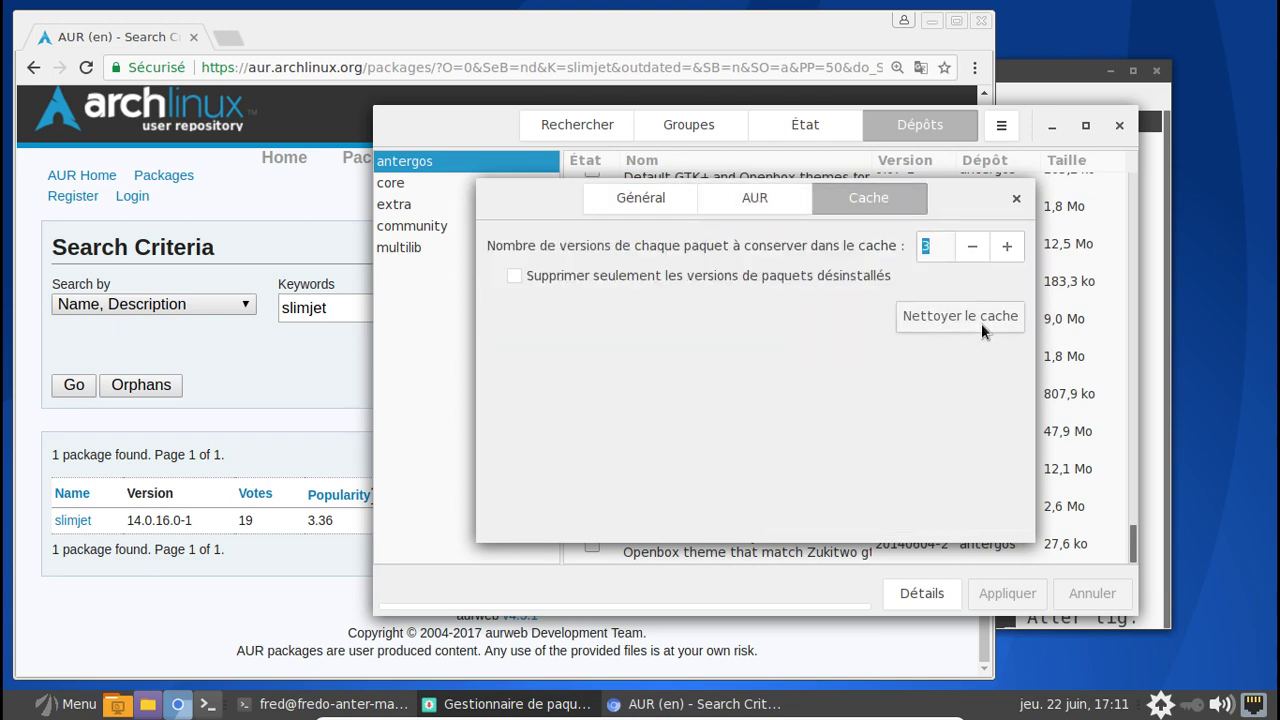
pyautogui.click(1017, 203)
pyautogui.click(1119, 125)
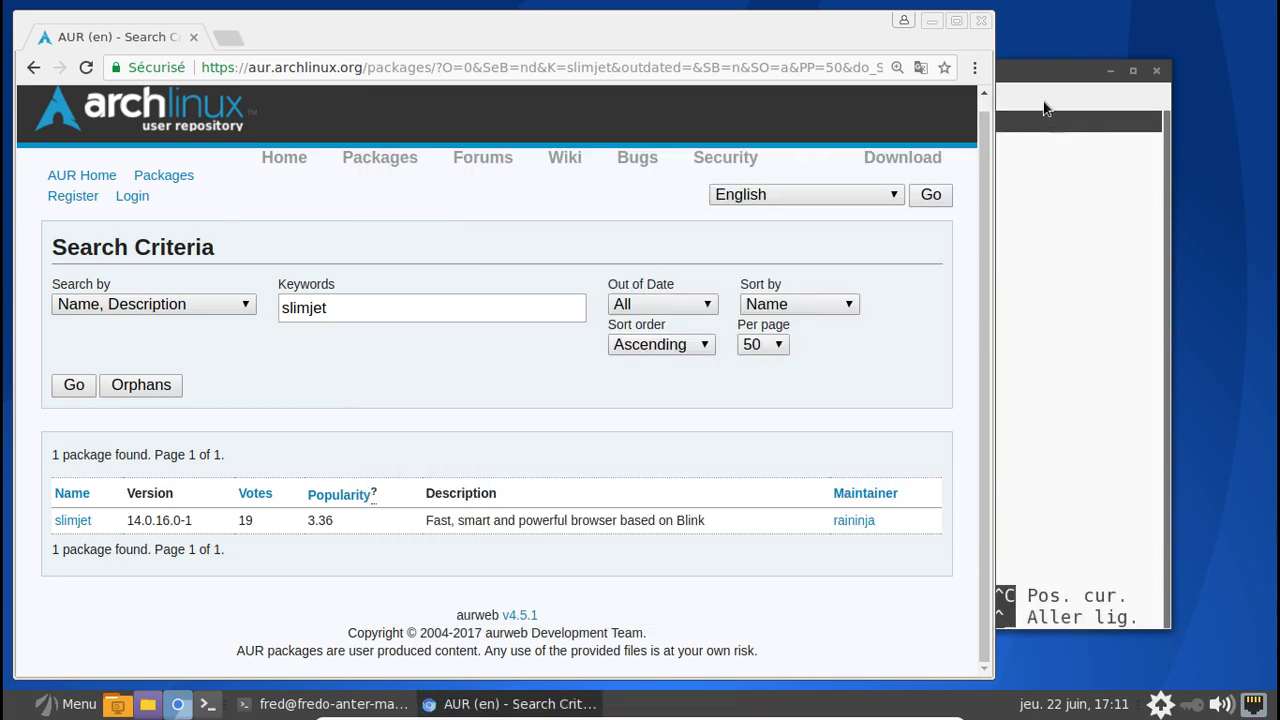
# - Comment out the three [antergos] lines in pacman.conf with # and save the file
pyautogui.click(1066, 183)
pyautogui.press('Up')
pyautogui.press('Up')
pyautogui.press('Up')
pyautogui.press('Up')
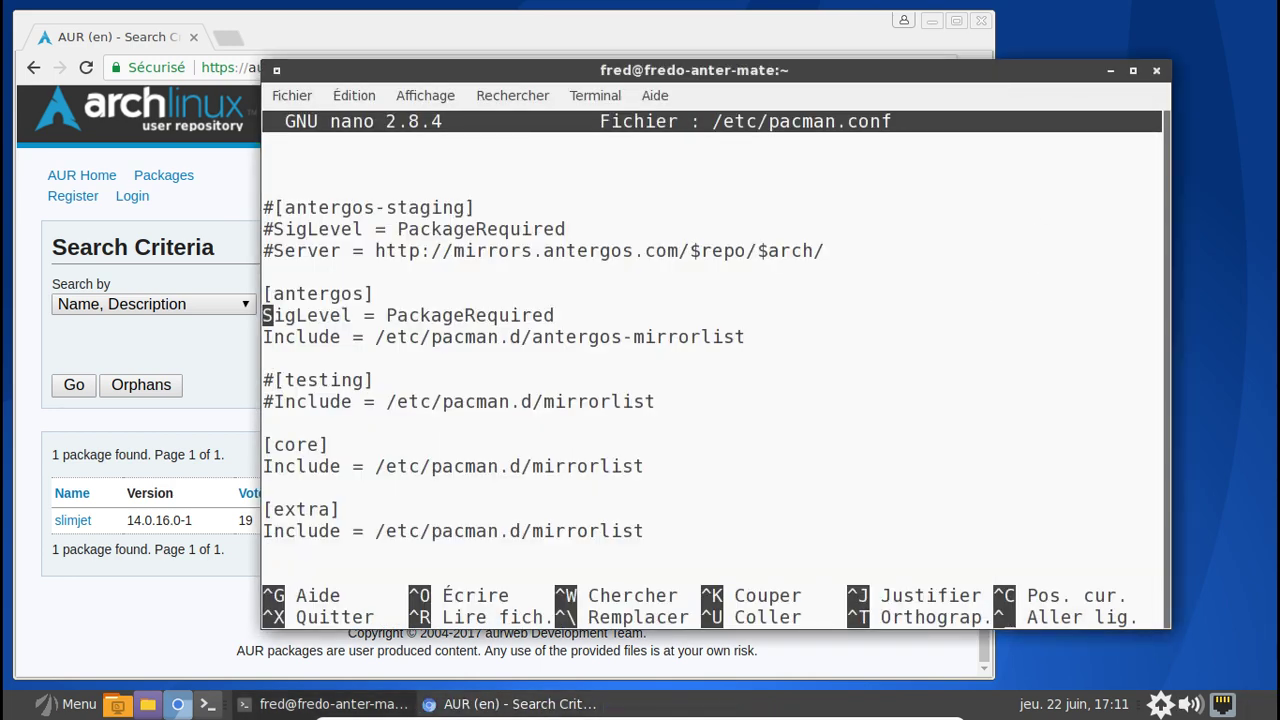
pyautogui.write('#')
pyautogui.press('Down')
pyautogui.press('Left')
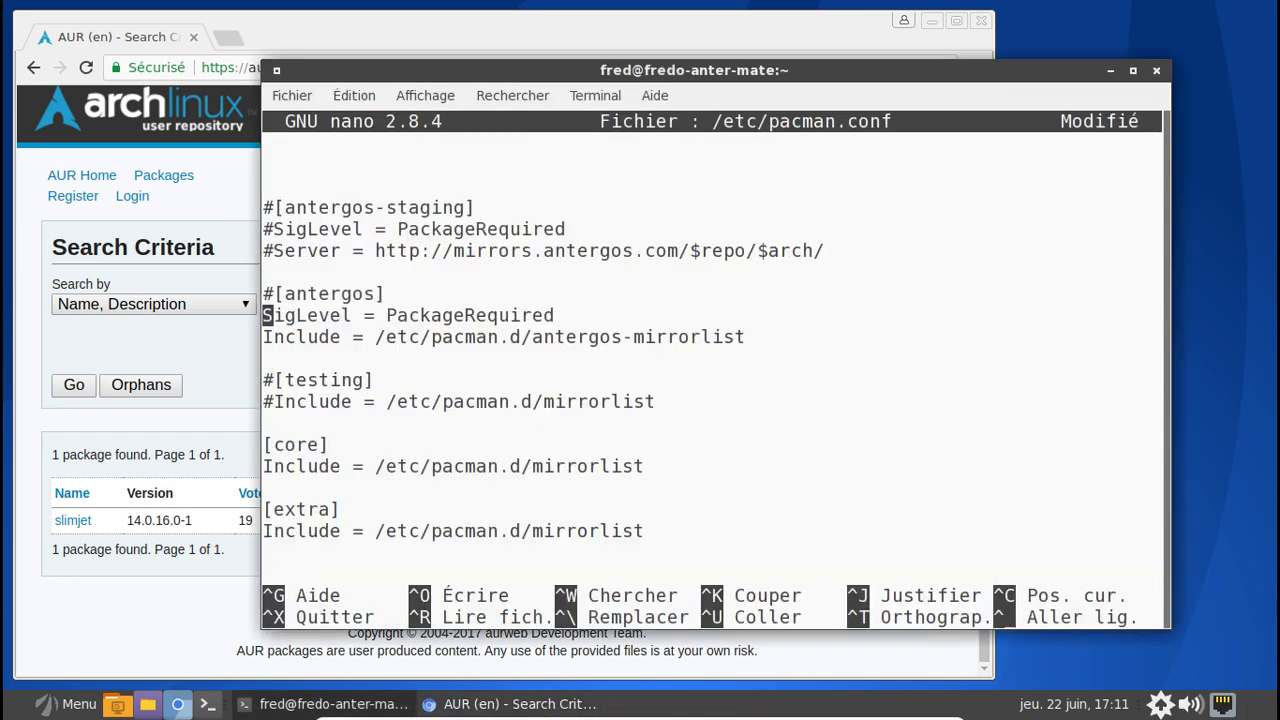
pyautogui.write('#')
pyautogui.press('Down')
pyautogui.press('Left')
pyautogui.write('#')
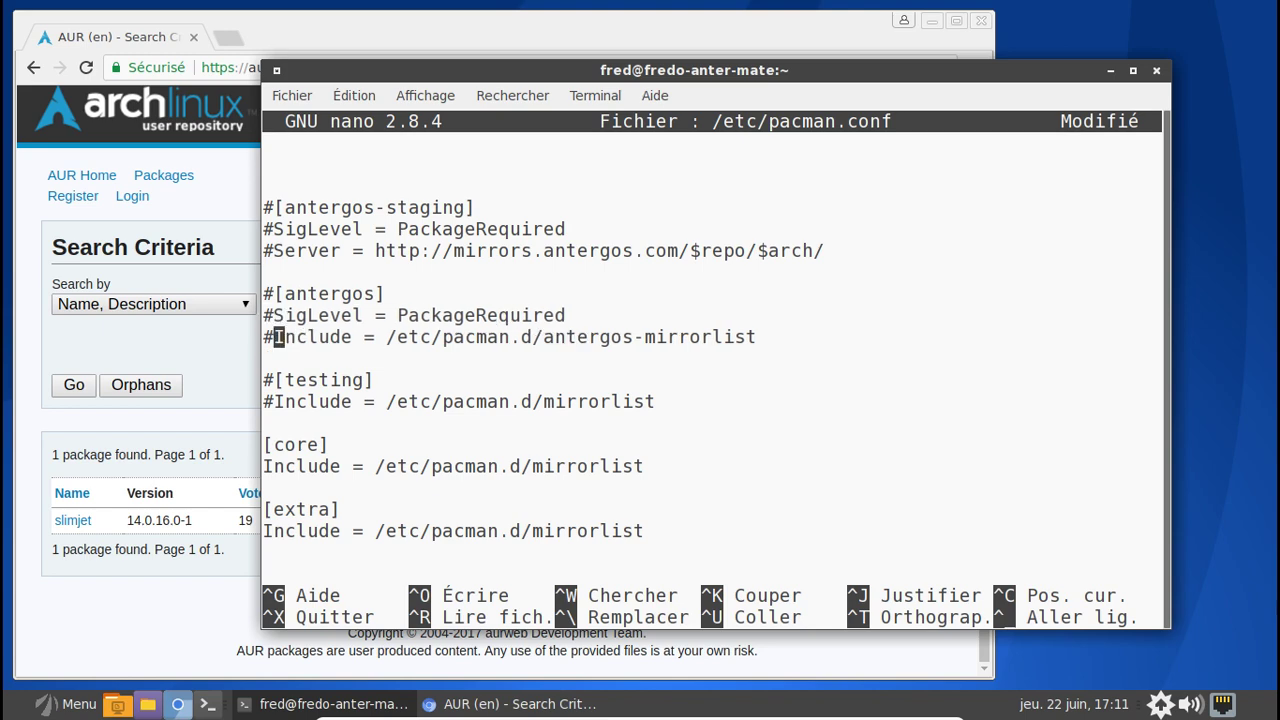
pyautogui.hotkey('ctrl', 'x')
pyautogui.press('o')
pyautogui.press('Return')
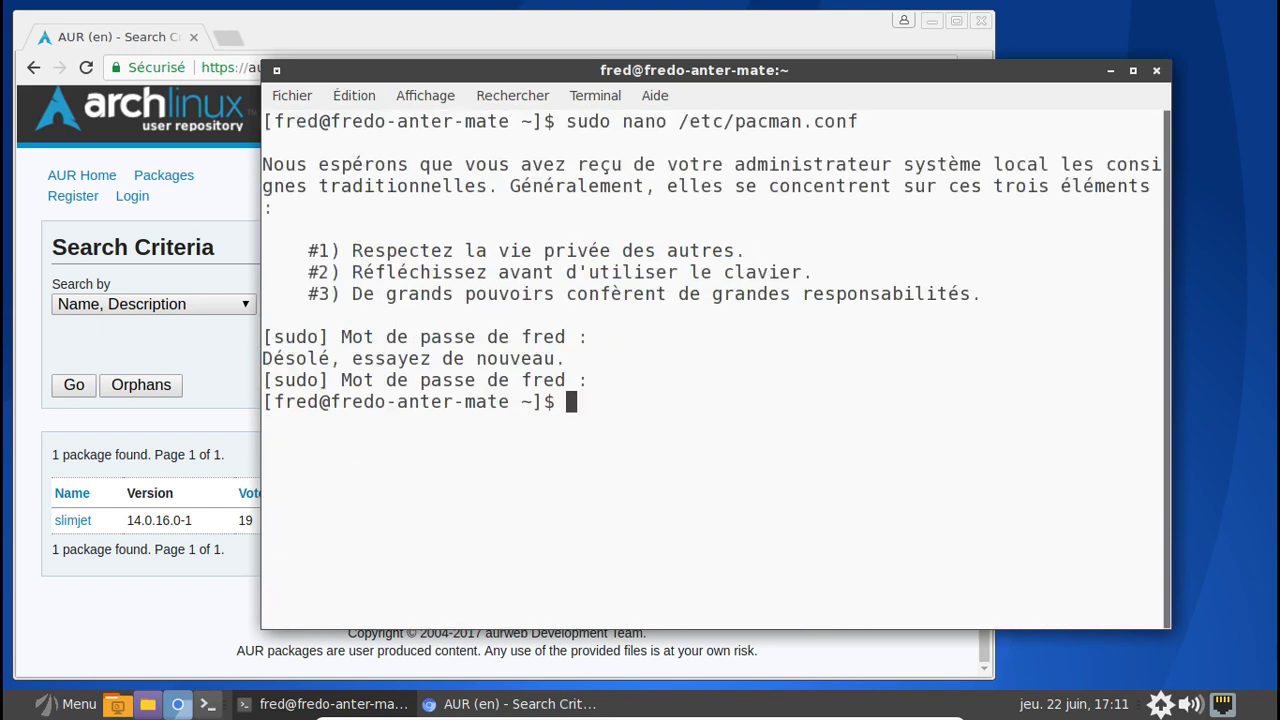
# - Run sudo pacman -Syyu and accept the mate-themes update
pyautogui.write('sudo pacamn')
pyautogui.press('BackSpace')
pyautogui.press('BackSpace')
pyautogui.press('BackSpace')
pyautogui.press('BackSpace')
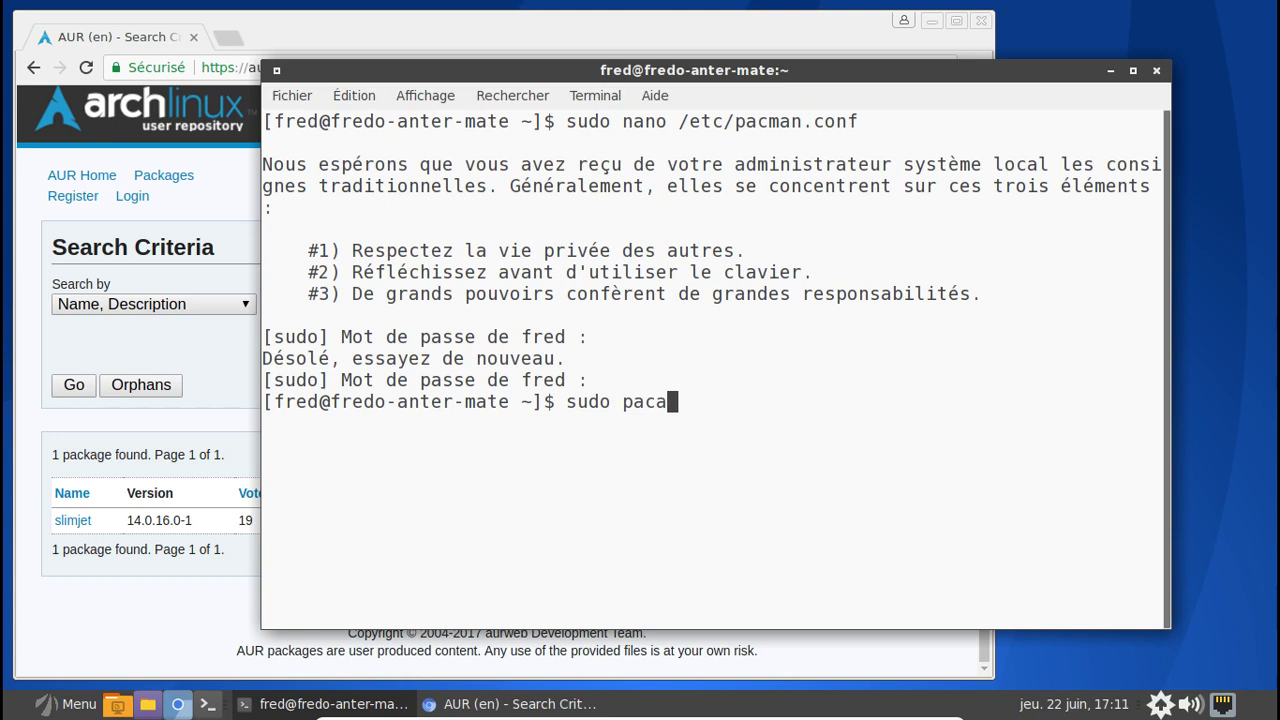
pyautogui.write('man -Syyu')
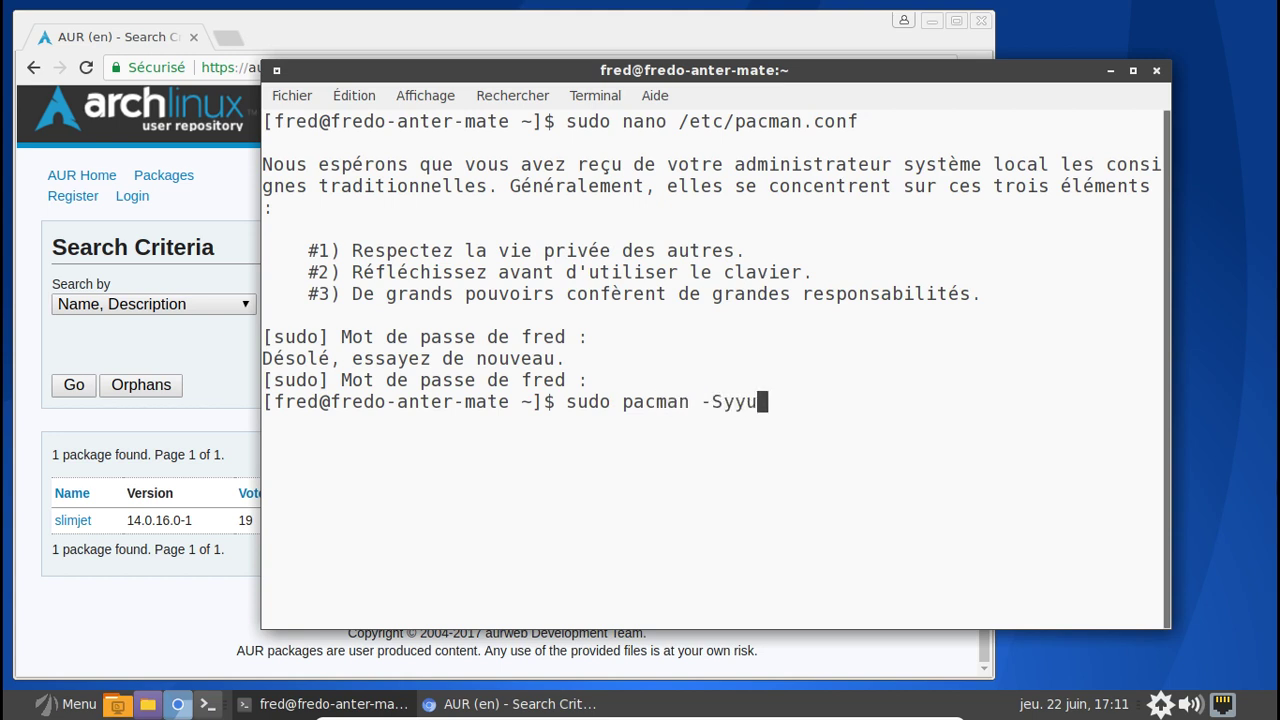
pyautogui.press('Return')
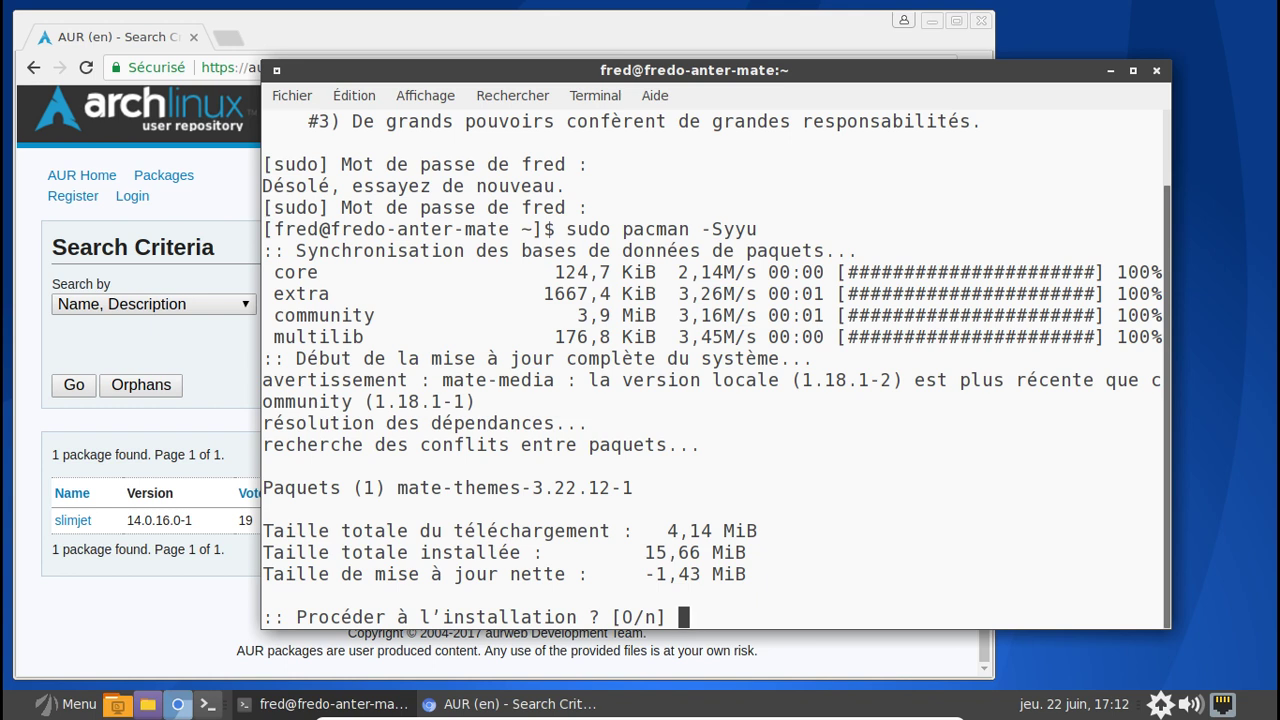
pyautogui.write('o')
pyautogui.press('Return')
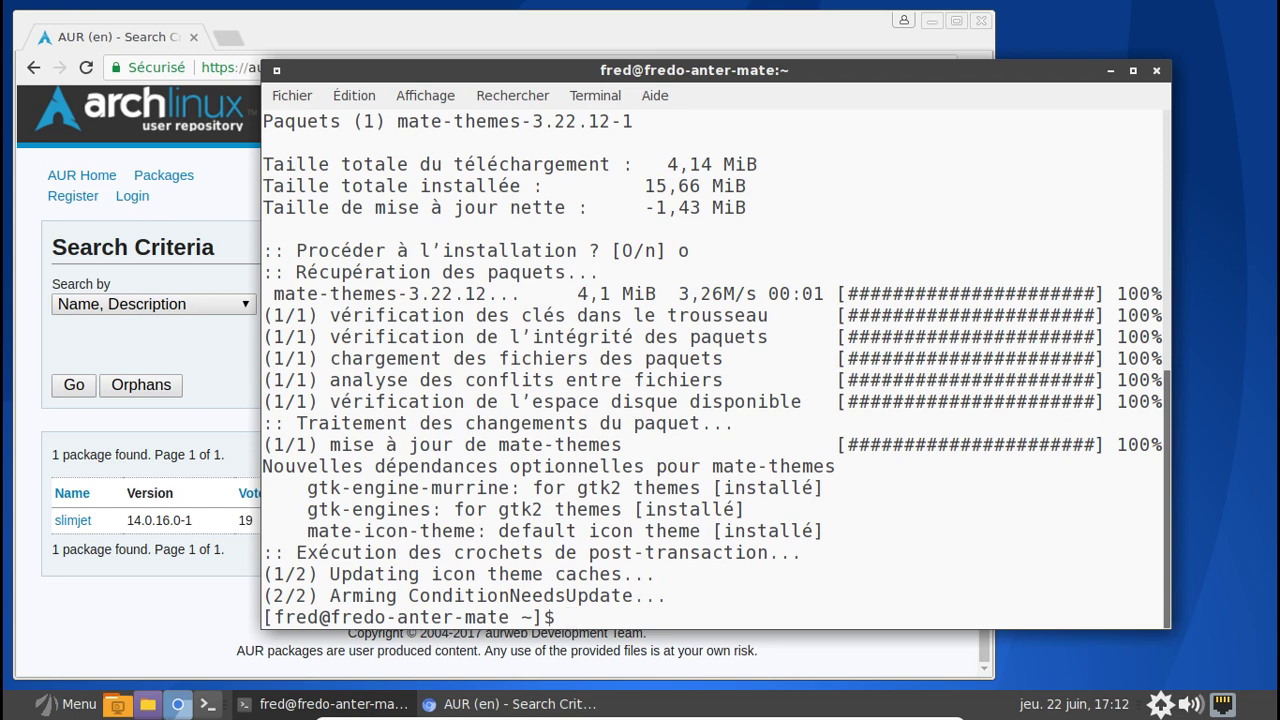
# - Run sudo pacman -Suu and accept downgrading mate-media to 1.18.1-1
pyautogui.write('sudo apca')
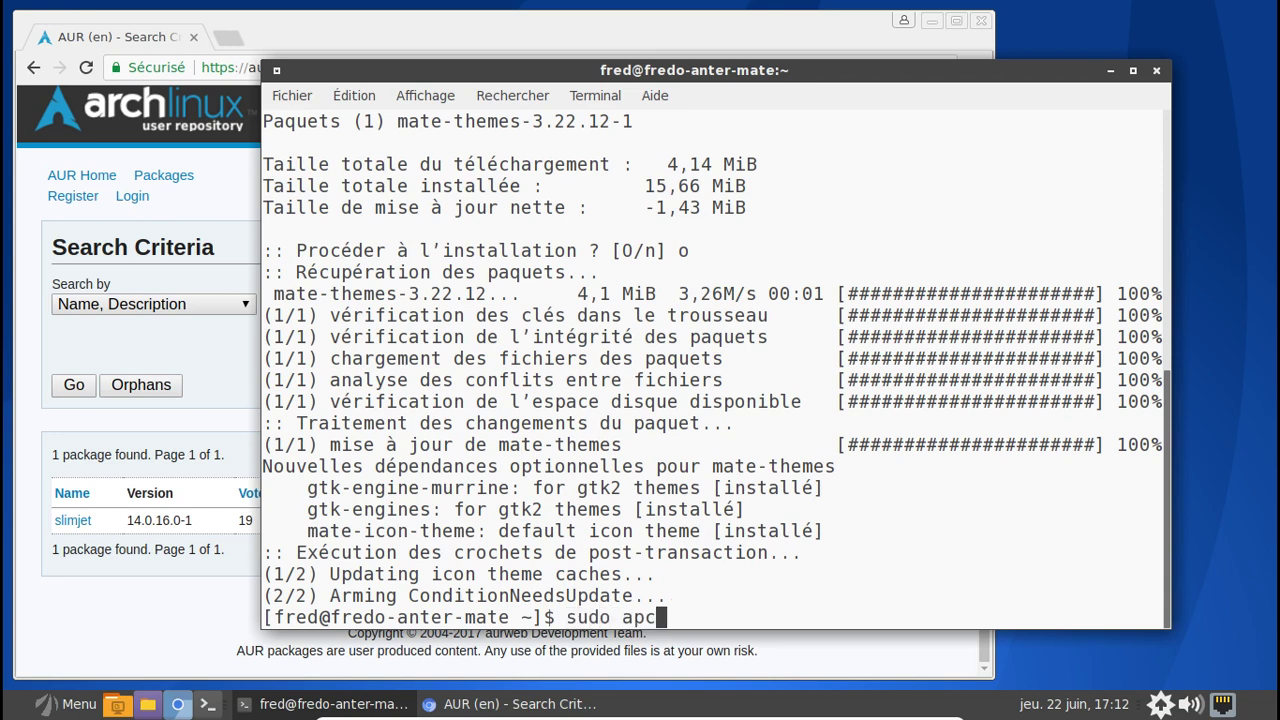
pyautogui.press('BackSpace')
pyautogui.press('BackSpace')
pyautogui.press('BackSpace')
pyautogui.press('BackSpace')
pyautogui.write('pacman ')
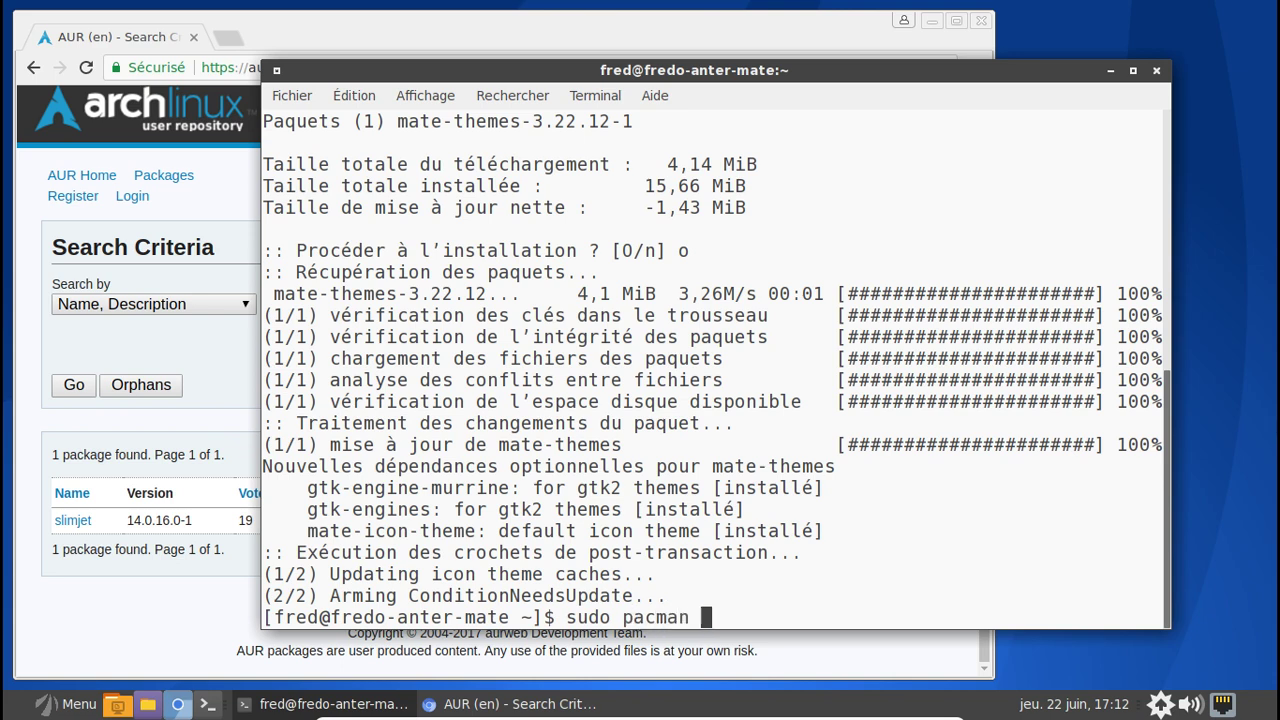
pyautogui.write('-Suu')
pyautogui.press('Return')
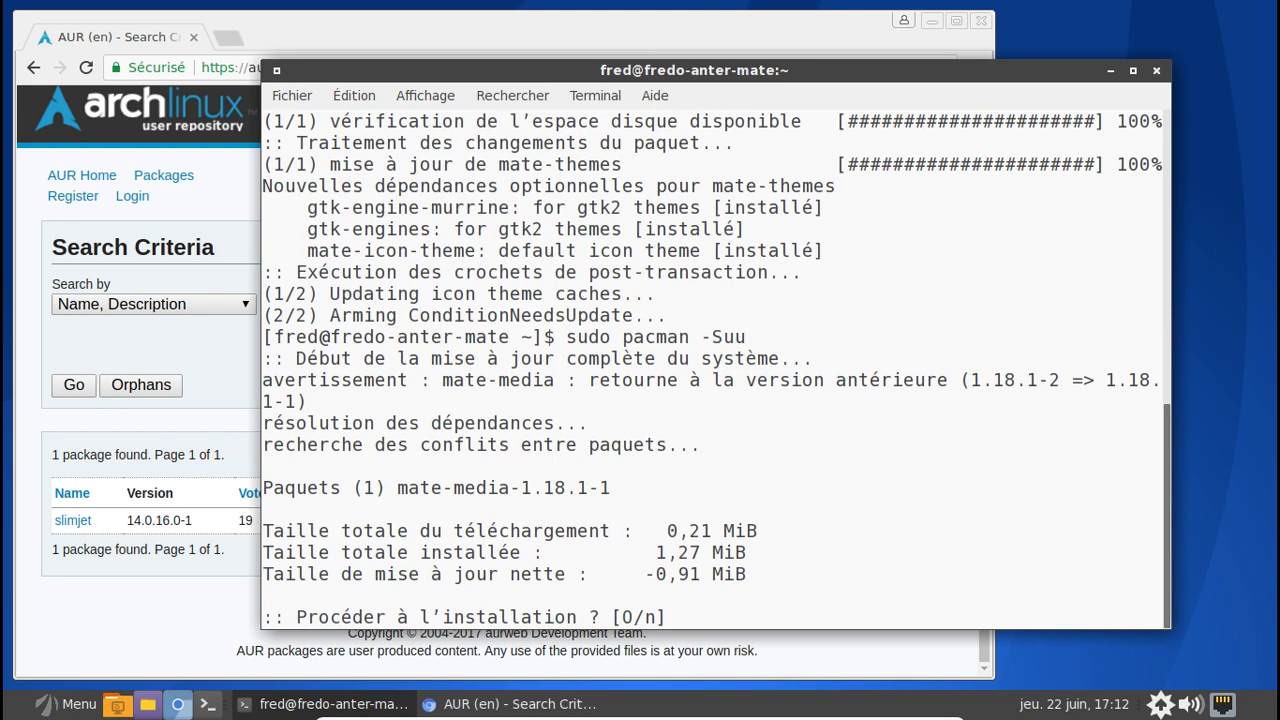
pyautogui.write('o')
pyautogui.press('Return')
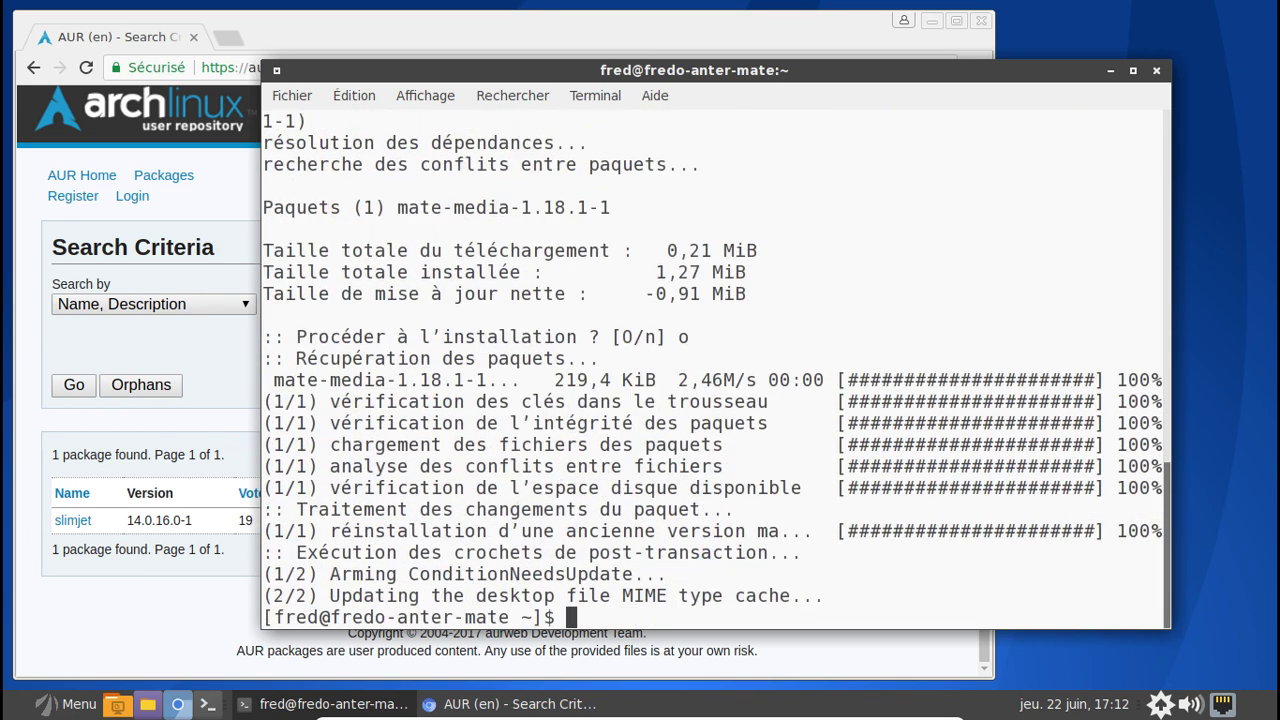
pyautogui.write('sudo paca')
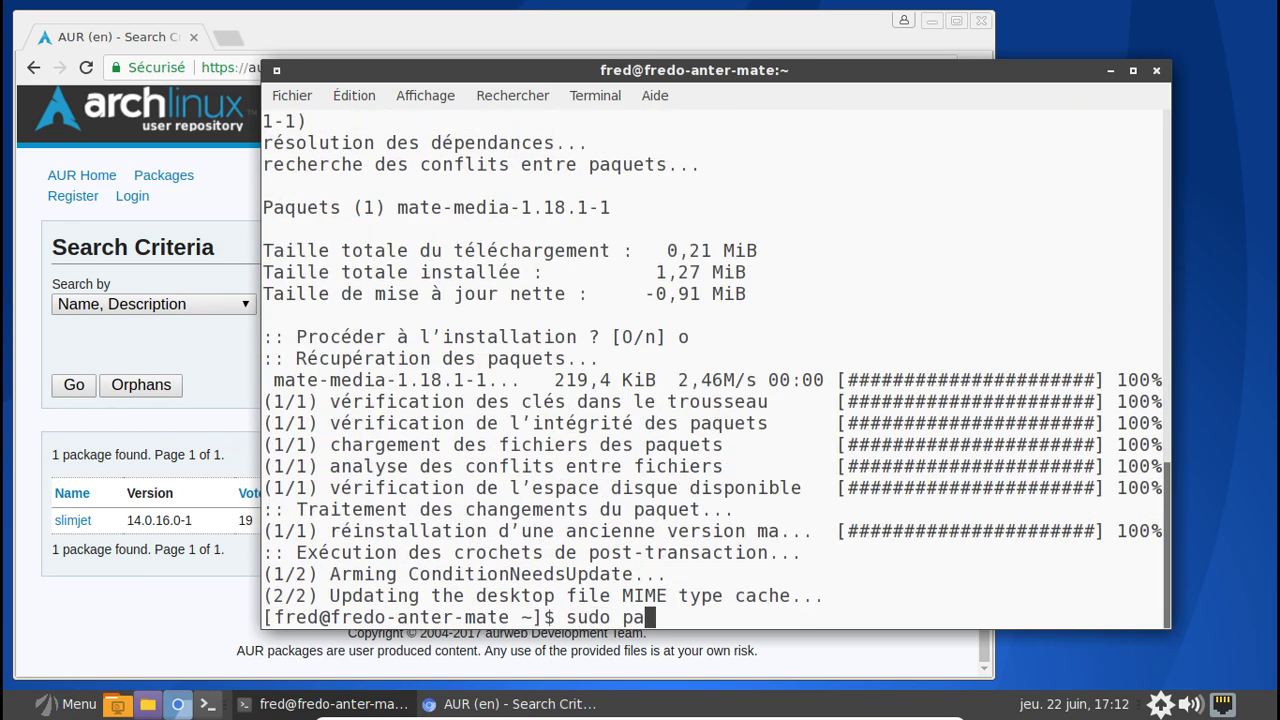
pyautogui.press('BackSpace')
pyautogui.press('BackSpace')
pyautogui.press('BackSpace')
pyautogui.press('BackSpace')
pyautogui.press('BackSpace')
pyautogui.press('BackSpace')
pyautogui.press('BackSpace')
pyautogui.press('BackSpace')
pyautogui.press('BackSpace')
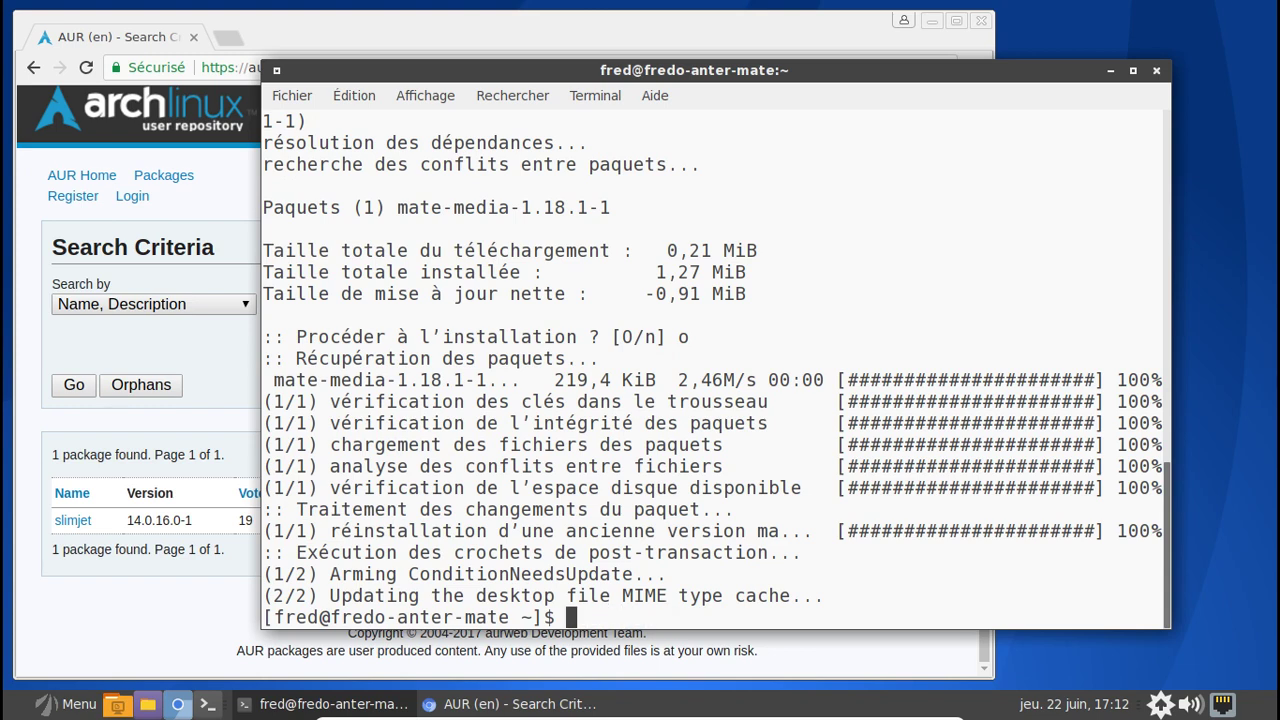
# - Run yaourt -S cower, skip PKGBUILD editing, build, and decline the retry after the PGP failure
pyautogui.write('yaourt -S cow')
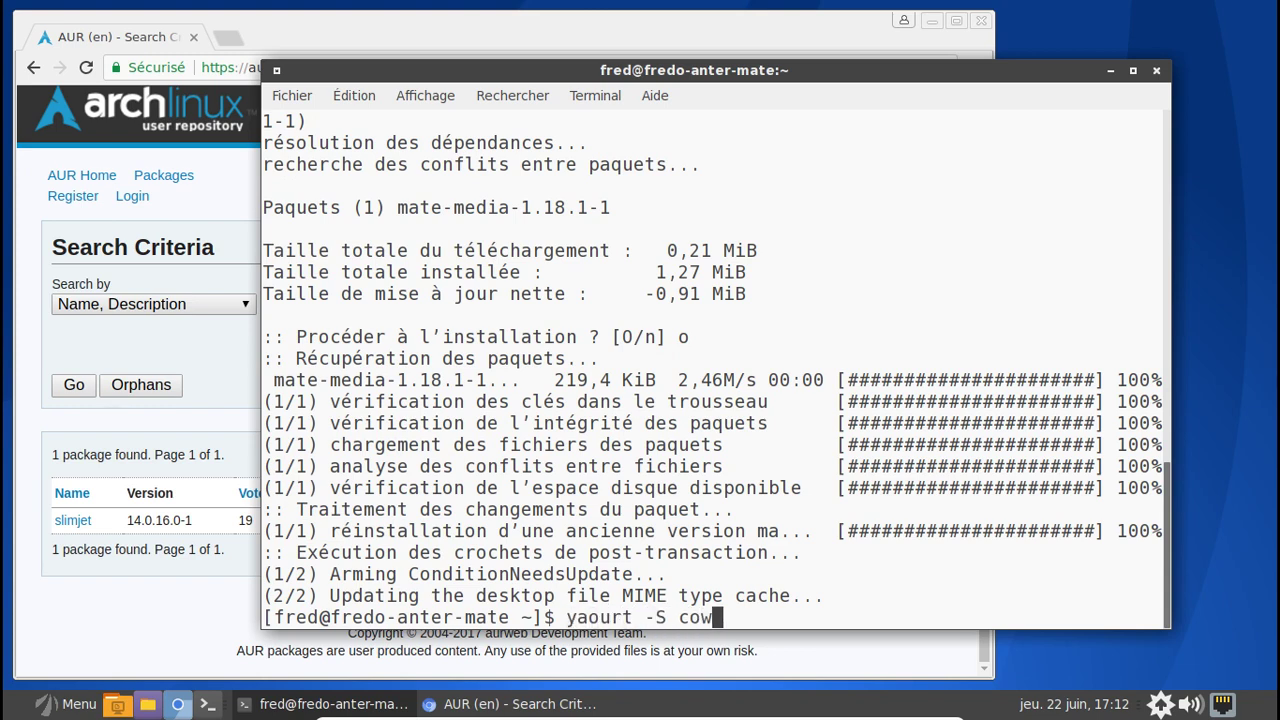
pyautogui.write('er')
pyautogui.press('Return')
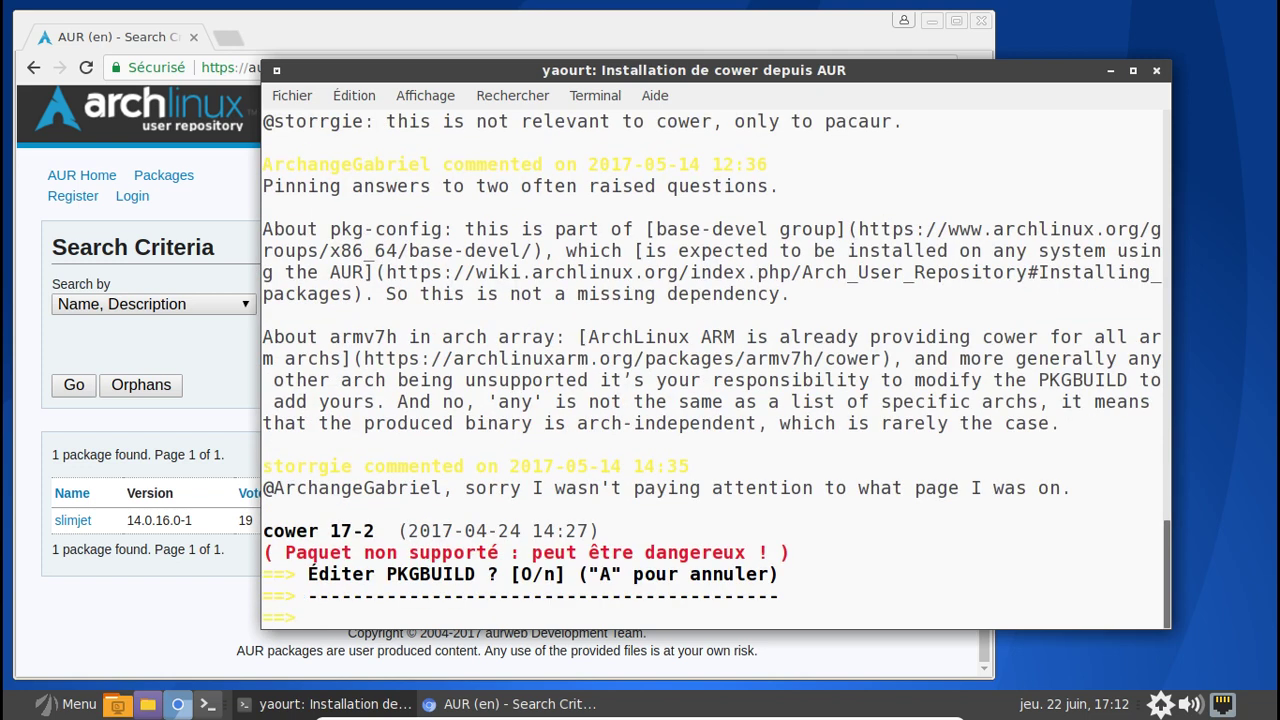
pyautogui.write('n')
pyautogui.press('Return')
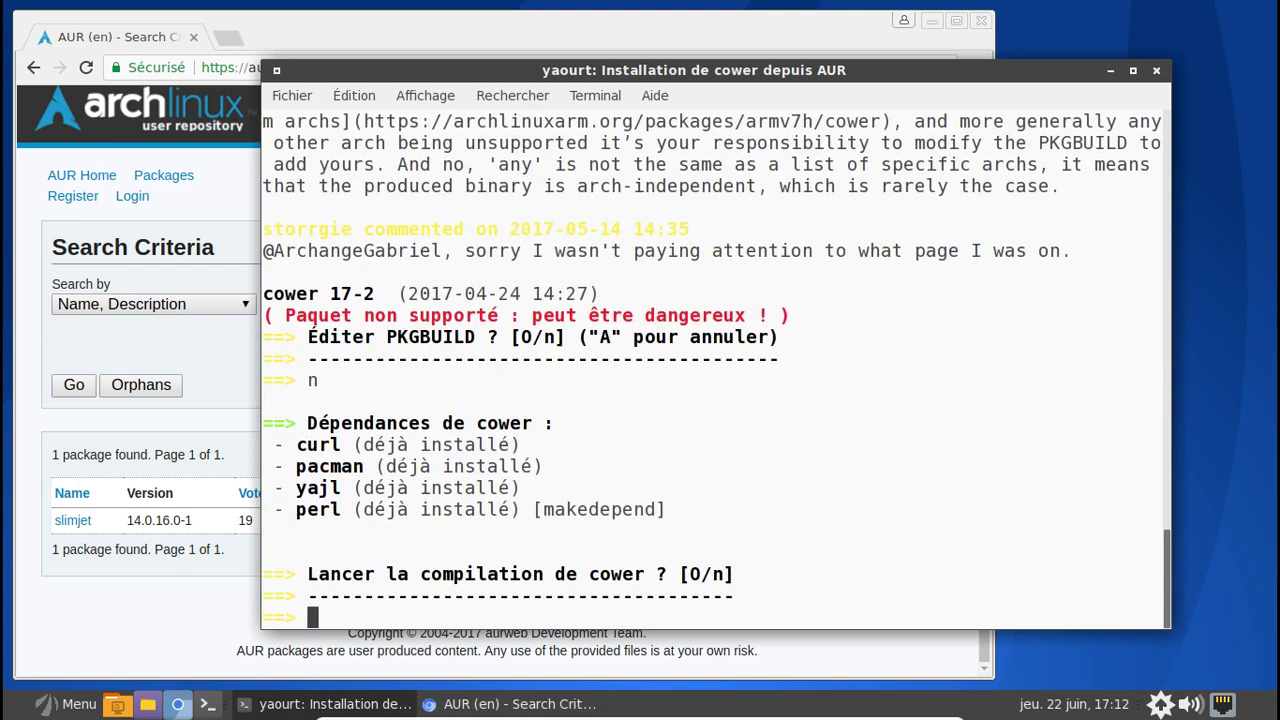
pyautogui.write('o')
pyautogui.press('Return')
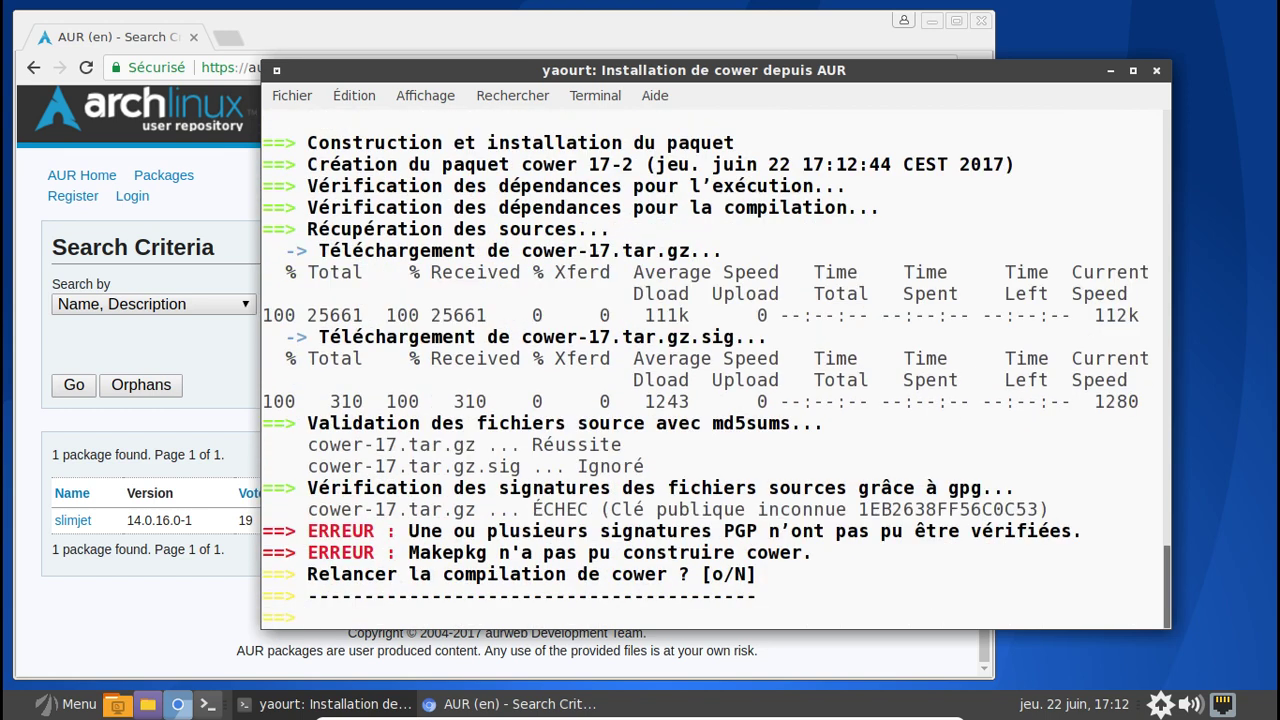
pyautogui.write('n')
pyautogui.press('Return')
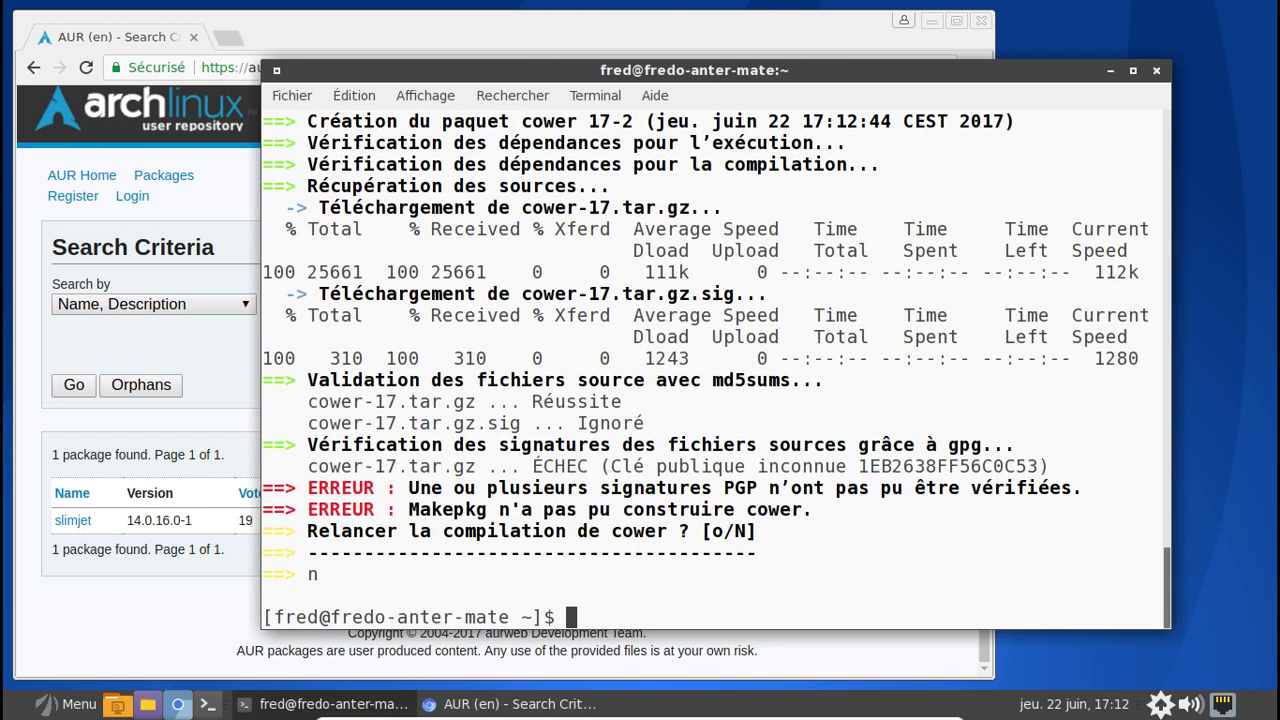
# - Go back to the AUR cower 17-2 page and scroll toward its pinned comments
pyautogui.click(117, 652)
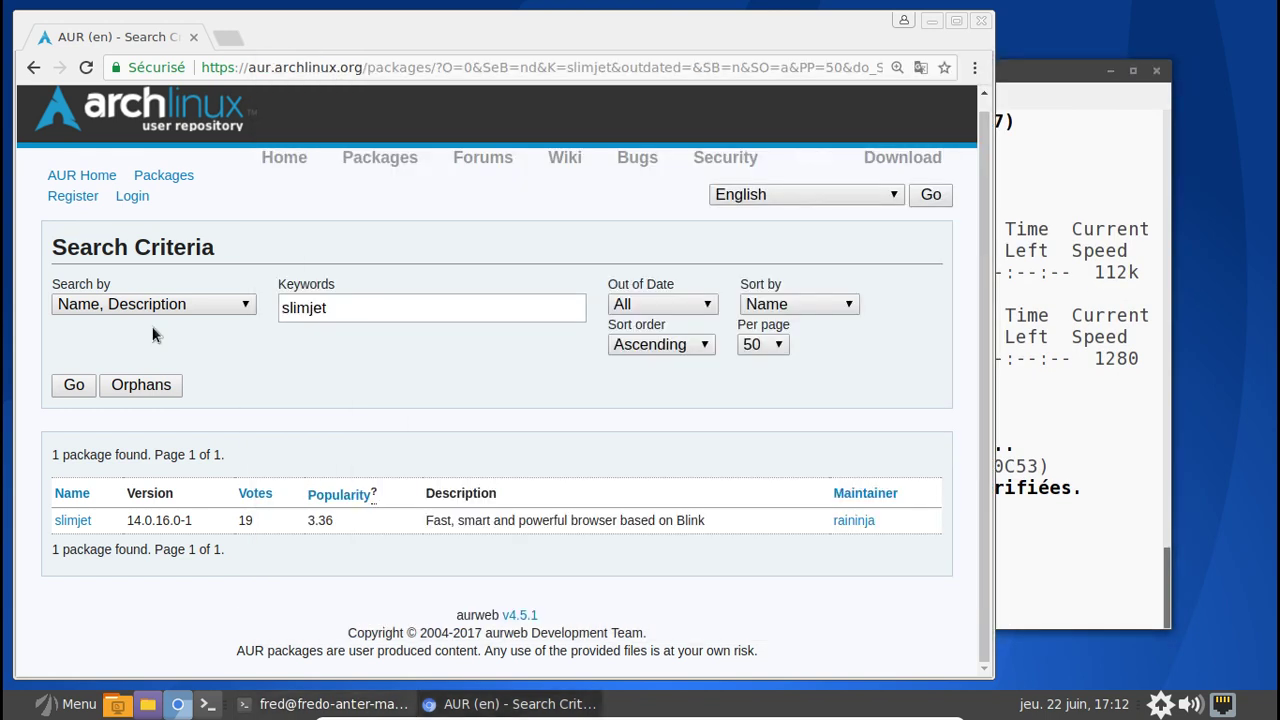
pyautogui.click(32, 68)
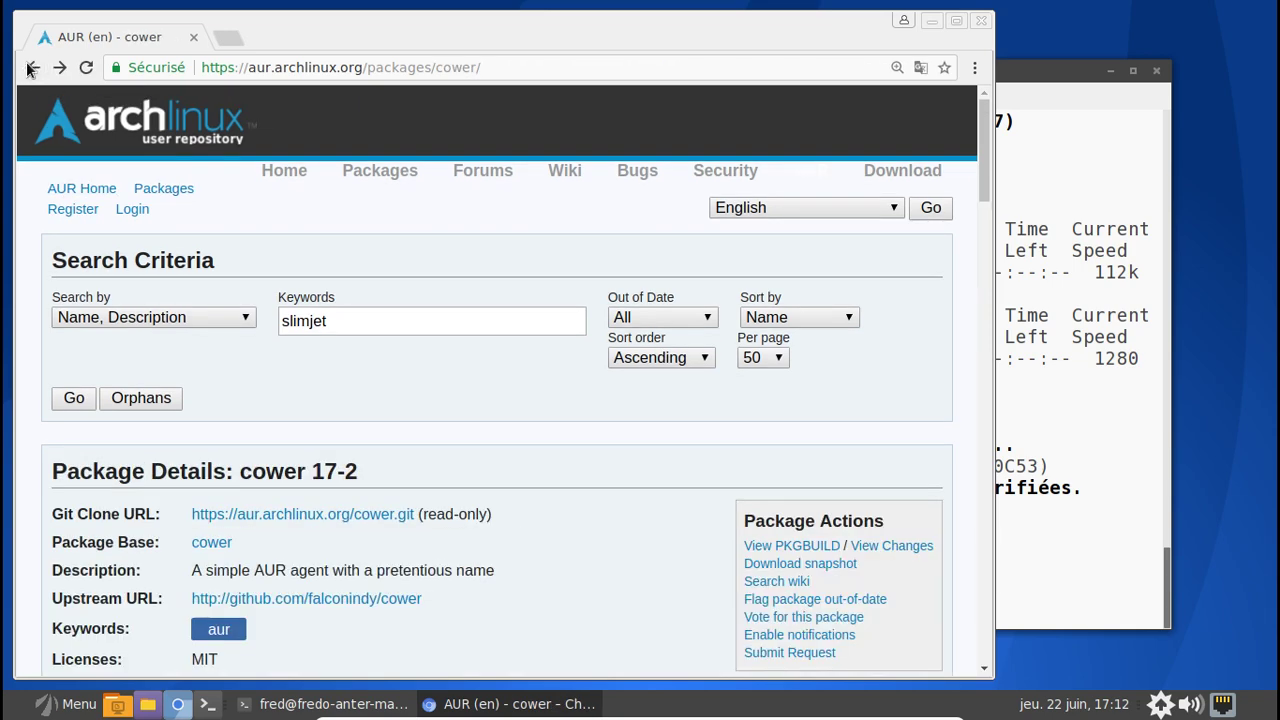
pyautogui.scroll(-10, 550, 428)
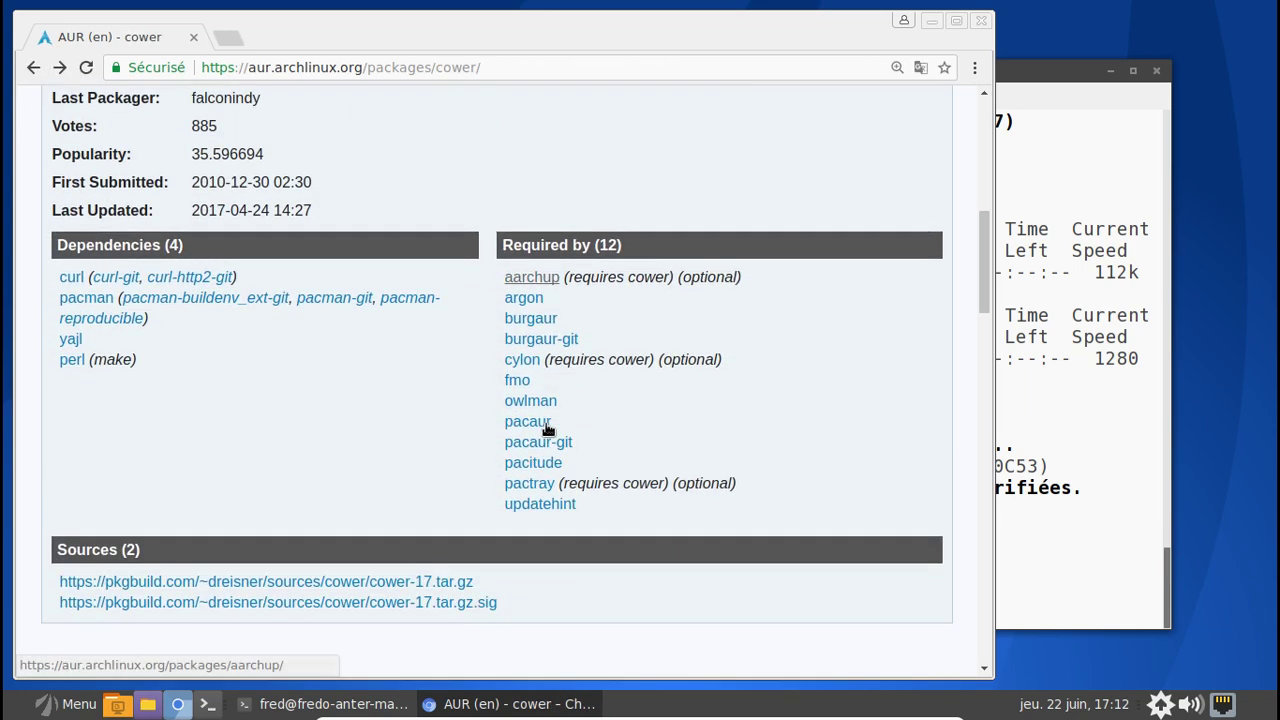
pyautogui.scroll(-4, 548, 428)
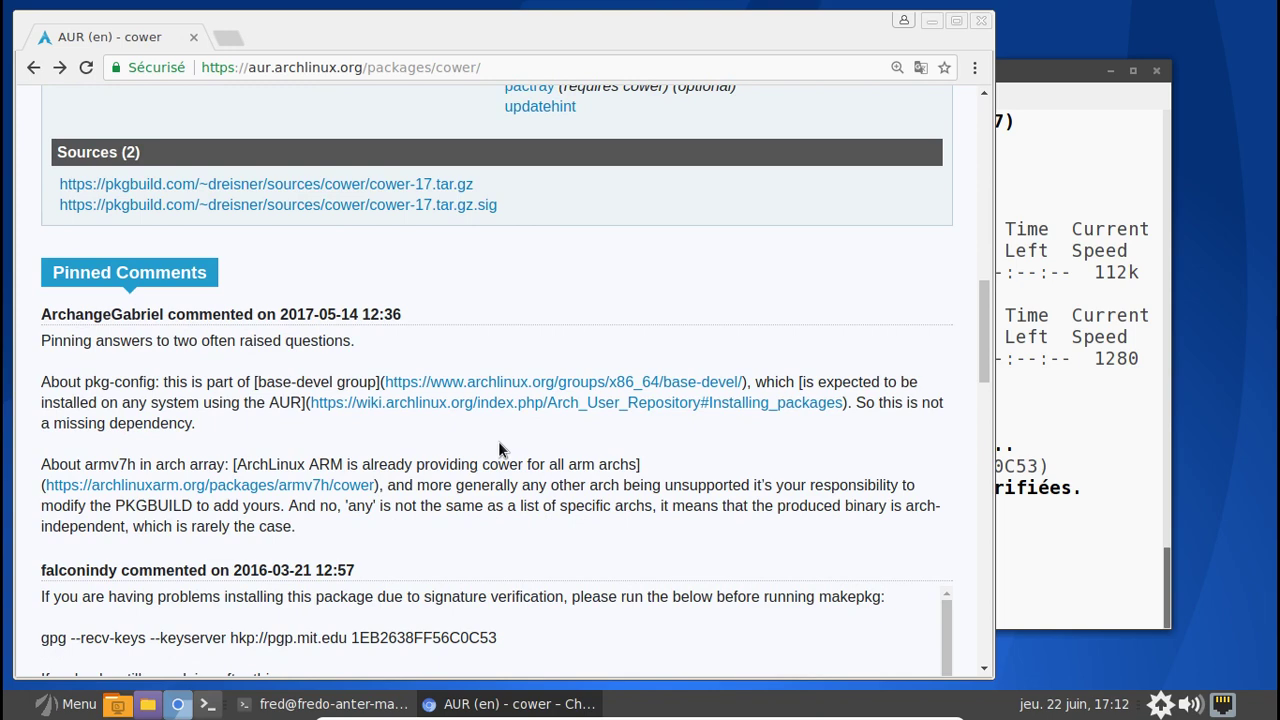
# - Copy the gpg --recv-keys command from the pinned comment and run it in the terminal
pyautogui.scroll(-2, 498, 441)
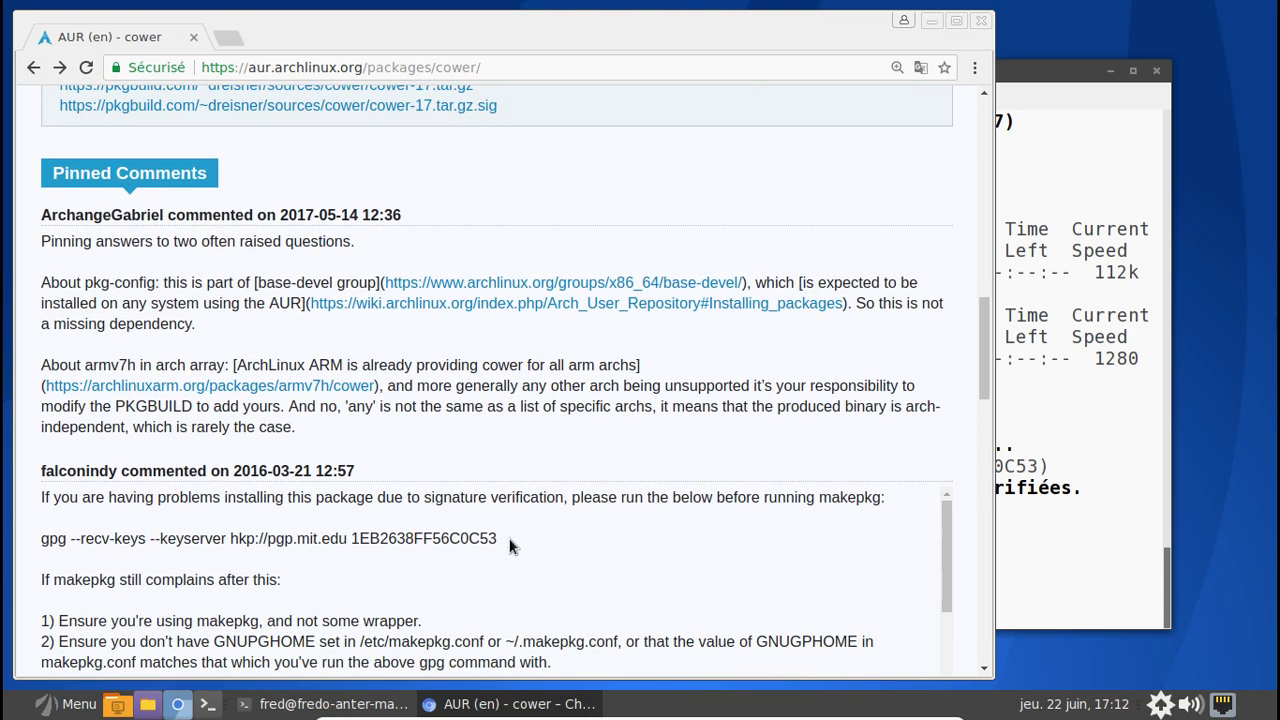
pyautogui.moveTo(502, 540); pyautogui.dragTo(36, 538)
pyautogui.hotkey('ctrl', 'c')
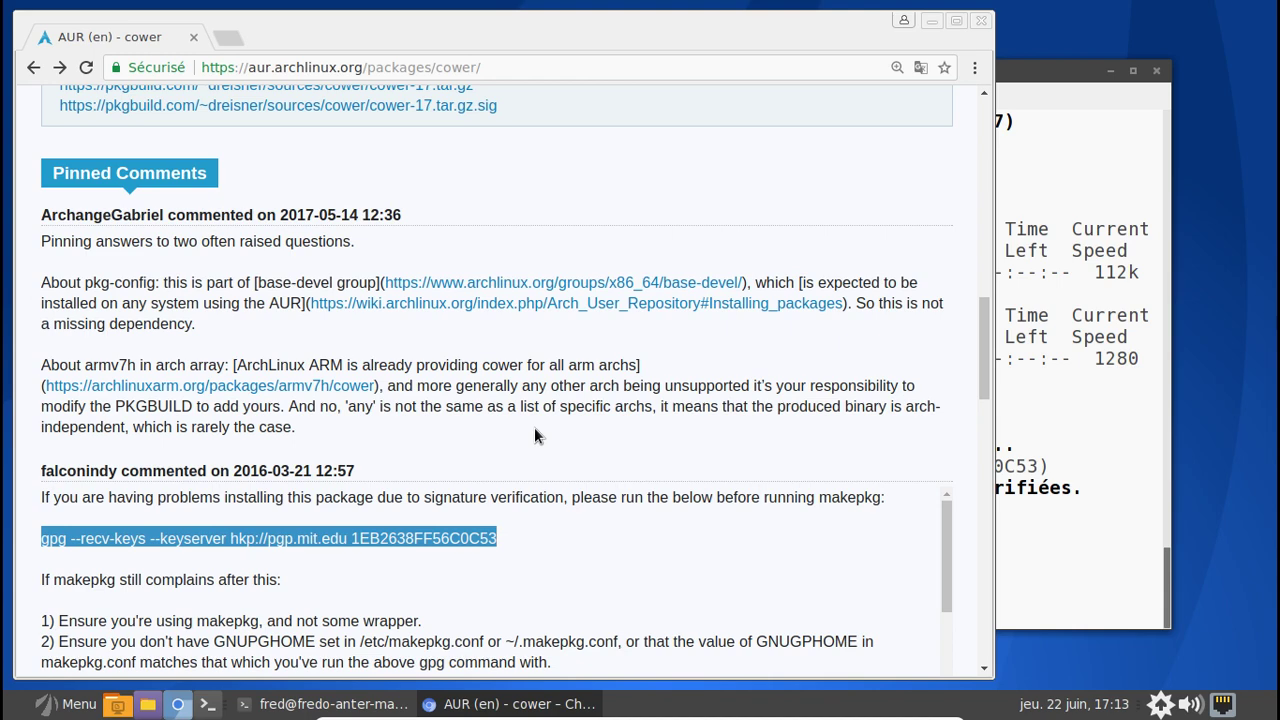
pyautogui.click(1046, 531)
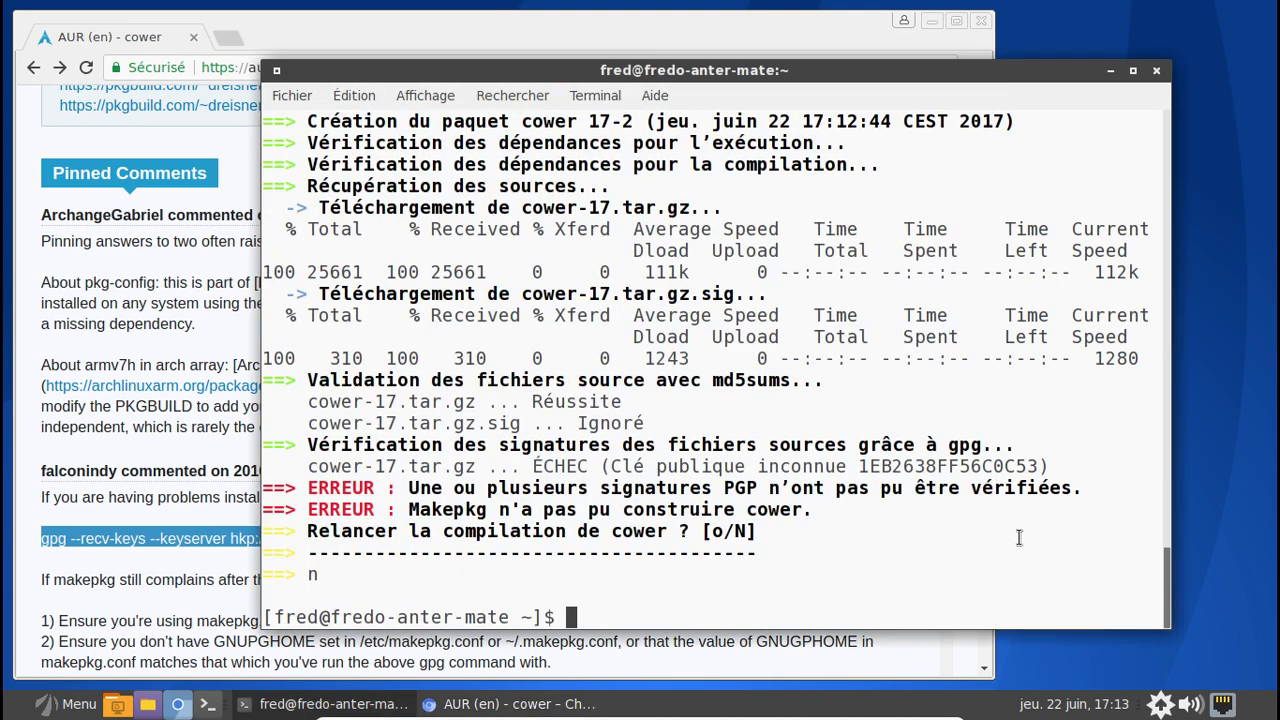
pyautogui.middleClick(1019, 538)
pyautogui.press('Return')
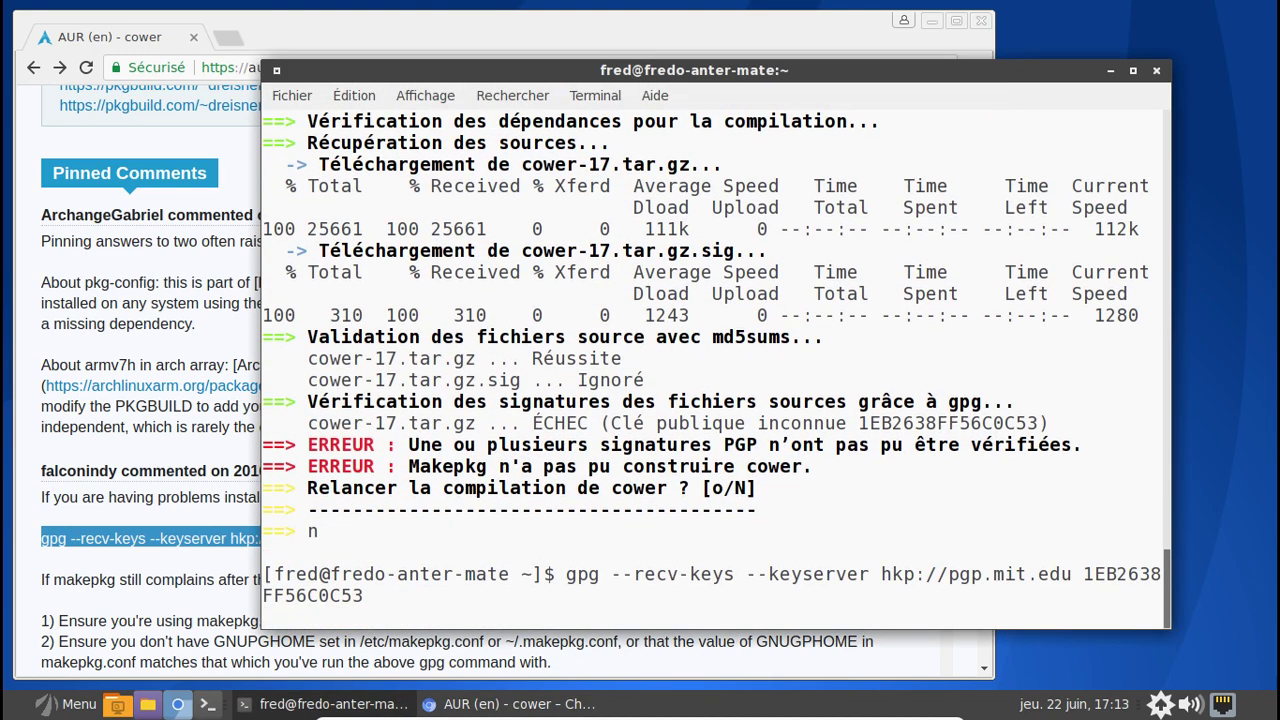
# - Run yaourt -S cower again, skip PKGBUILD editing, and install cower 17-2
pyautogui.write('yaourt -S cower')
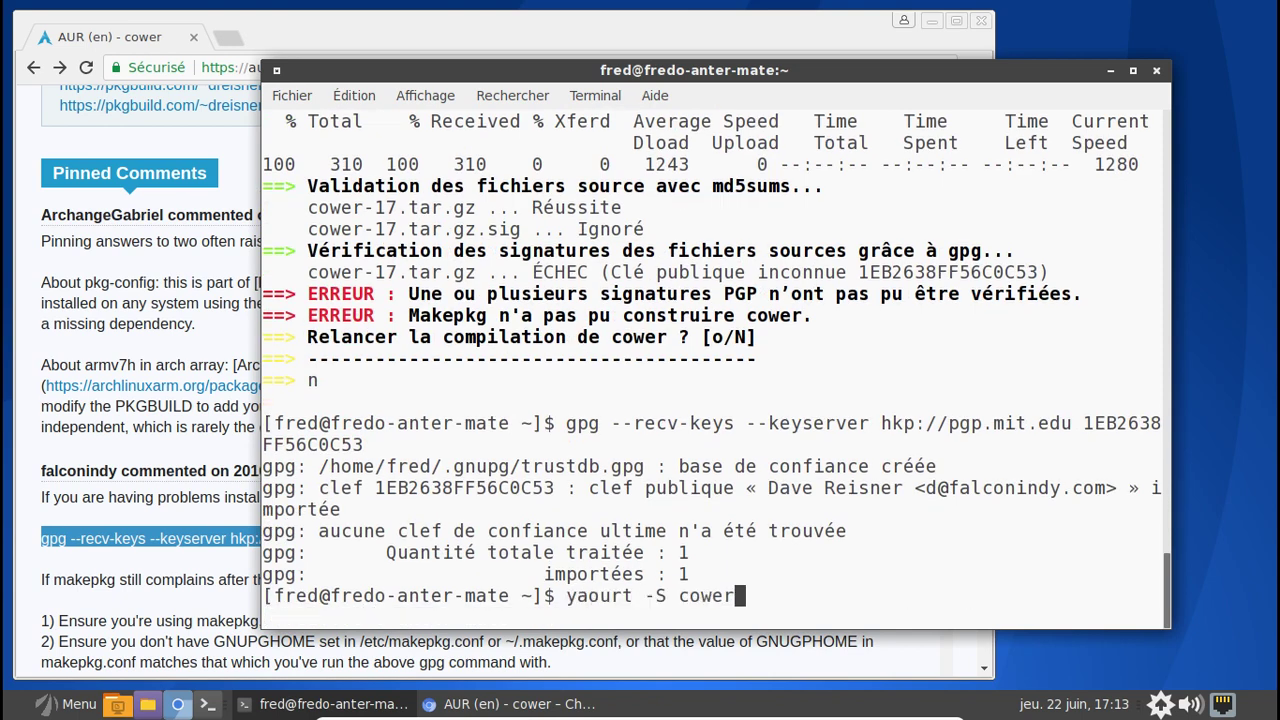
pyautogui.press('Return')
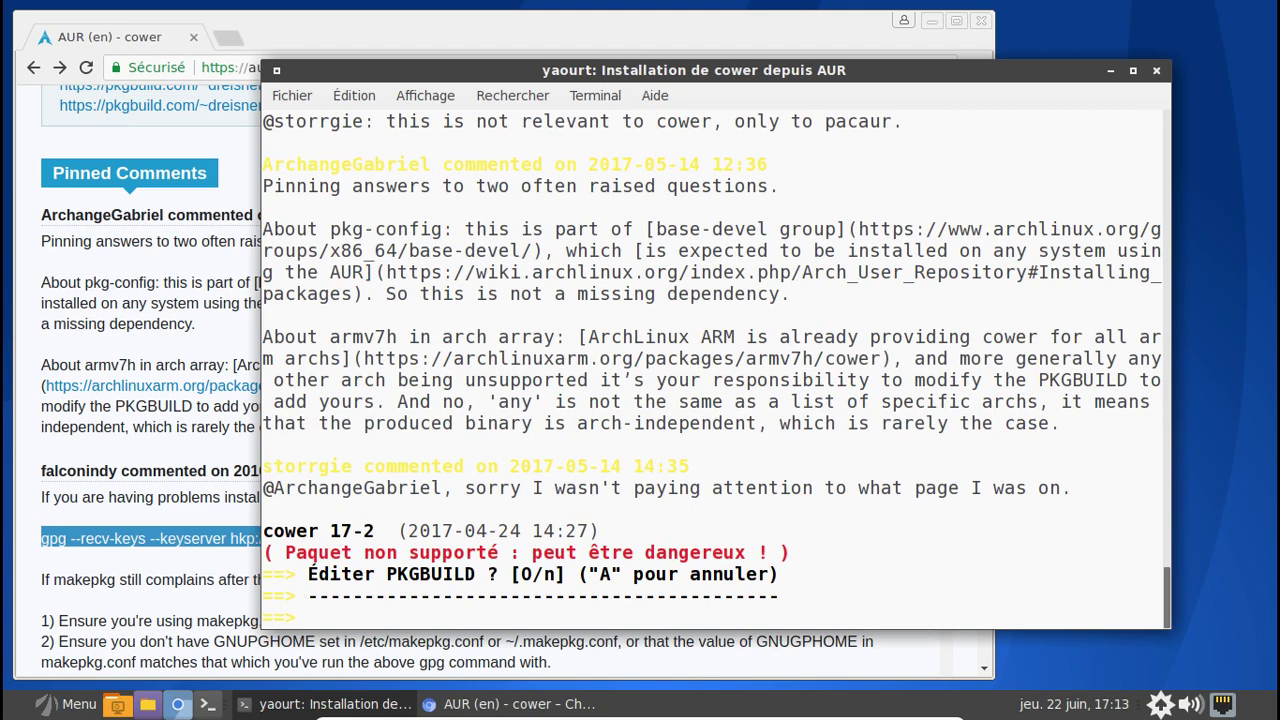
pyautogui.write('n')
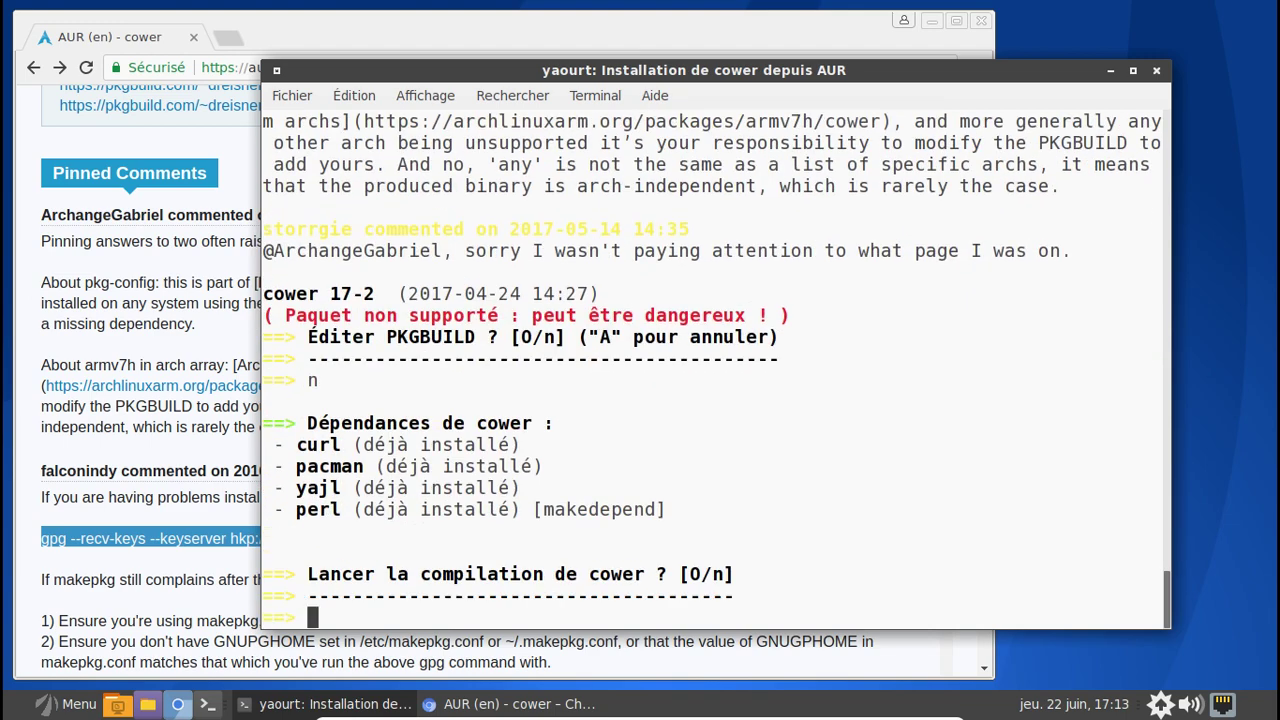
pyautogui.write('o')
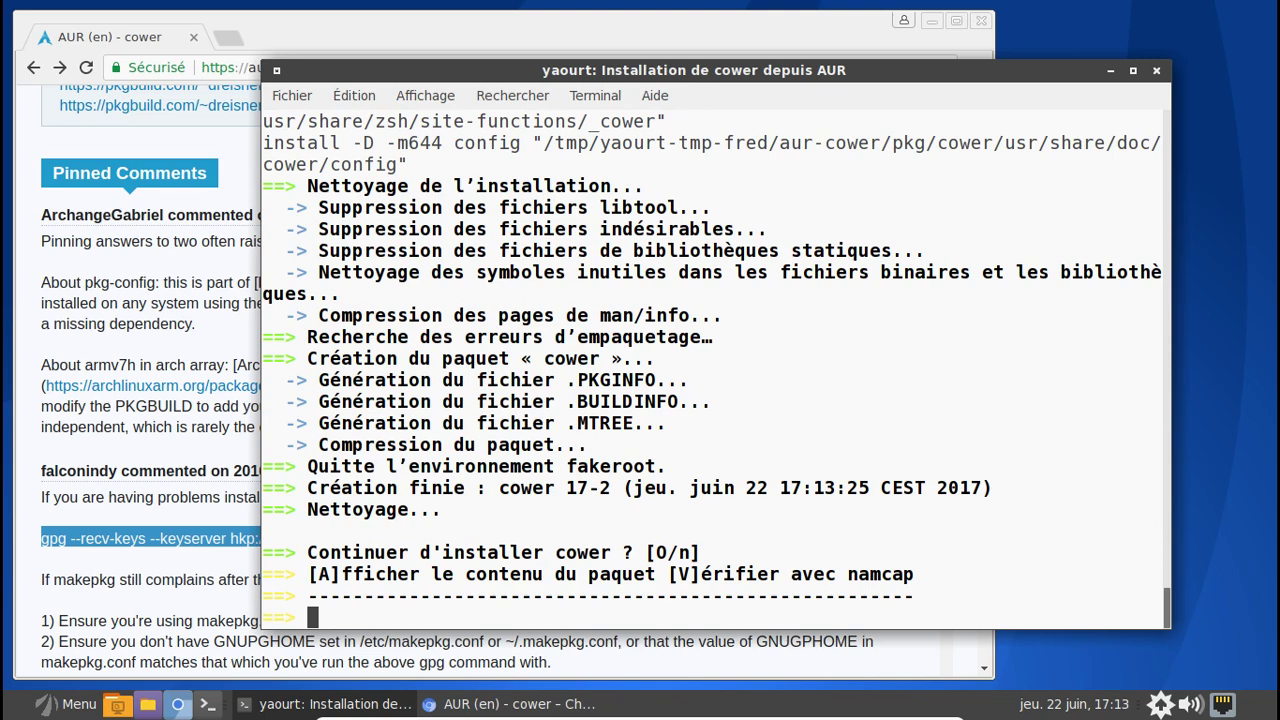
pyautogui.write('o')
pyautogui.press('Return')
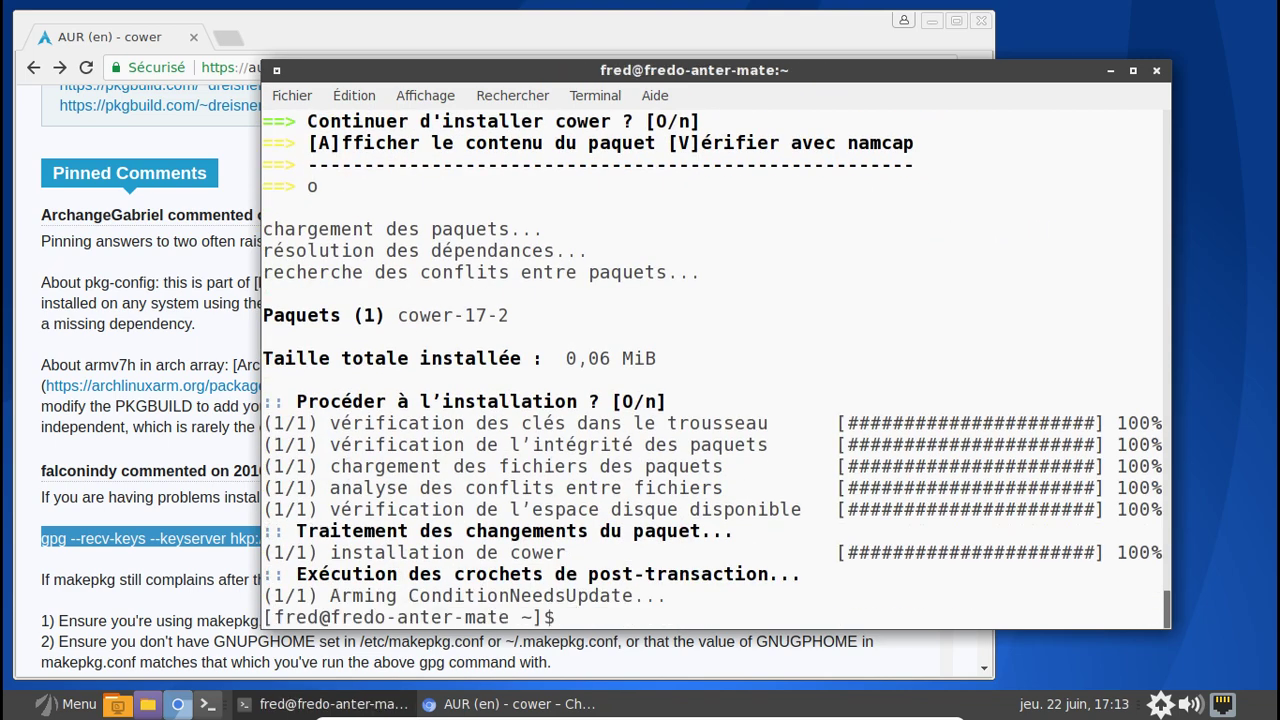
pyautogui.press('Up')
pyautogui.press('BackSpace')
pyautogui.press('BackSpace')
pyautogui.press('BackSpace')
pyautogui.press('BackSpace')
pyautogui.press('BackSpace')
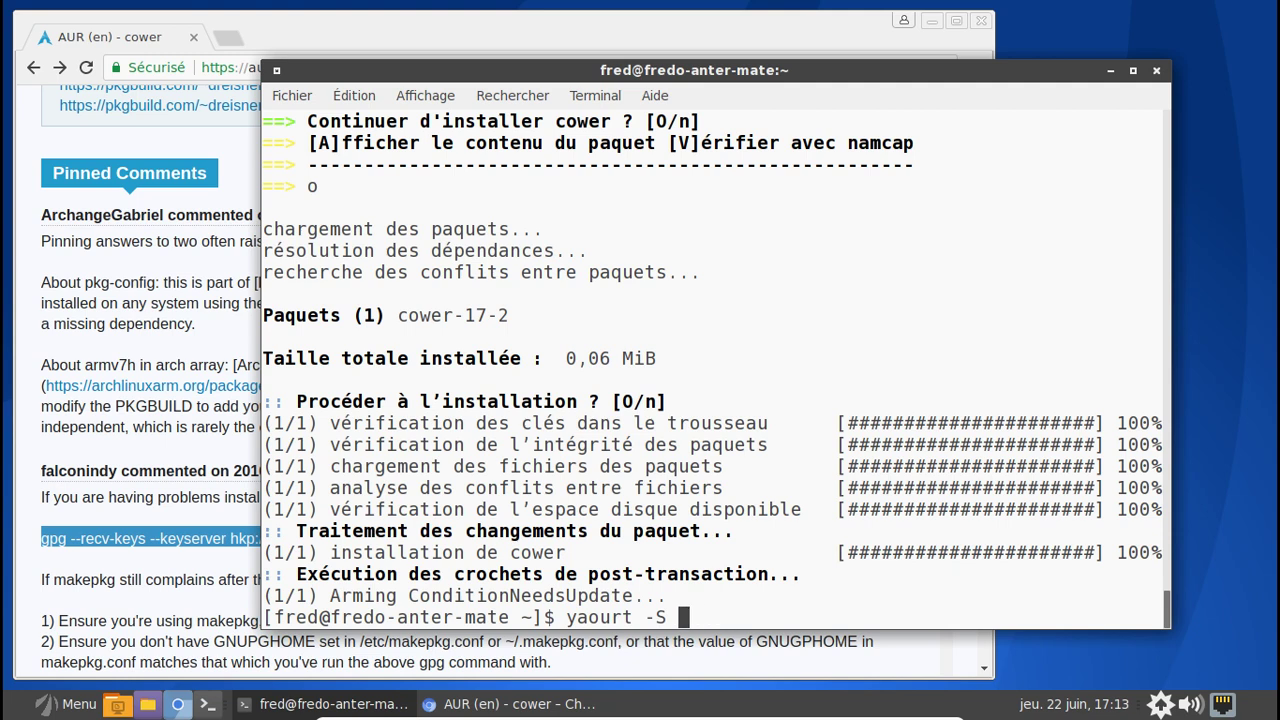
# - Install pacaur 4.7.9-1 with yaourt -S pacaur, accepting the expac dependency
pyautogui.write('pacaur')
pyautogui.press('Return')
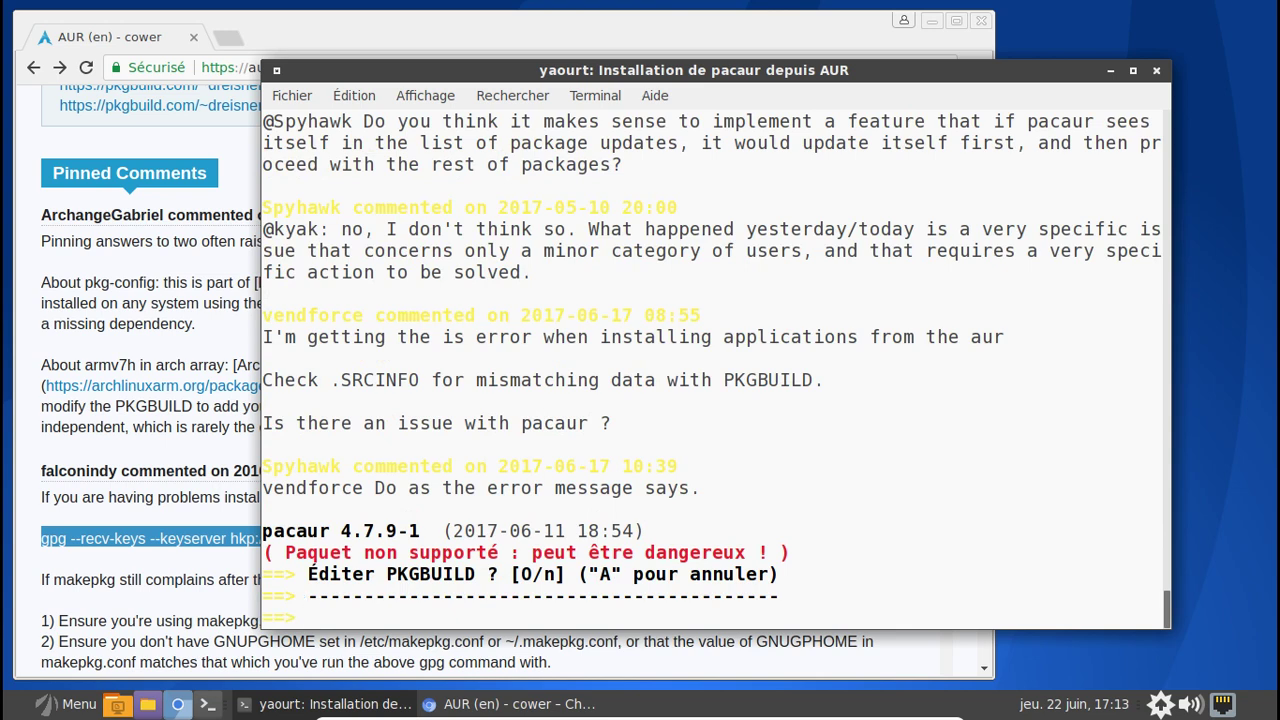
pyautogui.write('n')
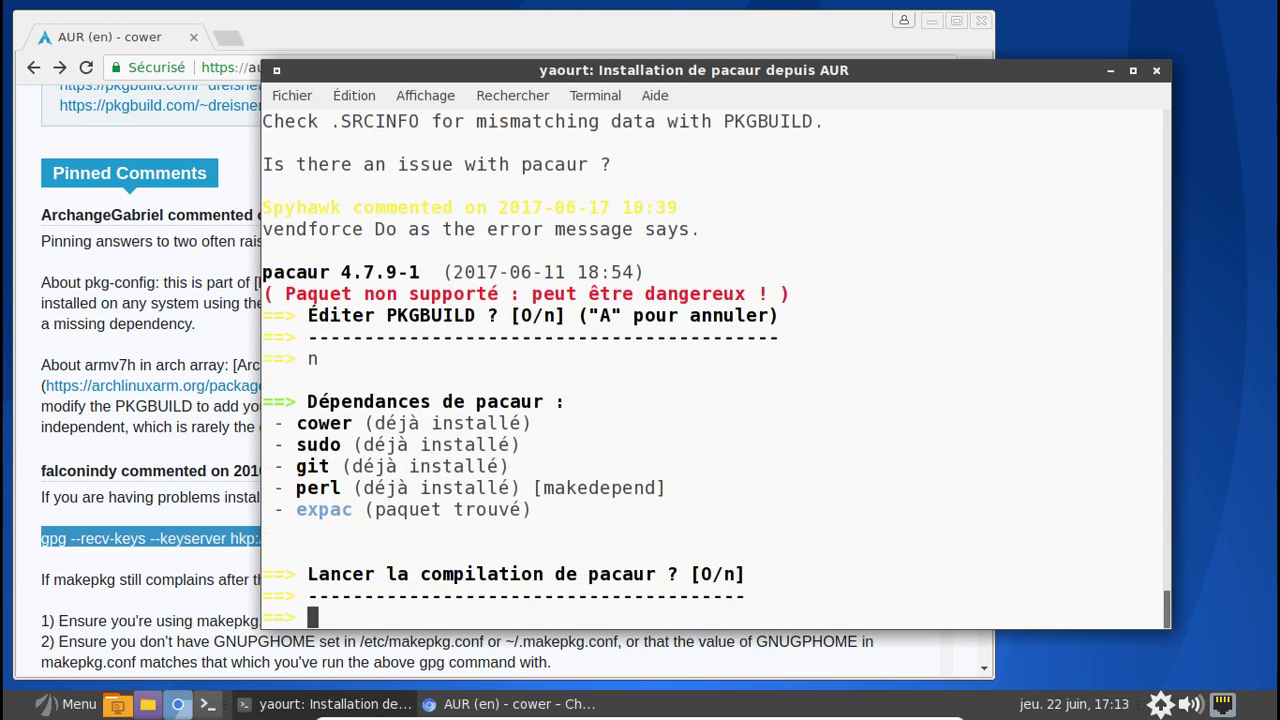
pyautogui.write('o')
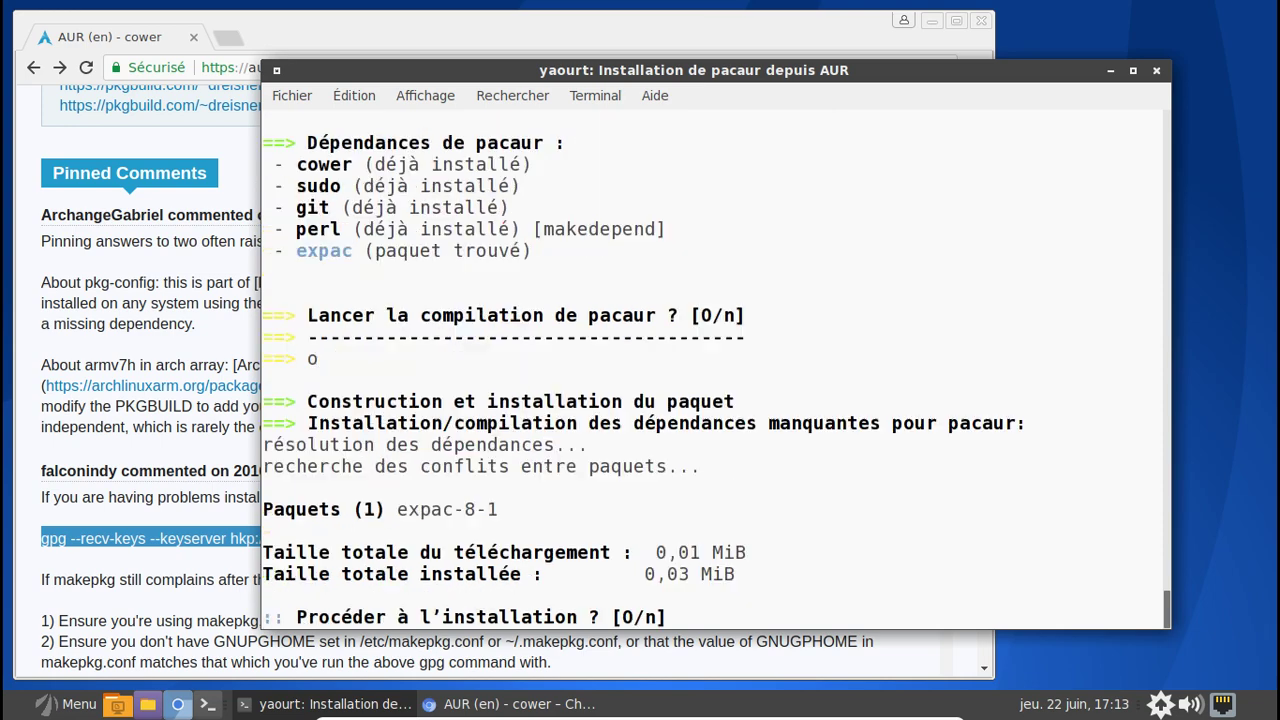
pyautogui.press('Return')
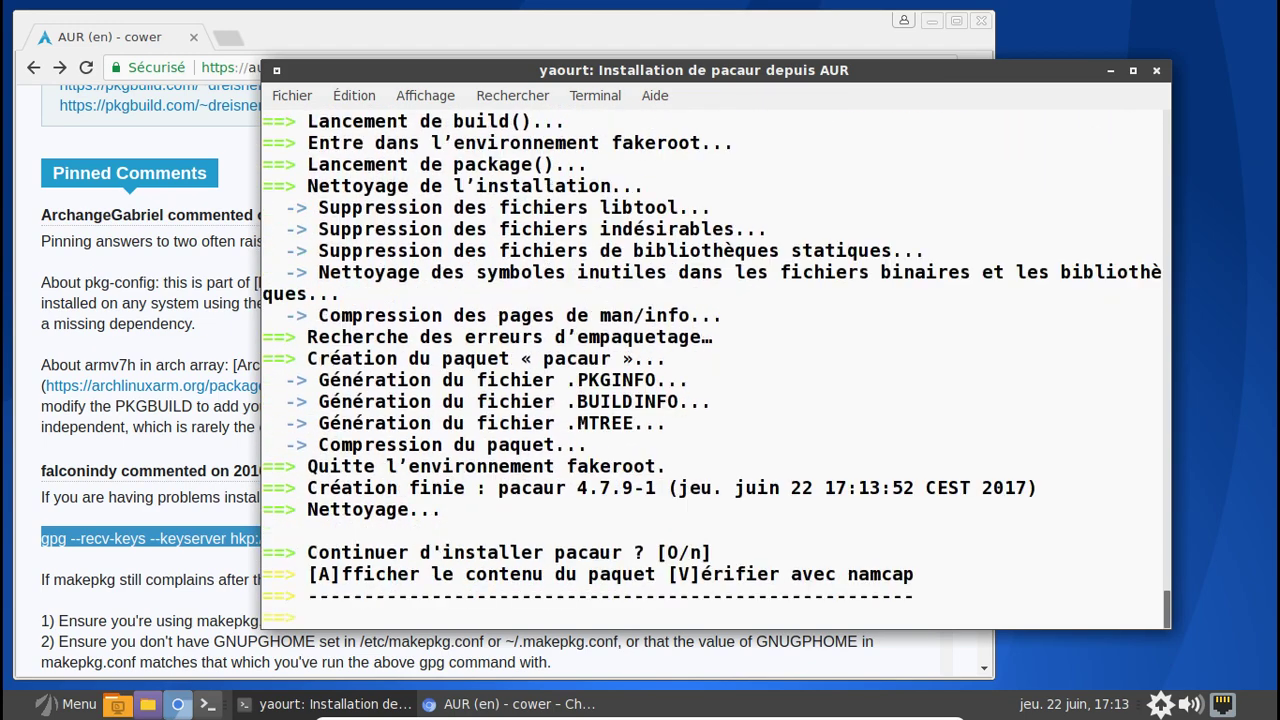
pyautogui.write('o')
pyautogui.press('Return')
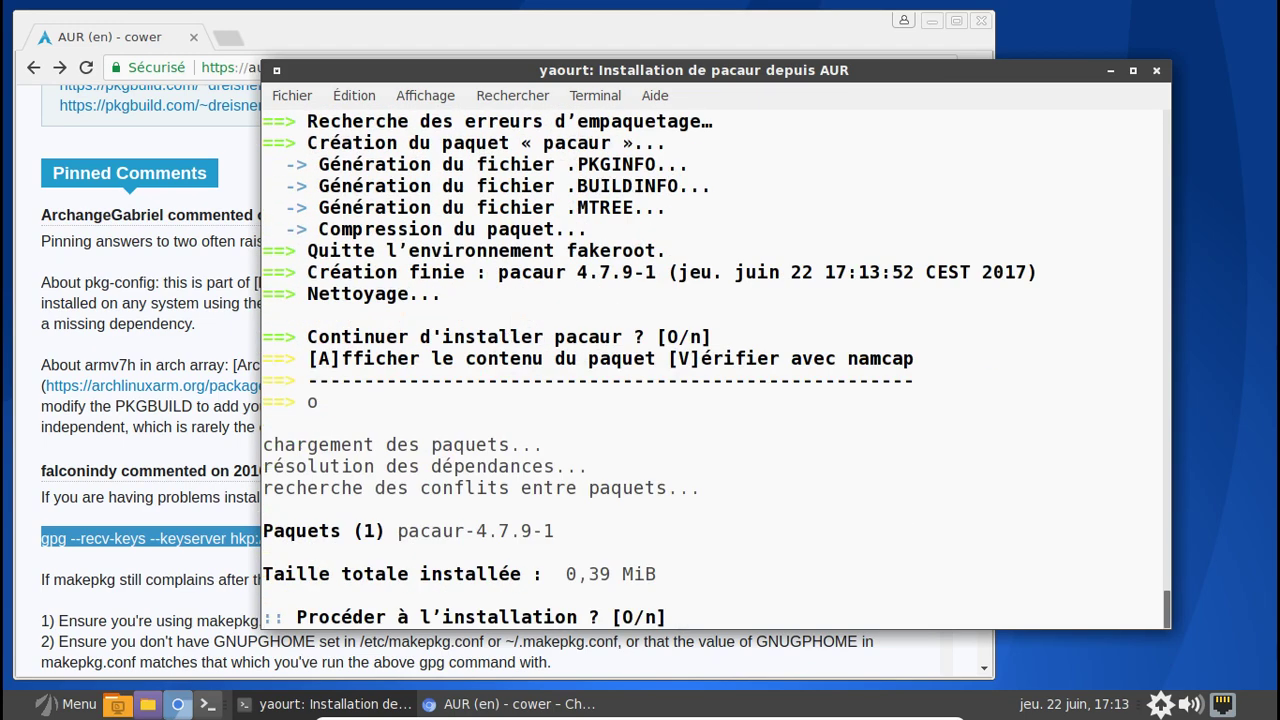
# - Remove yaourt and package-query with pacaur -Rcs yaourt
pyautogui.write('pacaury')
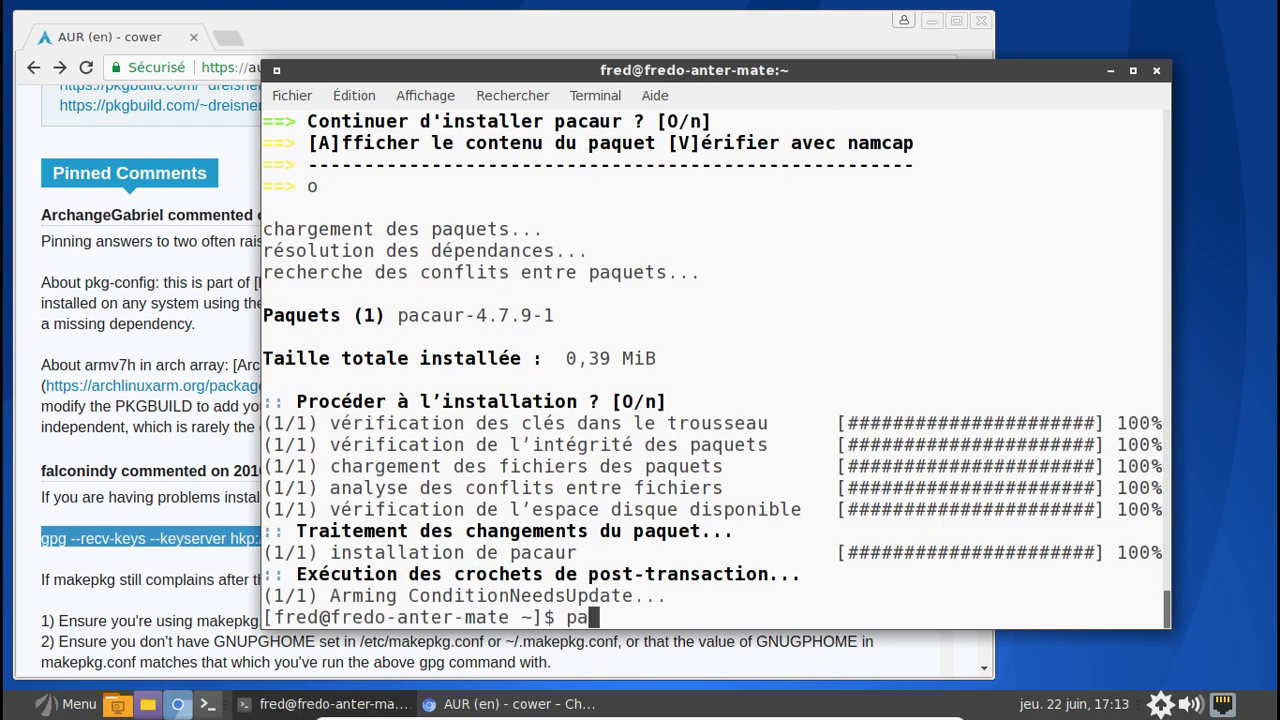
pyautogui.press('BackSpace')
pyautogui.write('-Rcs')
pyautogui.write('yaero')
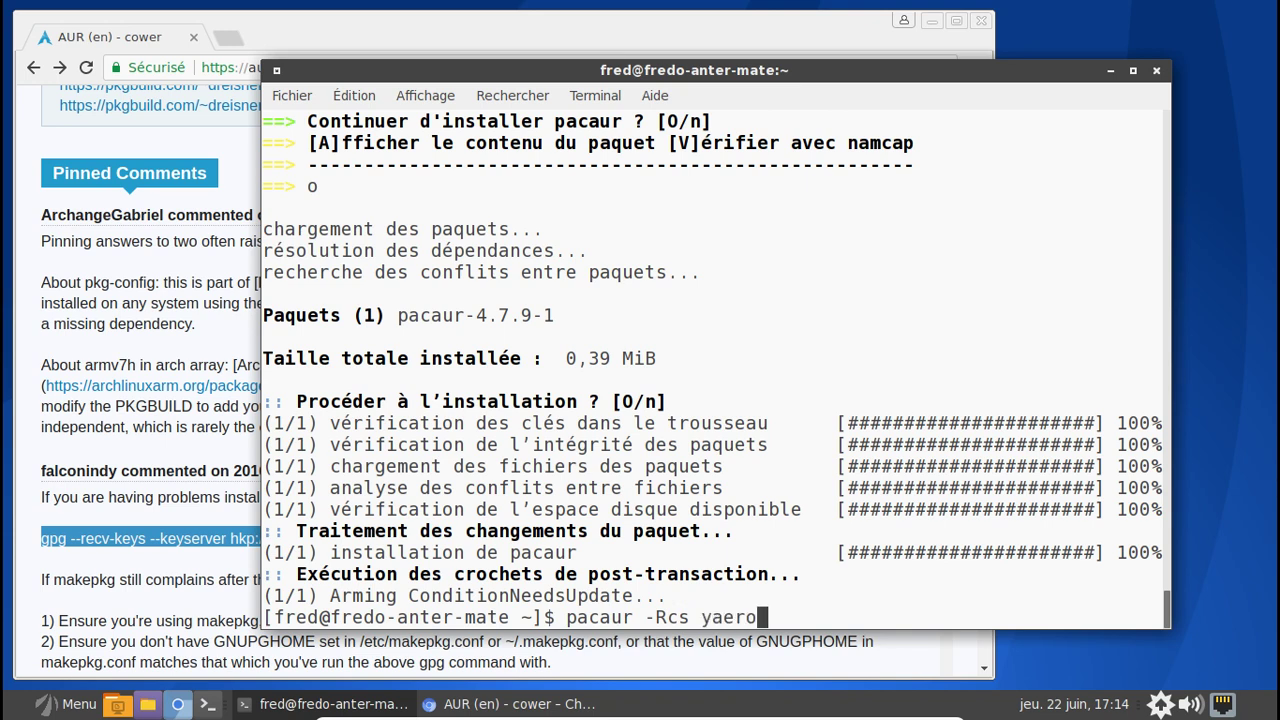
pyautogui.press('BackSpace')
pyautogui.press('BackSpace')
pyautogui.press('BackSpace')
pyautogui.write('ourt')
pyautogui.press('Return')
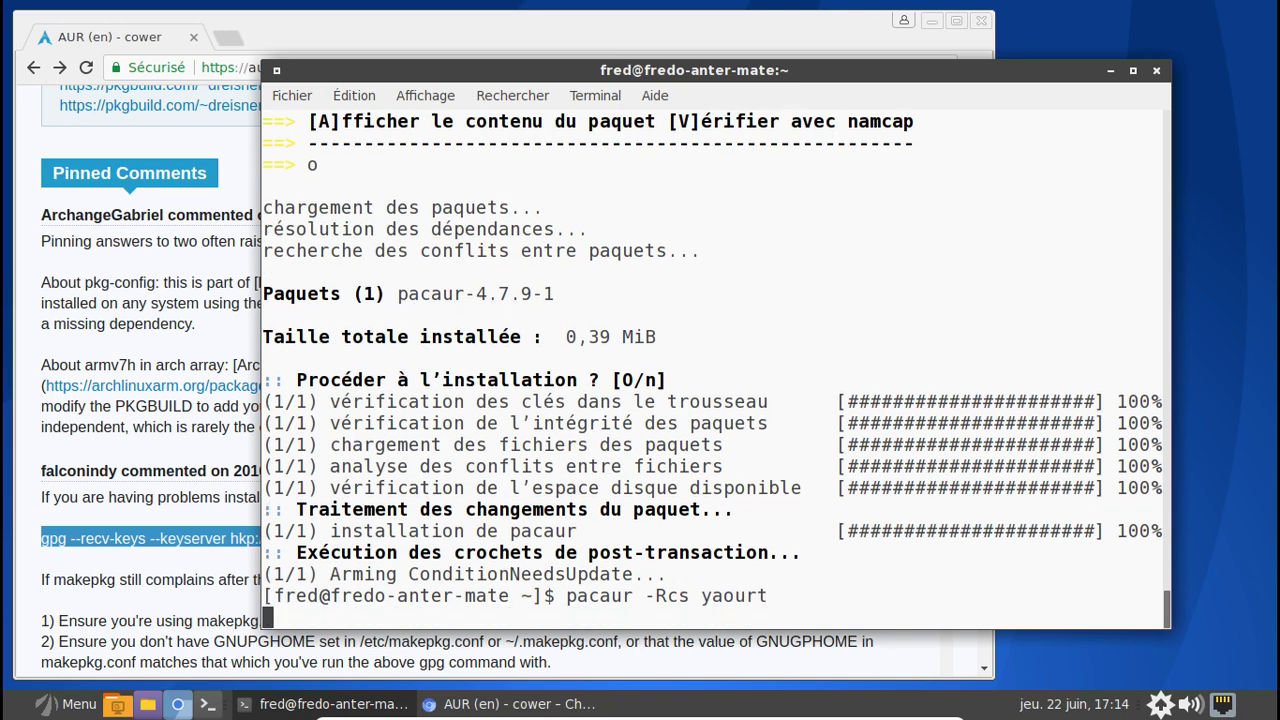
pyautogui.press('Return')
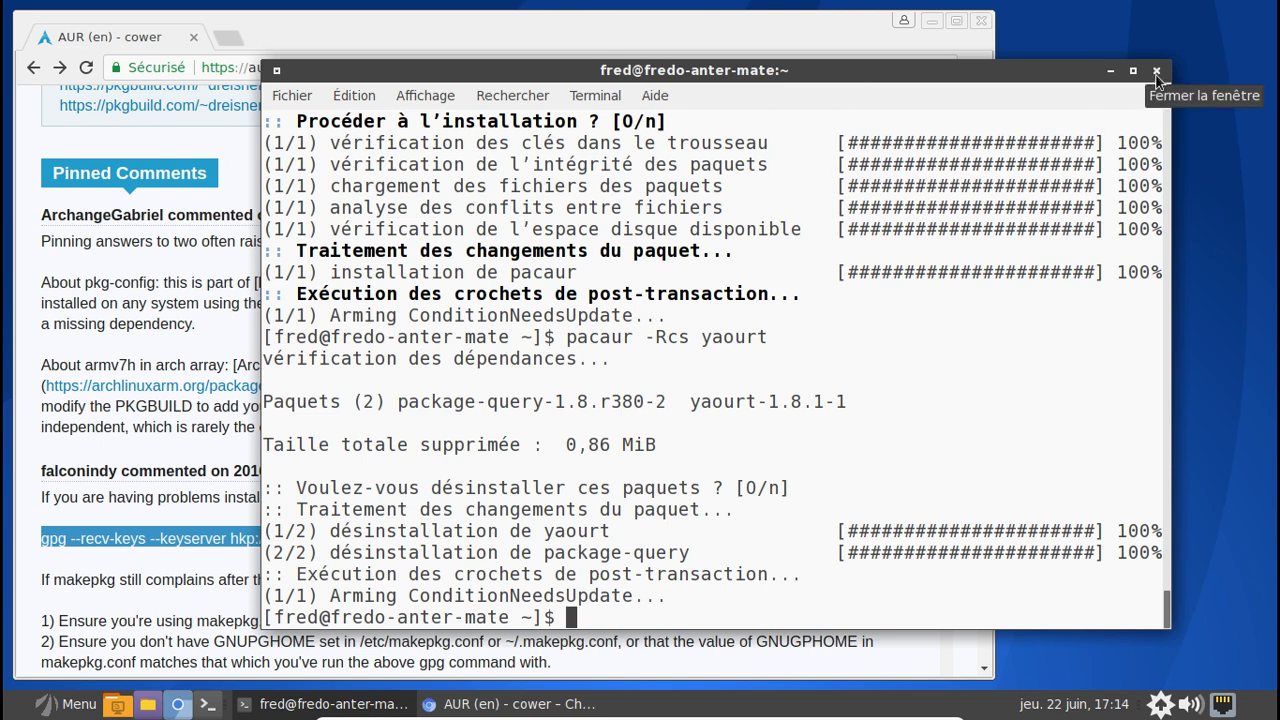
# - List foreign packages with pacaur -Qm, then with pacaur -Qam
pyautogui.write('pacaur -Qml')
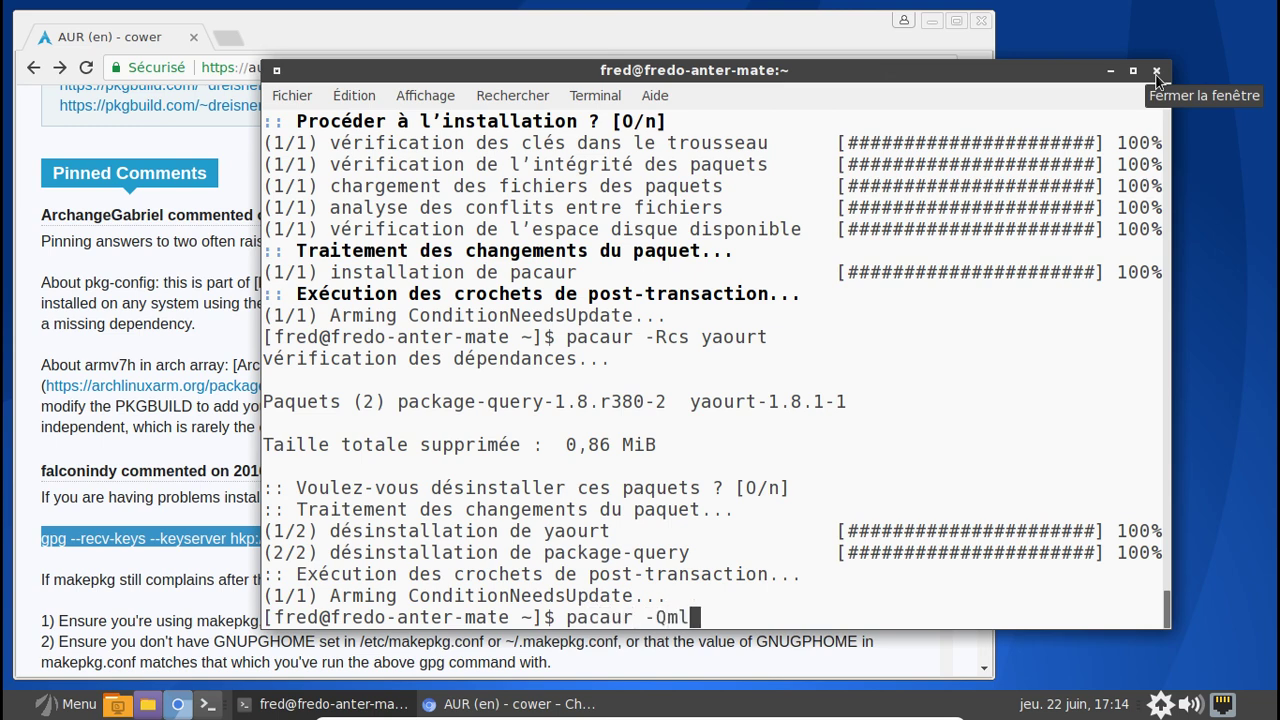
pyautogui.press('BackSpace')
pyautogui.press('Return')
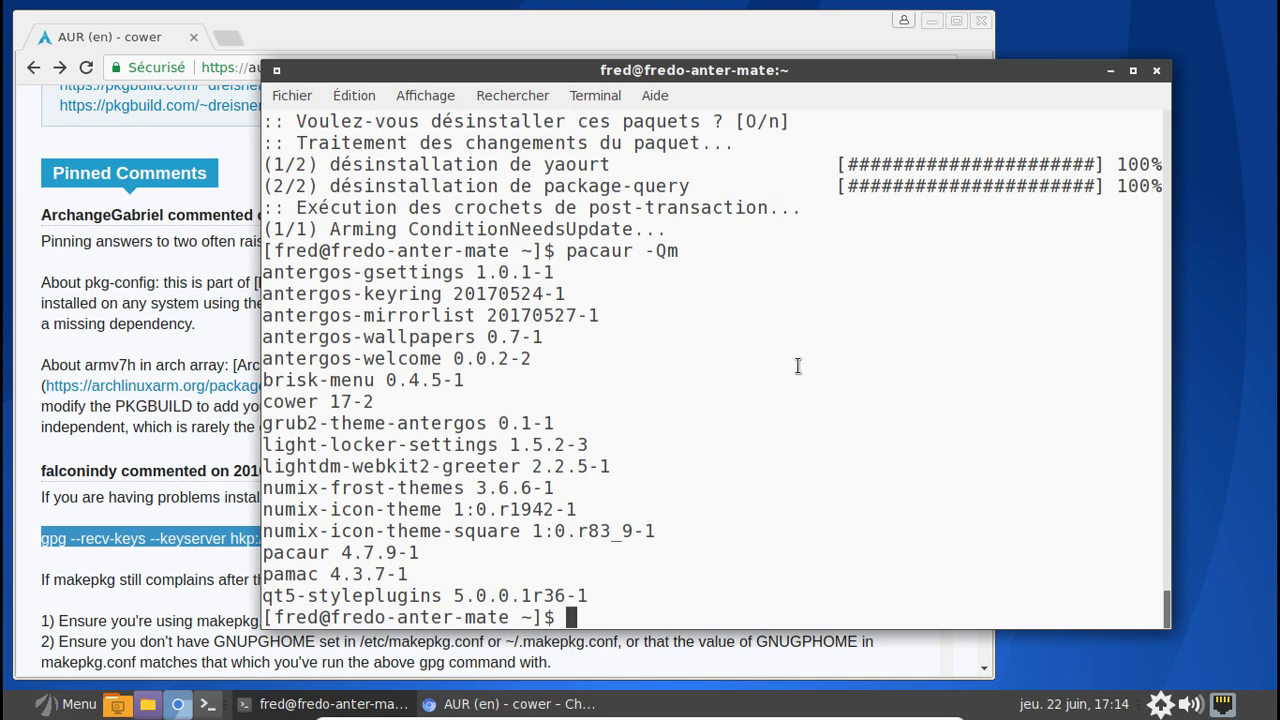
pyautogui.press('Up')
pyautogui.press('Left')
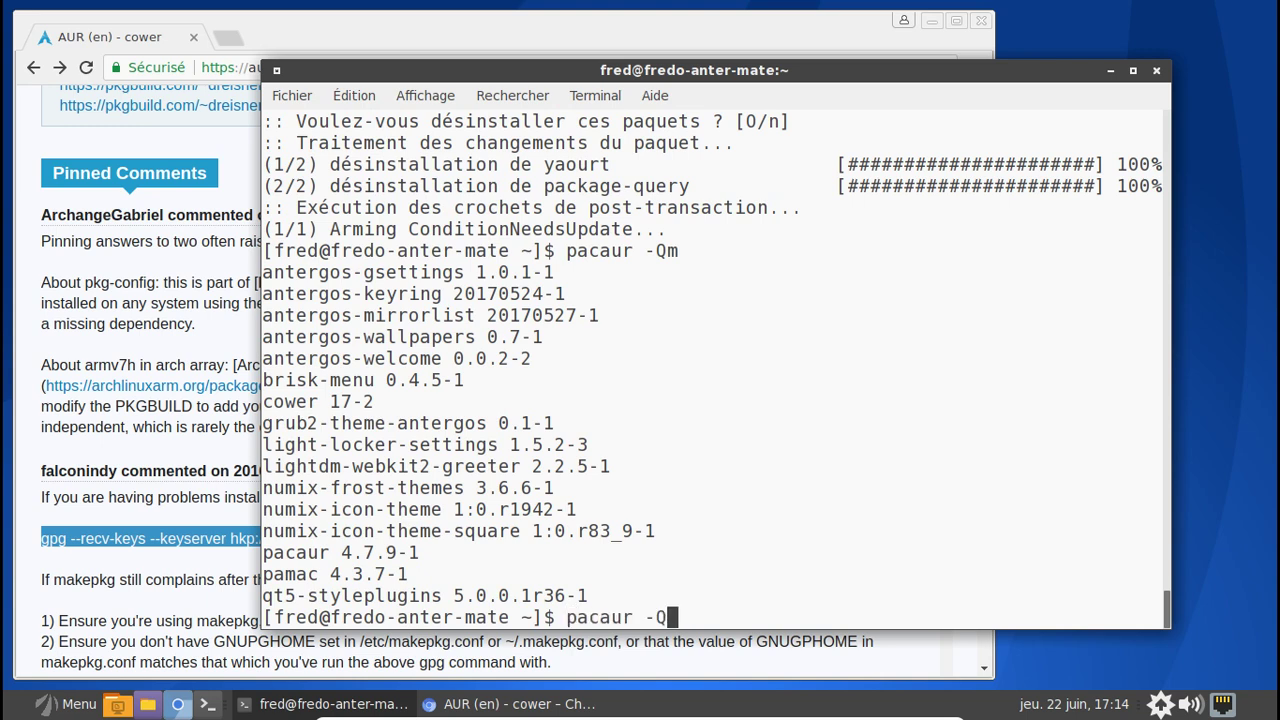
pyautogui.write('a')
pyautogui.press('Return')
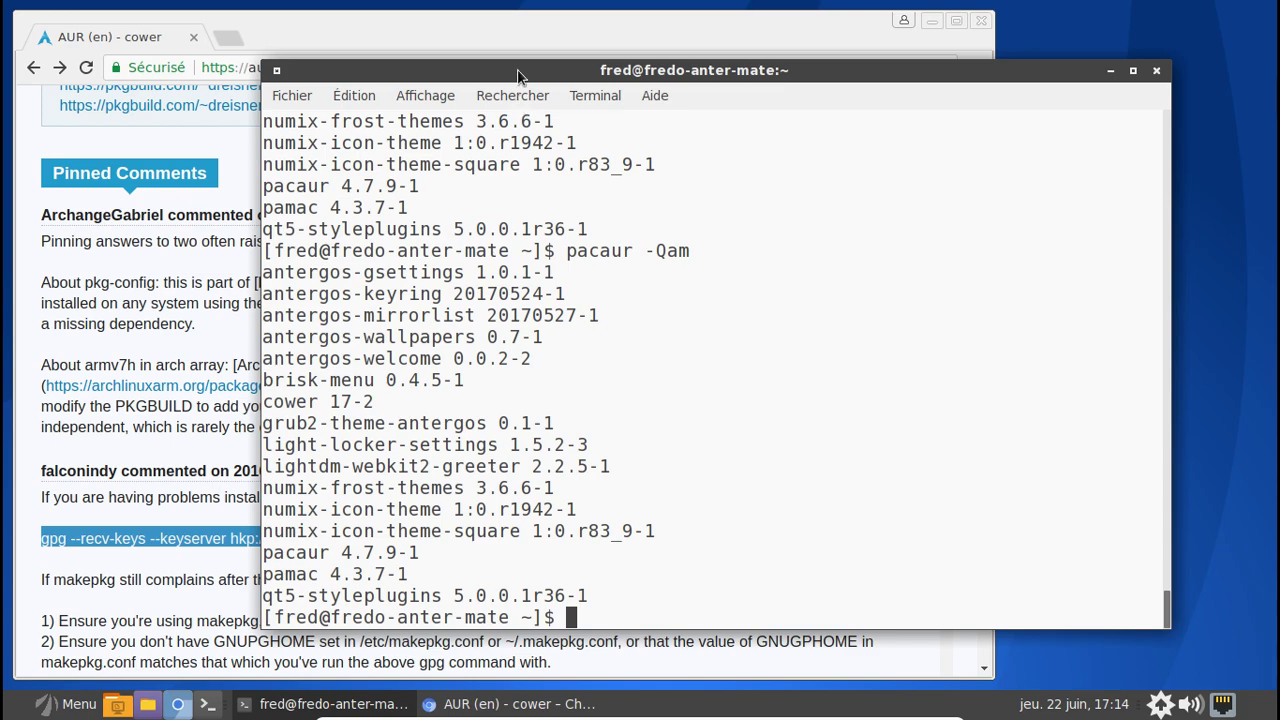
# - Search the AUR website for numix packages and scroll the results
pyautogui.click(521, 34)
pyautogui.click(981, 120)
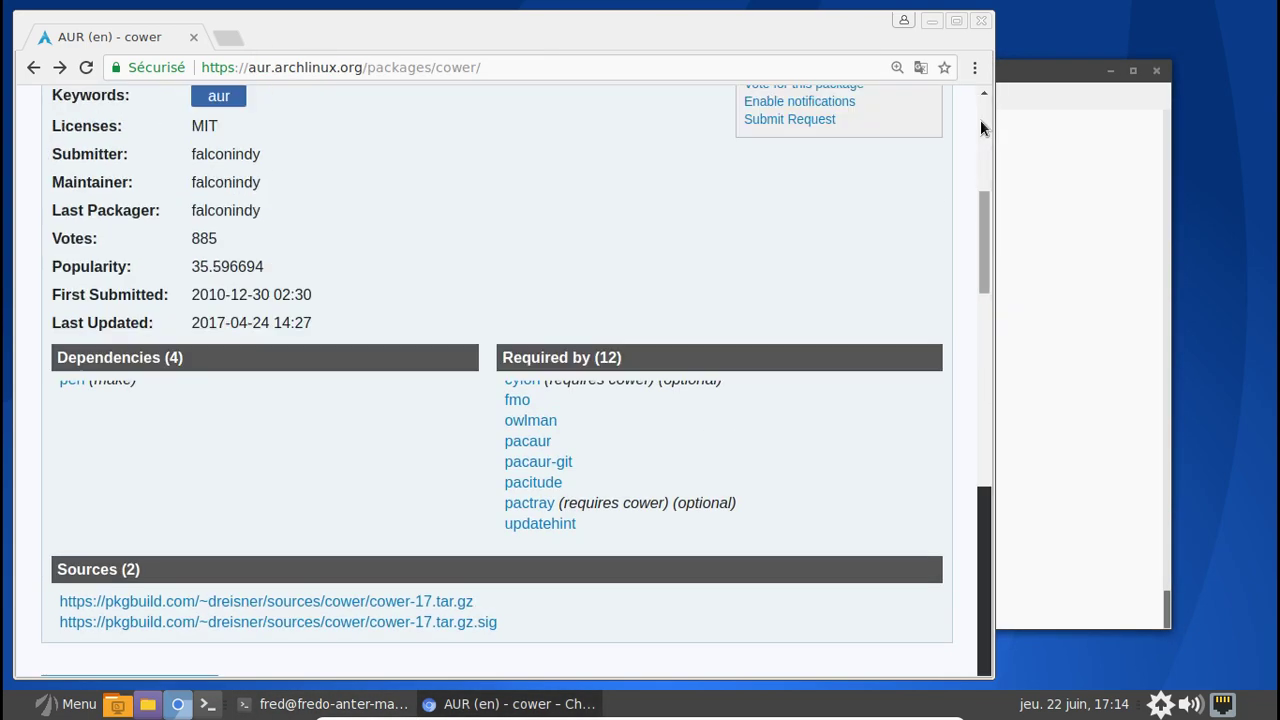
pyautogui.moveTo(366, 211); pyautogui.dragTo(276, 212)
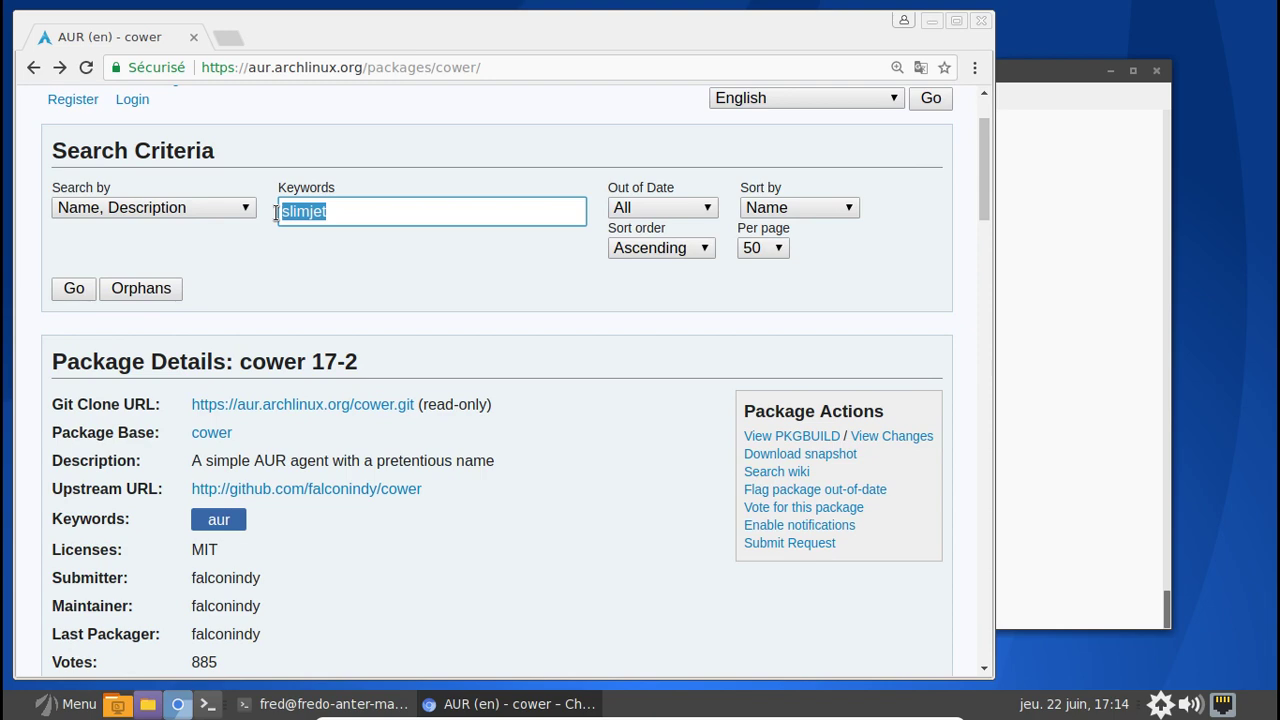
pyautogui.write('in')
pyautogui.write('mix')
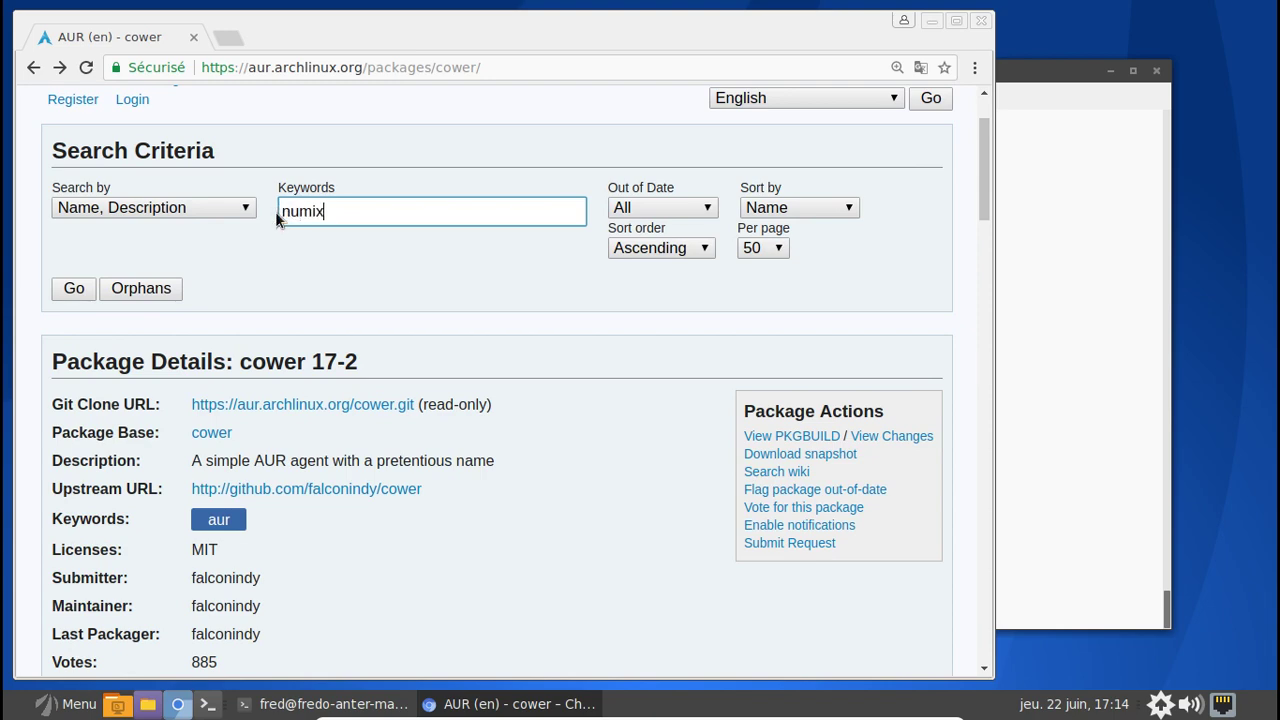
pyautogui.press('Return')
pyautogui.scroll(-6, 540, 390)
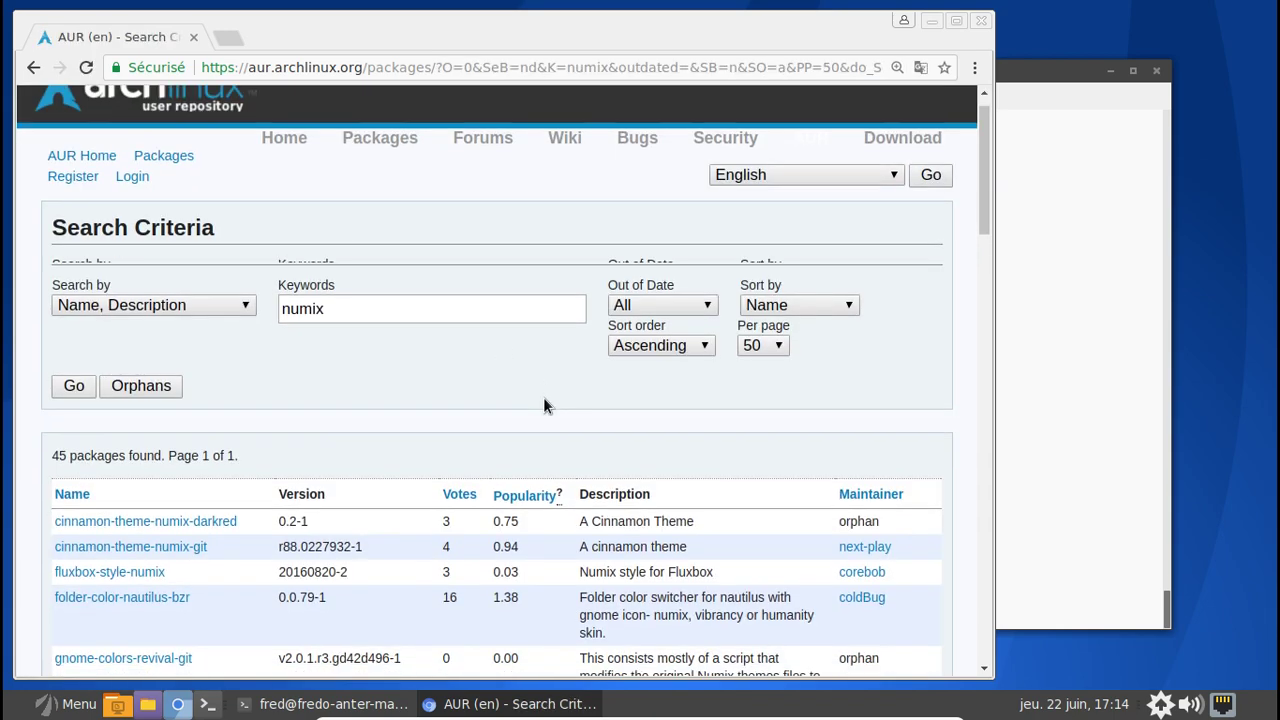
pyautogui.scroll(-5, 545, 405)
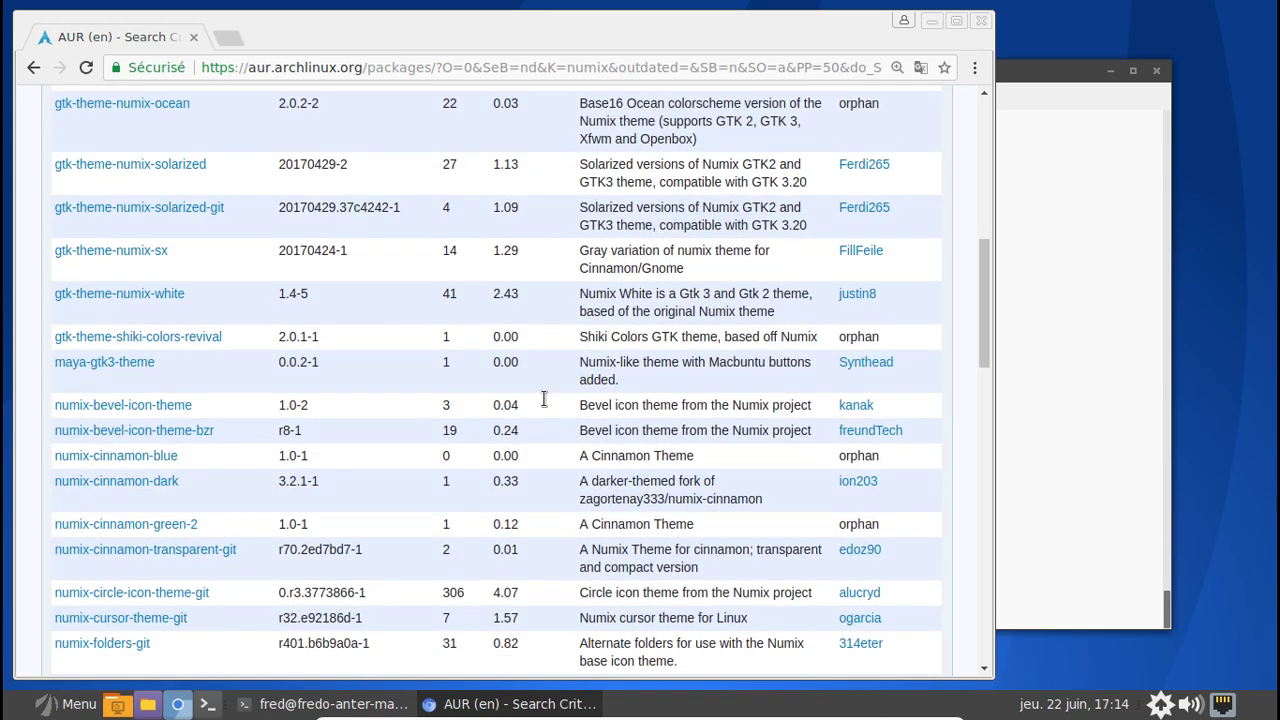
# - Compare the AUR numix results table against the terminal's pacaur -Qam foreign-package list
pyautogui.hotkey('alt', 'Tab')
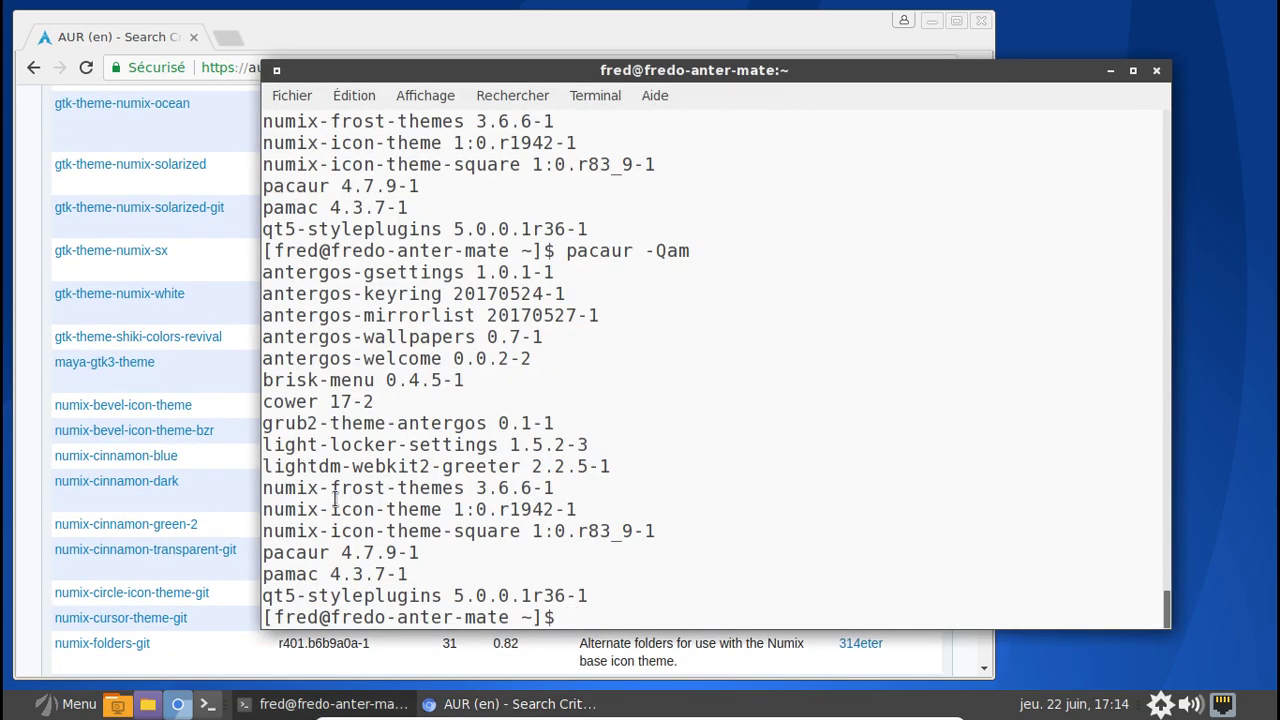
pyautogui.click(232, 500)
pyautogui.scroll(-1, 232, 500)
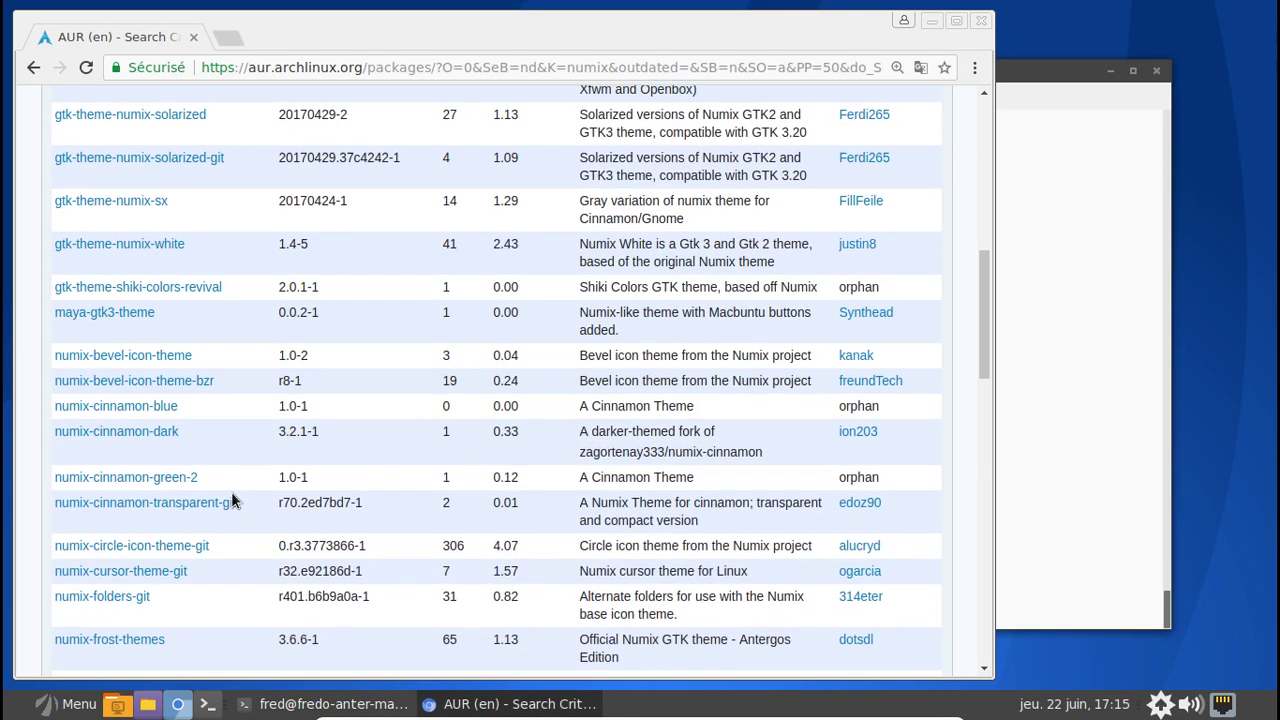
pyautogui.hotkey('alt', 'Tab')
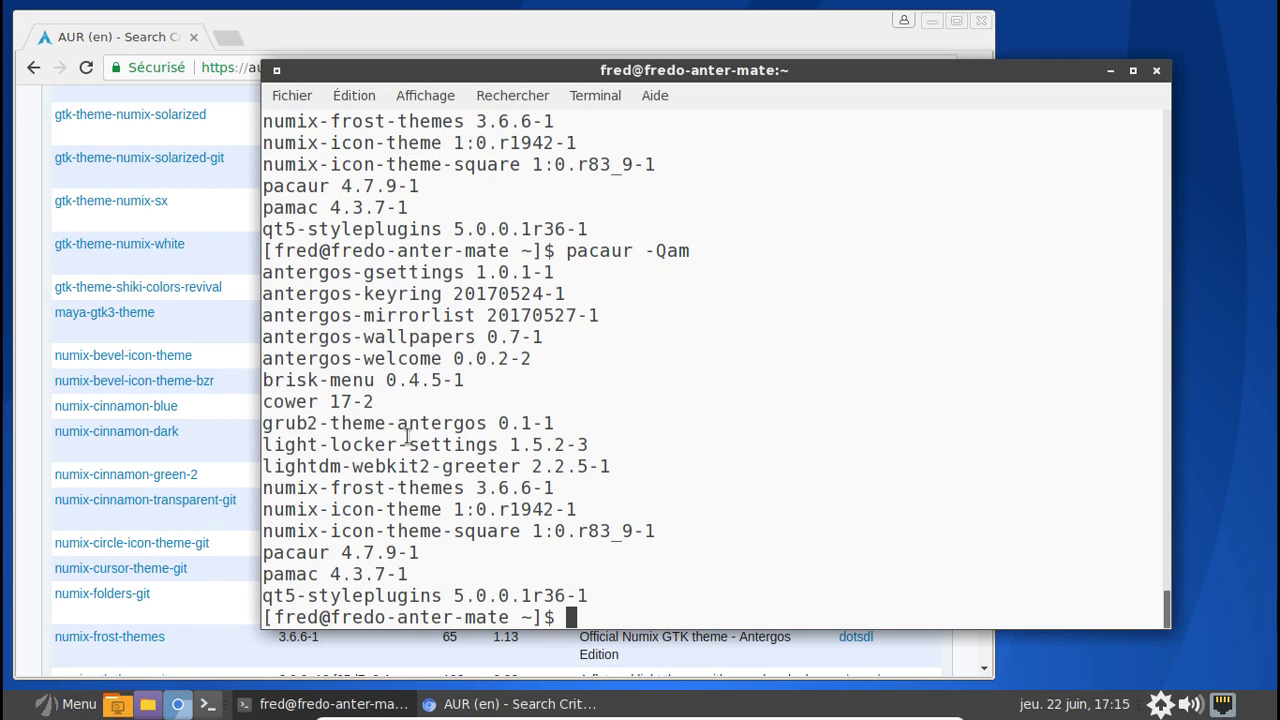
pyautogui.click(238, 543)
pyautogui.scroll(-3, 238, 543)
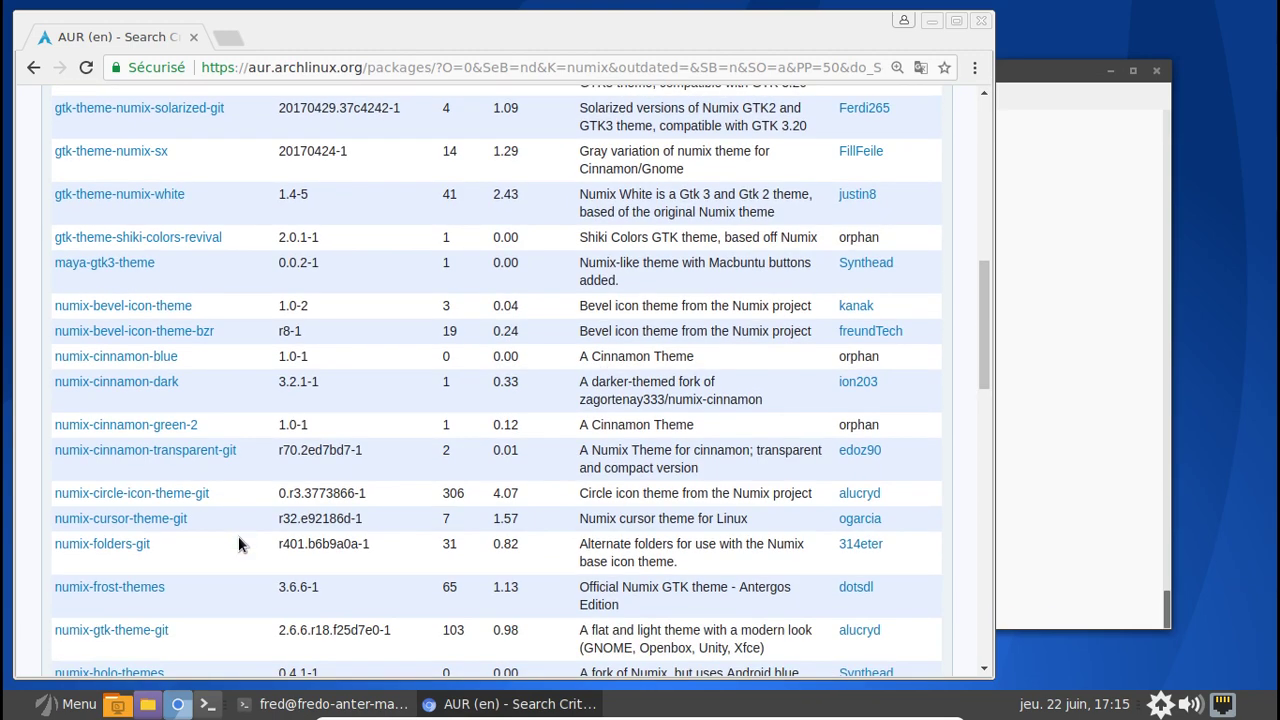
pyautogui.scroll(-3, 238, 543)
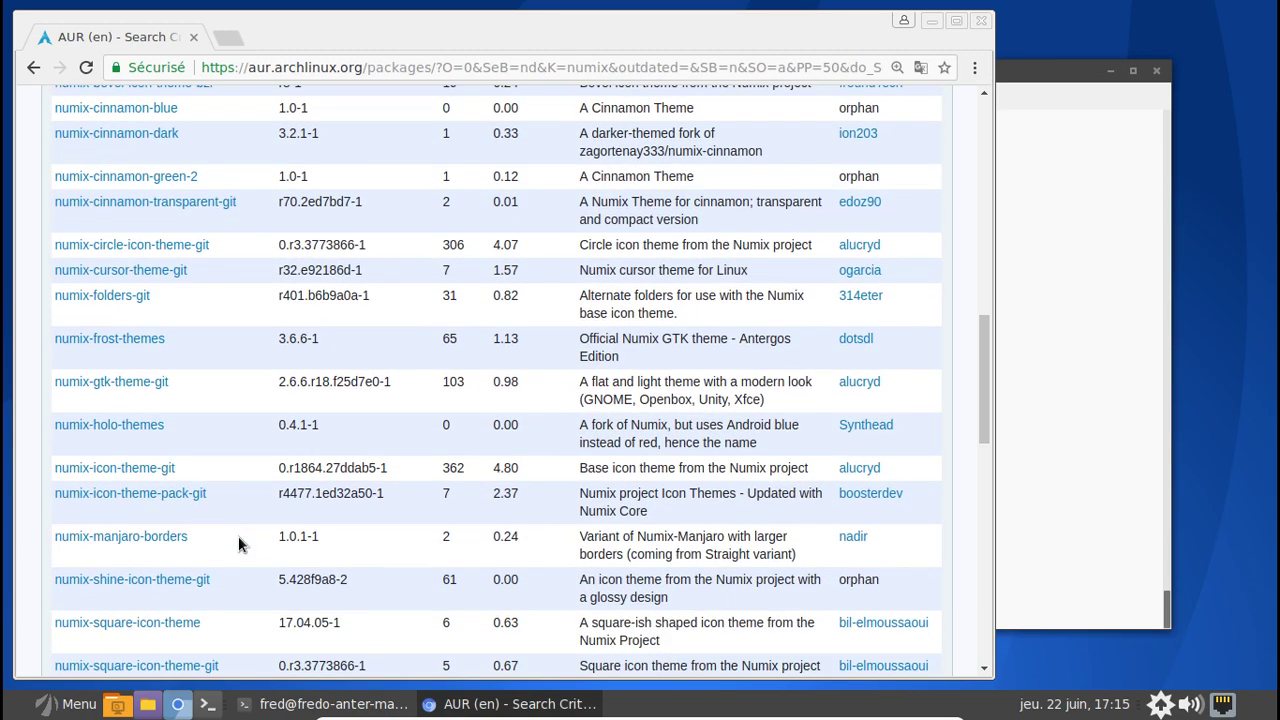
pyautogui.hotkey('alt', 'Tab')
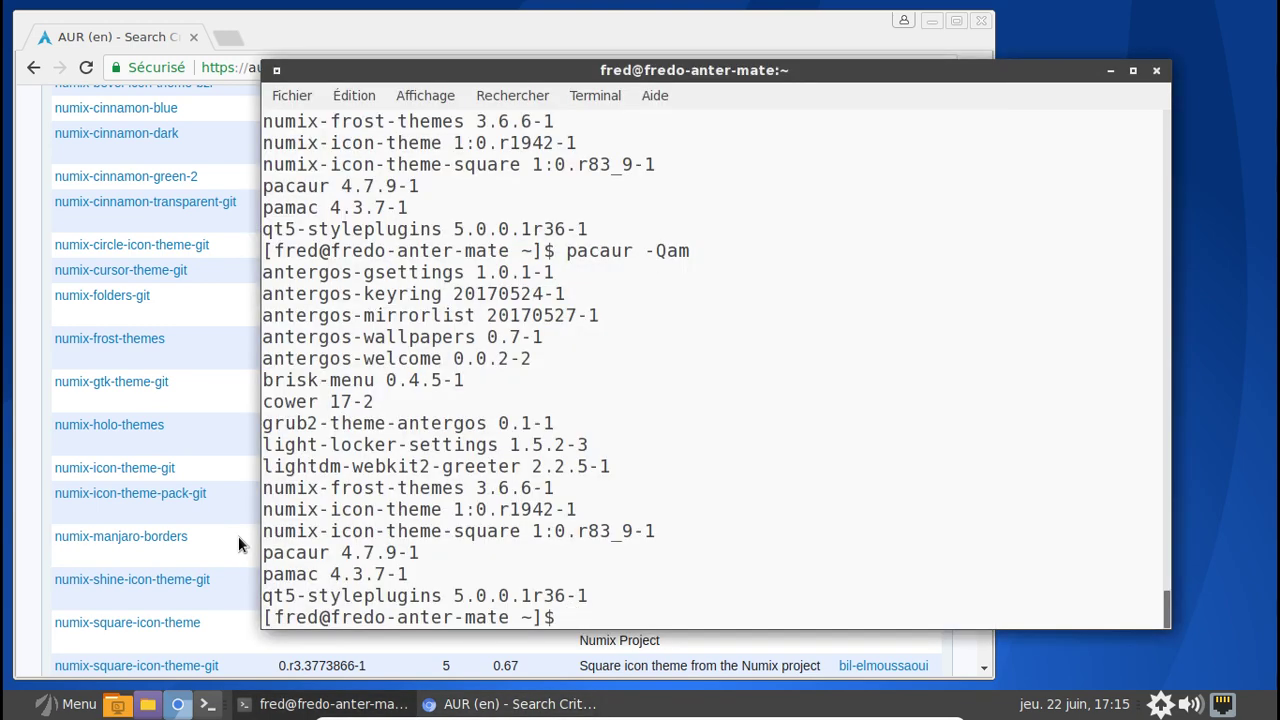
pyautogui.hotkey('alt', 'Tab')
pyautogui.scroll(2, 238, 543)
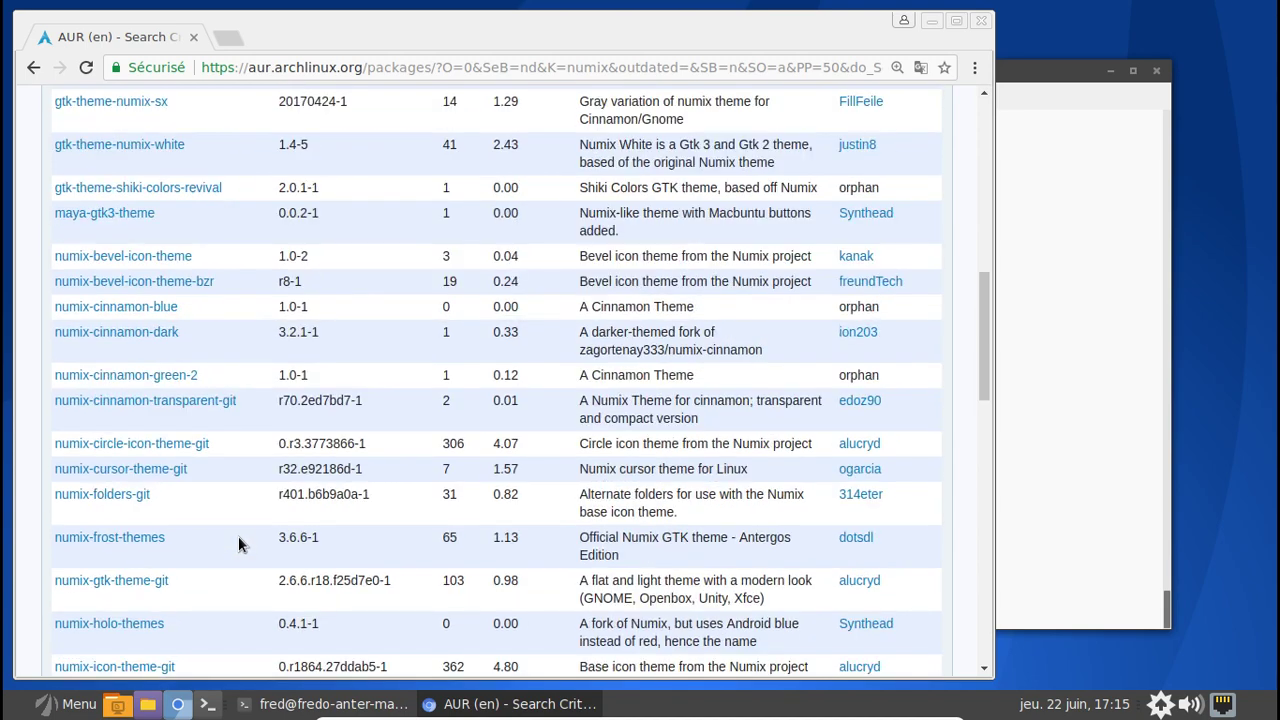
pyautogui.scroll(-2, 238, 543)
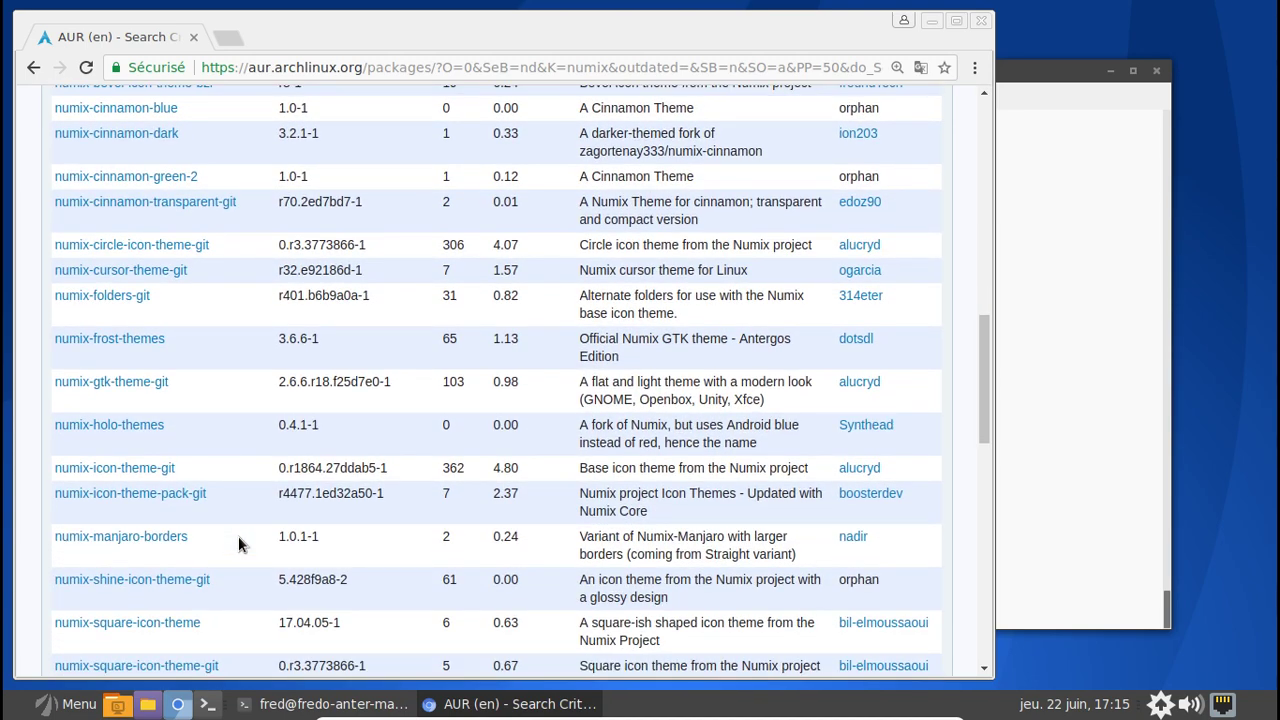
pyautogui.scroll(-2, 238, 536)
pyautogui.scroll(-3, 238, 543)
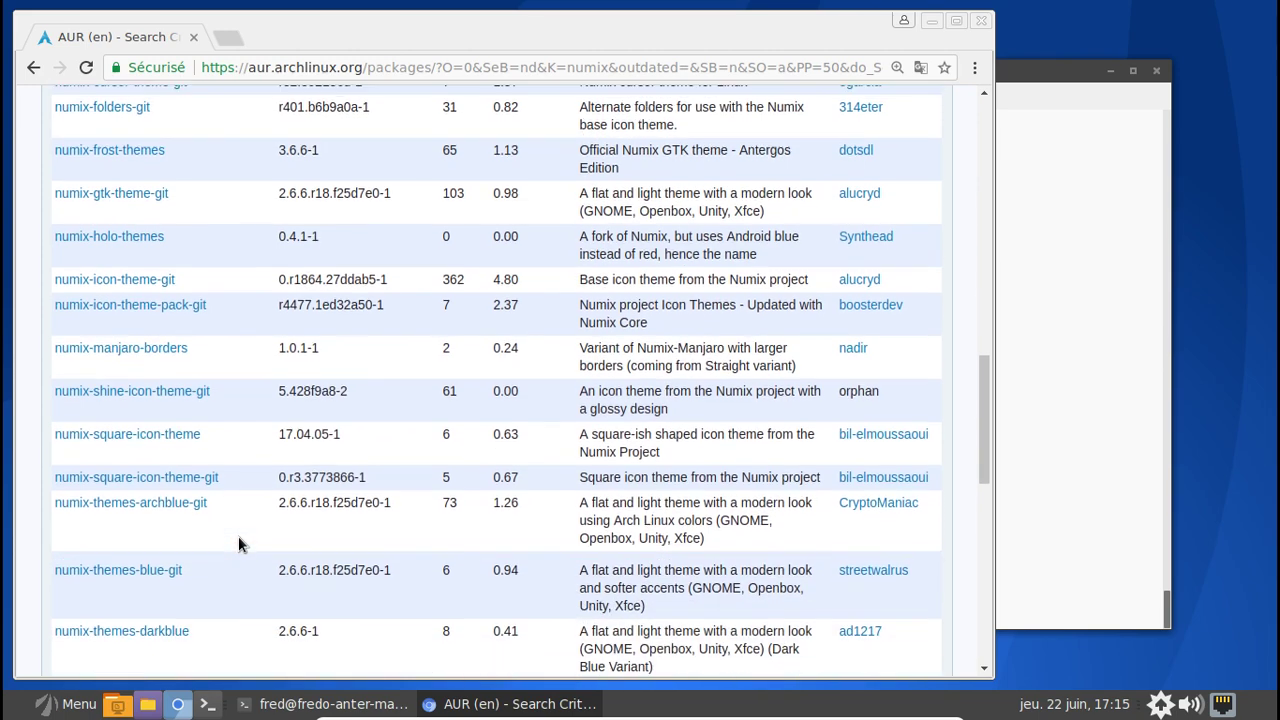
pyautogui.scroll(4, 238, 543)
pyautogui.scroll(2, 238, 543)
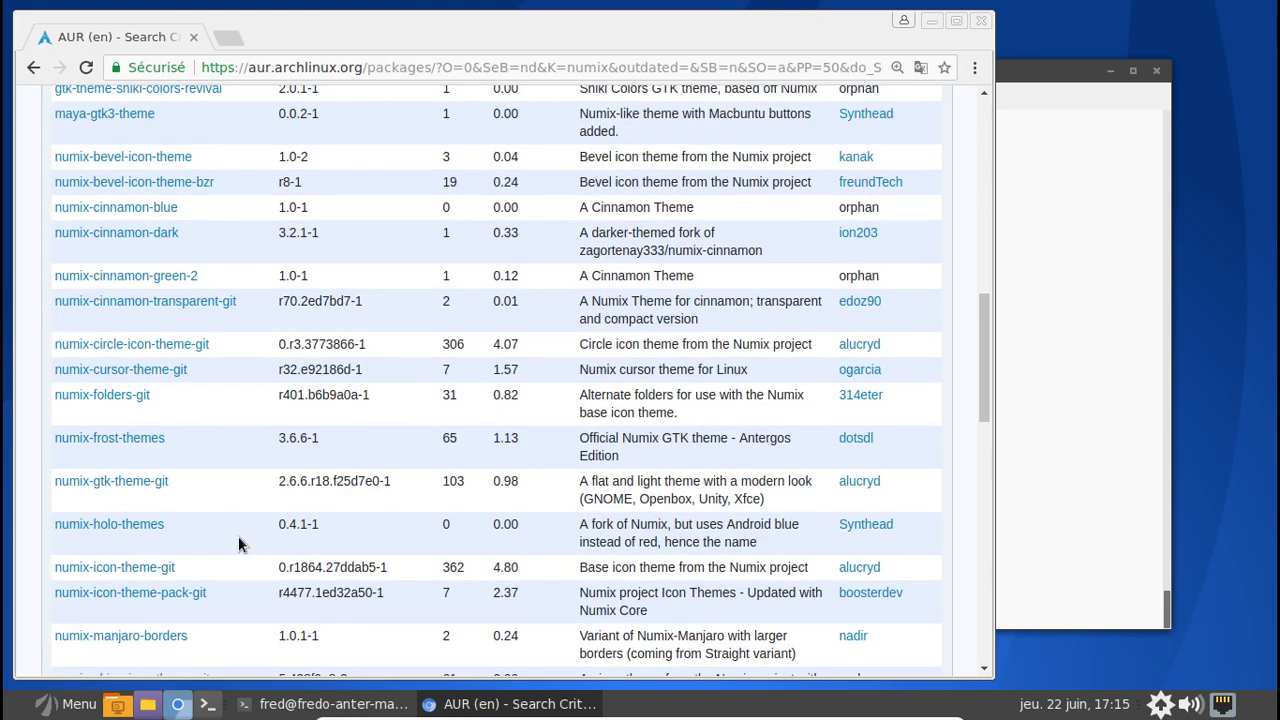
pyautogui.hotkey('alt', 'Tab')
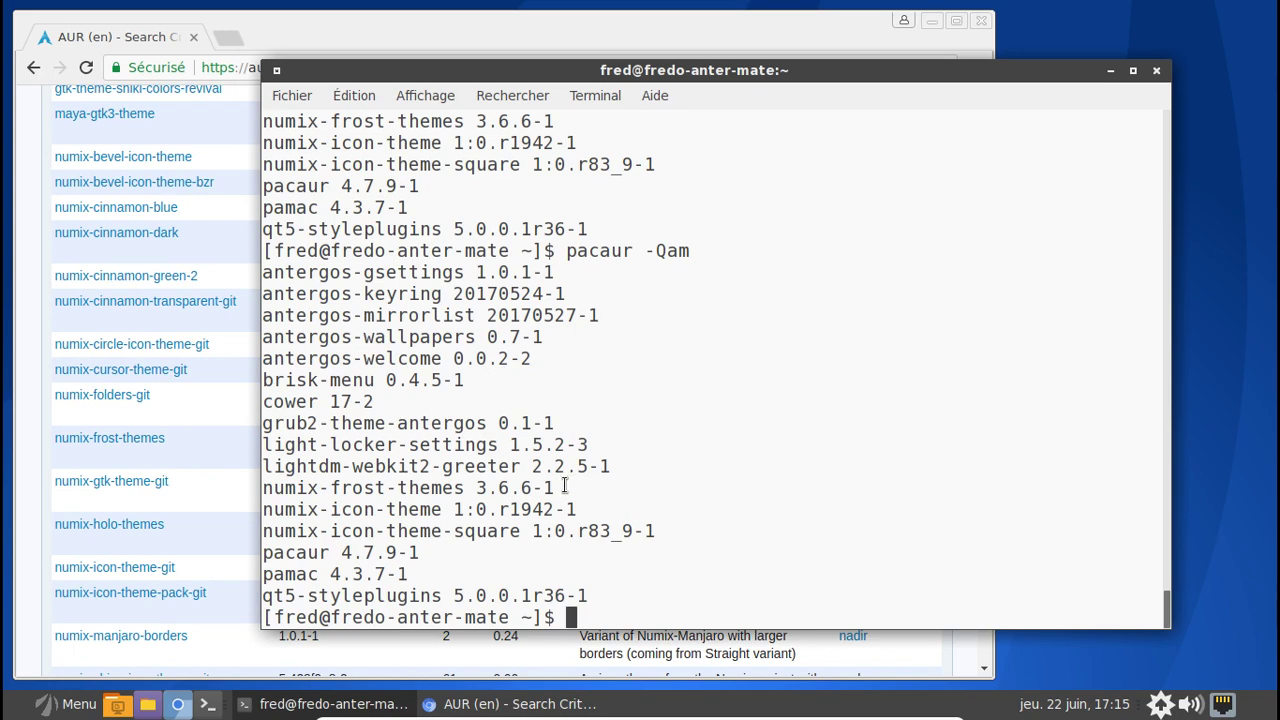
pyautogui.scroll(-1, 204, 549)
pyautogui.scroll(-2, 204, 560)
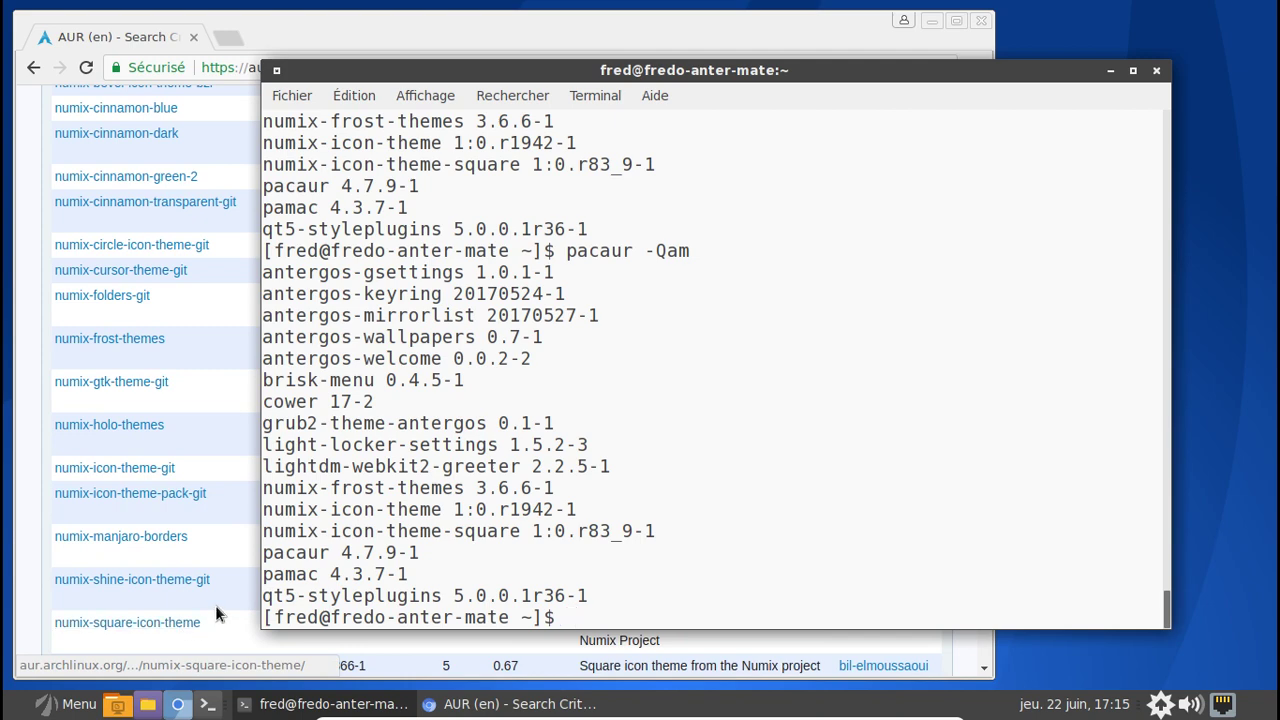
# - Take a final look at the AUR package table, then close the terminal window
pyautogui.click(235, 621)
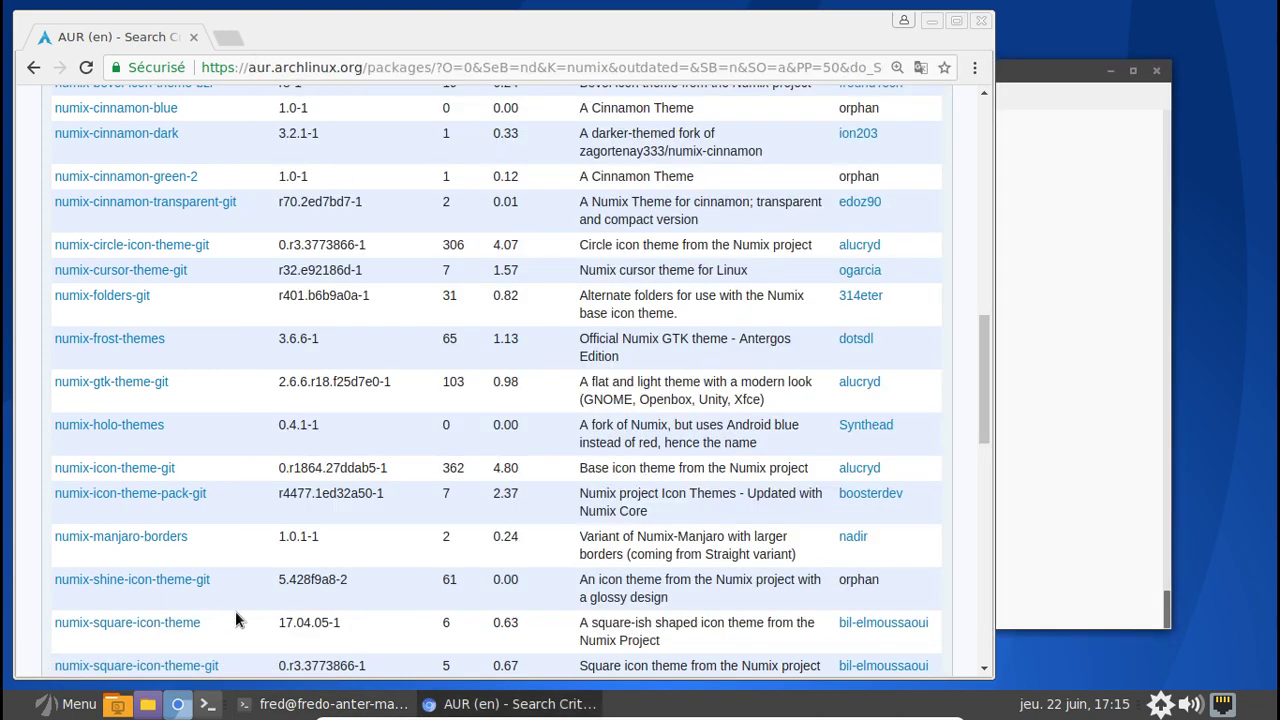
pyautogui.hotkey('alt', 'Tab')
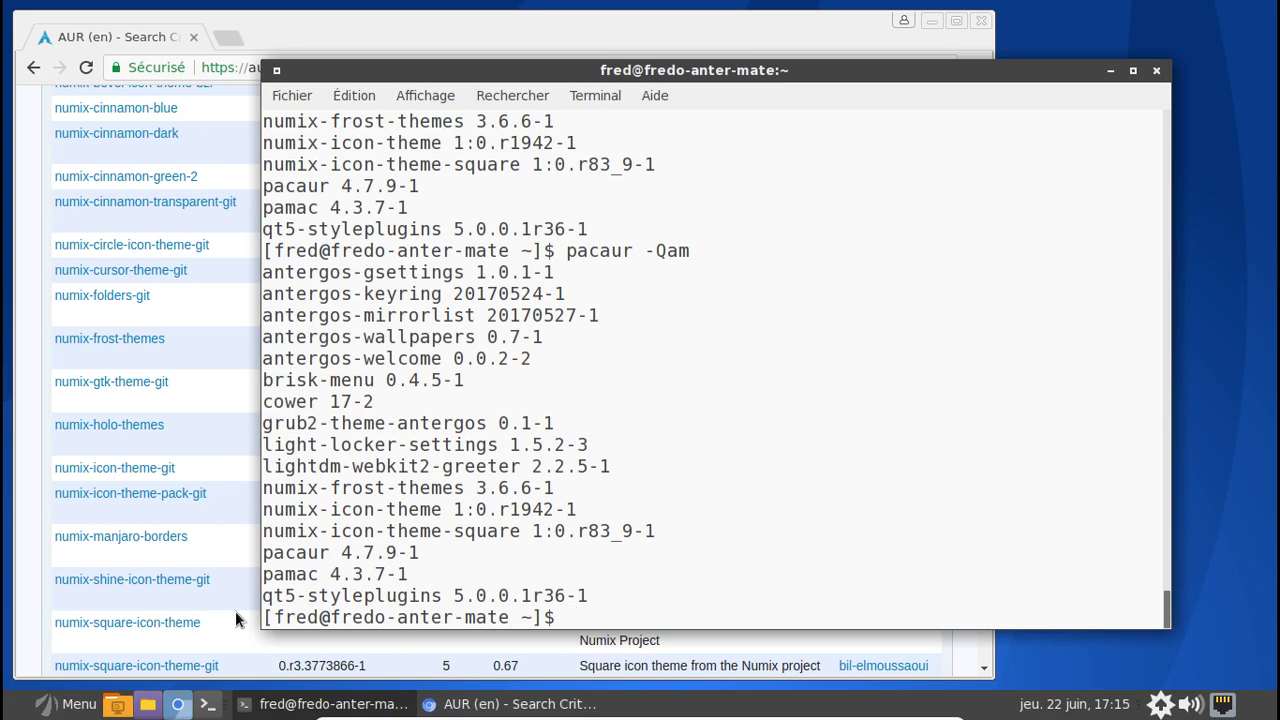
pyautogui.click(236, 621)
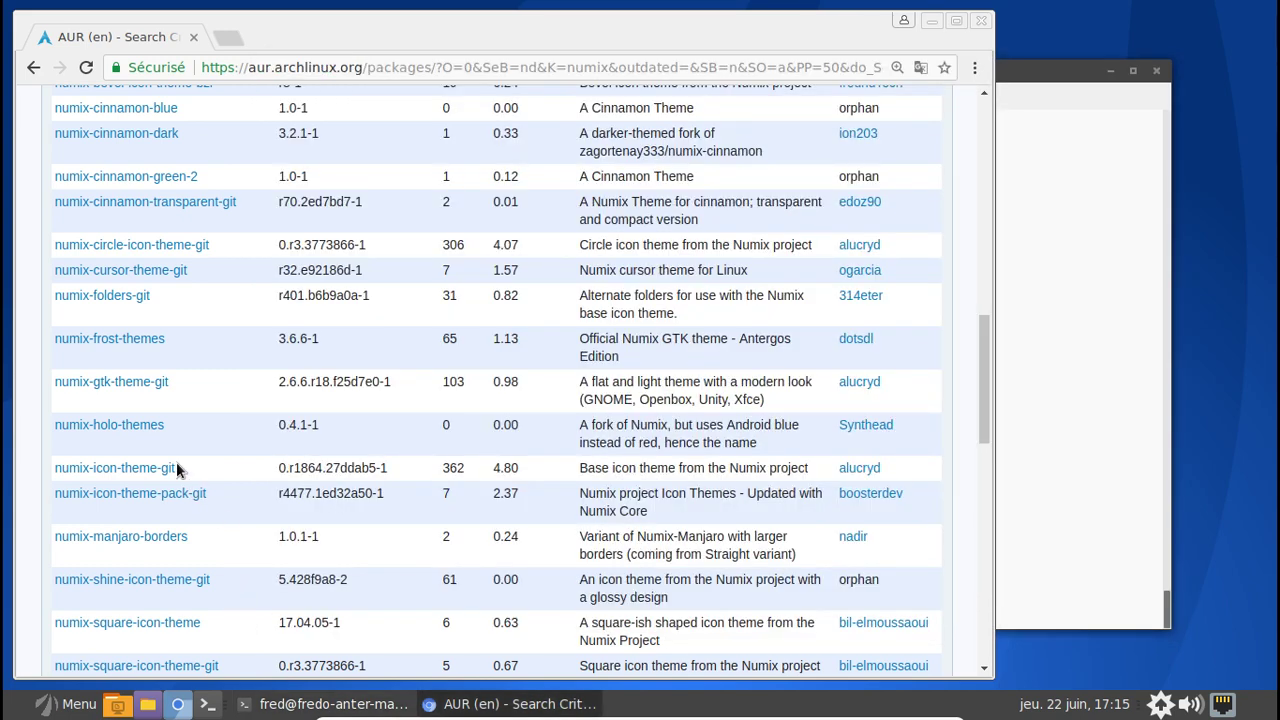
pyautogui.click(1089, 198)
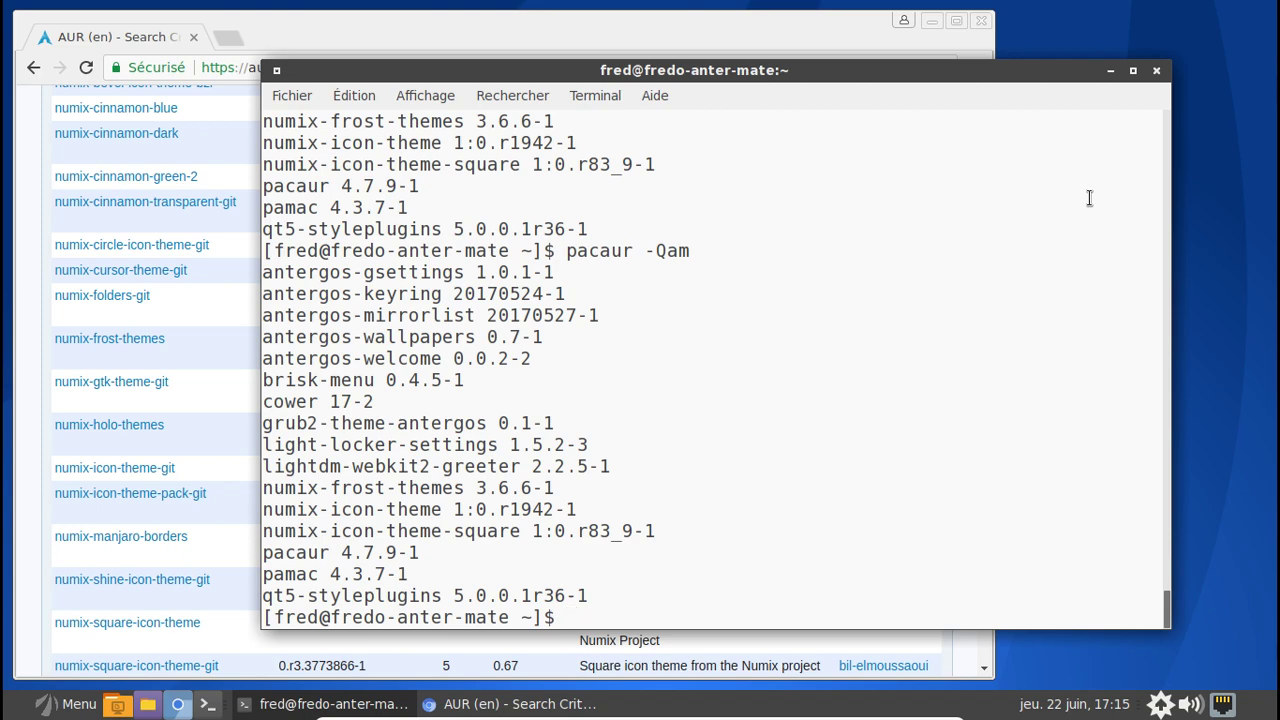
pyautogui.click(1156, 70)
# - Open the package manager from the tray and filter packages by state to Etrangers
pyautogui.rightClick(1160, 704)
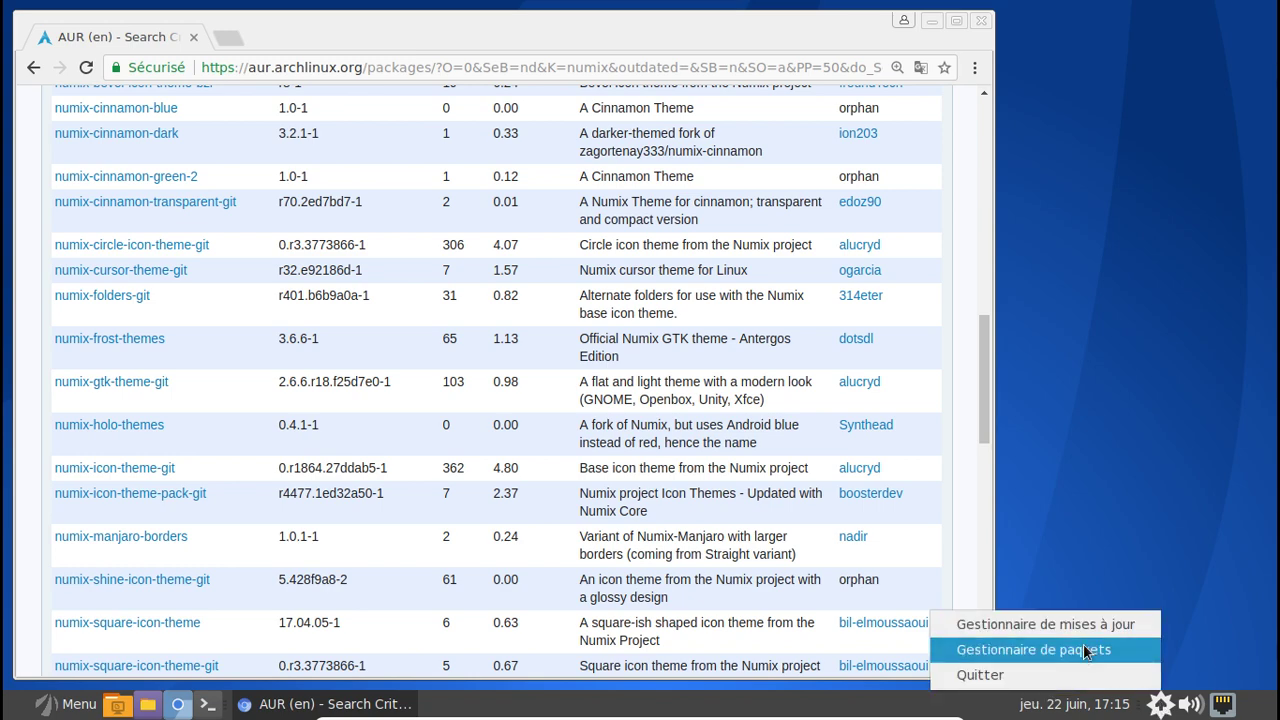
pyautogui.click(1074, 650)
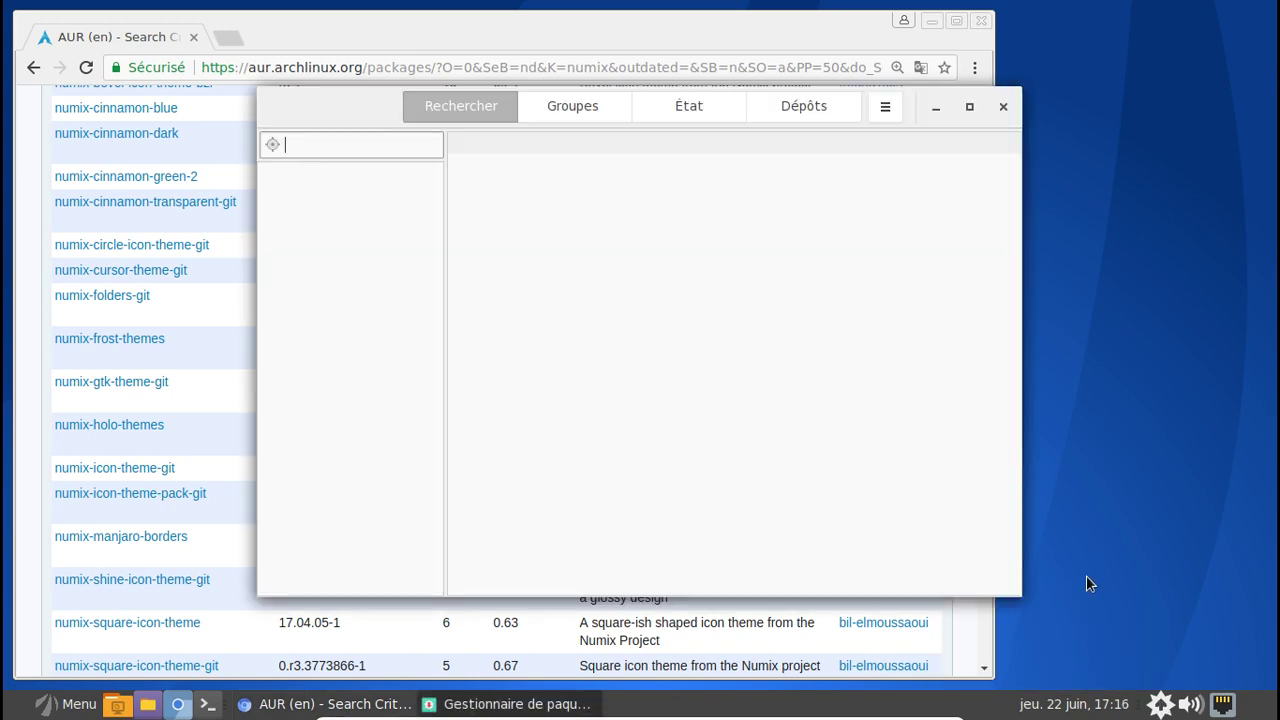
pyautogui.click(714, 106)
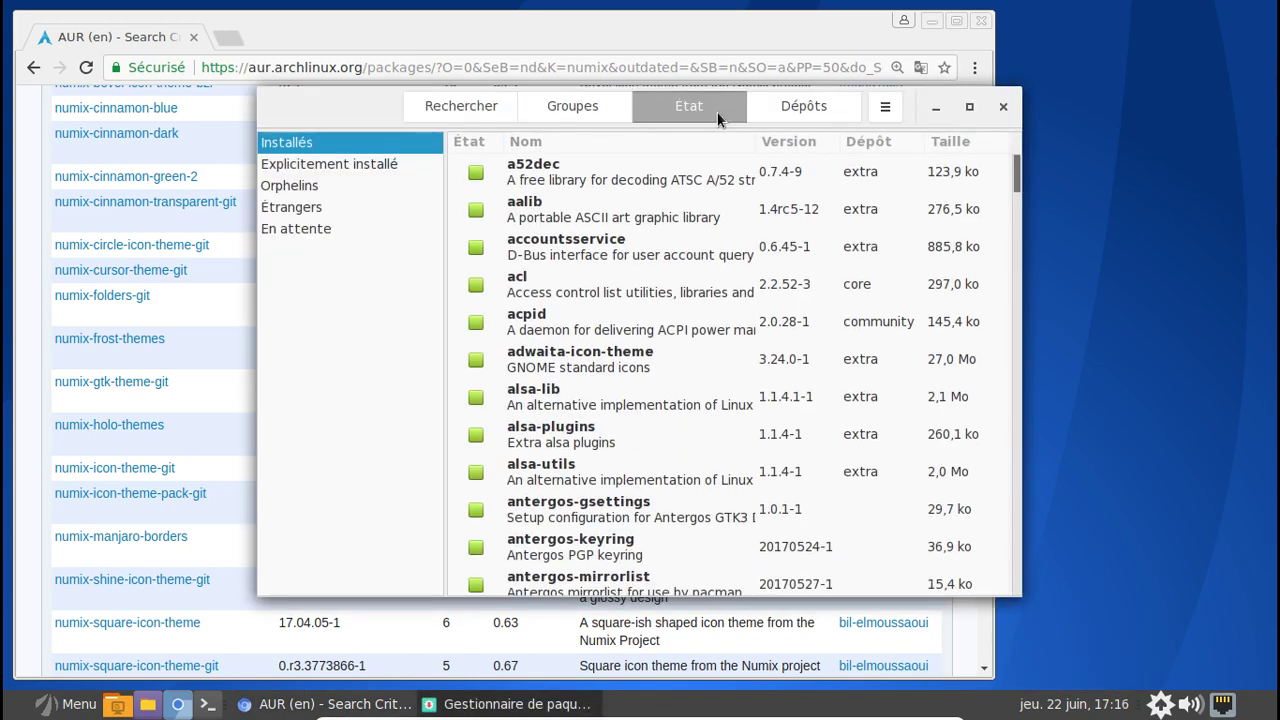
pyautogui.click(304, 200)
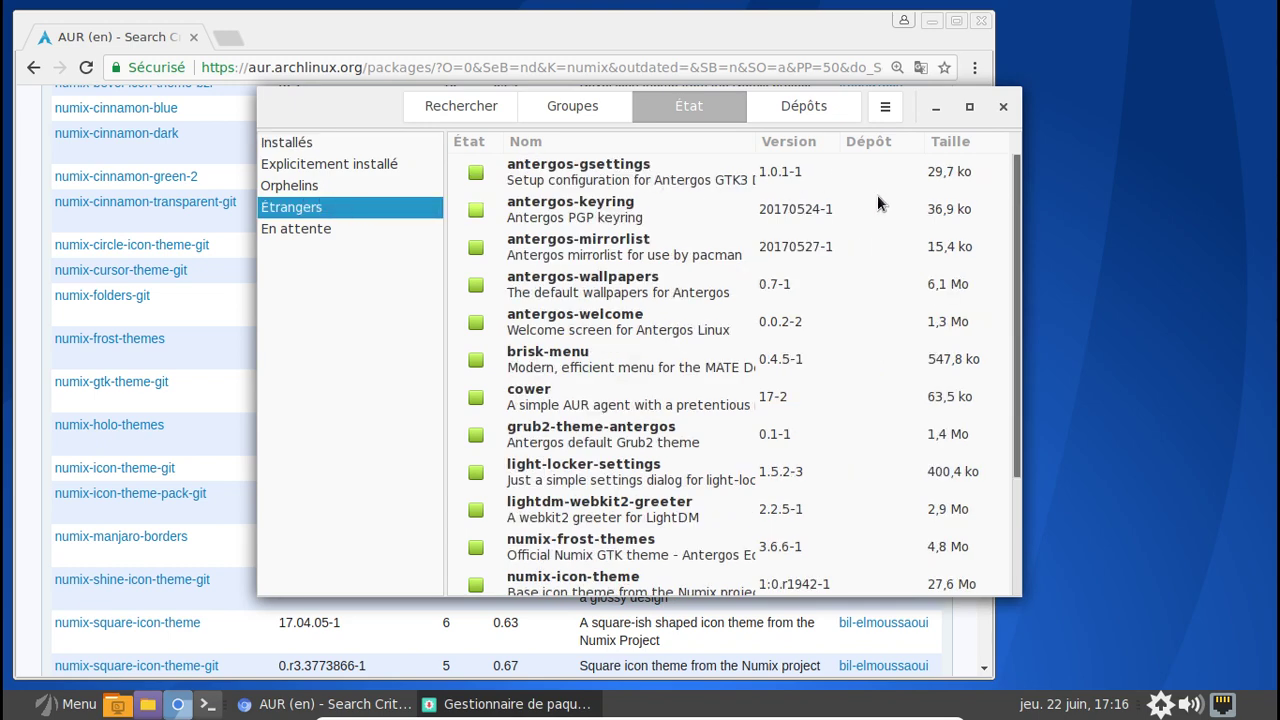
pyautogui.scroll(-3, 877, 195)
pyautogui.scroll(3, 719, 223)
pyautogui.scroll(-3, 691, 273)
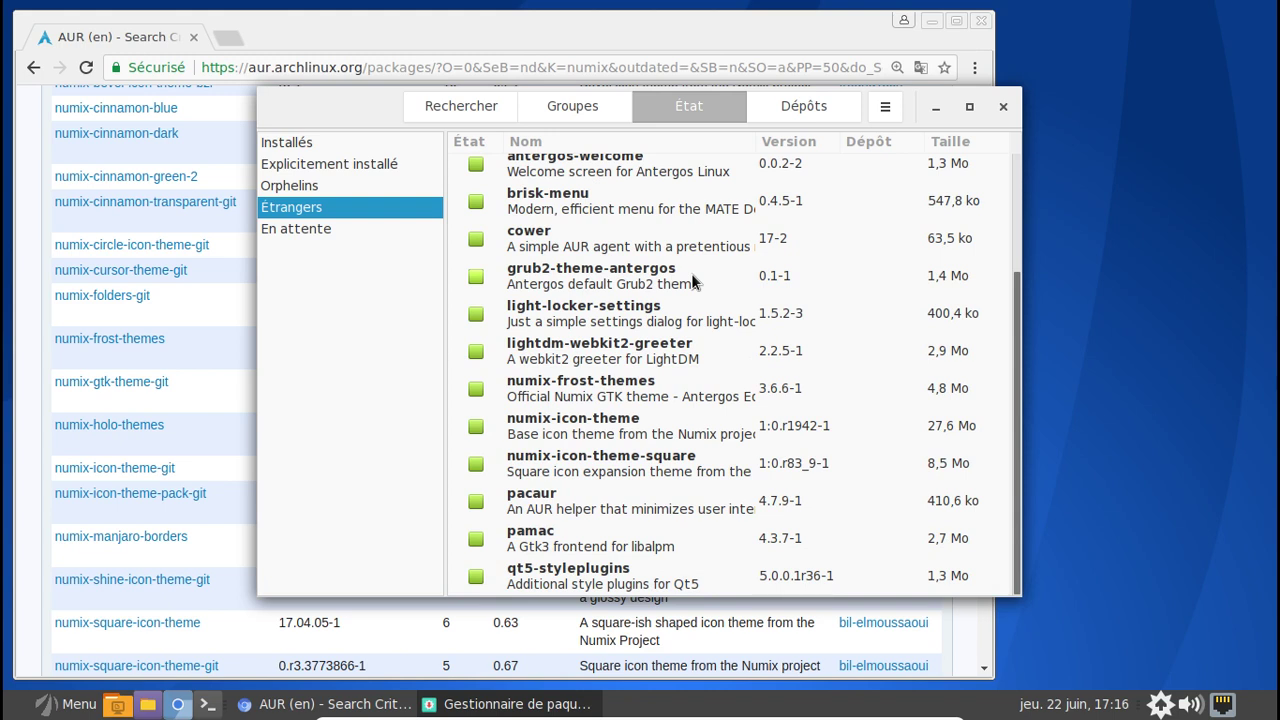
# - Review numix-icon-theme's details, dependencies and files, then close Pamac
pyautogui.click(688, 426)
pyautogui.rightClick(717, 427)
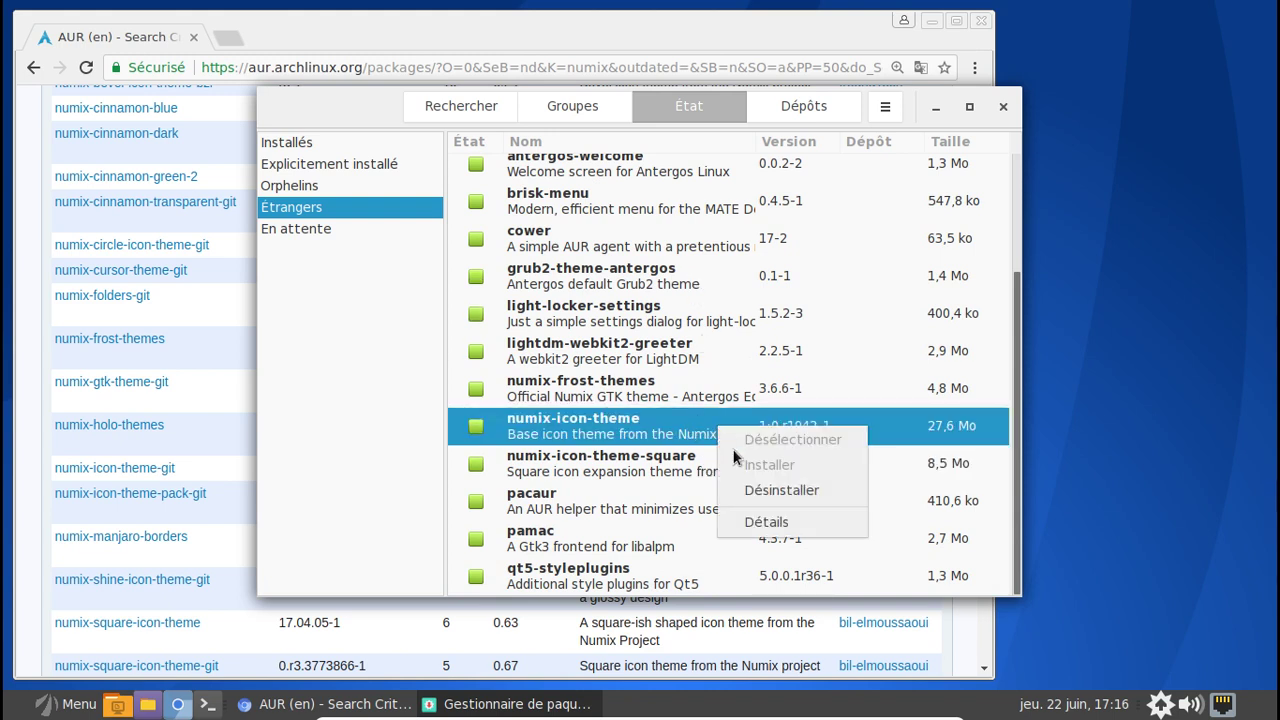
pyautogui.click(758, 518)
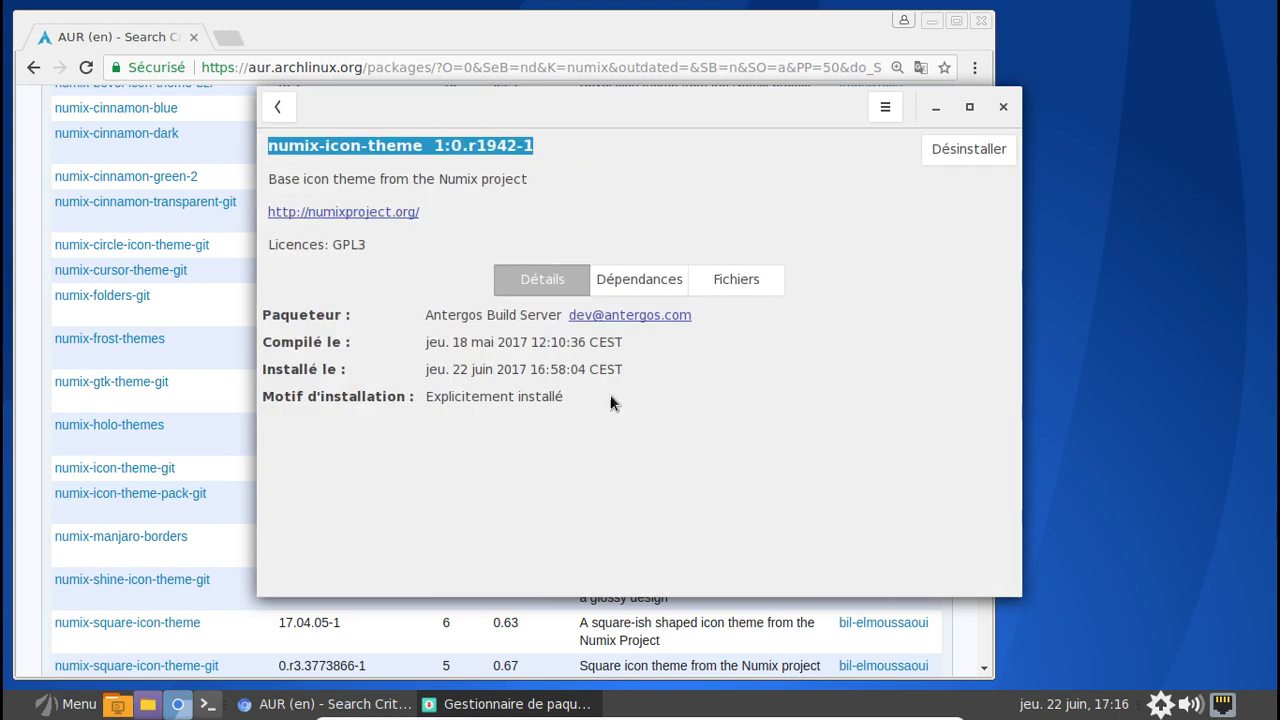
pyautogui.click(650, 281)
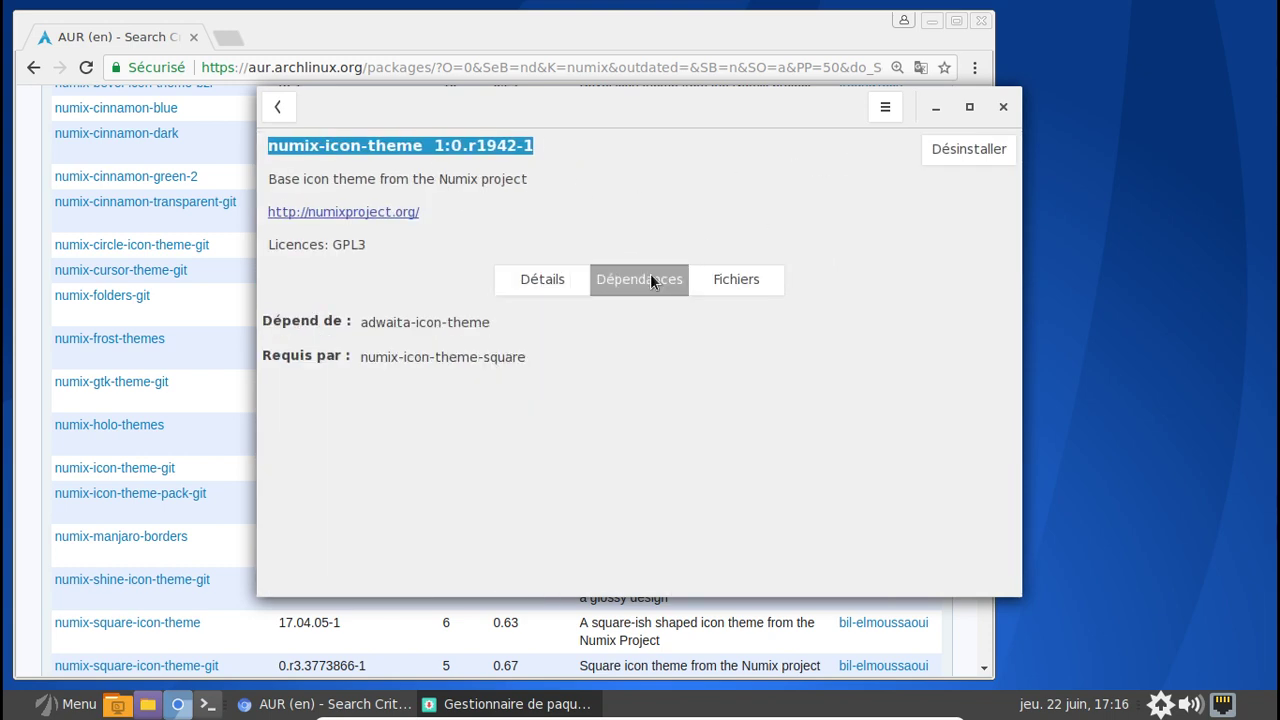
pyautogui.click(736, 280)
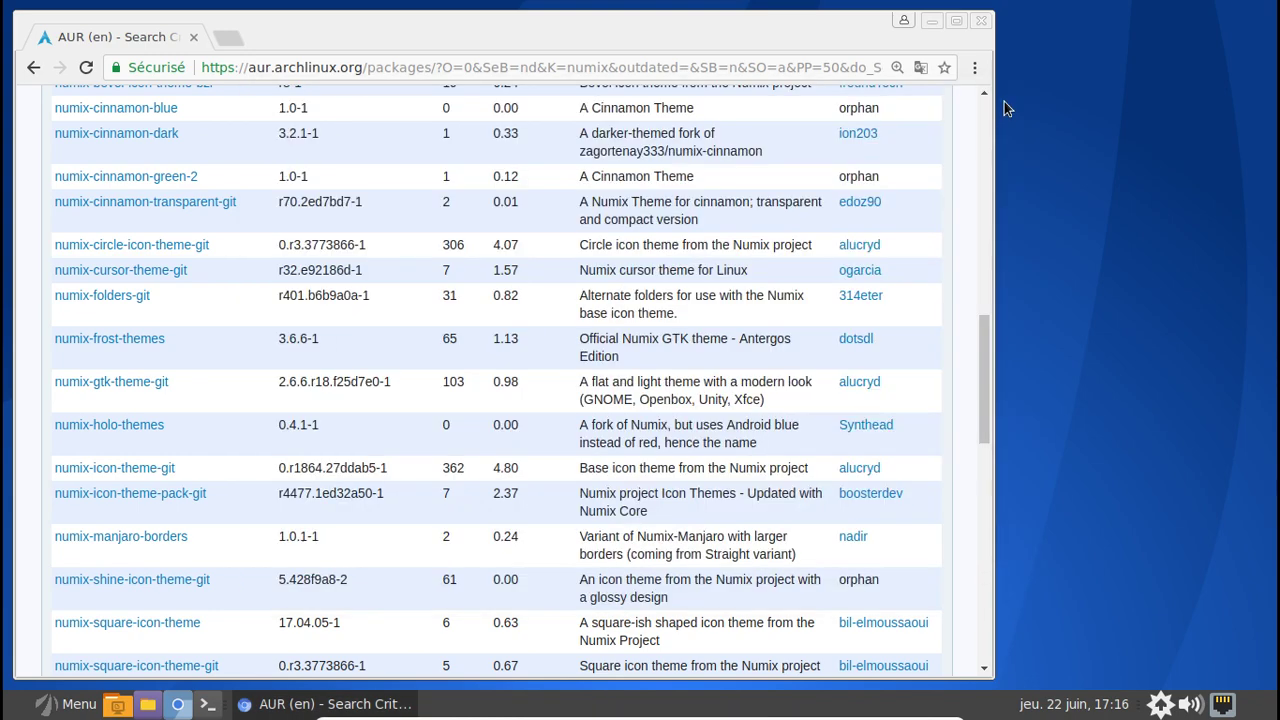
pyautogui.click(1005, 108)
# - Close the browser and briefly look through the application launcher
pyautogui.click(981, 22)
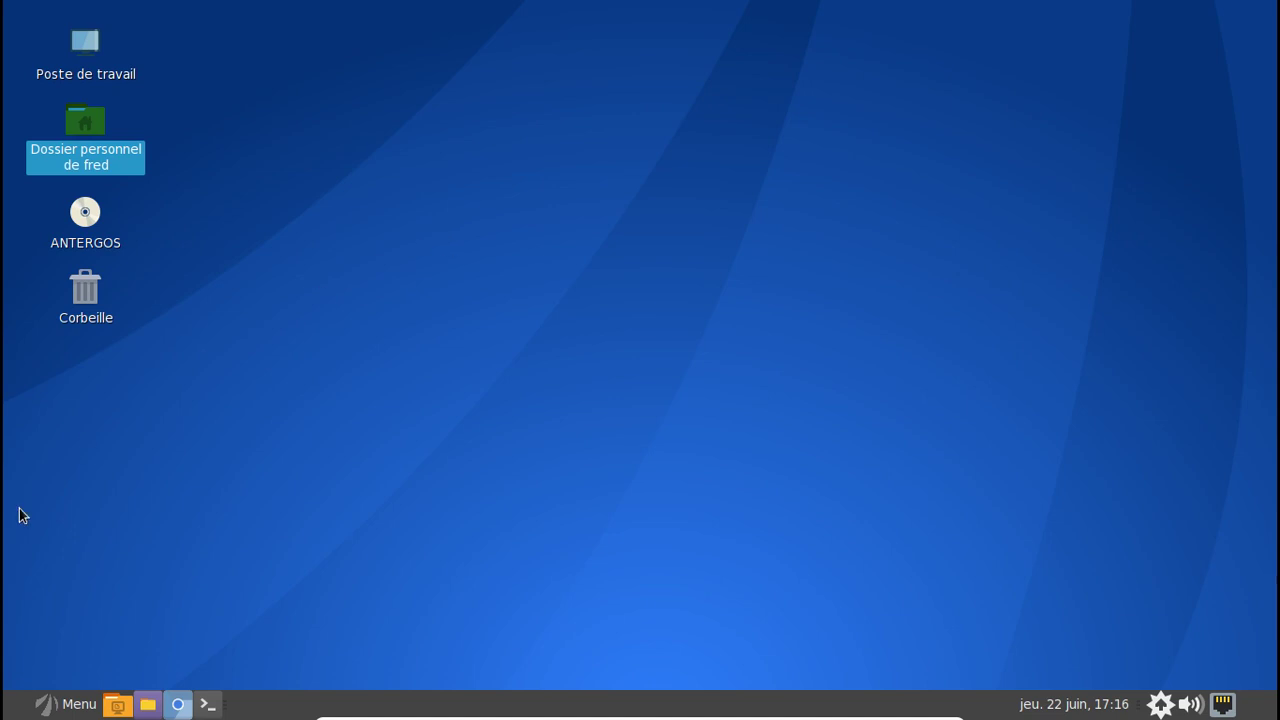
pyautogui.click(64, 706)
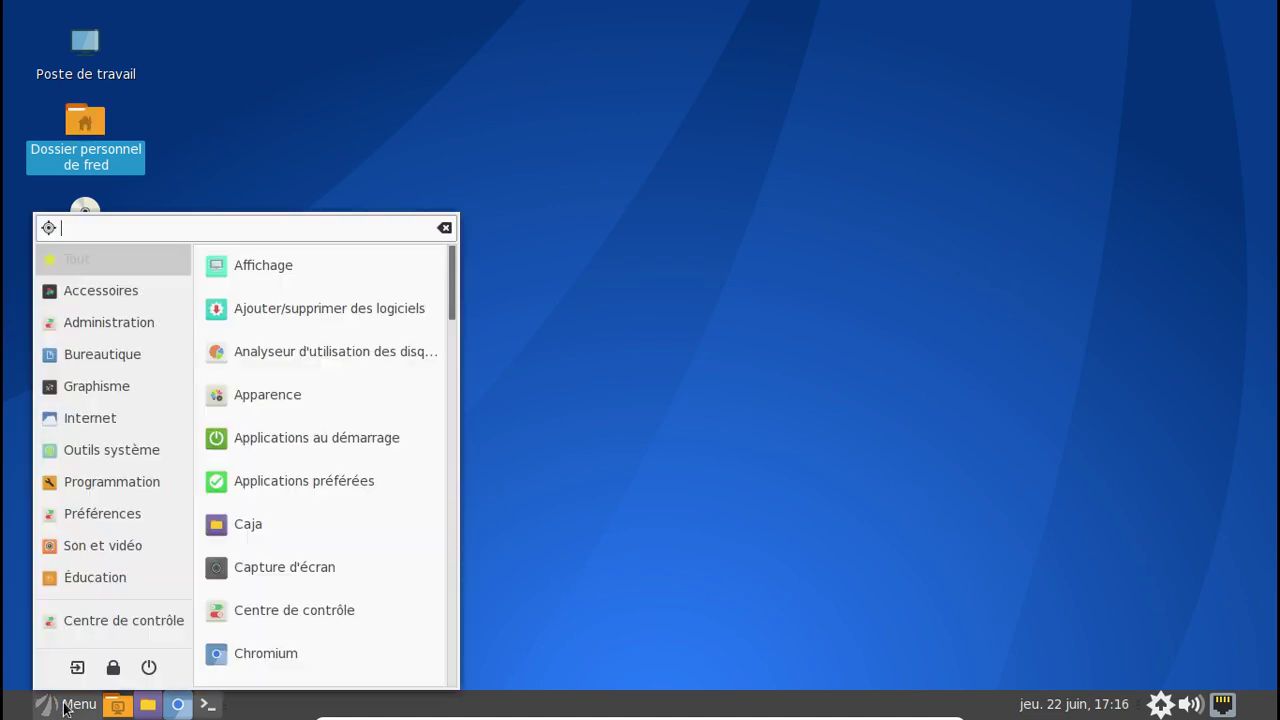
pyautogui.moveTo(449, 288); pyautogui.dragTo(444, 651)
pyautogui.click(553, 504)
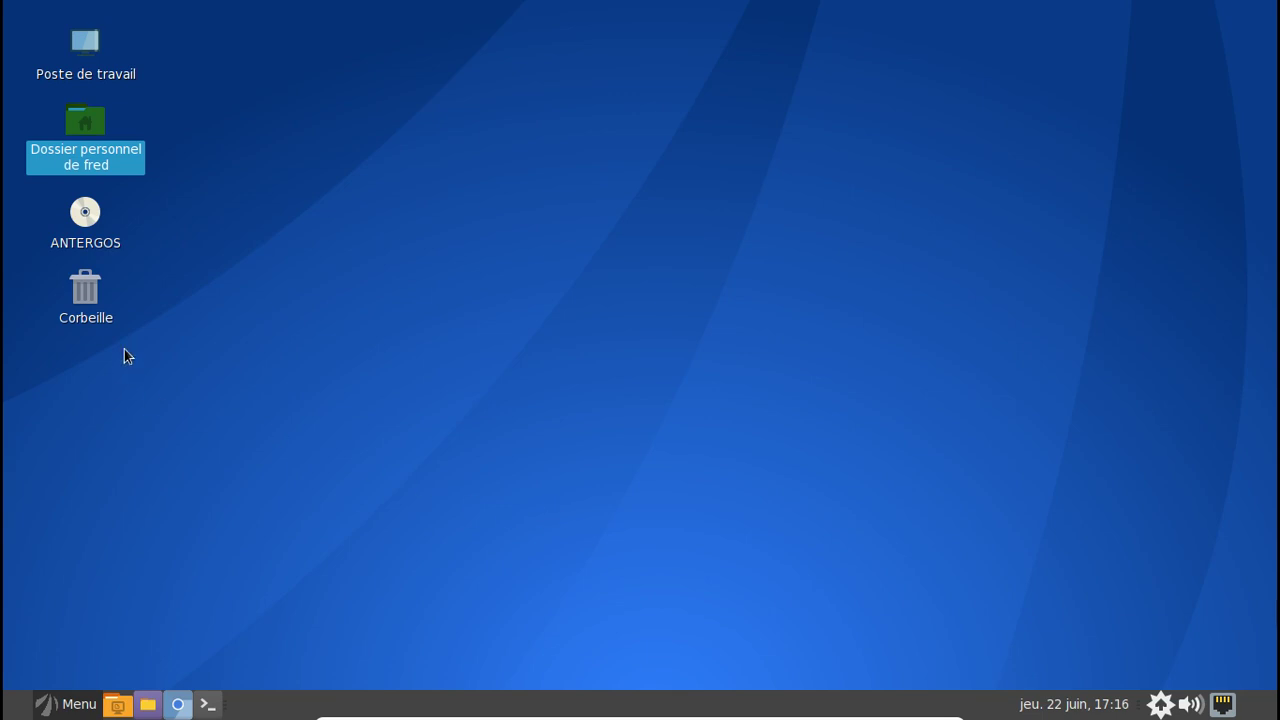
# - Reopen the package manager from the tray and search for lightdm
pyautogui.click(1158, 703)
pyautogui.click(1096, 649)
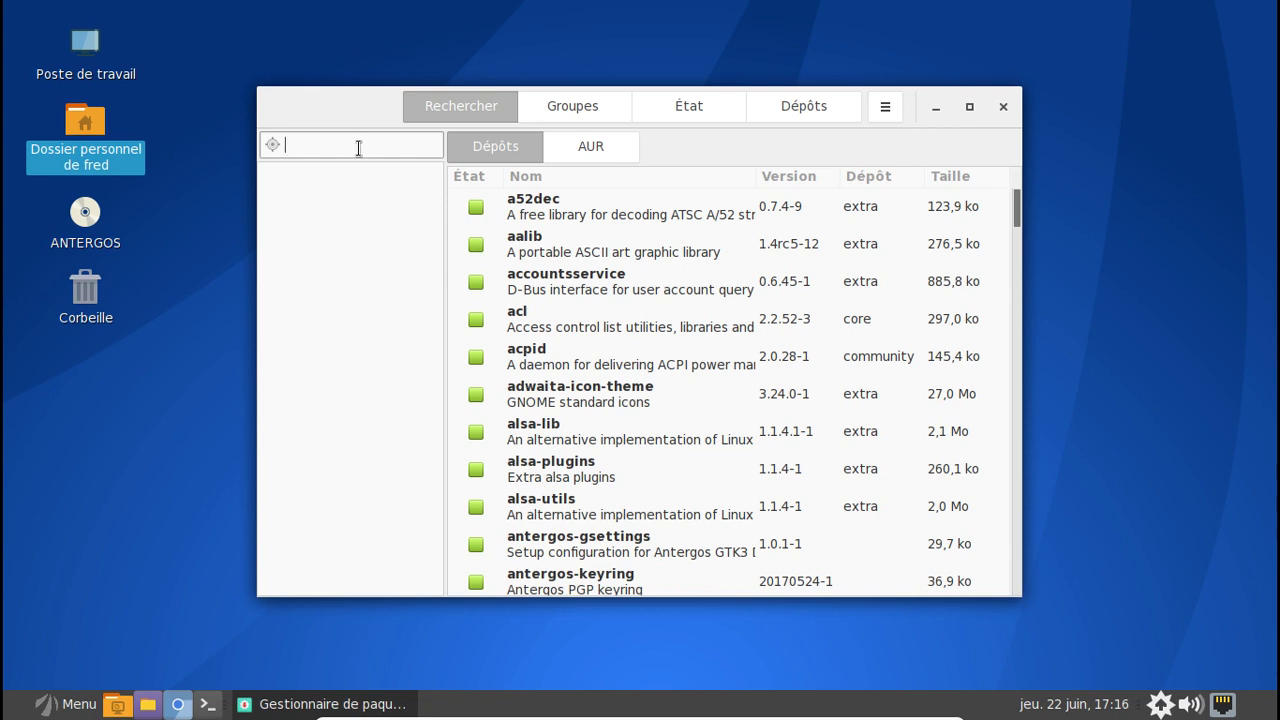
pyautogui.write('lightdm')
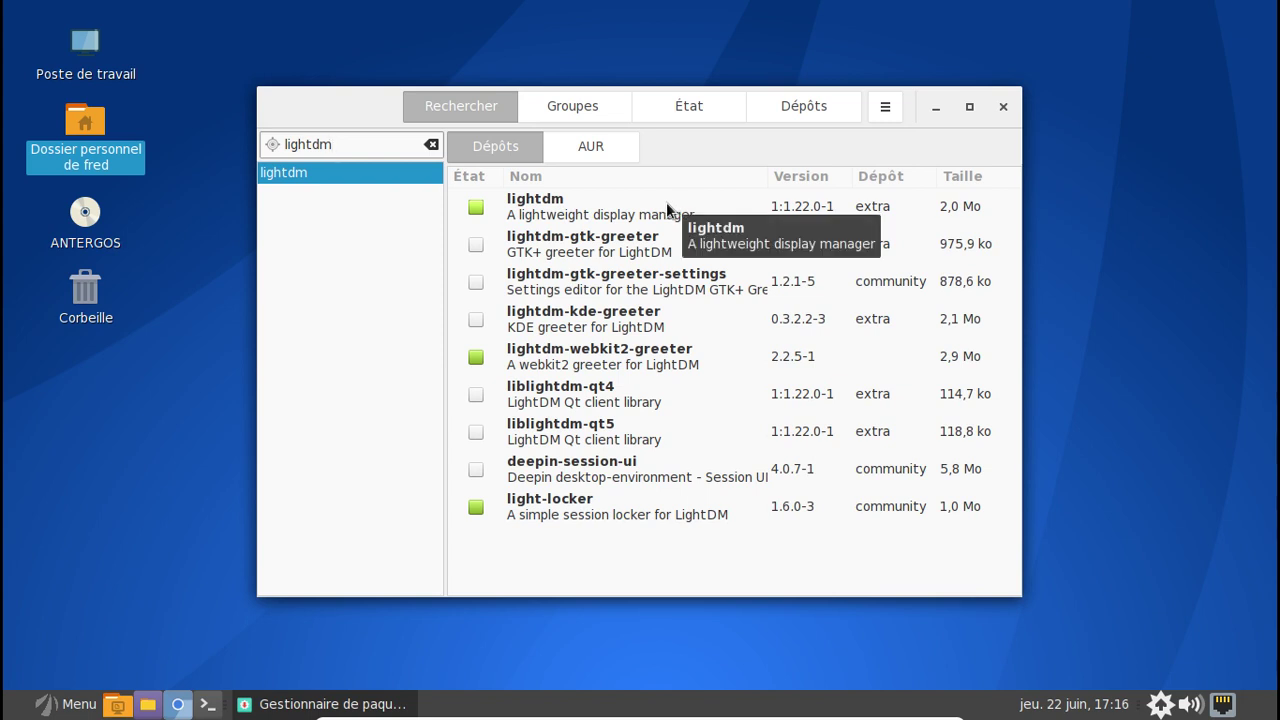
# - Mark lightdm-webkit2-greeter for removal and lightdm-gtk-greeter for installation
pyautogui.click(653, 367)
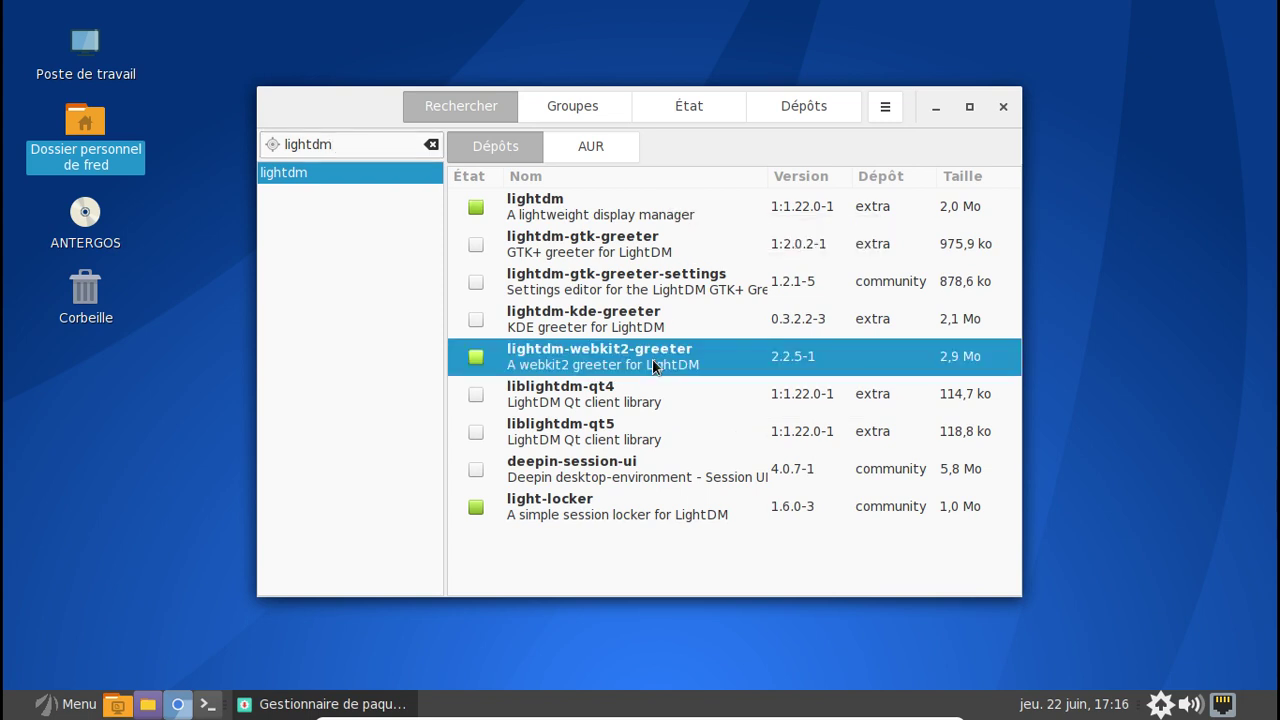
pyautogui.rightClick(653, 367)
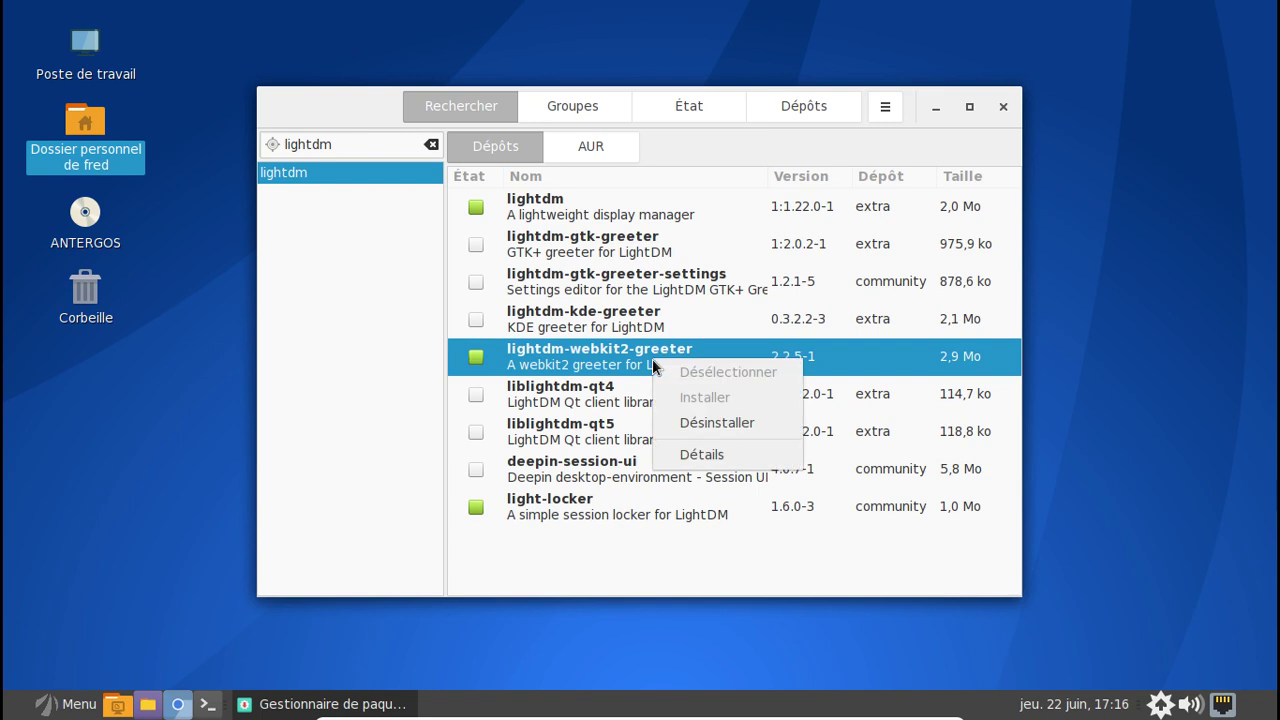
pyautogui.click(737, 425)
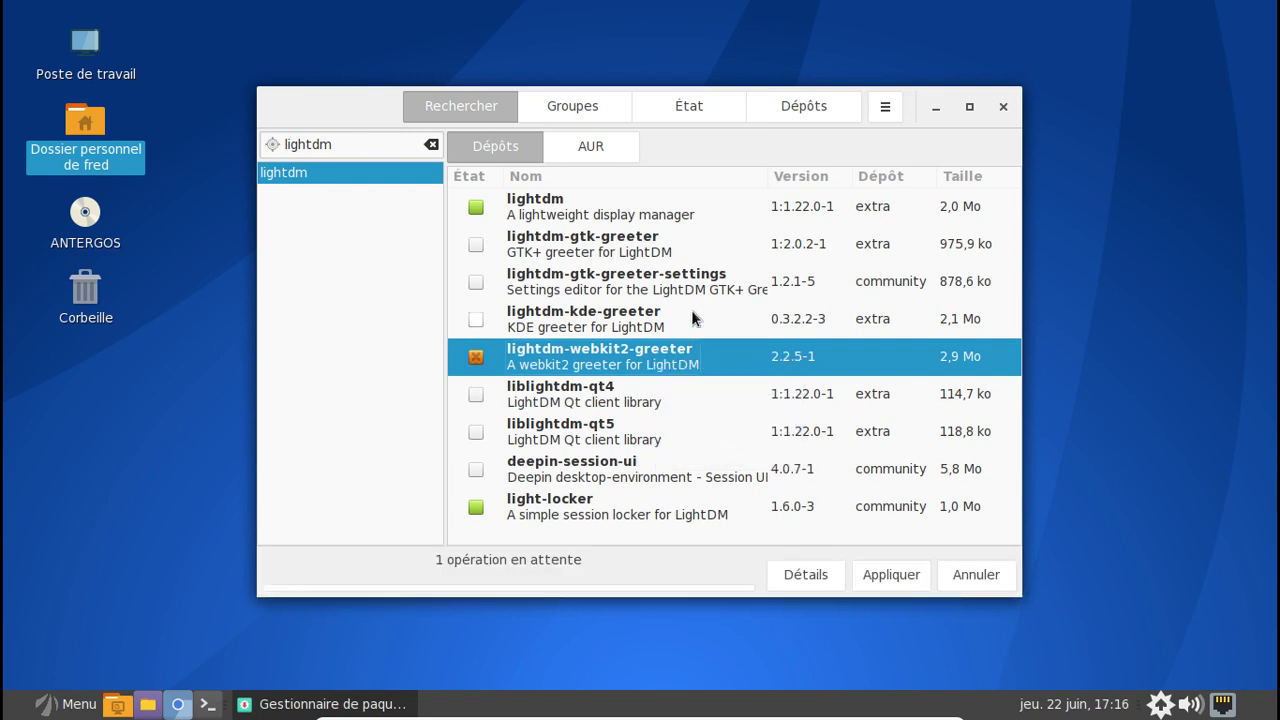
pyautogui.click(645, 250)
pyautogui.rightClick(645, 250)
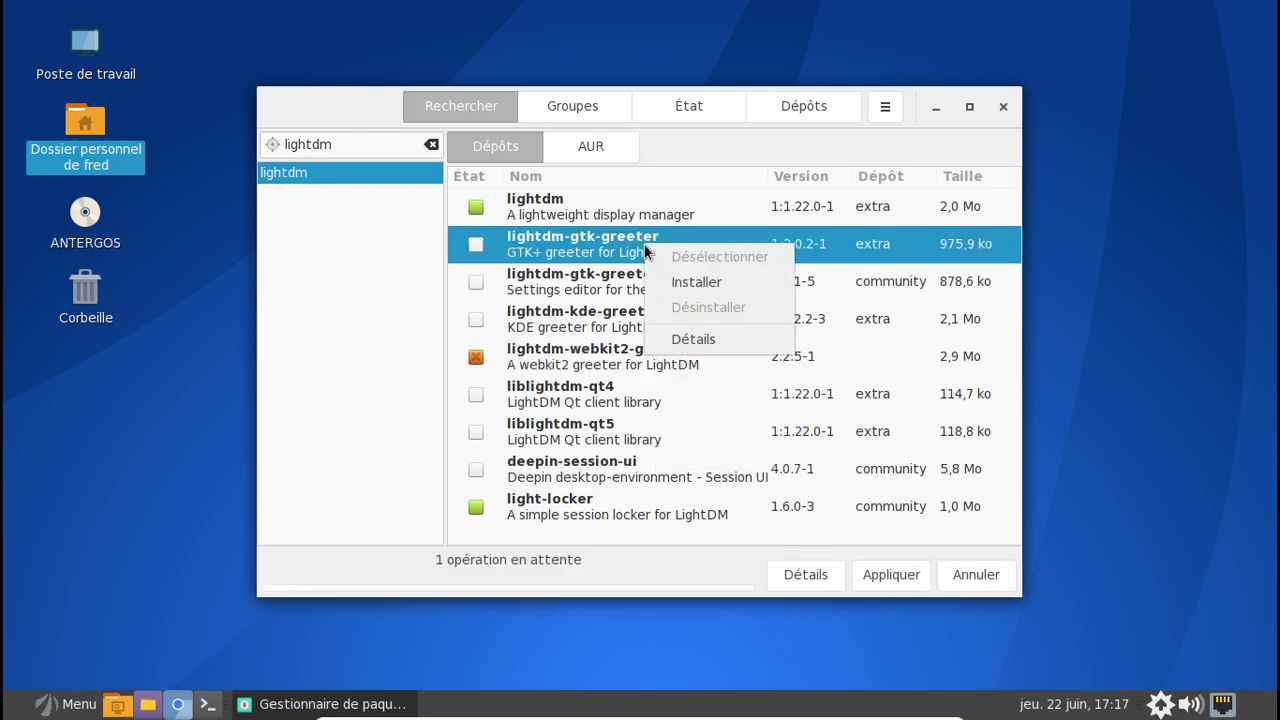
pyautogui.click(700, 283)
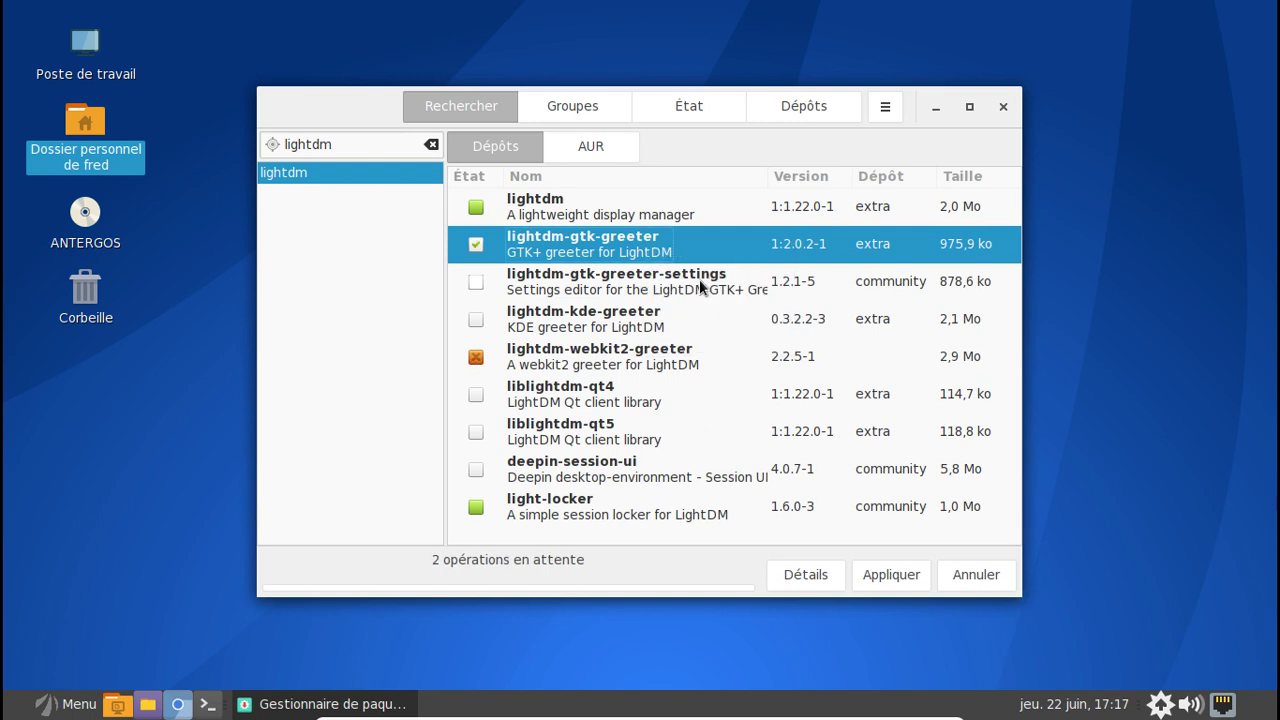
# - Apply and confirm the transaction, authenticating with the administrator password
pyautogui.click(901, 574)
pyautogui.click(880, 503)
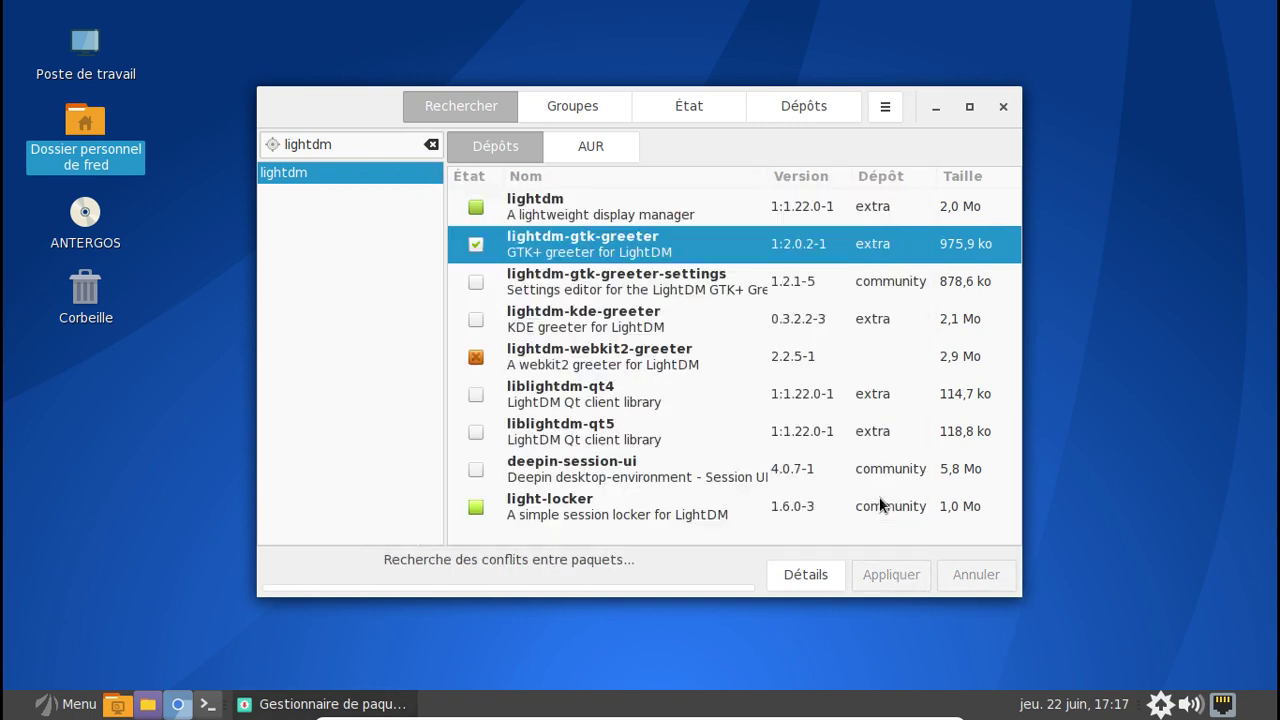
pyautogui.write('*****')
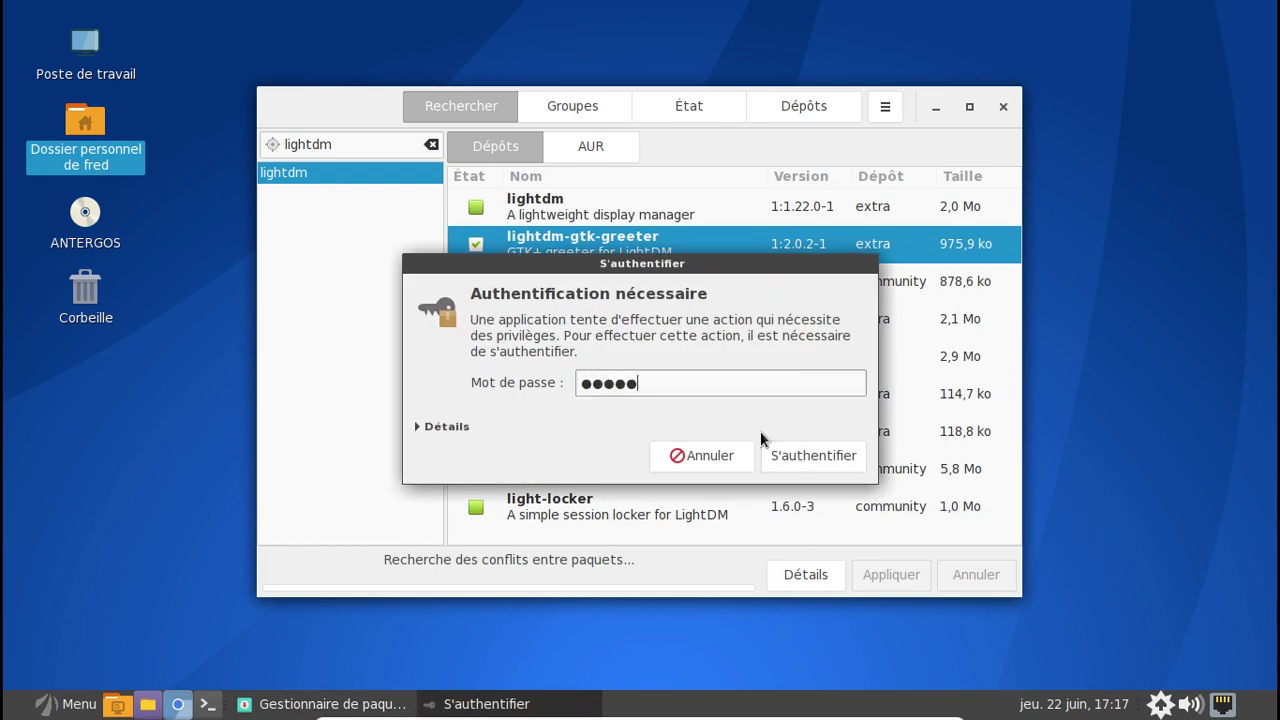
pyautogui.write('***')
pyautogui.press('Return')
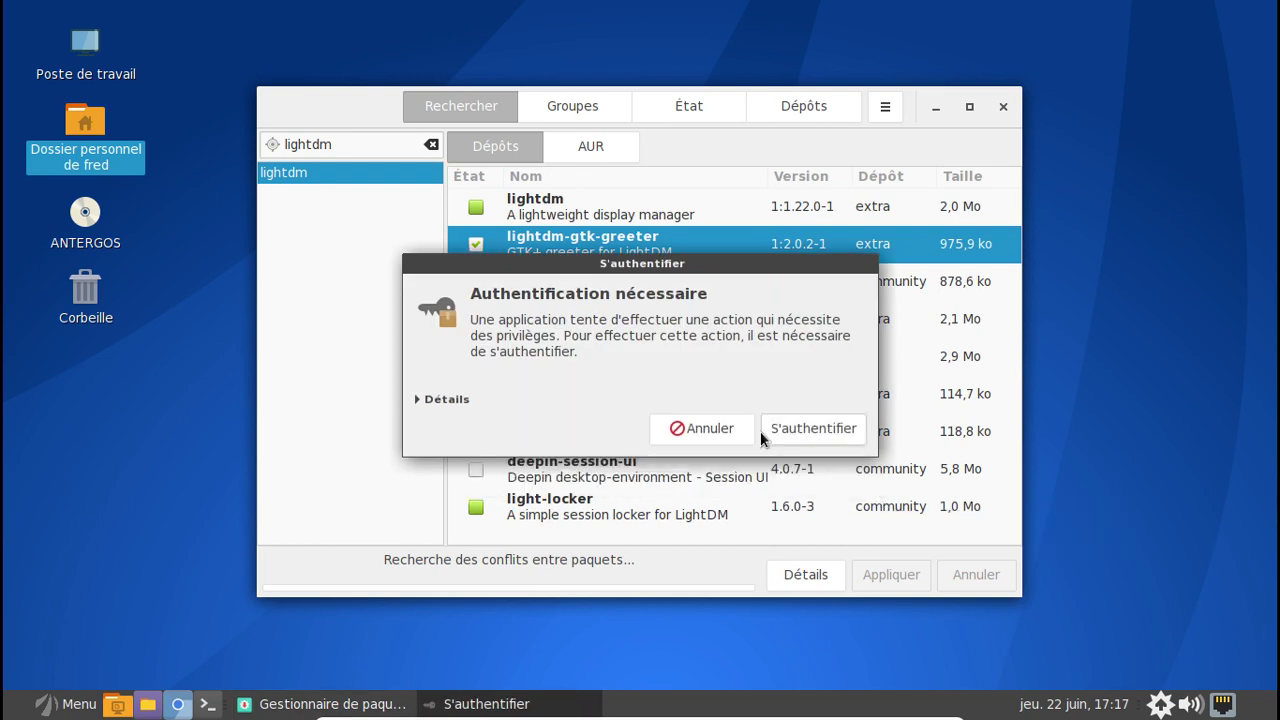
pyautogui.write('***********')
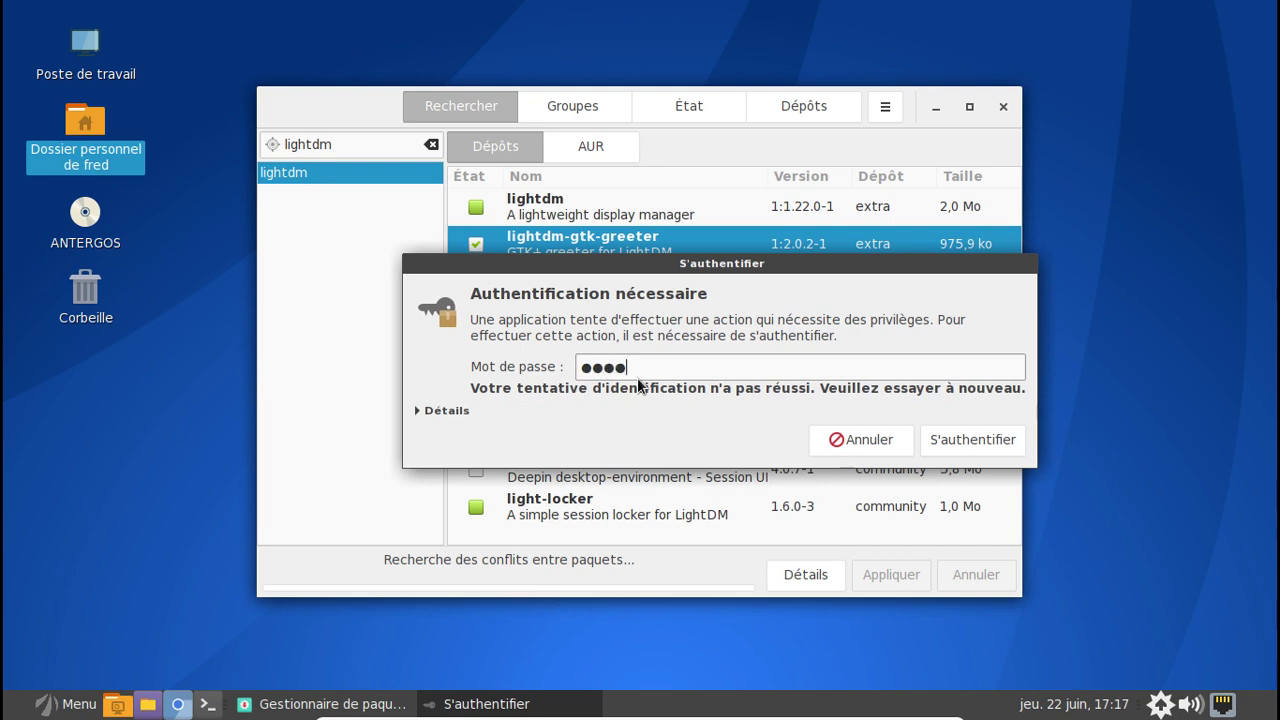
pyautogui.press('Return')
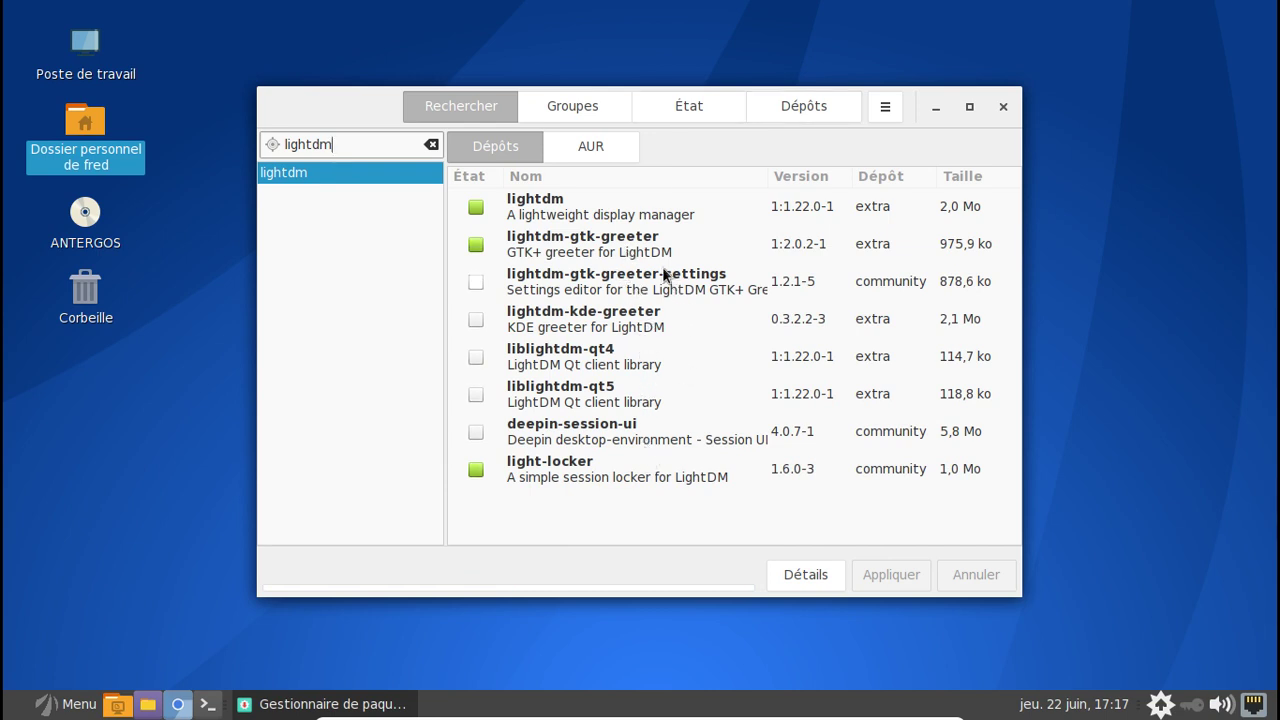
# - In the AUR results, open lightdm-webkit-greeter's dependencies and jump to webkitgtk's details
pyautogui.click(595, 147)
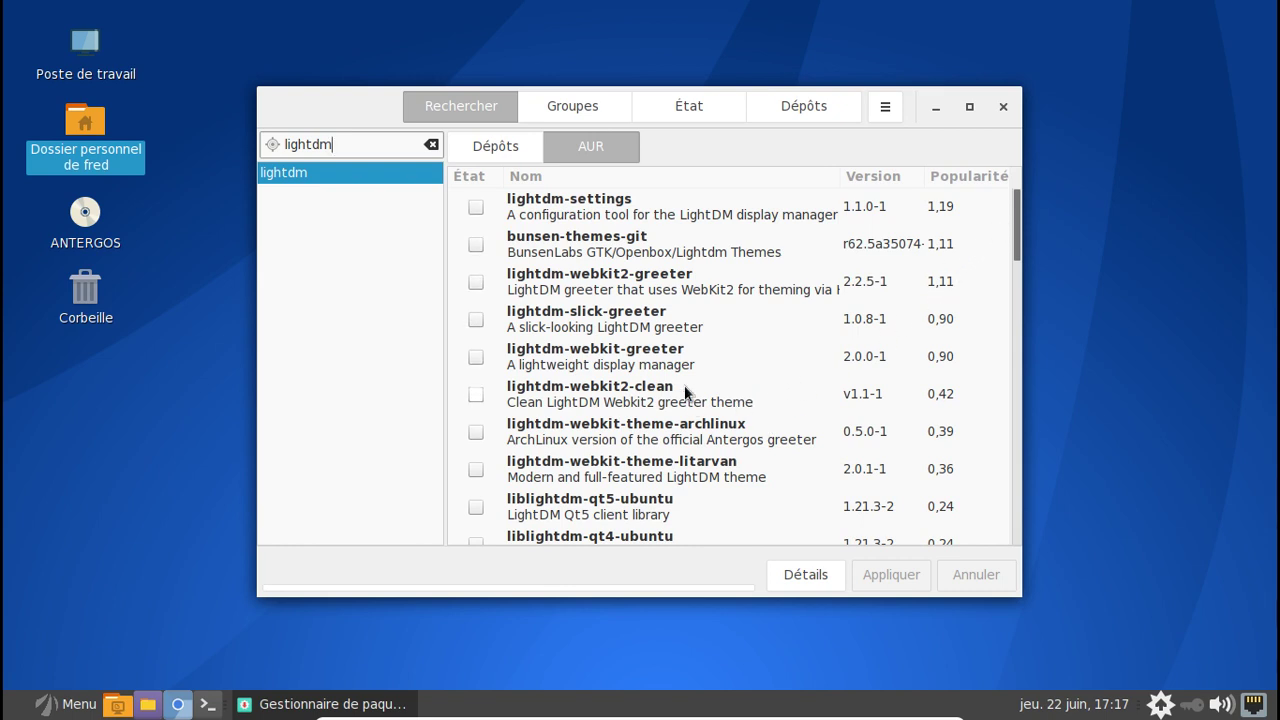
pyautogui.click(698, 350)
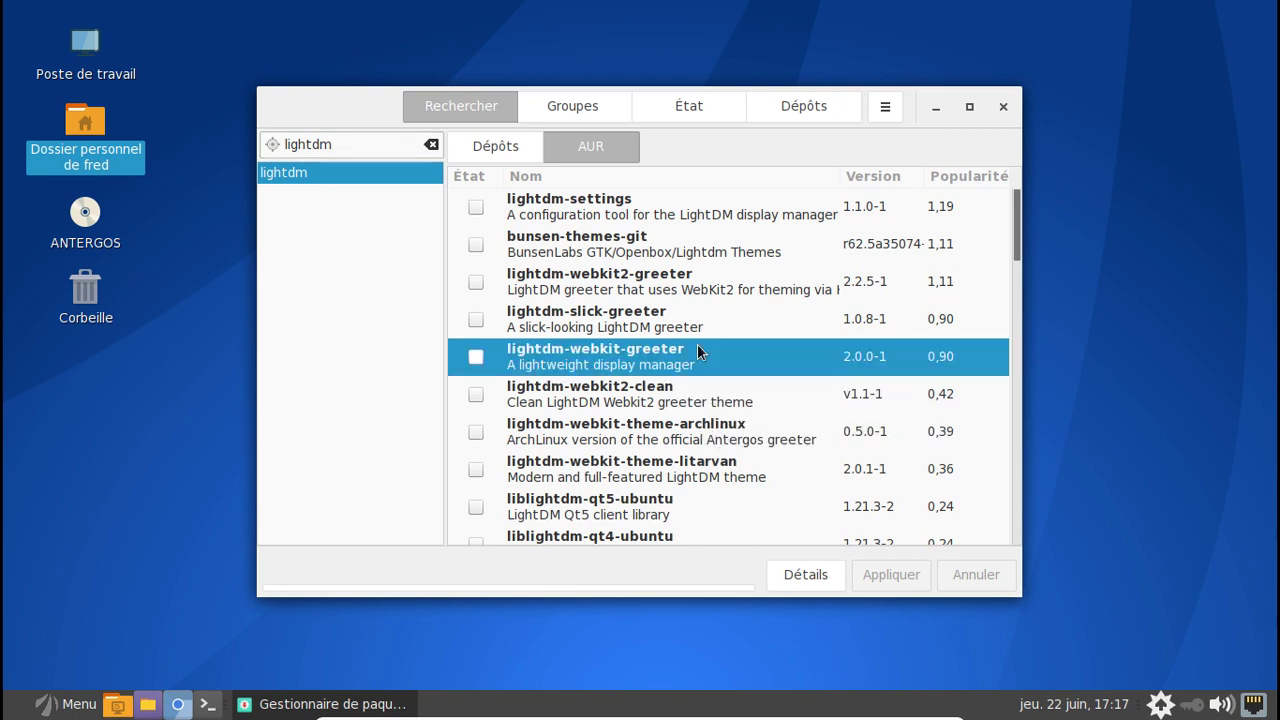
pyautogui.rightClick(698, 350)
pyautogui.click(755, 438)
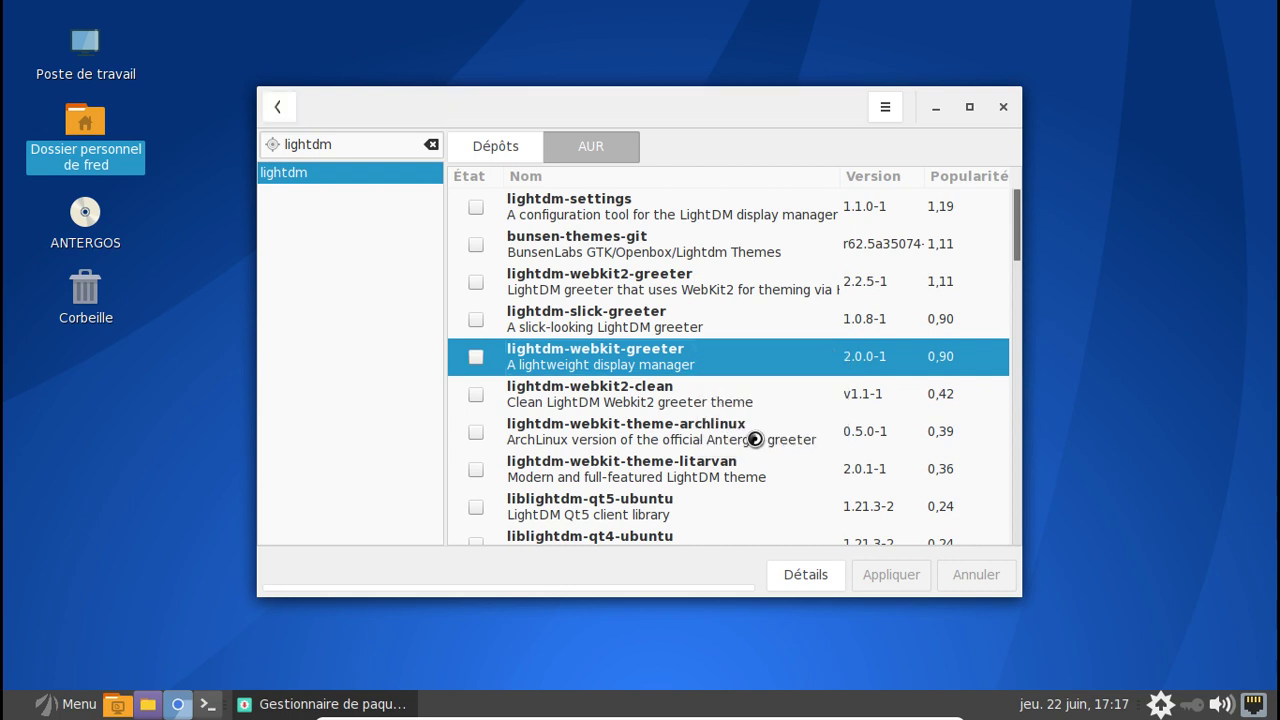
pyautogui.click(694, 309)
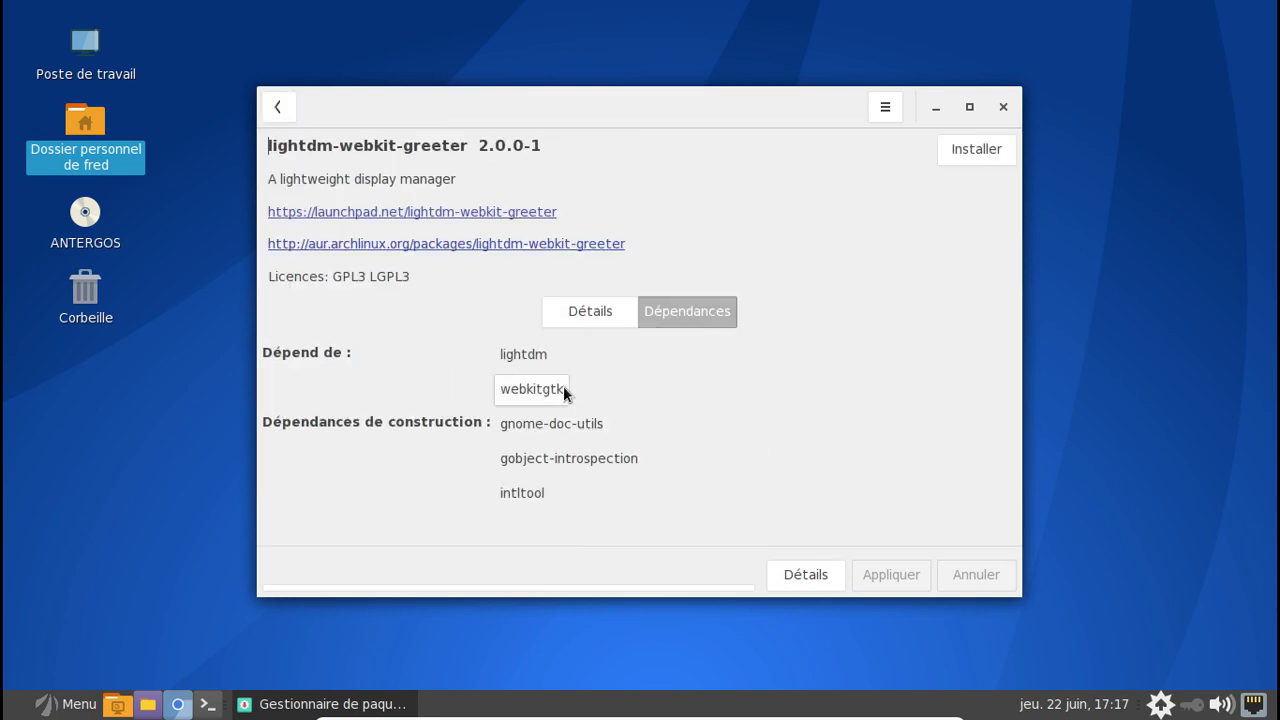
pyautogui.click(532, 389)
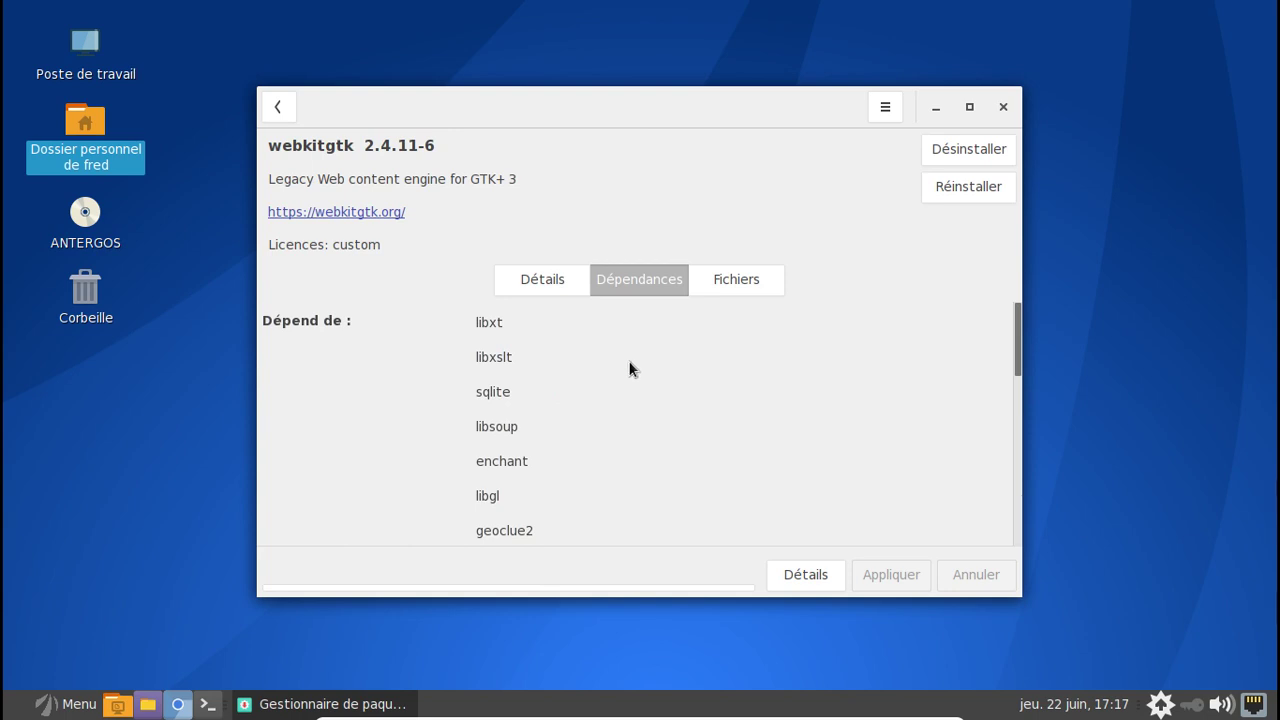
# - Browse webkitgtk 2.4.11-6's details, files and dependencies, then close Pamac
pyautogui.scroll(-5, 629, 369)
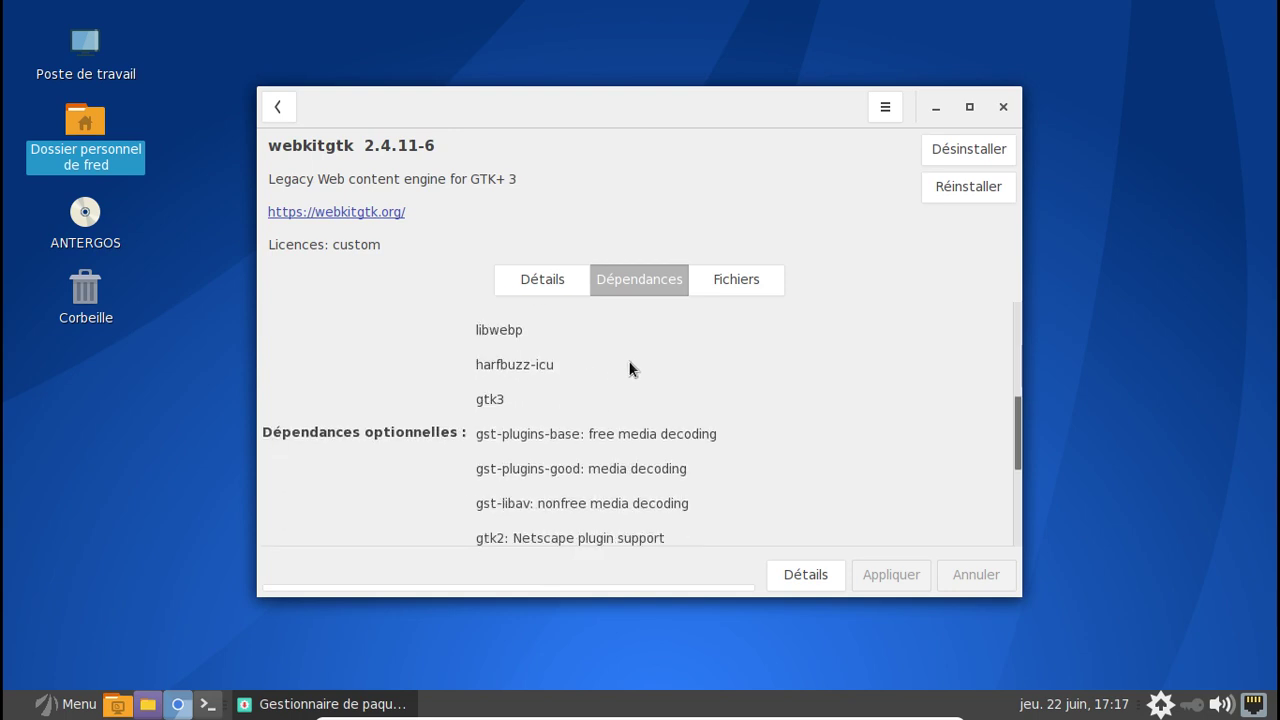
pyautogui.scroll(3, 629, 369)
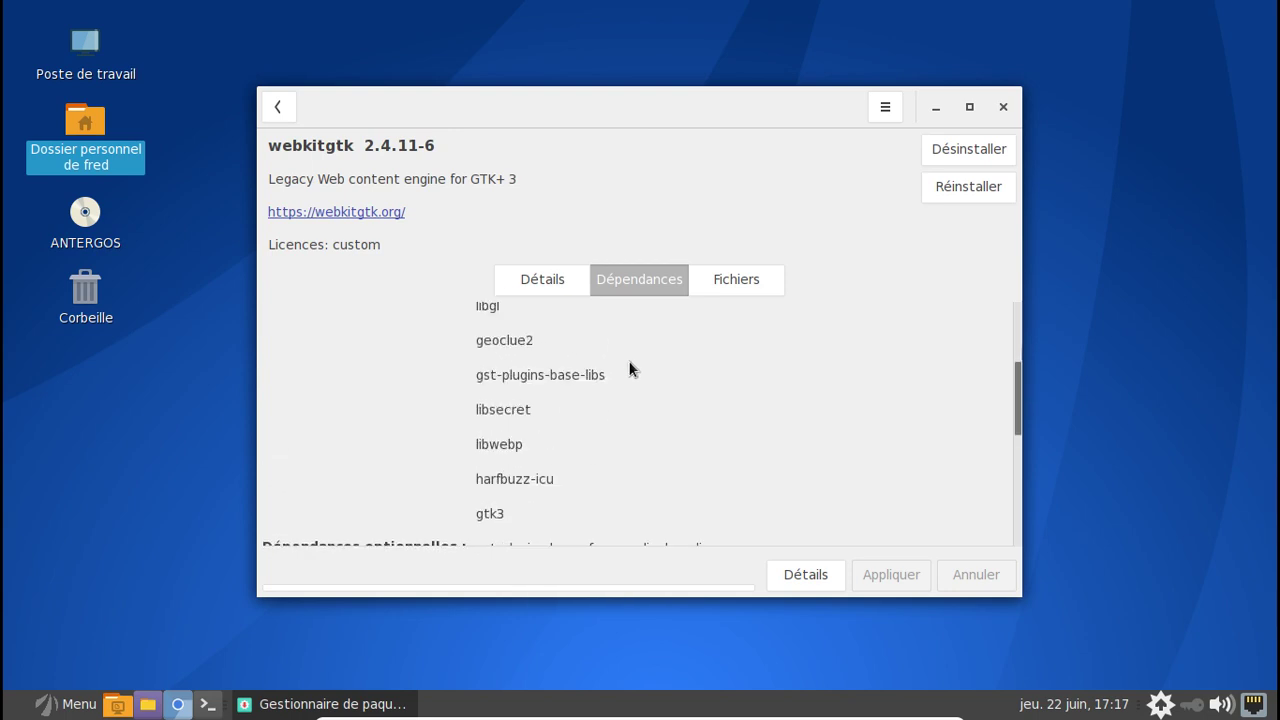
pyautogui.scroll(2, 629, 369)
pyautogui.click(534, 287)
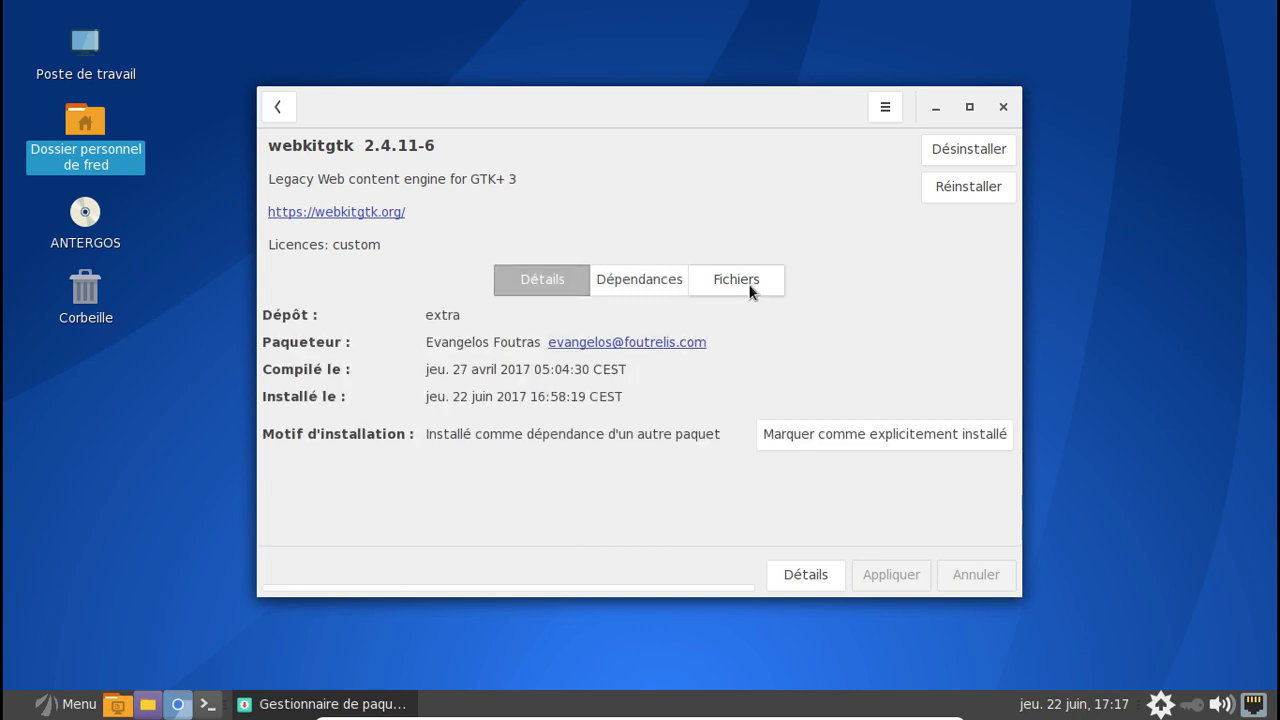
pyautogui.click(737, 282)
pyautogui.click(657, 279)
pyautogui.click(545, 282)
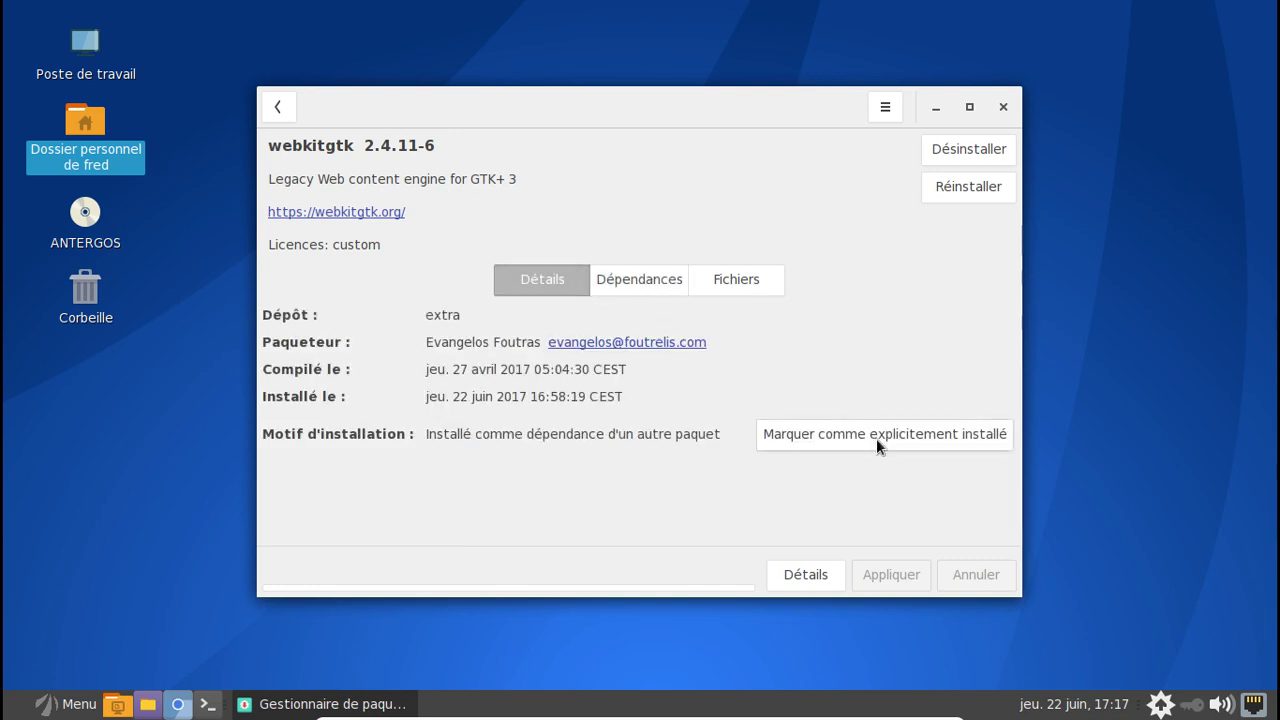
pyautogui.click(1003, 107)
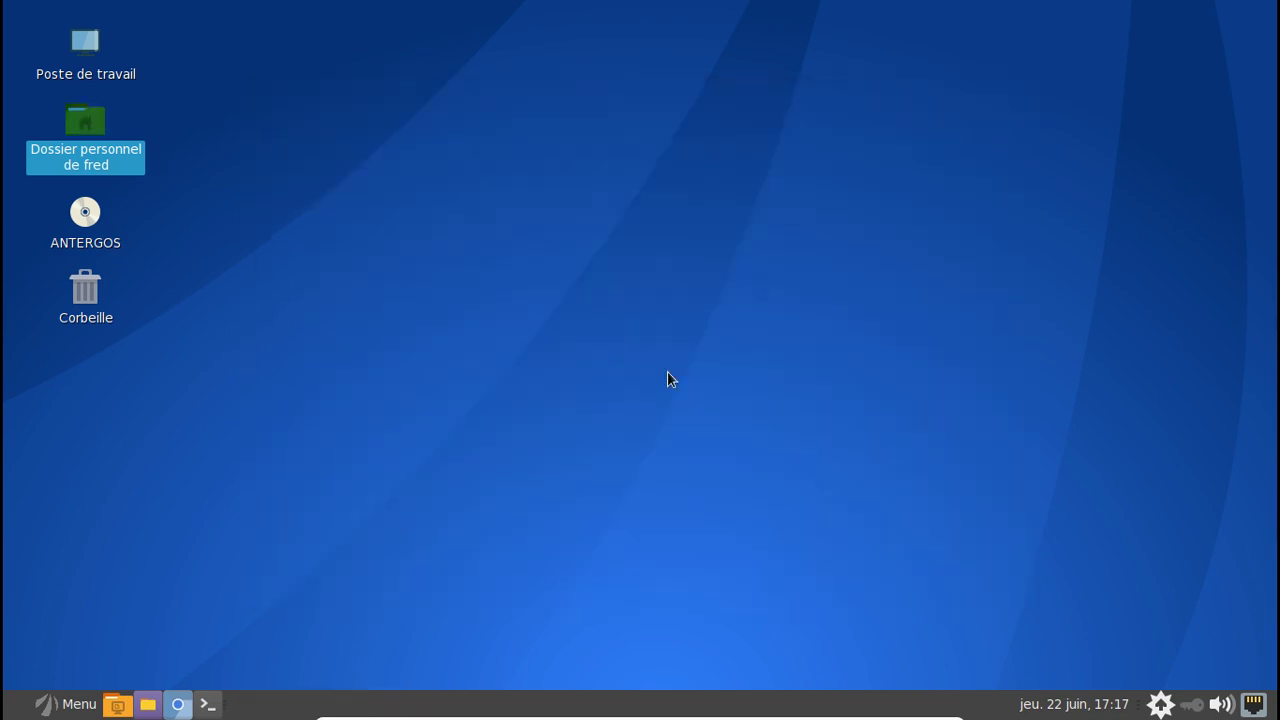
# - Run pacaur -Qi webkitgtk in an enlarged terminal, showing it's required by antergos-welcome
pyautogui.click(208, 704)
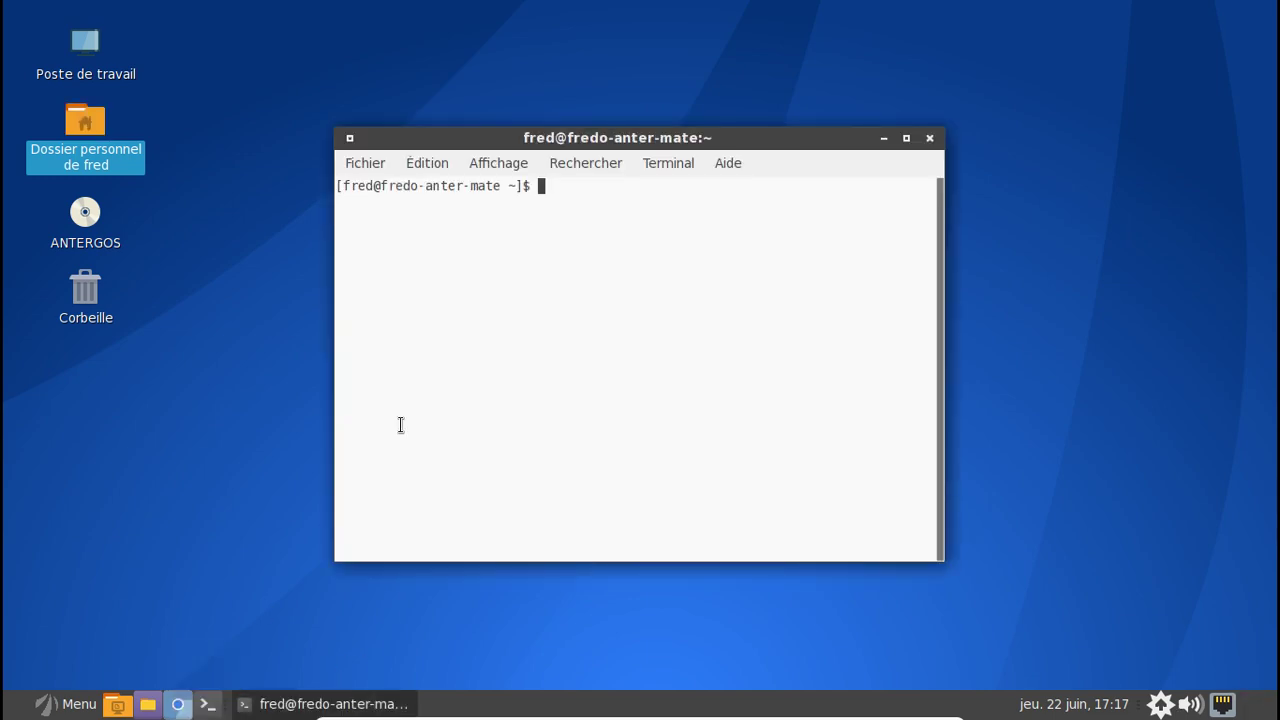
pyautogui.hotkey('ctrl', '+')
pyautogui.hotkey('ctrl', '+')
pyautogui.write('pacaur')
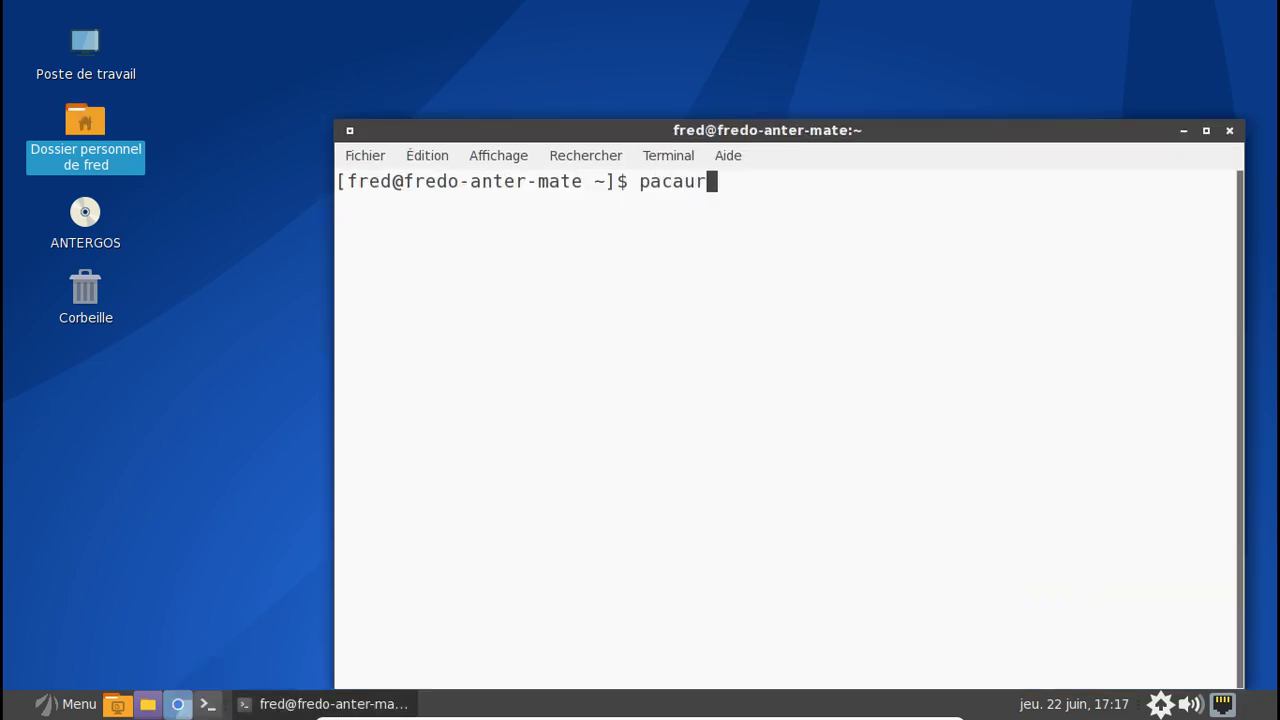
pyautogui.write(' -Qi wb')
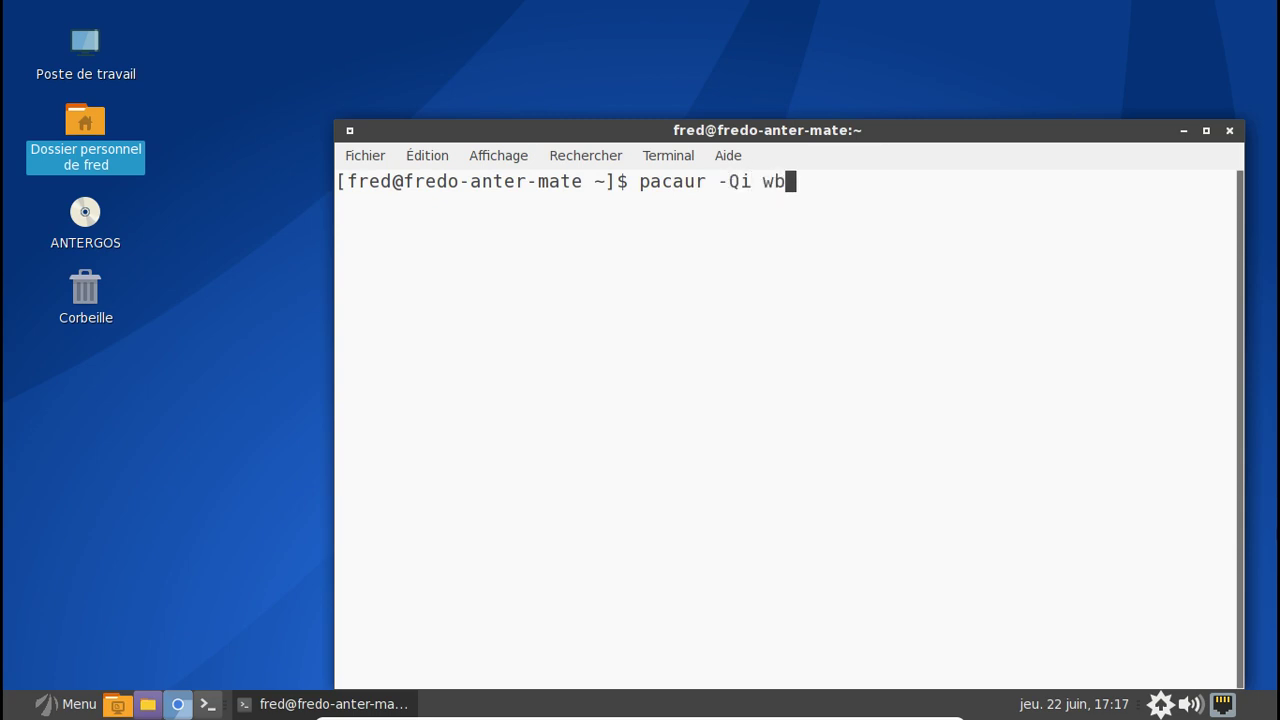
pyautogui.write('e')
pyautogui.press('BackSpace')
pyautogui.press('BackSpace')
pyautogui.write('ebkit')
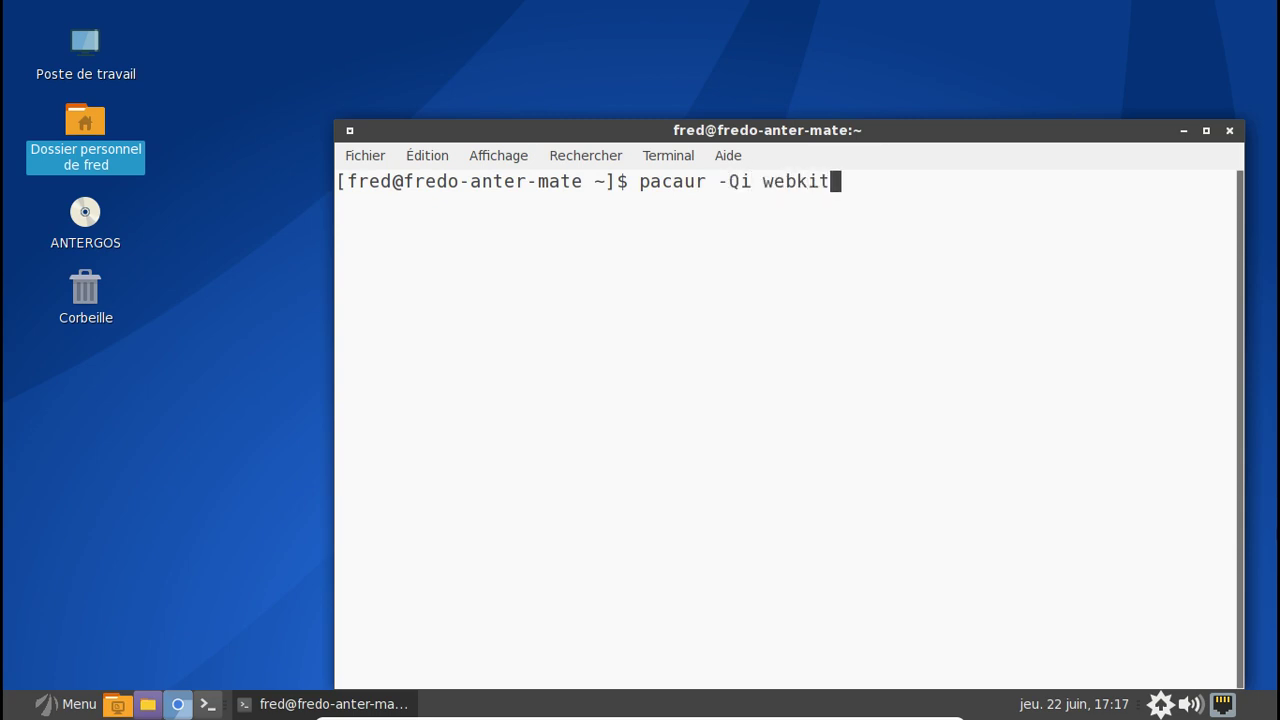
pyautogui.write('gtk')
pyautogui.press('Return')
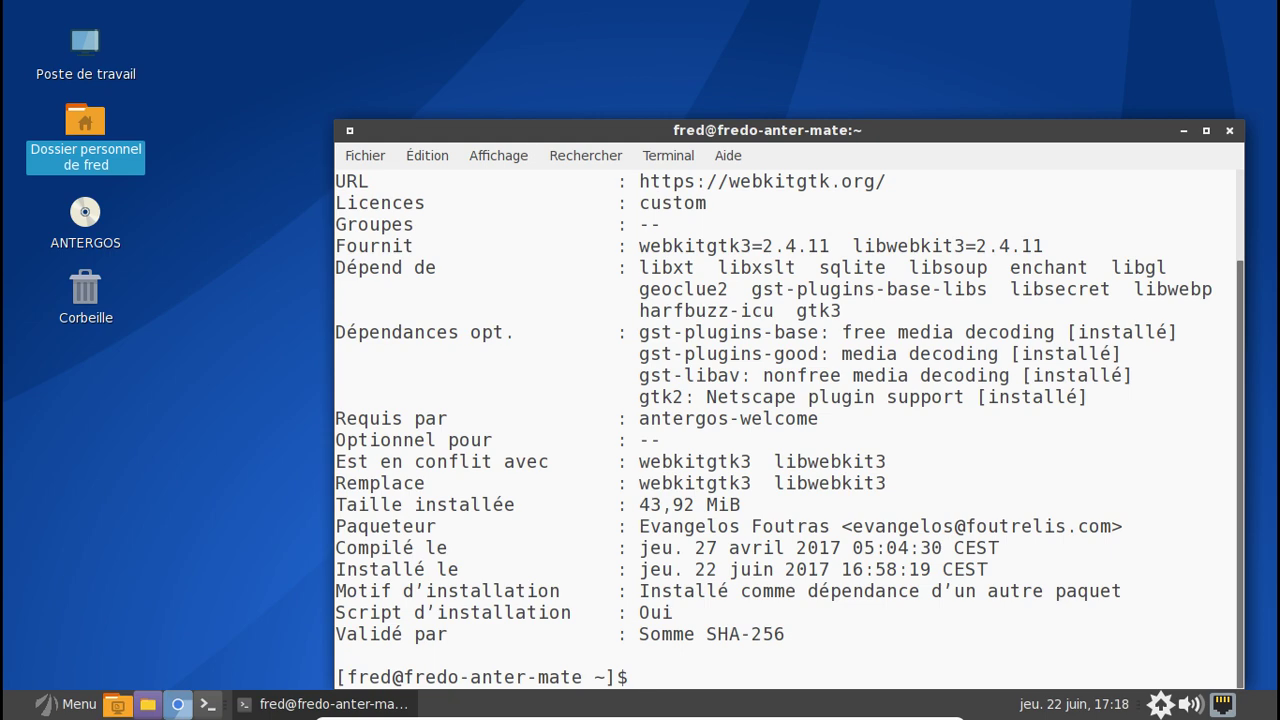
pyautogui.scroll(2, 894, 541)
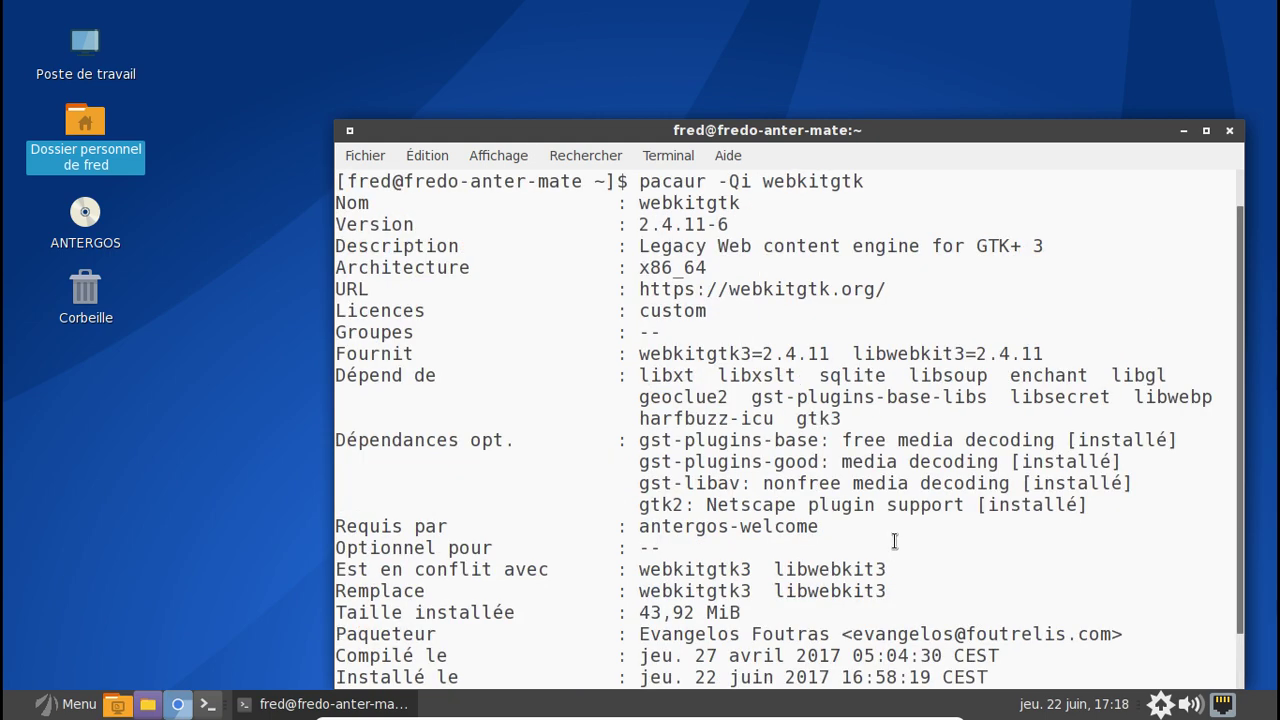
pyautogui.scroll(-2, 894, 541)
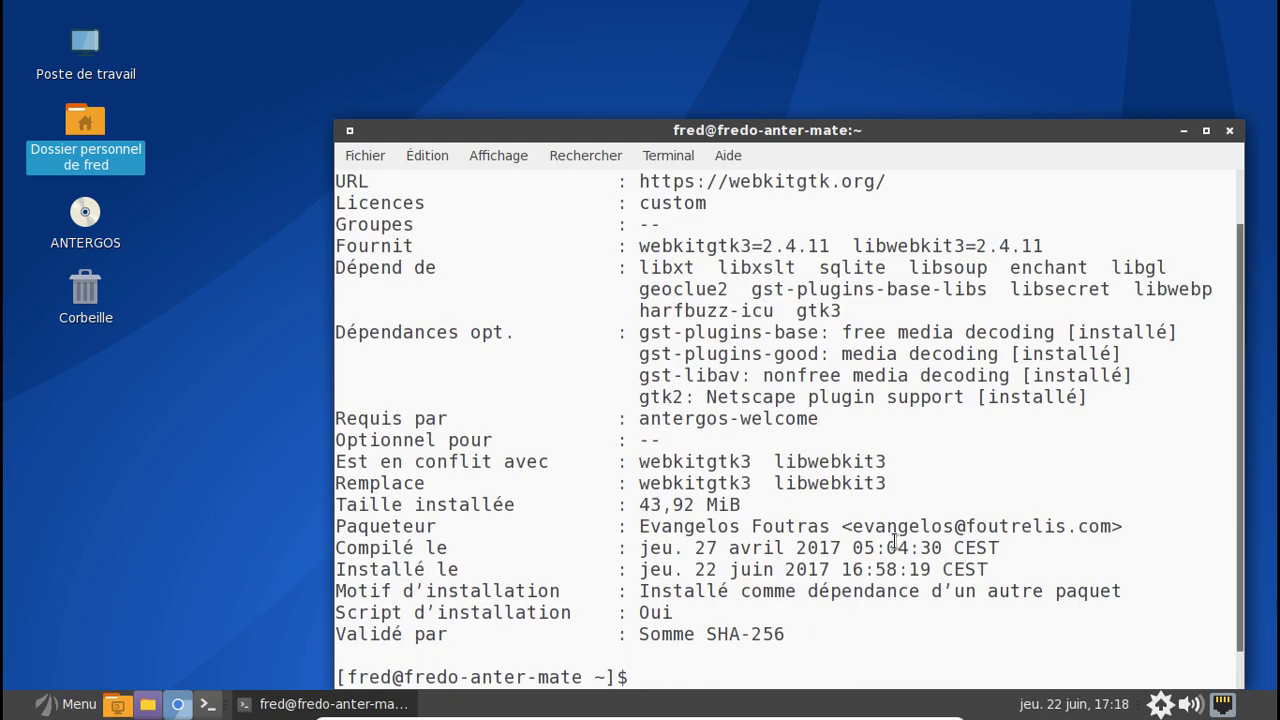
# - Close the terminal and log out through Menu's logout icon and Fermer la session
pyautogui.click(1227, 131)
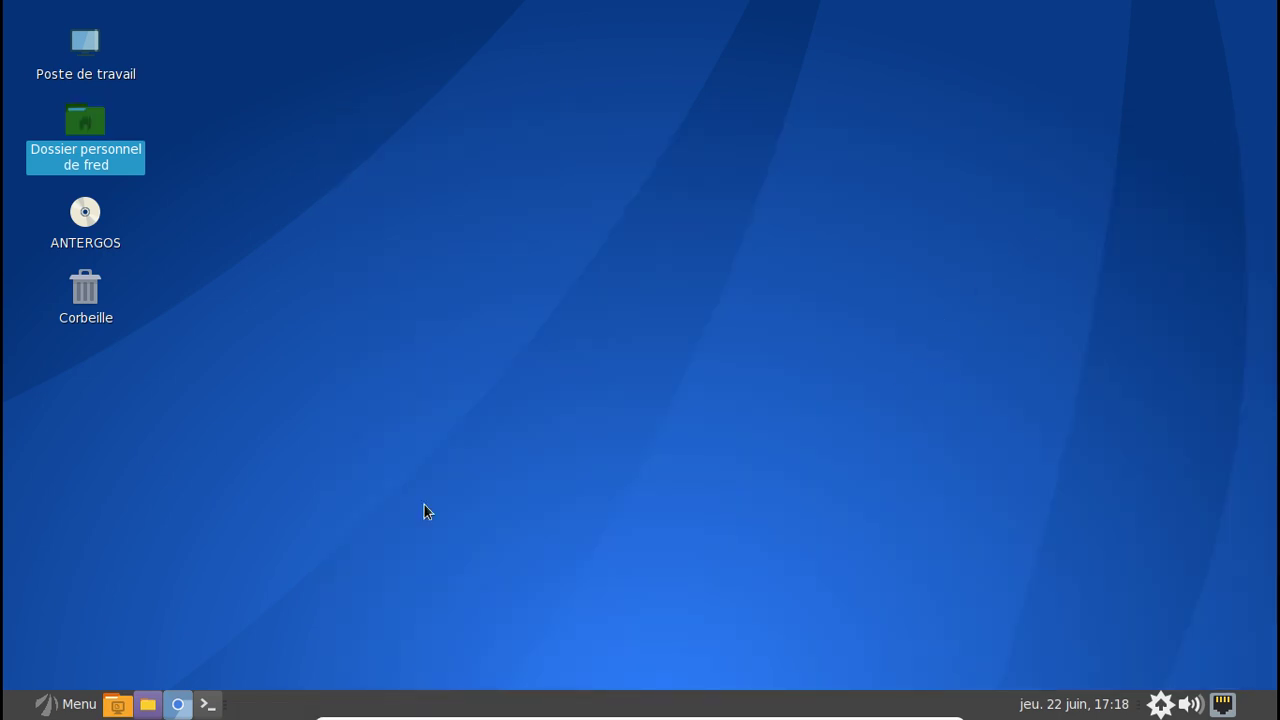
pyautogui.click(64, 706)
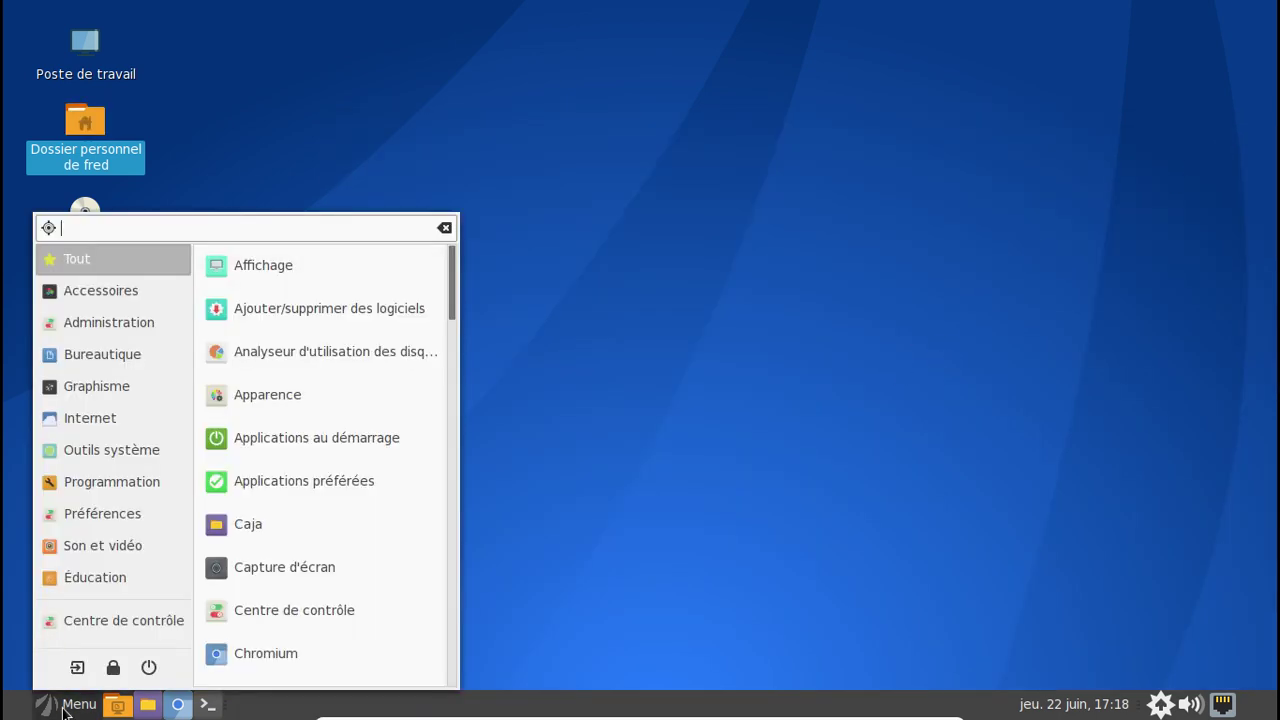
pyautogui.click(77, 668)
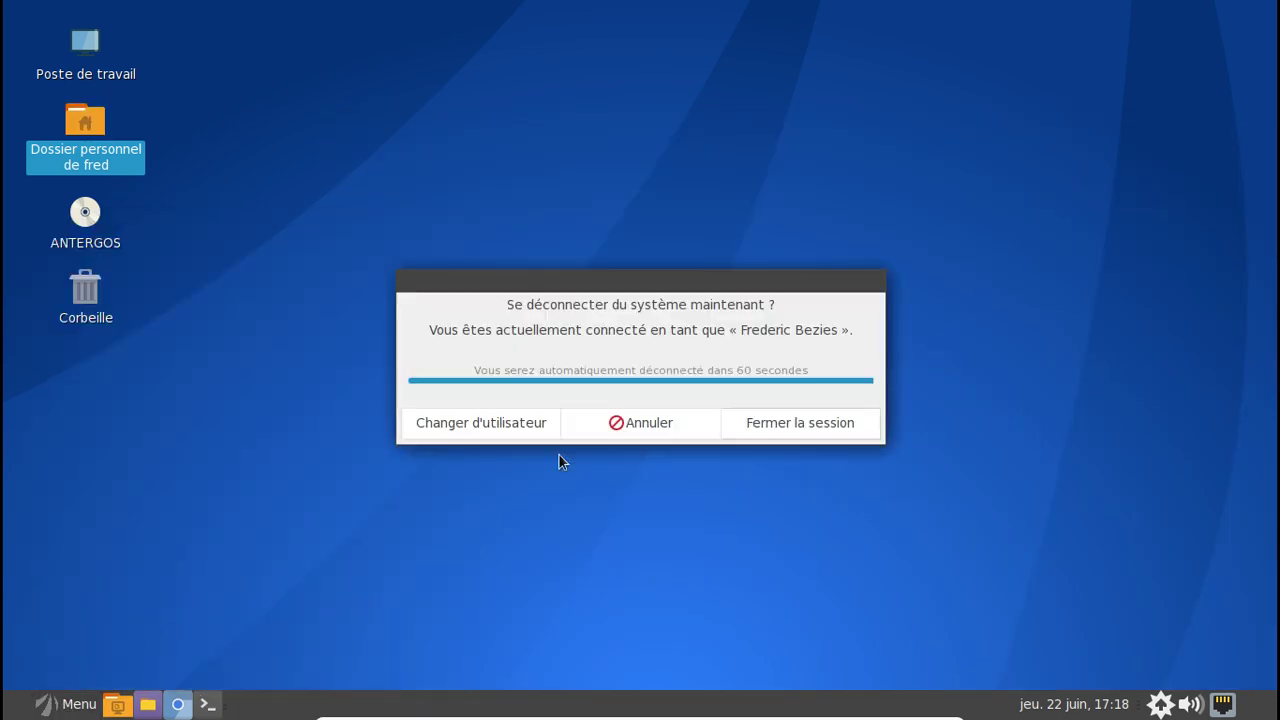
pyautogui.click(757, 421)
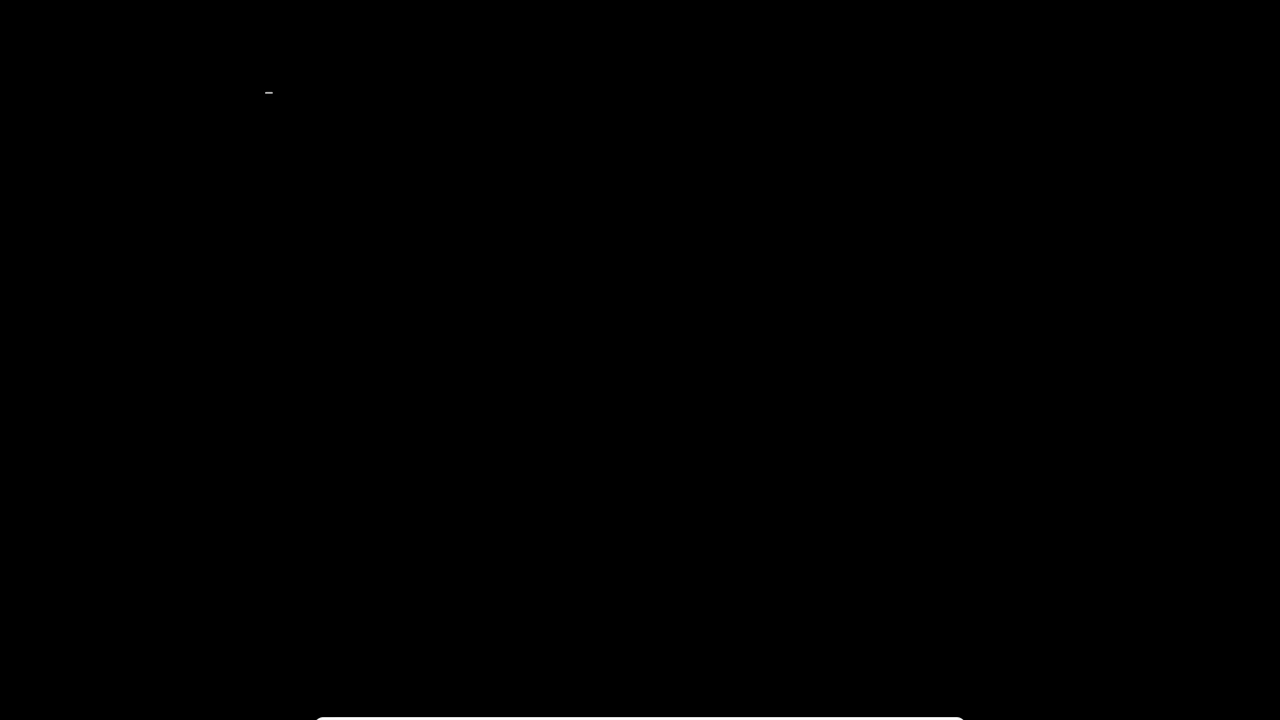
# - Log in on the tty2 console with the user name, retrying after failed attempts
pyautogui.write('fredo-anter-mate login: f')
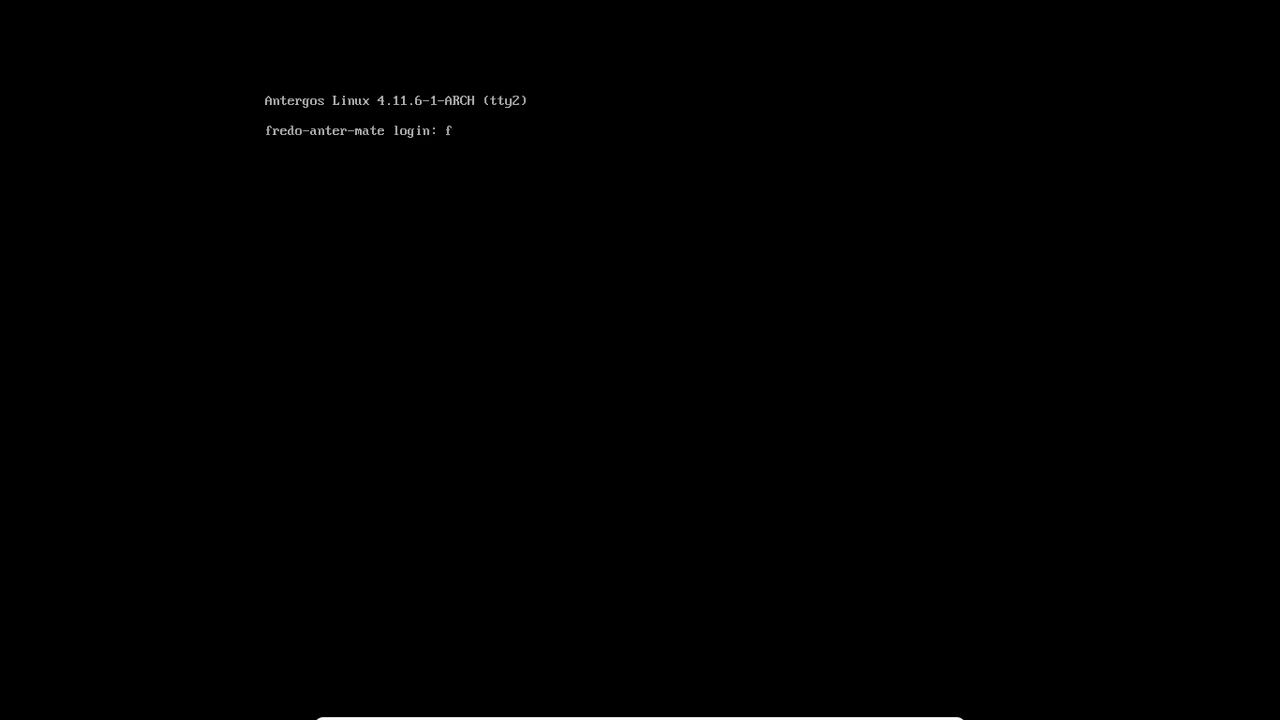
pyautogui.press('Return')
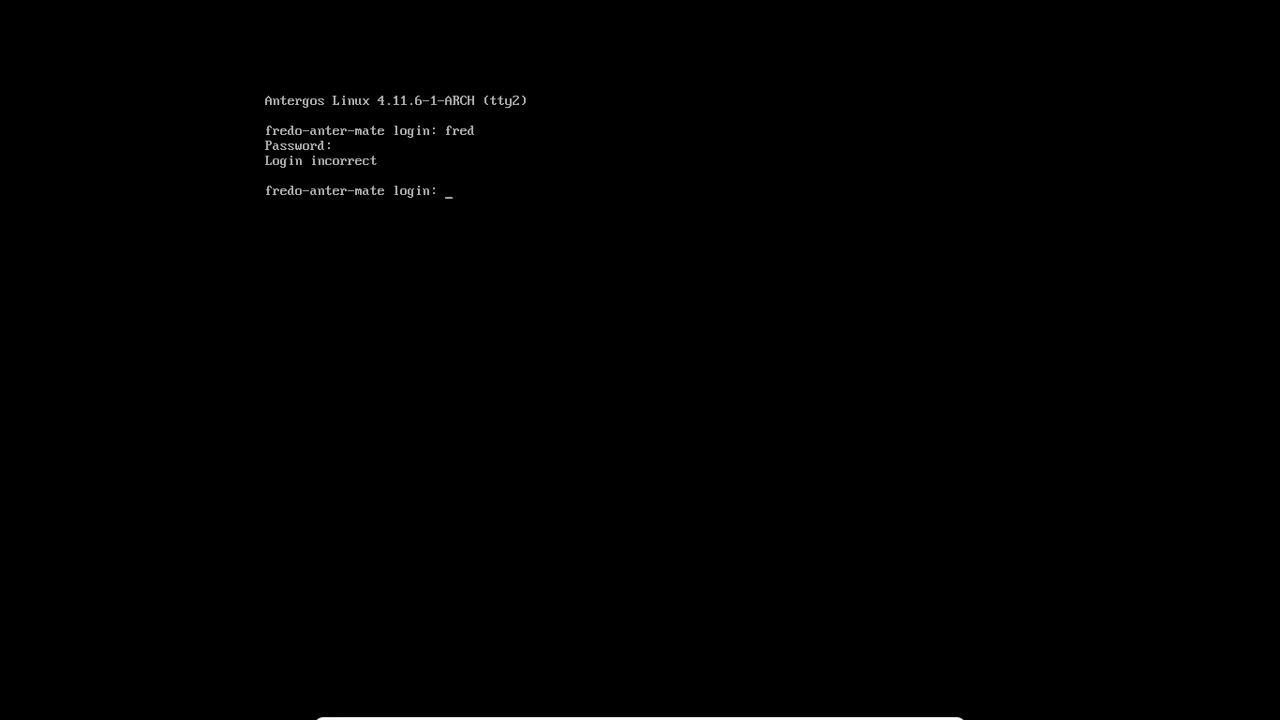
pyautogui.write('fred')
pyautogui.press('Return')
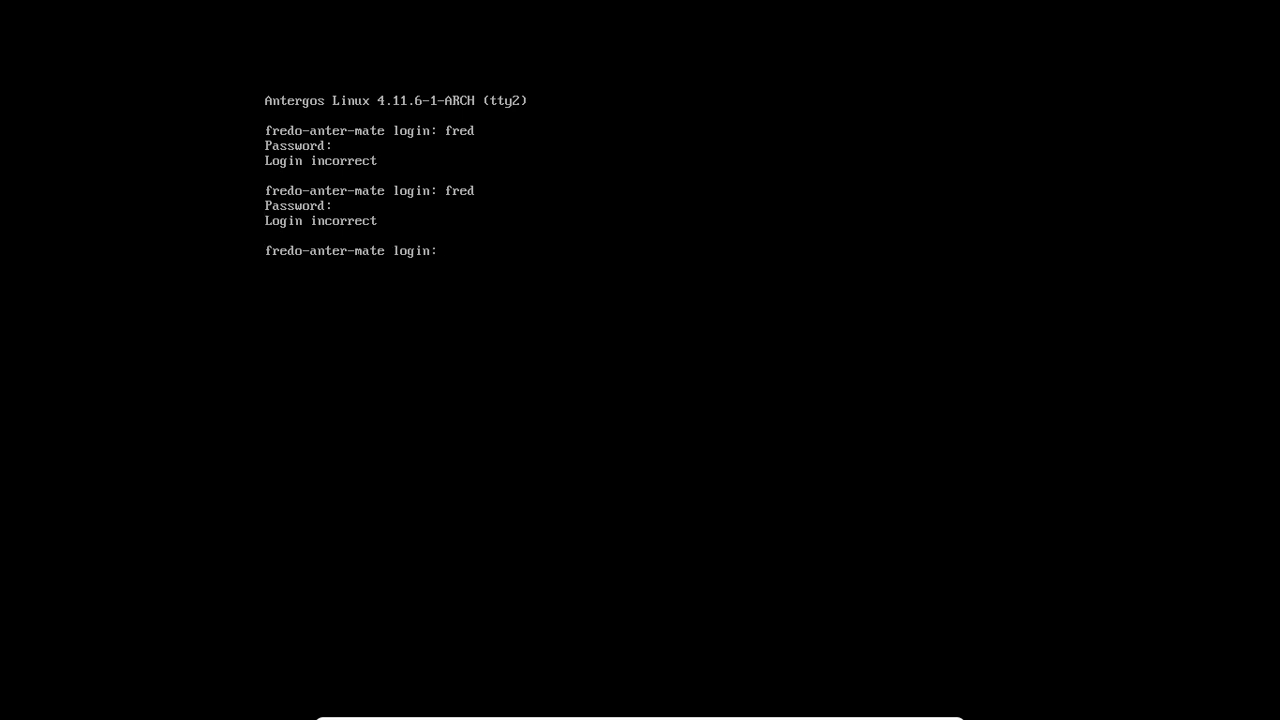
pyautogui.write('fred')
pyautogui.press('Return')
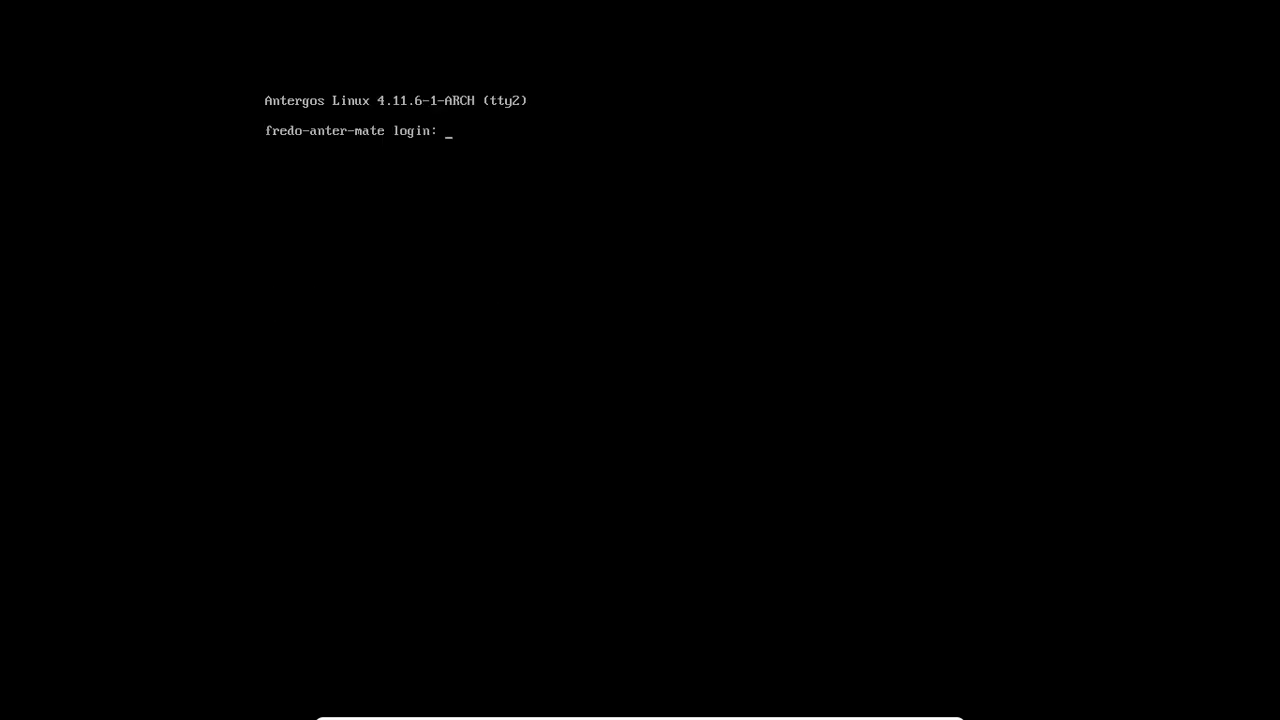
pyautogui.write('fred')
pyautogui.press('Return')
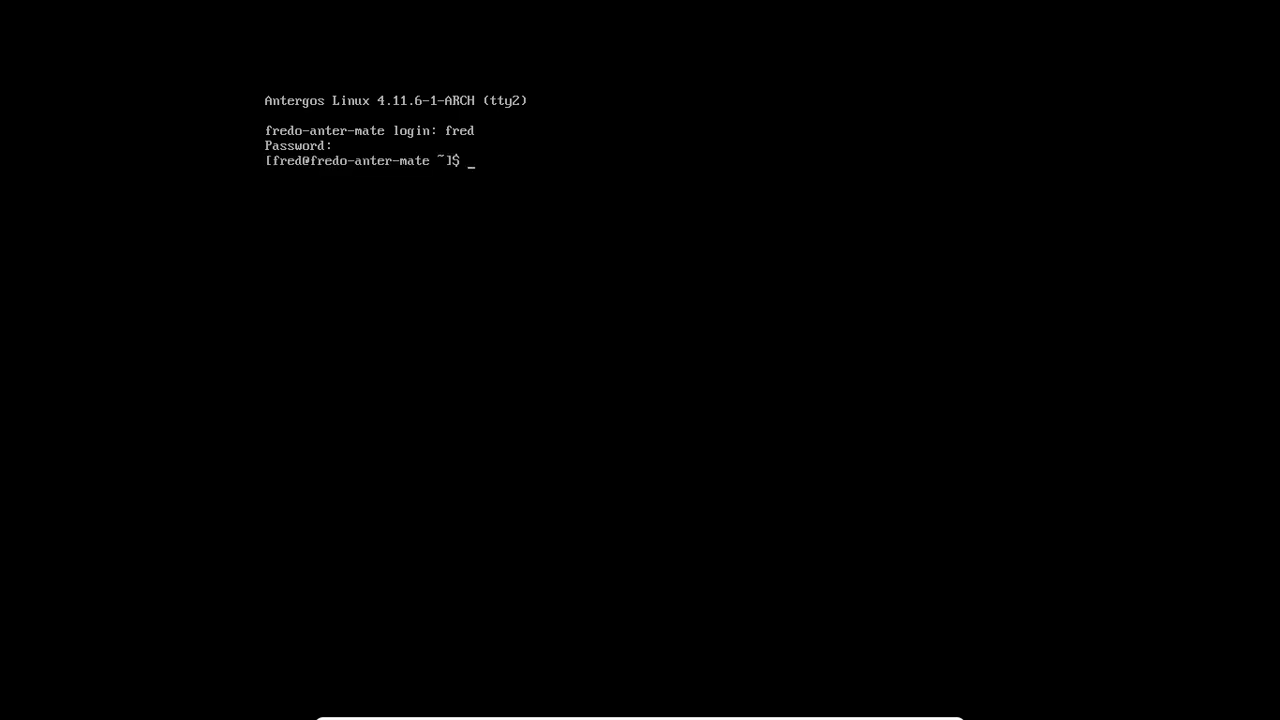
# - Enter the command pacaur -Ql lightdm at the shell prompt
pyautogui.write('sudo nano')
pyautogui.press('BackSpace')
pyautogui.press('BackSpace')
pyautogui.press('BackSpace')
pyautogui.press('BackSpace')
pyautogui.press('BackSpace')
pyautogui.press('BackSpace')
pyautogui.press('BackSpace')
pyautogui.press('BackSpace')
pyautogui.press('BackSpace')
pyautogui.write('pacaur -Ql lightdm')
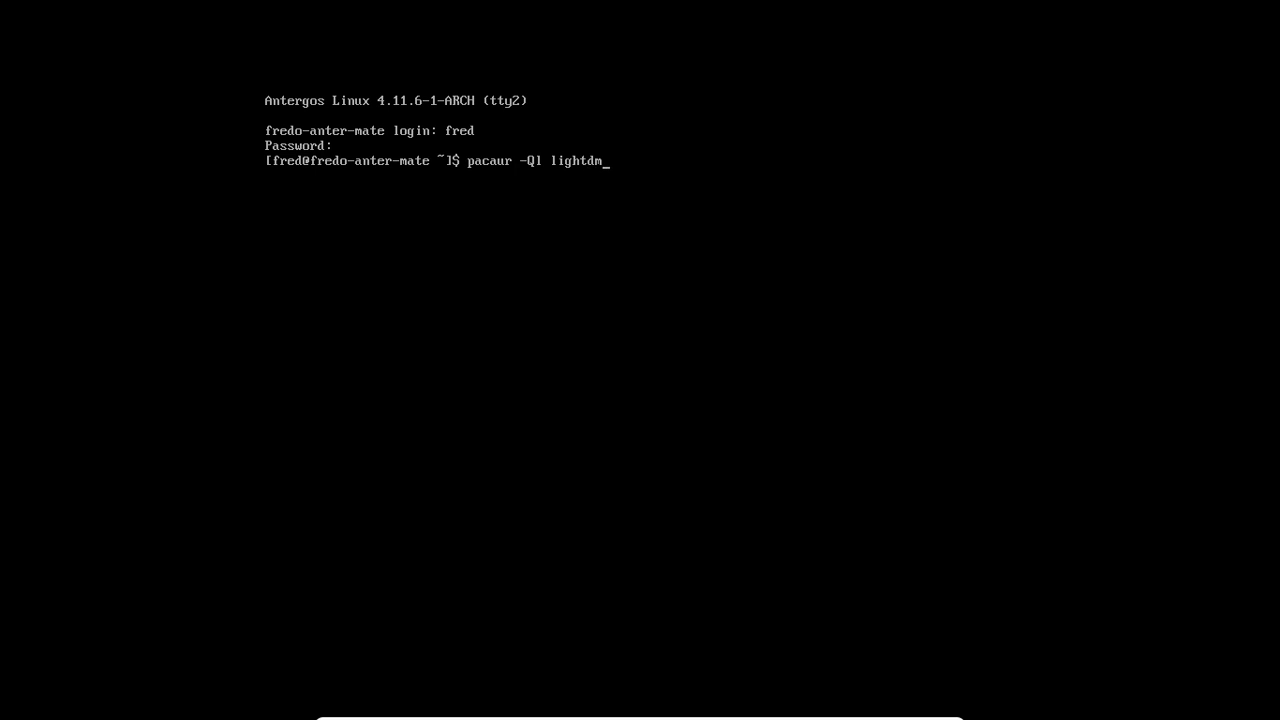
# - List lightdm's files, then narrow them with | grep conf to its configuration files
pyautogui.press('Return')
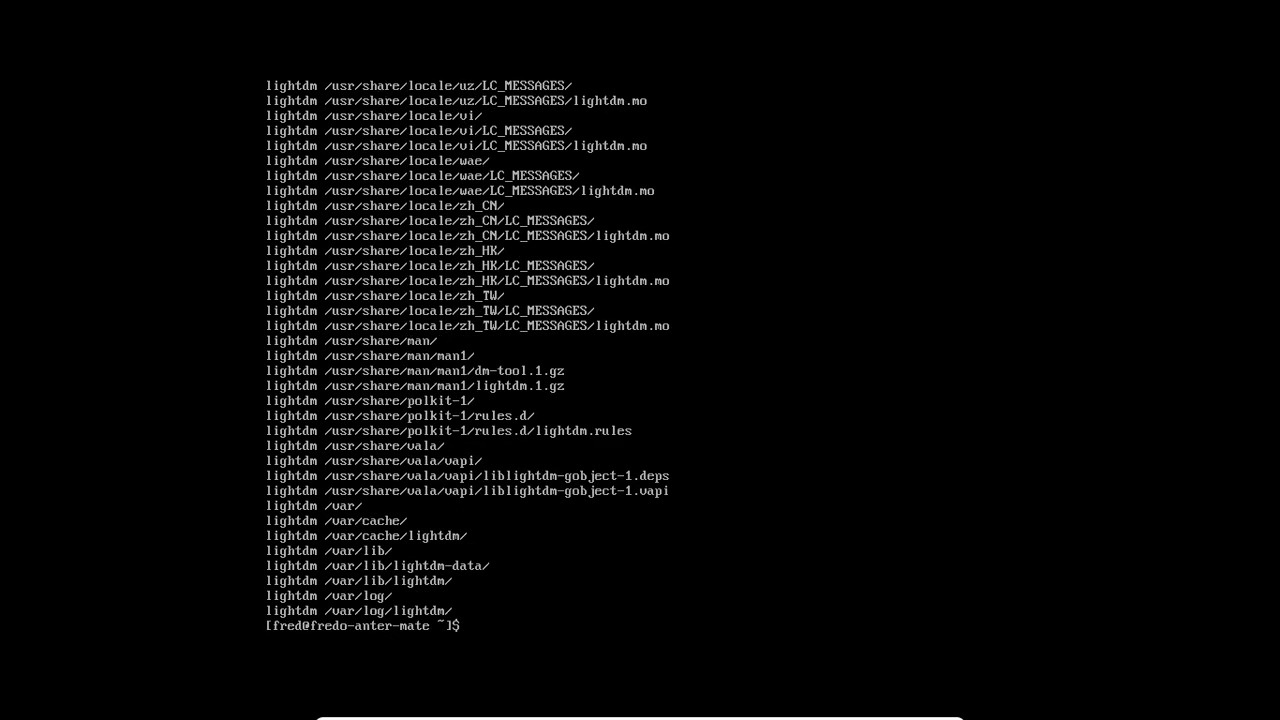
pyautogui.press('Up')
pyautogui.write('| grep conf')
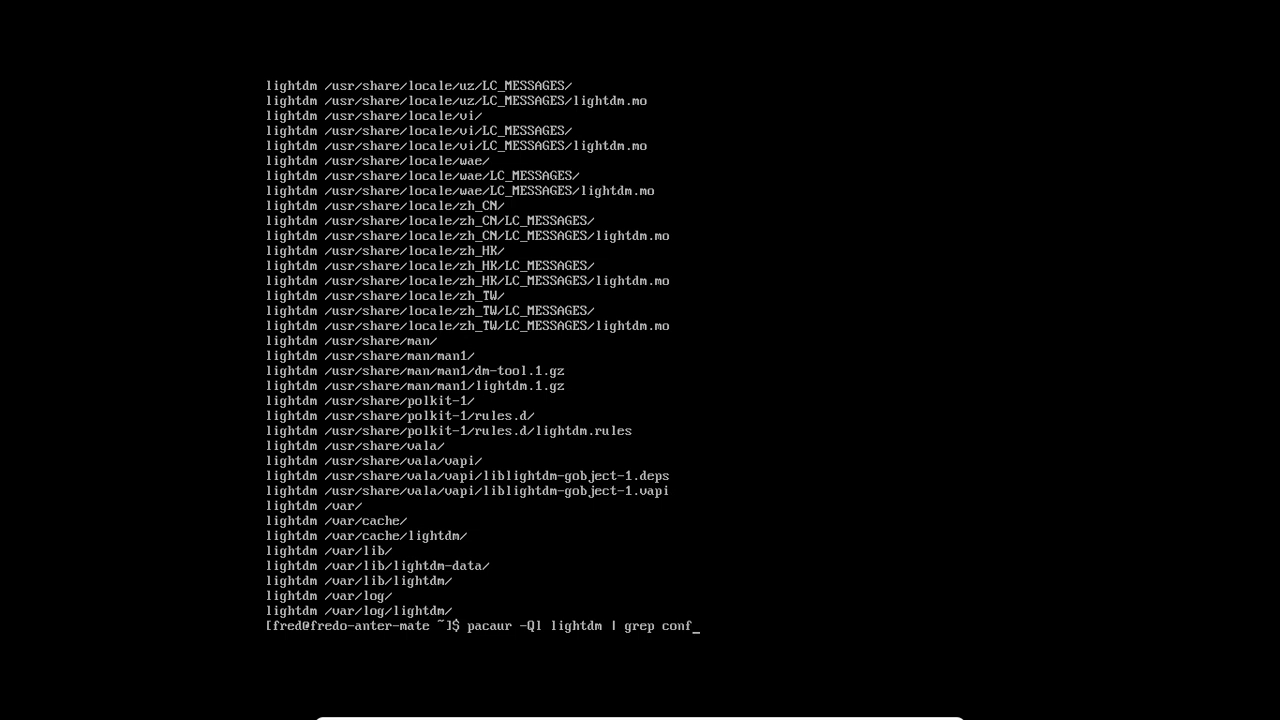
pyautogui.press('Return')
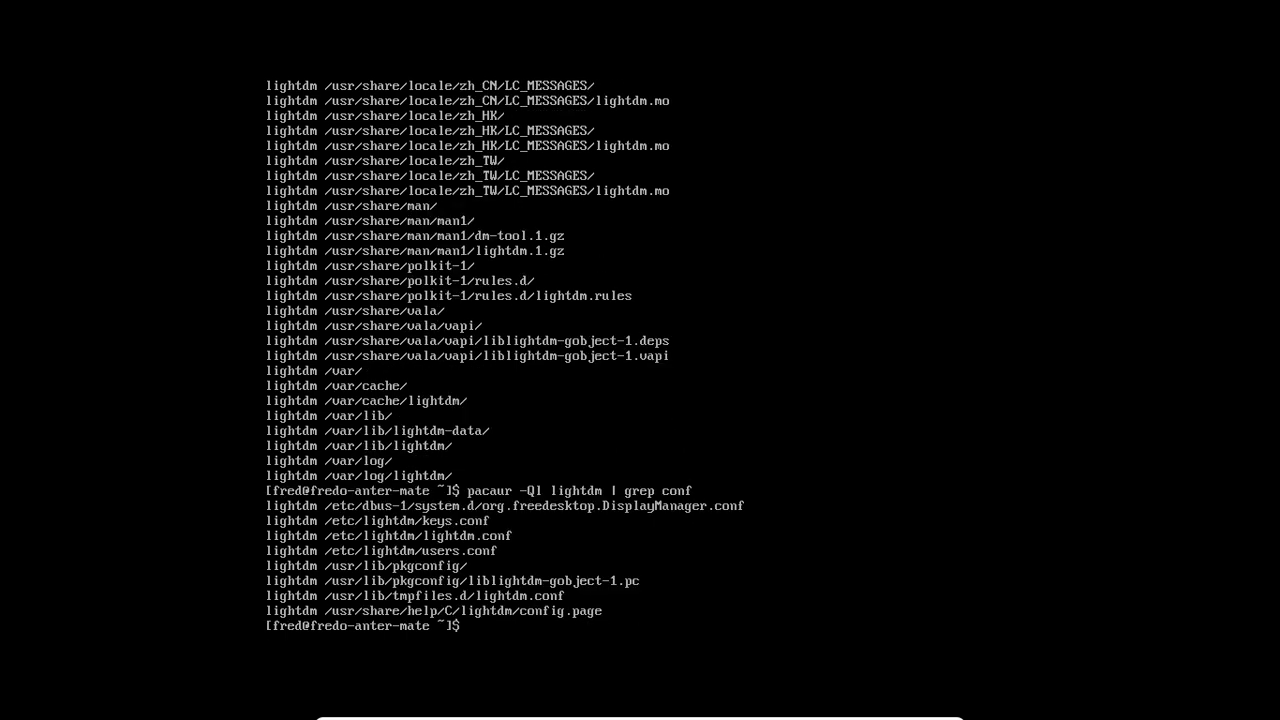
# - Open /etc/lightdm/lightdm.conf in nano with sudo, supplying the password
pyautogui.write('sudo nano /etc/ligt')
pyautogui.press('BackSpace')
pyautogui.write('ht')
pyautogui.press('Tab')
pyautogui.write('lightdm')
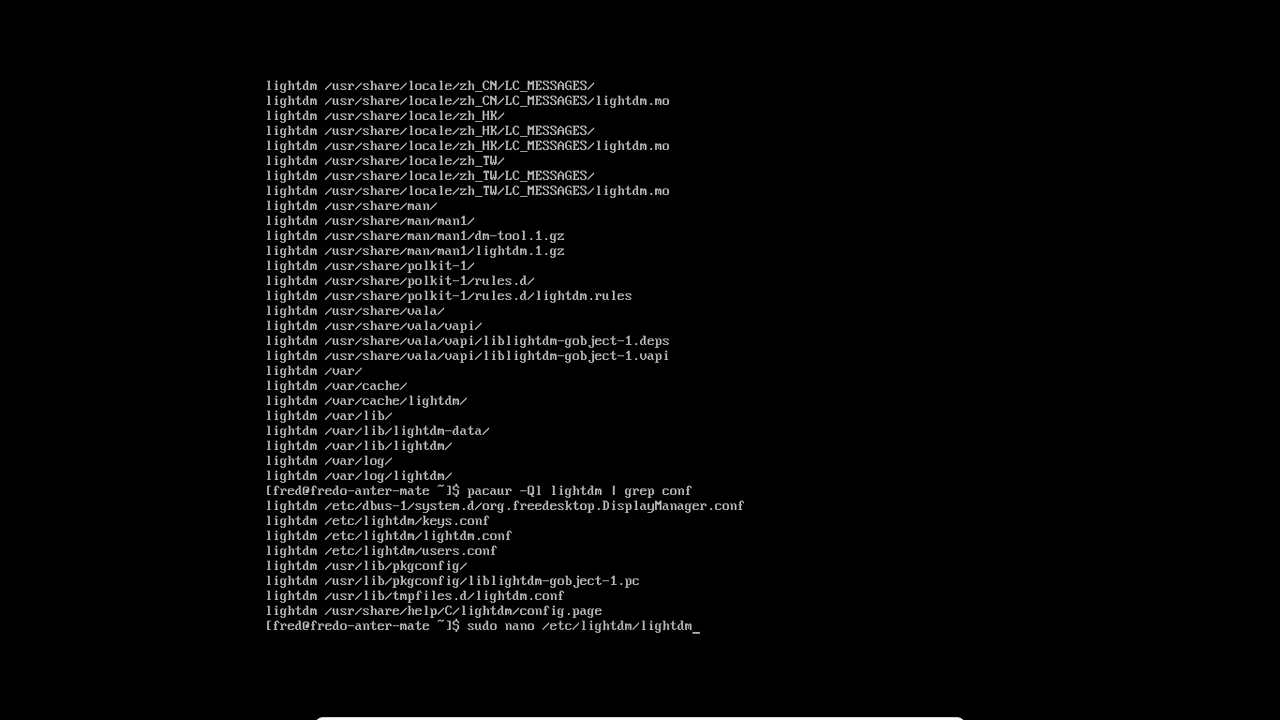
pyautogui.press('Return')
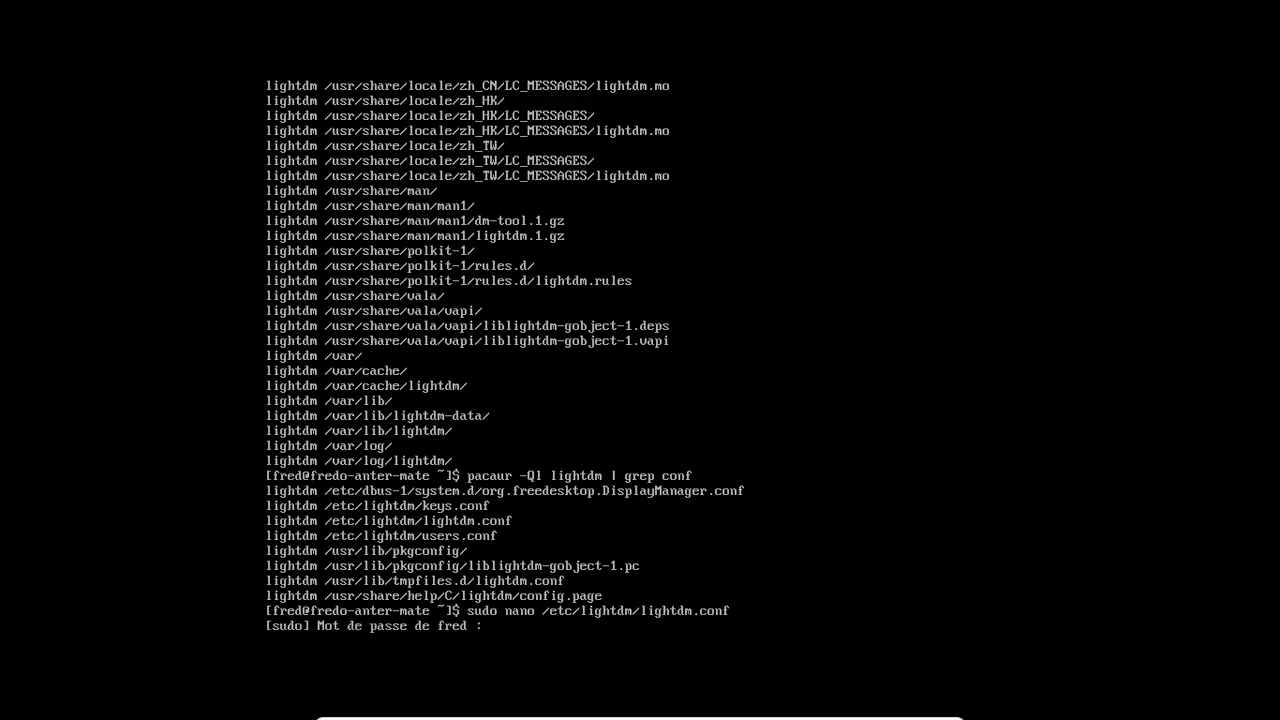
pyautogui.press('Return')
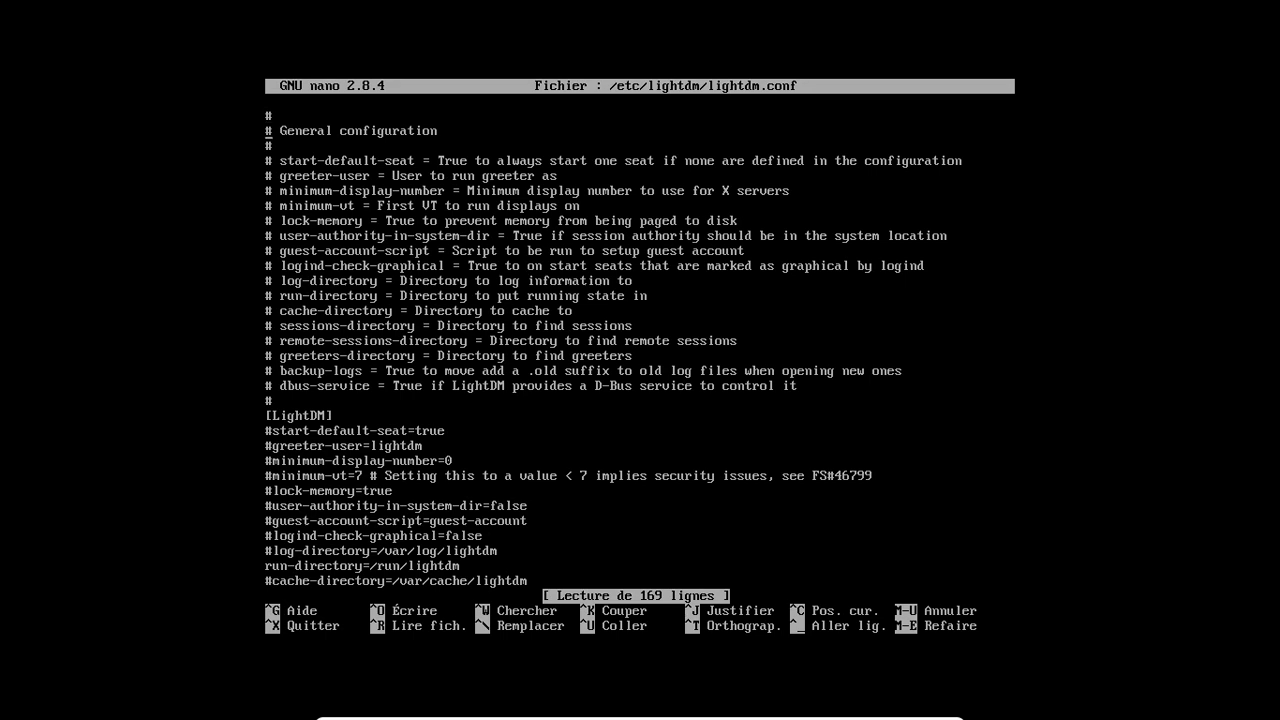
# - Search lightdm.conf for 'greeter' to reach the greeter settings under [Seat:*]
pyautogui.press('Down')
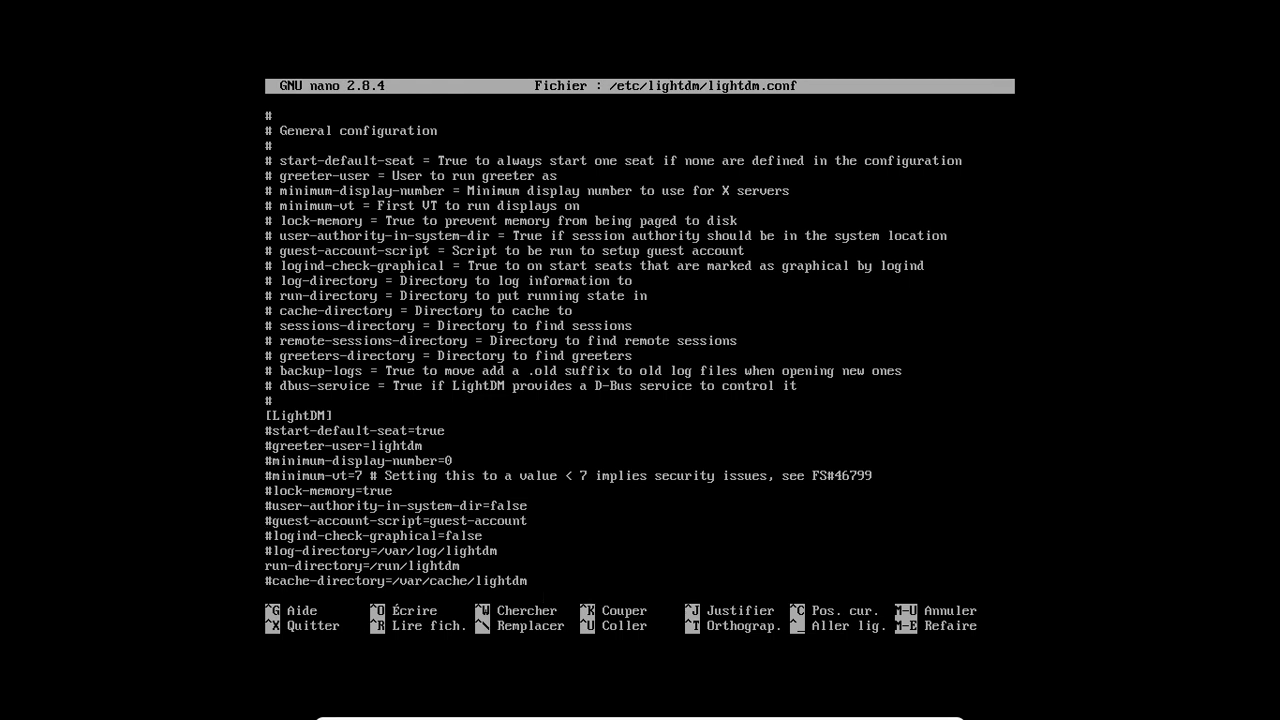
pyautogui.press('Down')
pyautogui.press('Down')
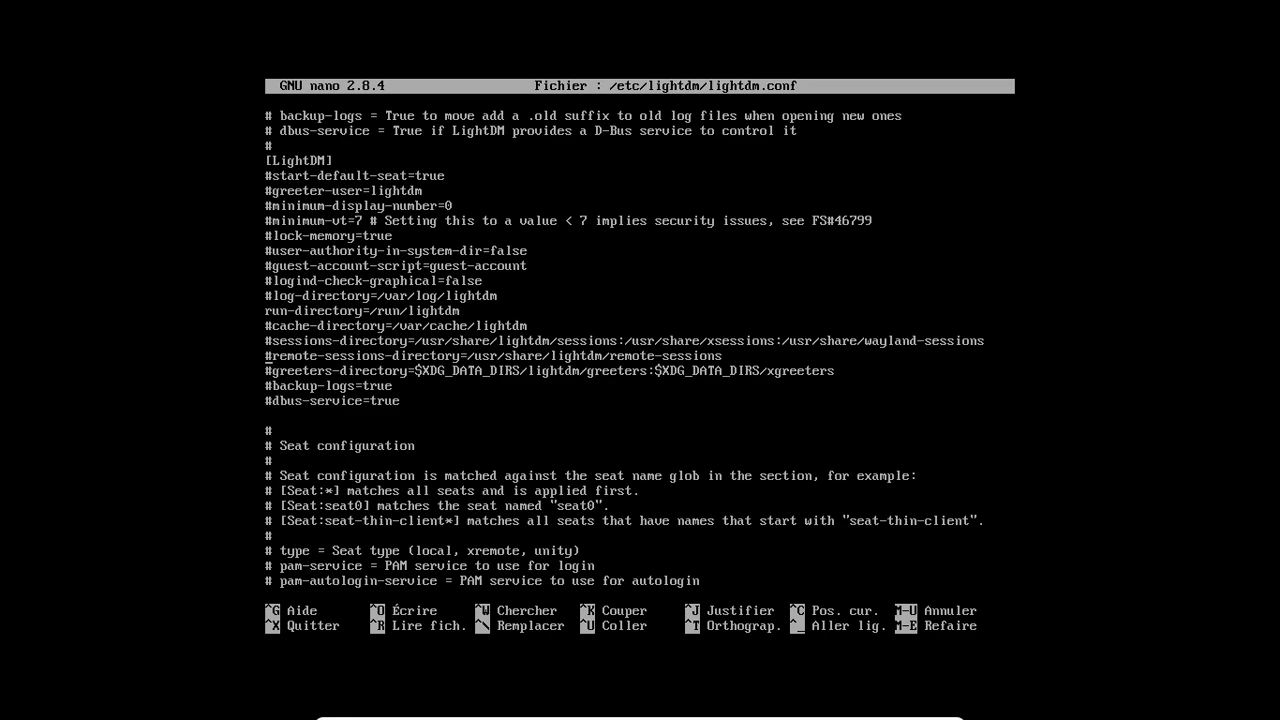
pyautogui.press('Down')
pyautogui.press('Down')
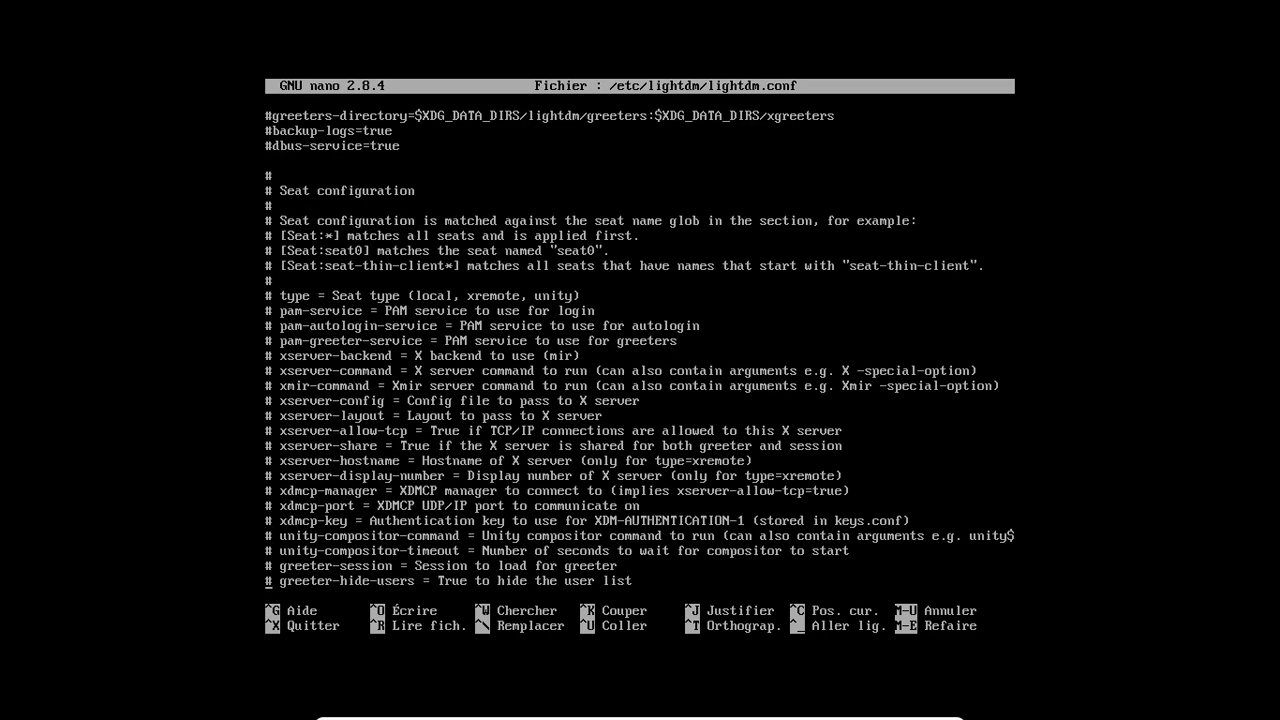
pyautogui.press('Down')
pyautogui.press('Down')
pyautogui.press('Down')
pyautogui.press('Down')
pyautogui.press('Down')
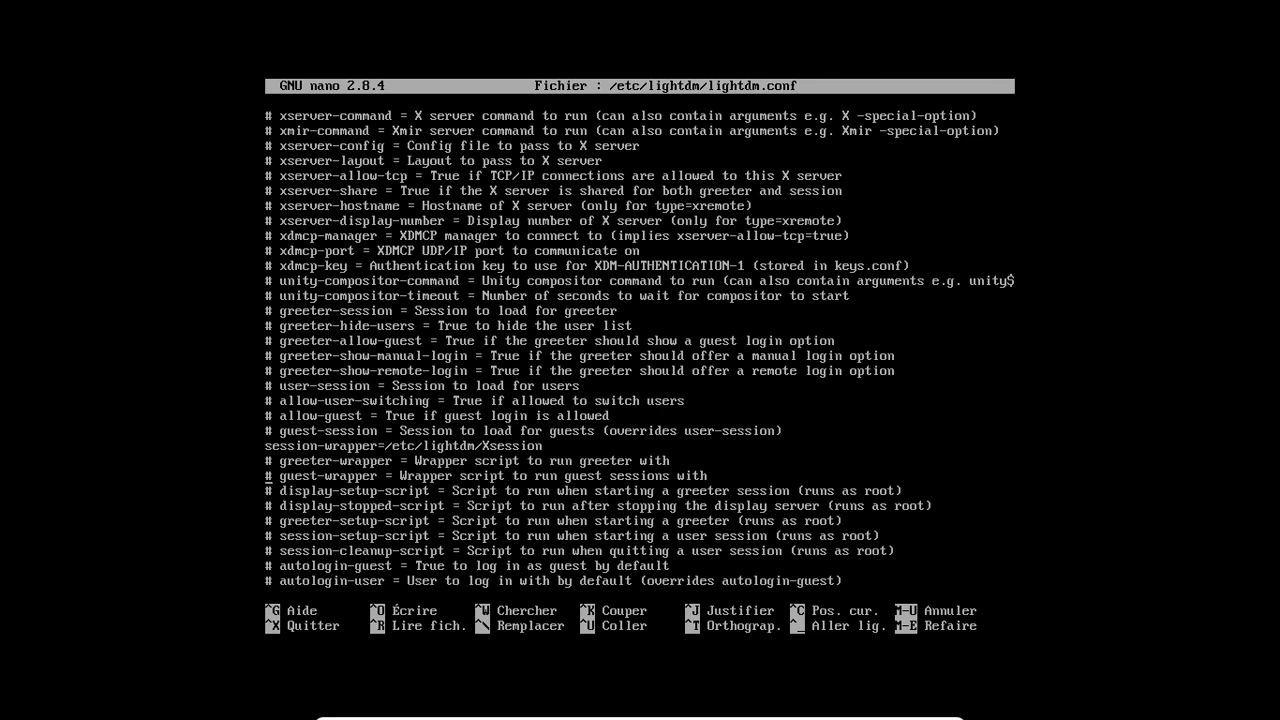
pyautogui.hotkey('ctrl', 'w')
pyautogui.write('greeter')
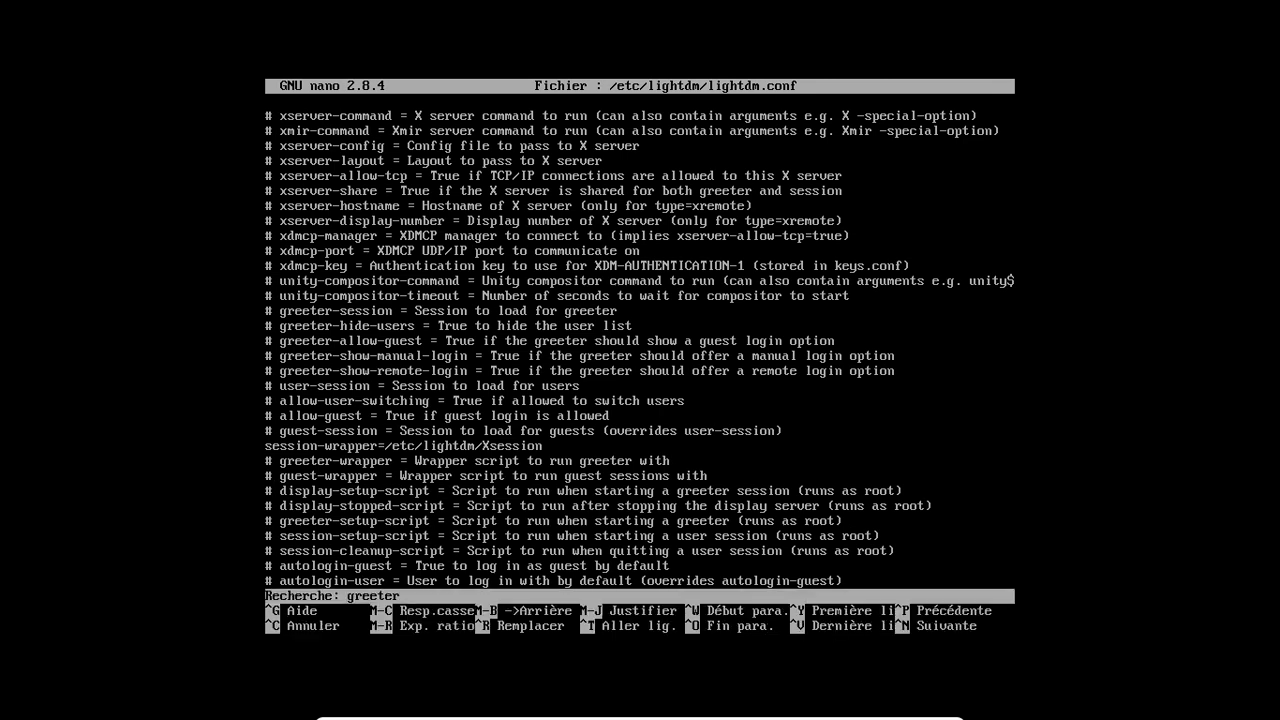
pyautogui.press('Return')
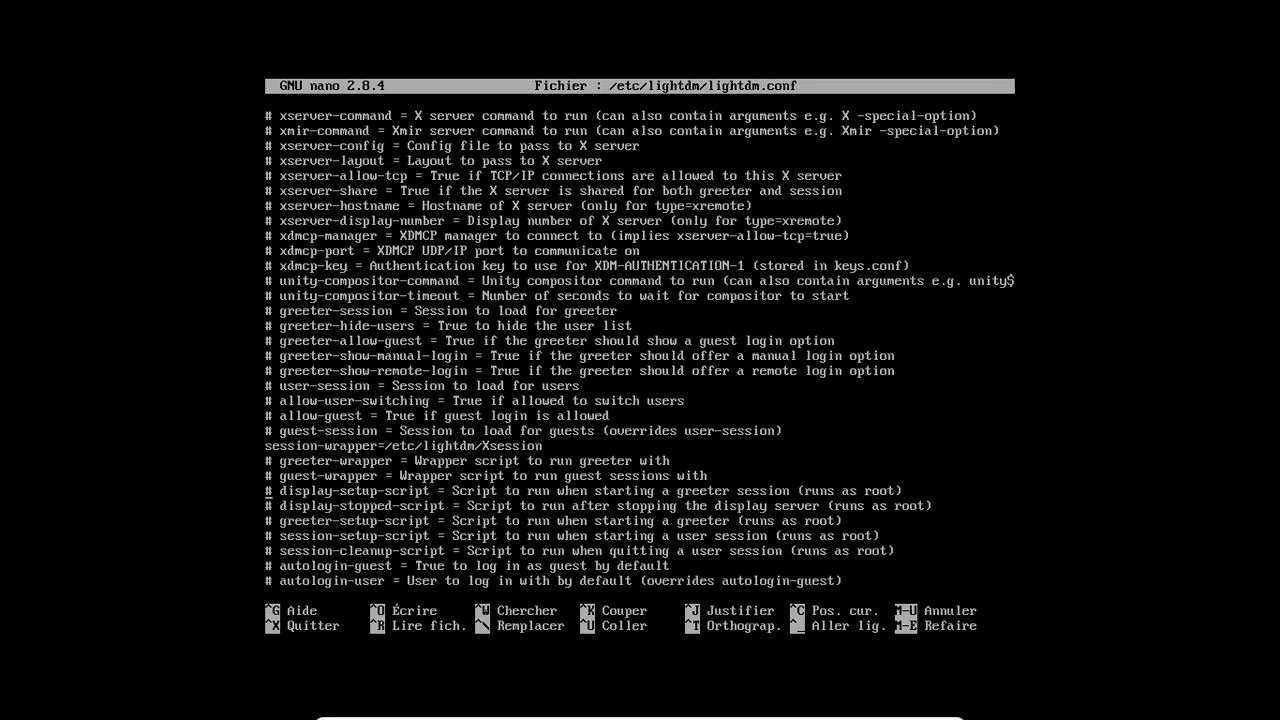
pyautogui.hotkey('ctrl', 'w')
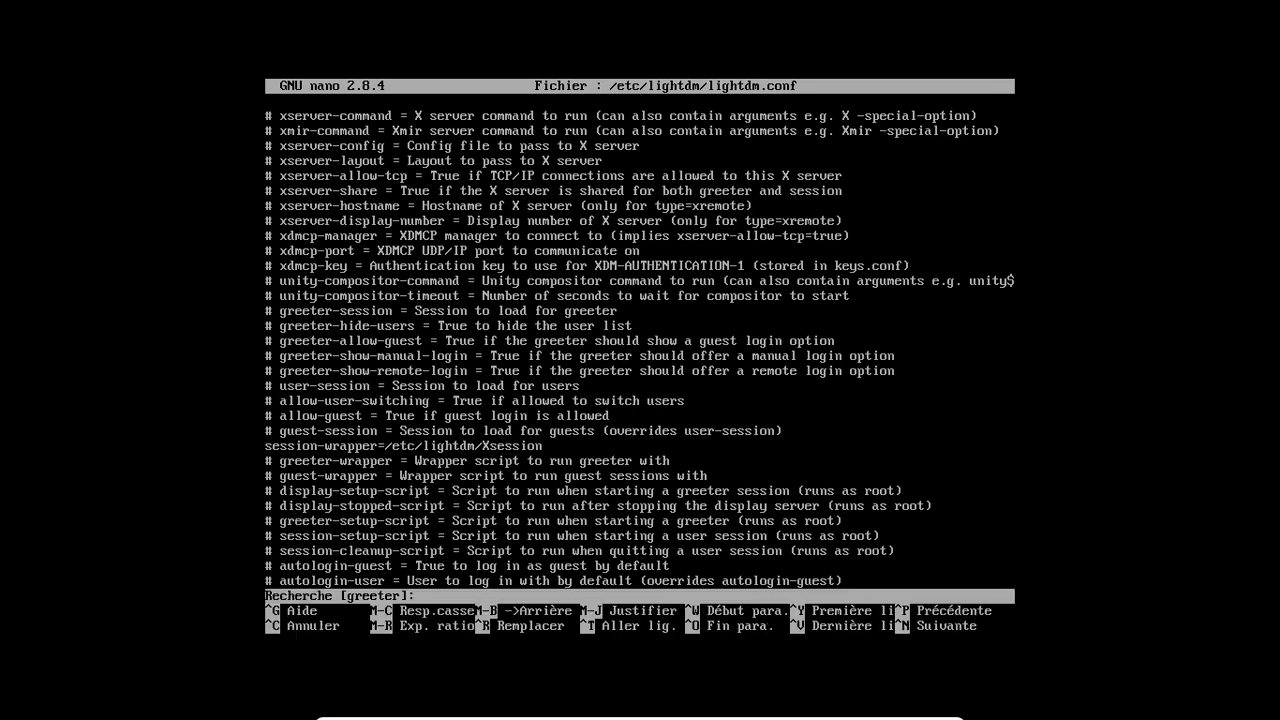
pyautogui.press('Return')
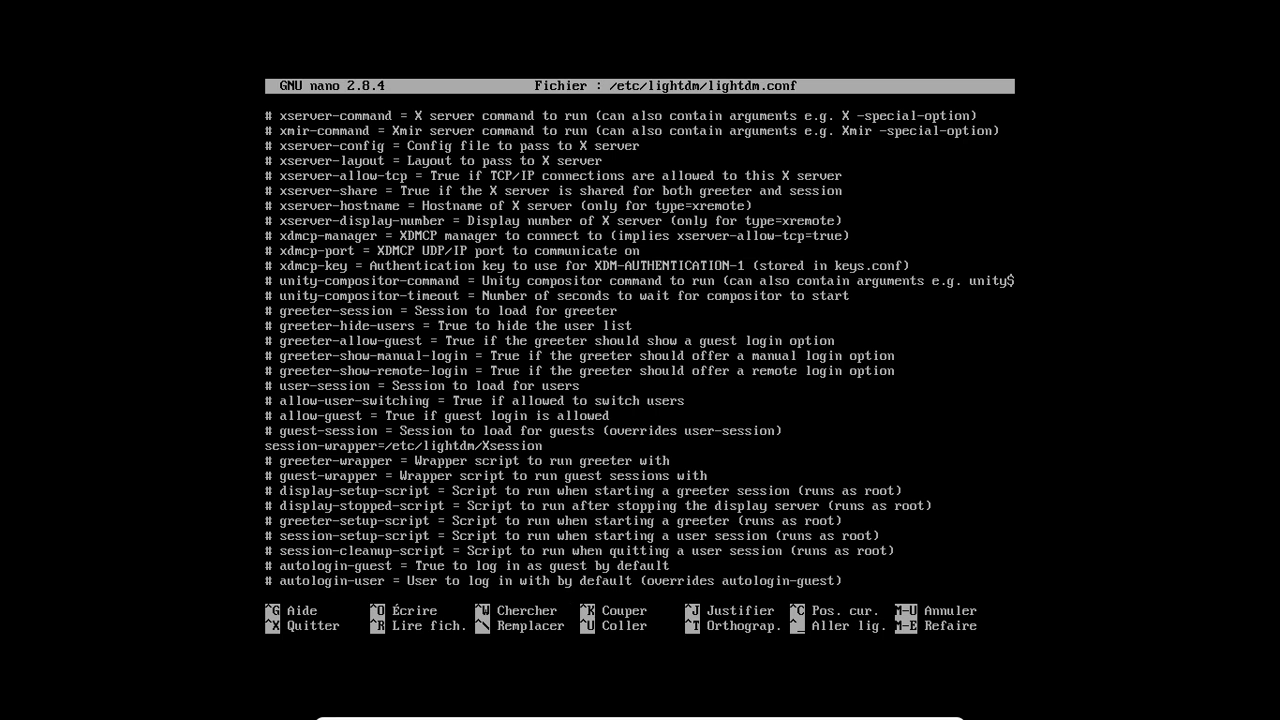
pyautogui.press('pagedown')
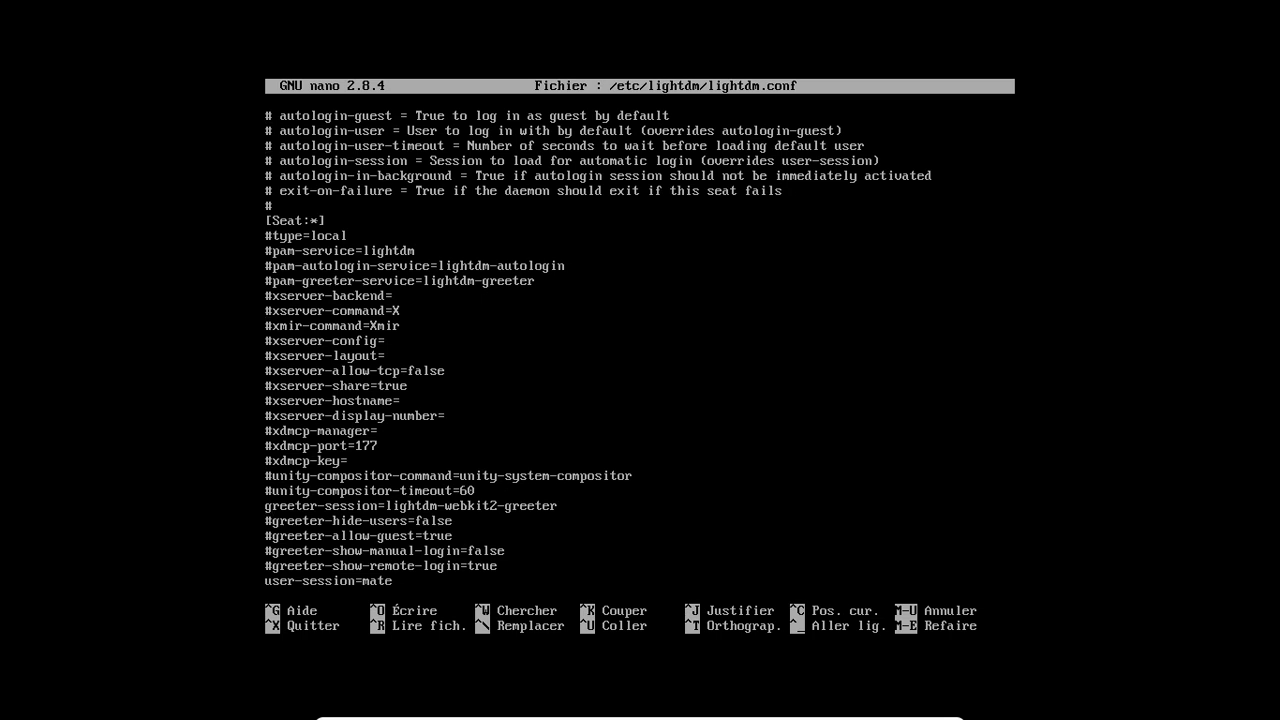
# - Comment out the greeter-session=lightdm-webkit2-greeter line with # and save lightdm.conf
pyautogui.write('#')
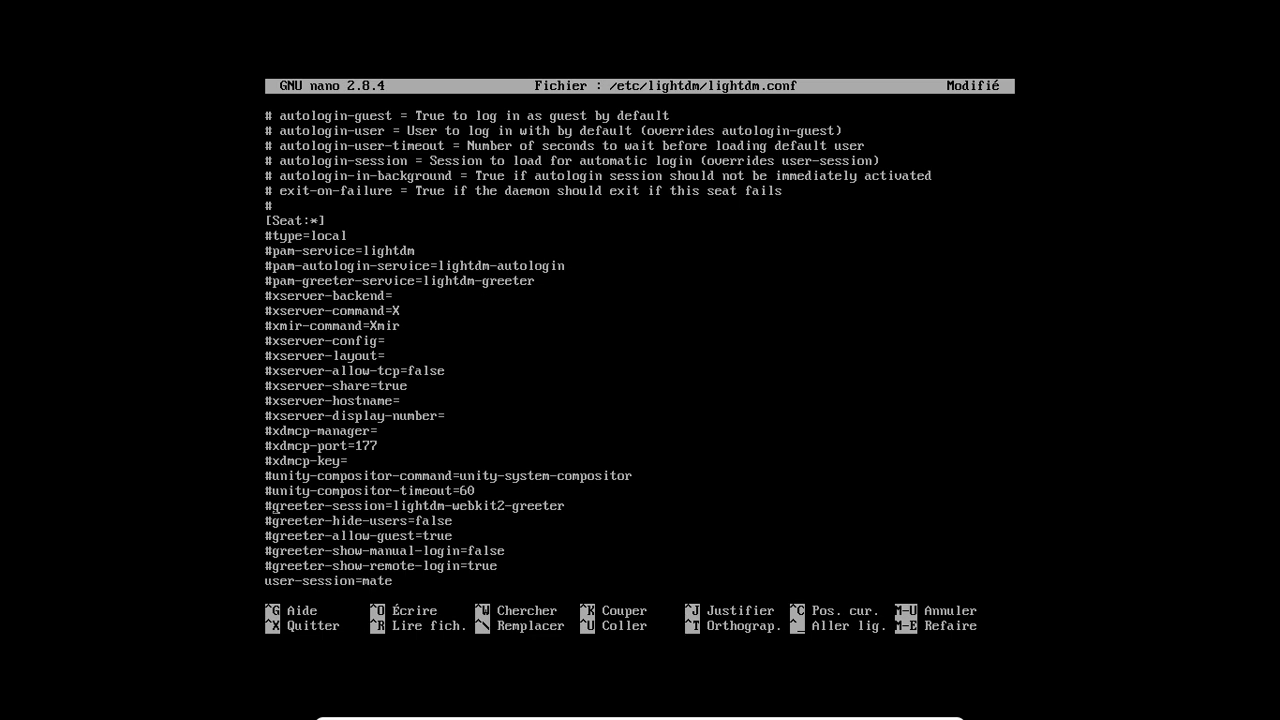
pyautogui.hotkey('ctrl', 'x')
pyautogui.press('o')
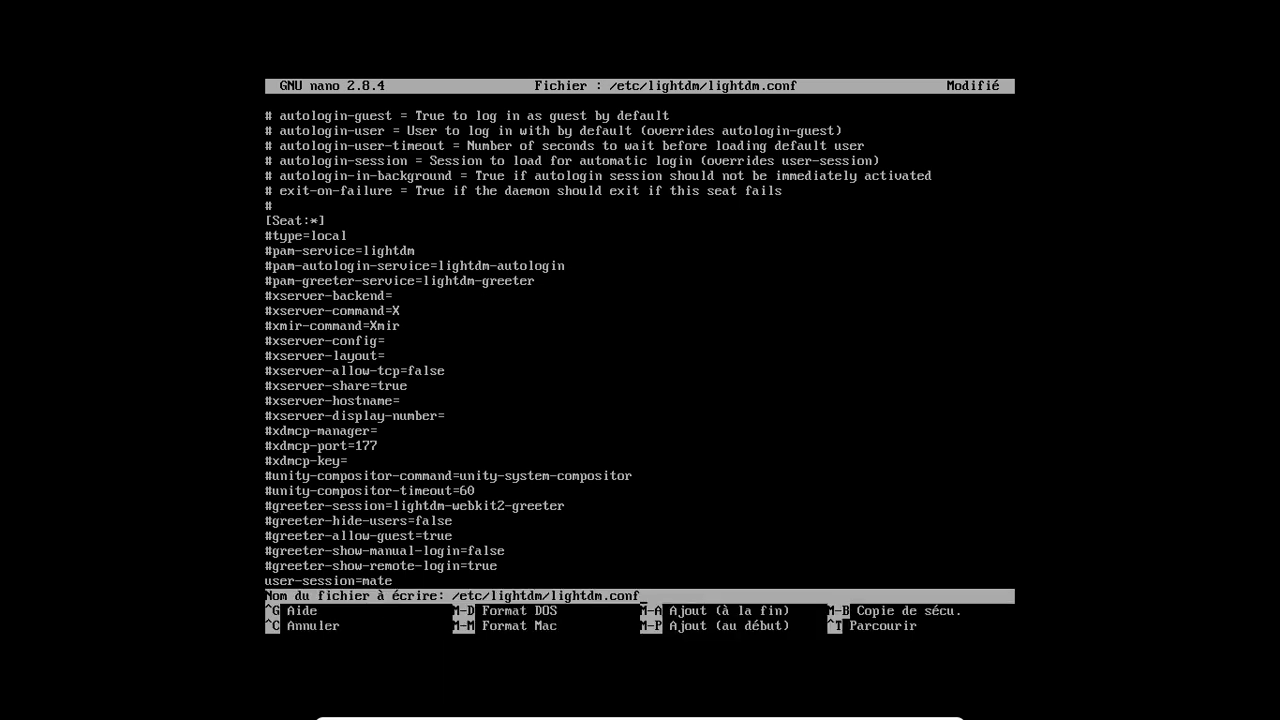
pyautogui.press('Return')
pyautogui.write('sudo sy')
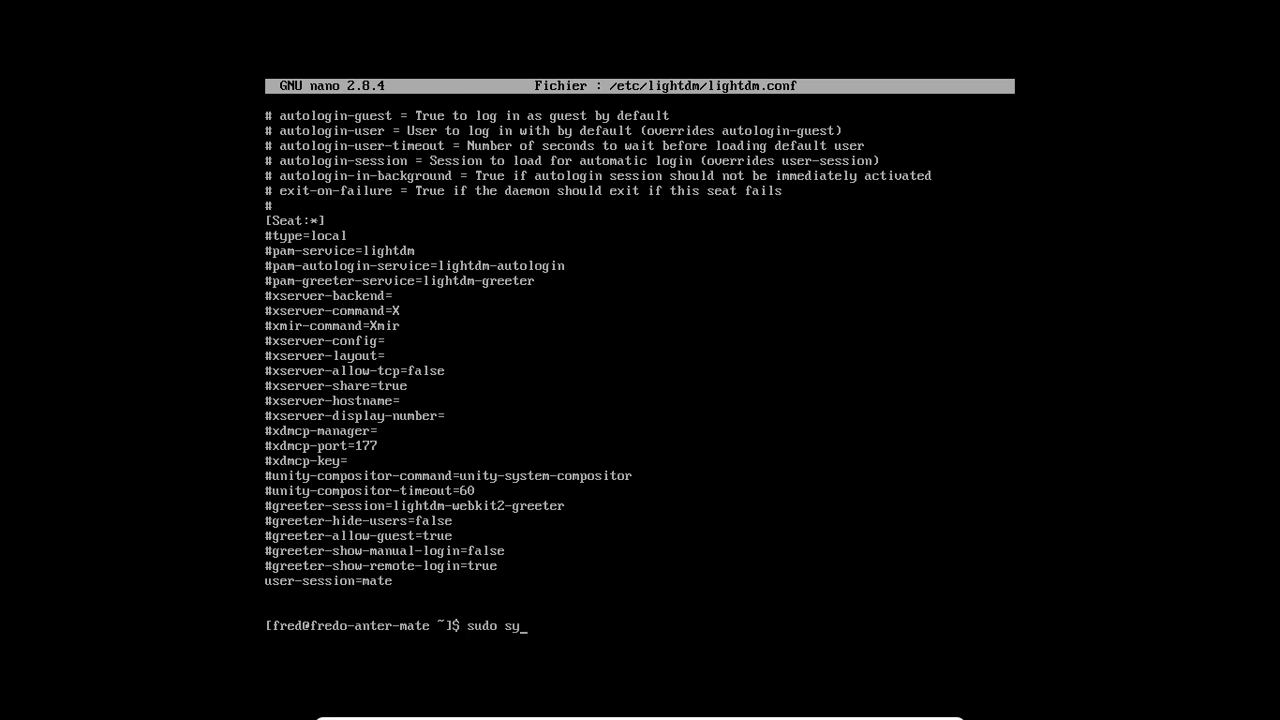
pyautogui.write('stemctl retard kl')
# - Run sudo systemctl restart lightdm and sign in with the password through the GTK greeter
pyautogui.press('BackSpace')
pyautogui.press('BackSpace')
pyautogui.press('BackSpace')
pyautogui.press('BackSpace')
pyautogui.press('BackSpace')
pyautogui.press('BackSpace')
pyautogui.press('BackSpace')
pyautogui.write('start lightdm')
pyautogui.press('Return')
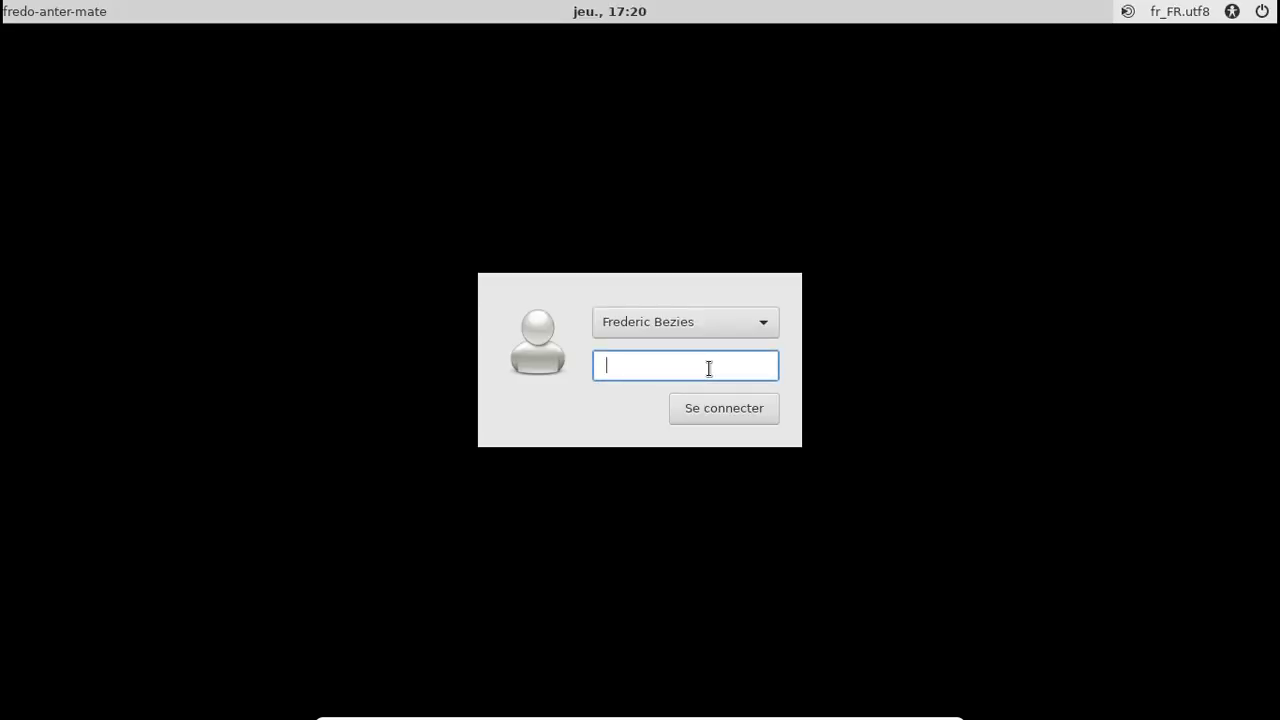
pyautogui.write('**********')
pyautogui.click(758, 417)
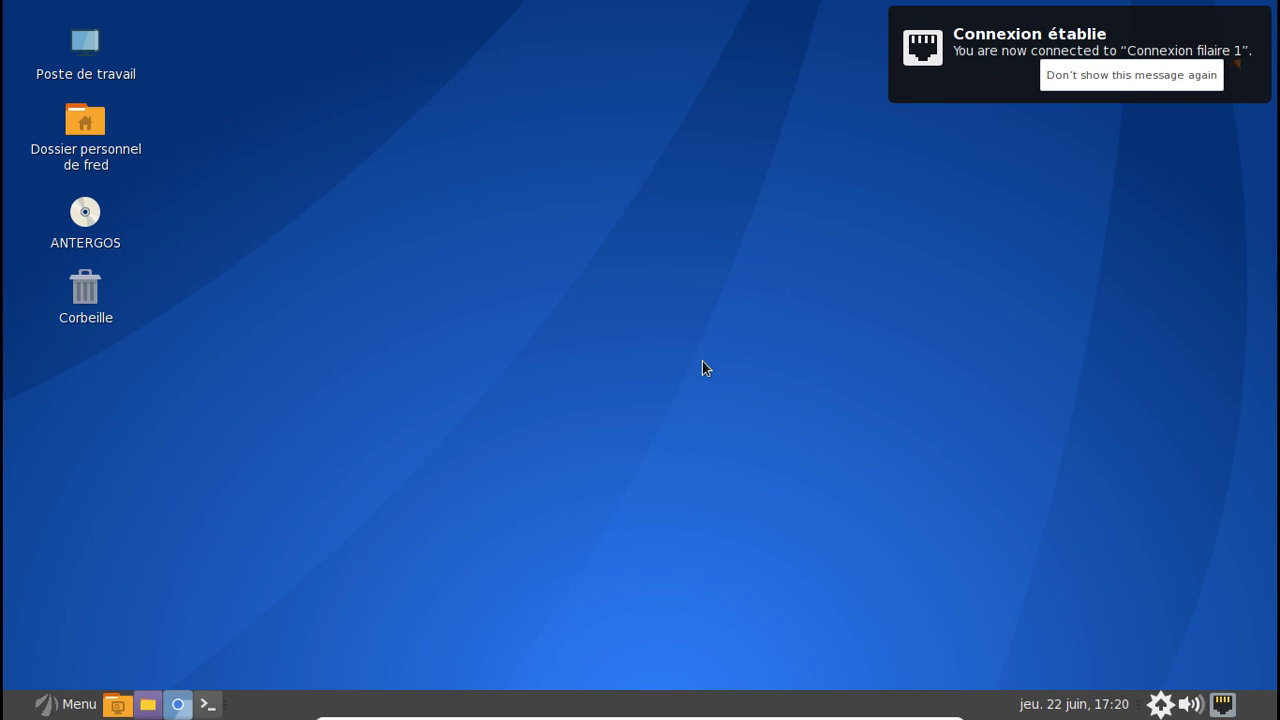
# - Shut down the computer from the applications menu's power button, confirming with Éteindre
pyautogui.click(50, 706)
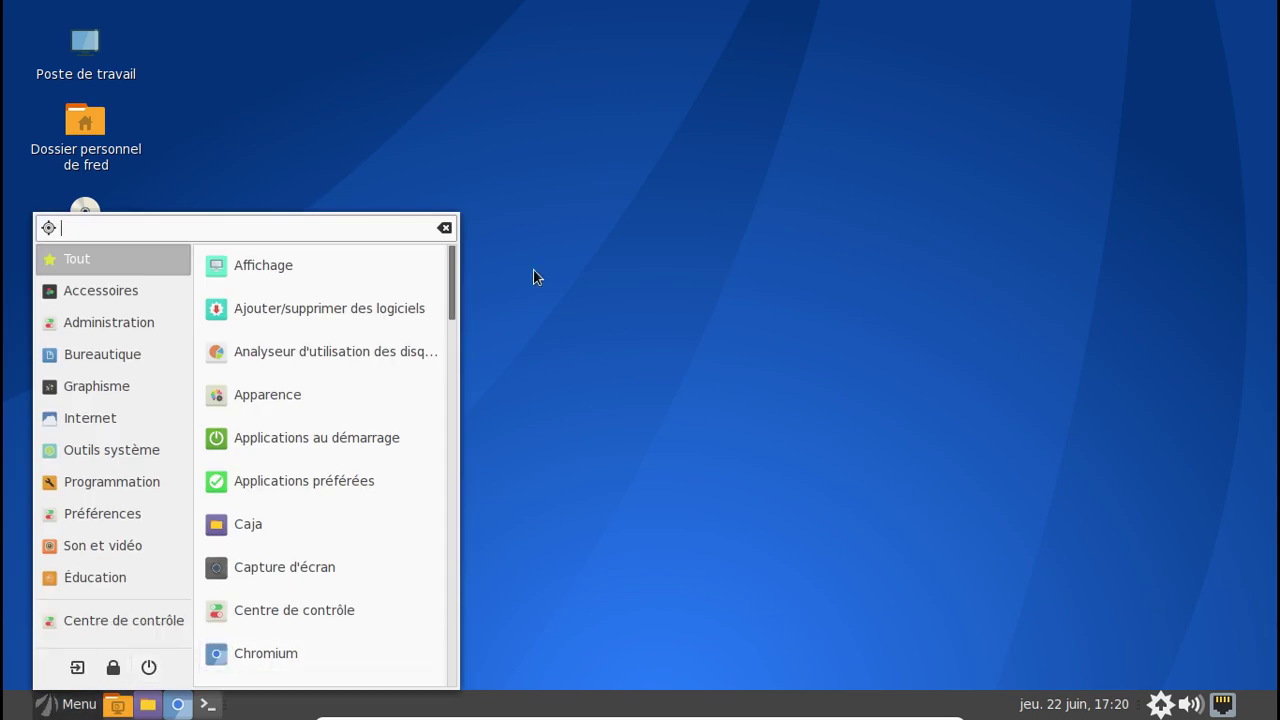
pyautogui.scroll(-5, 452, 273)
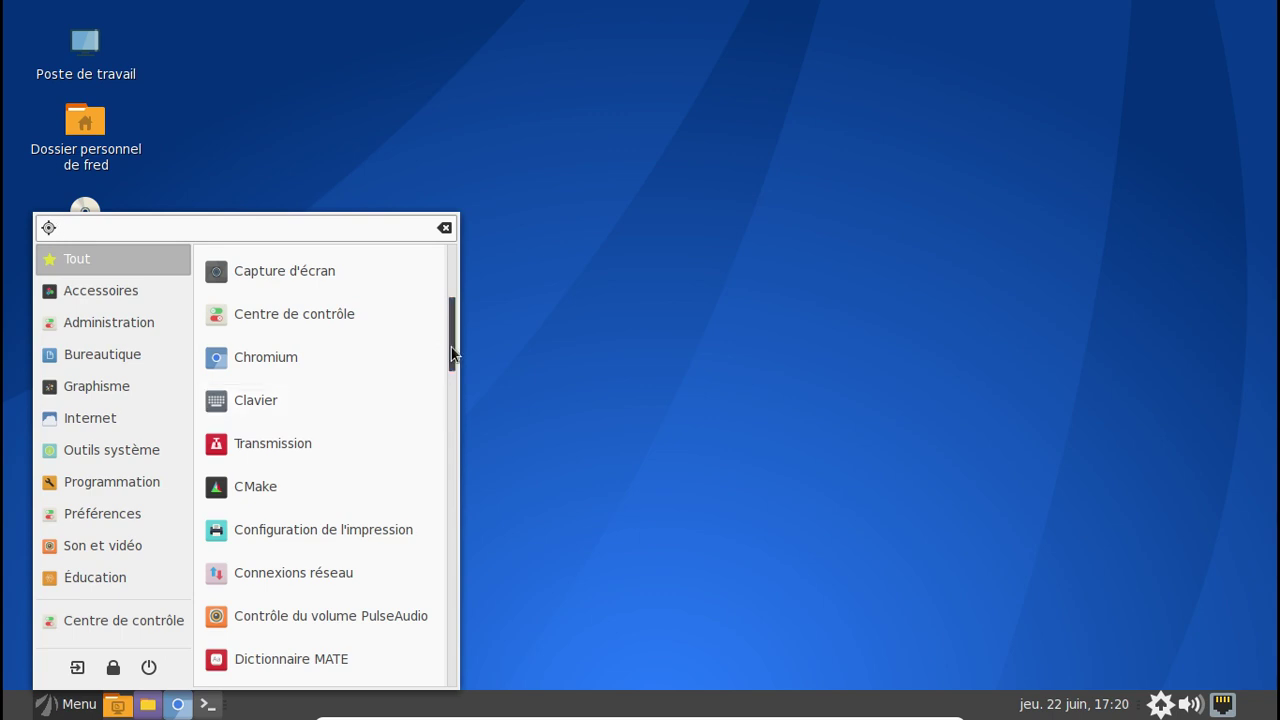
pyautogui.moveTo(451, 347); pyautogui.dragTo(454, 473)
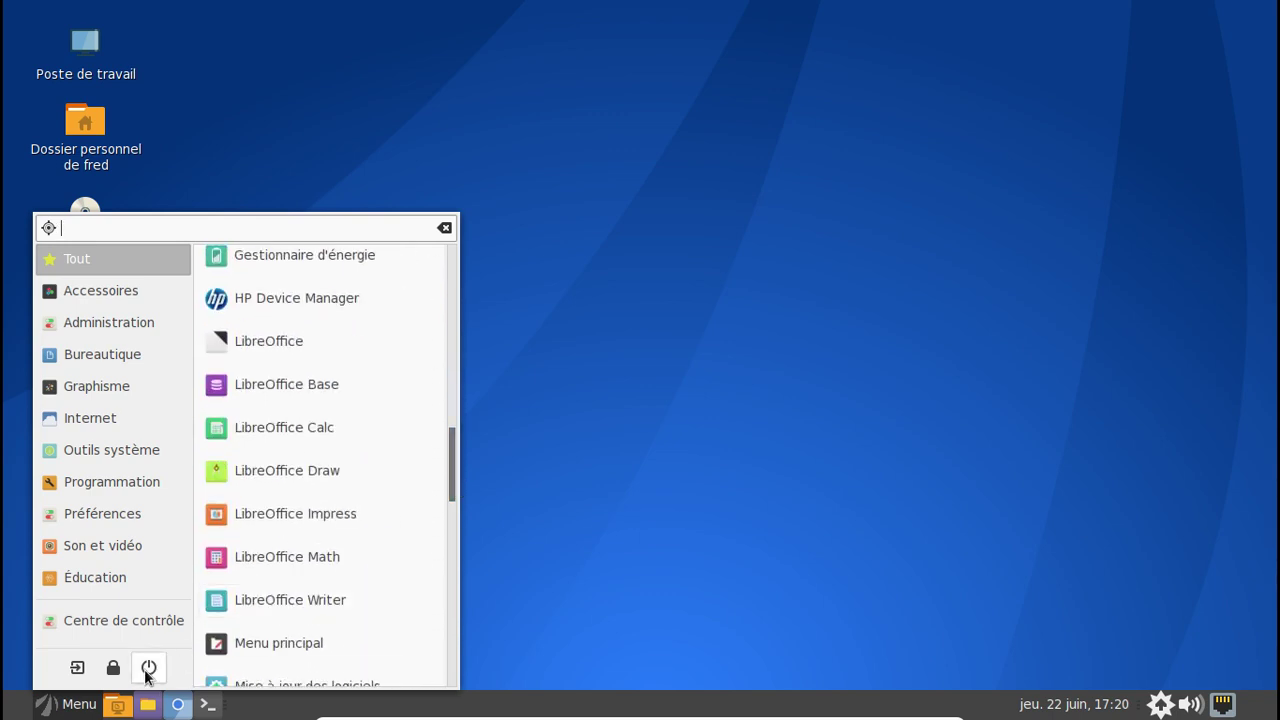
pyautogui.click(148, 667)
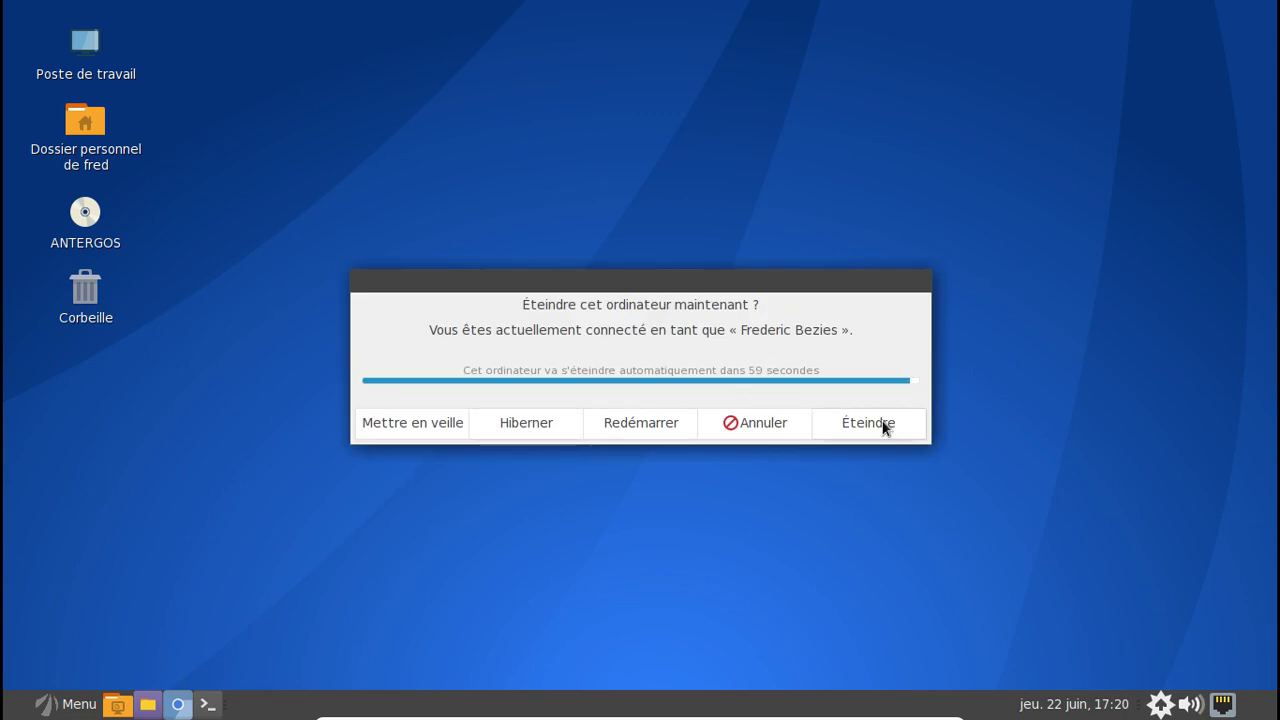
pyautogui.click(882, 421)
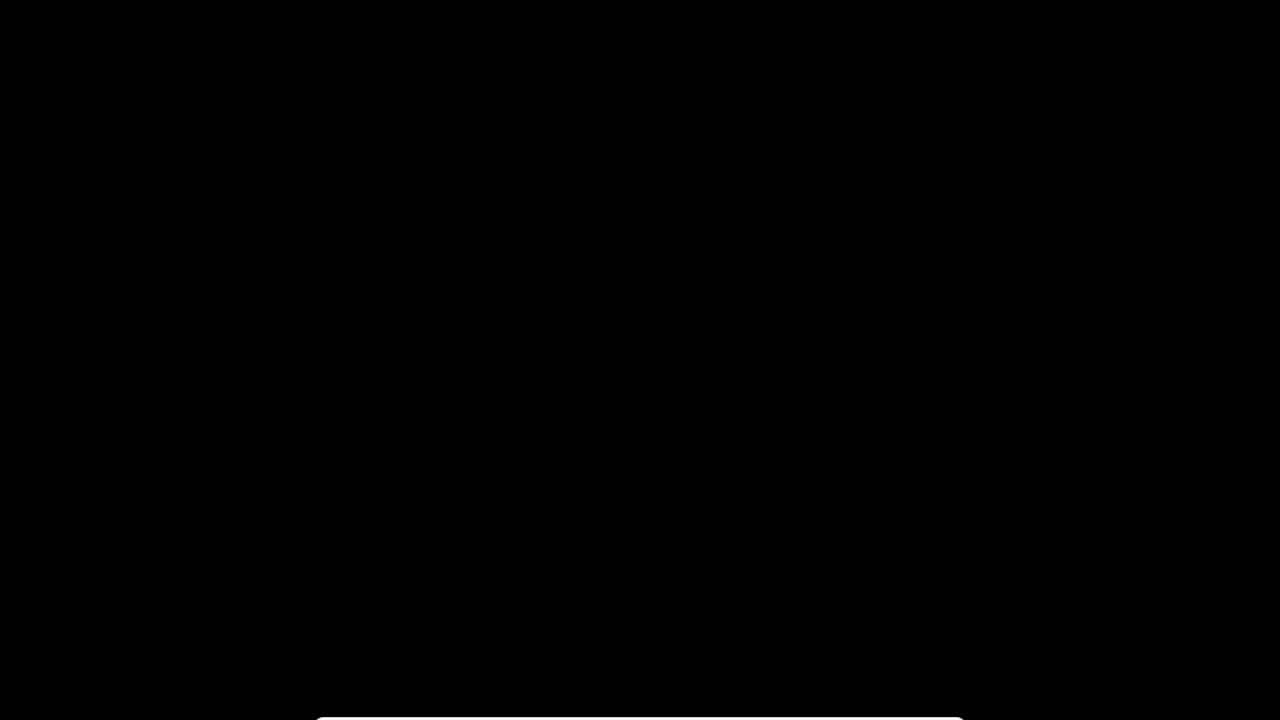